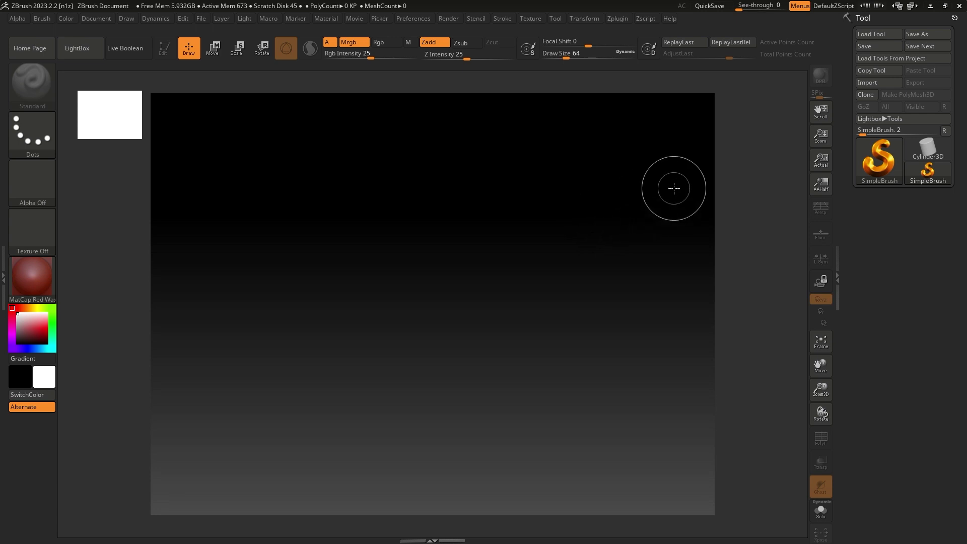
- Draw a Sphere3D in the middle of the canvas and switch it to edit mode
click(879, 167)
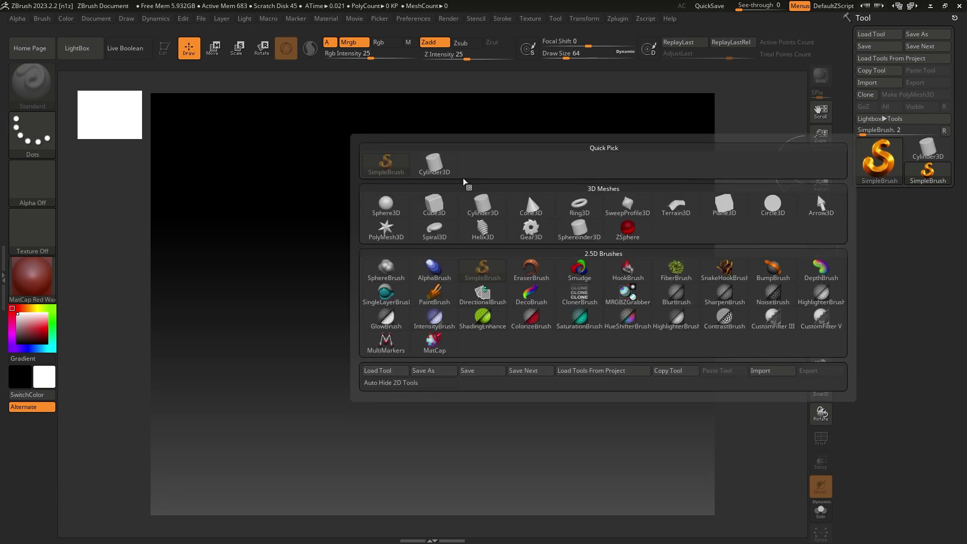
click(385, 204)
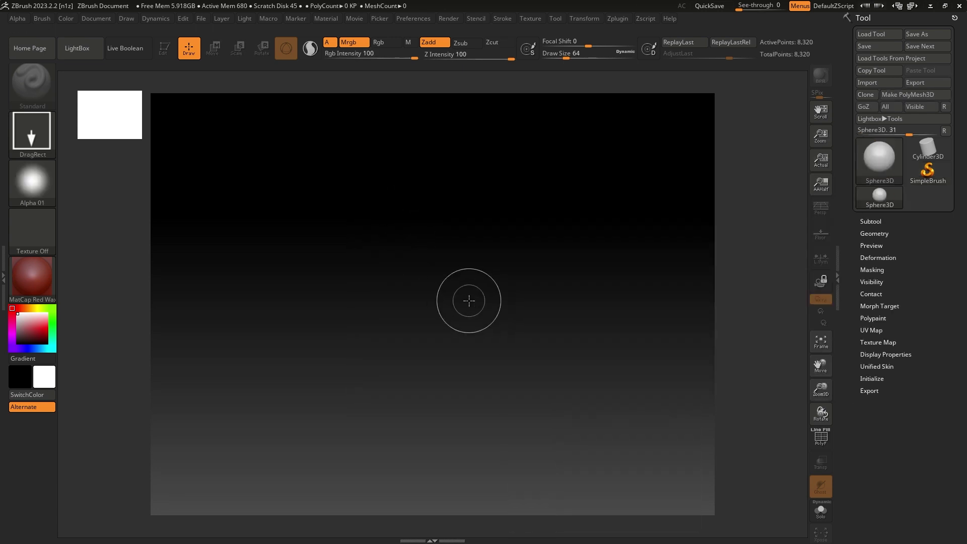
mouse_move(471, 287)
mouse_down()
mouse_move(459, 362)
mouse_move(427, 436)
mouse_move(473, 461)
mouse_move(454, 429)
mouse_up()
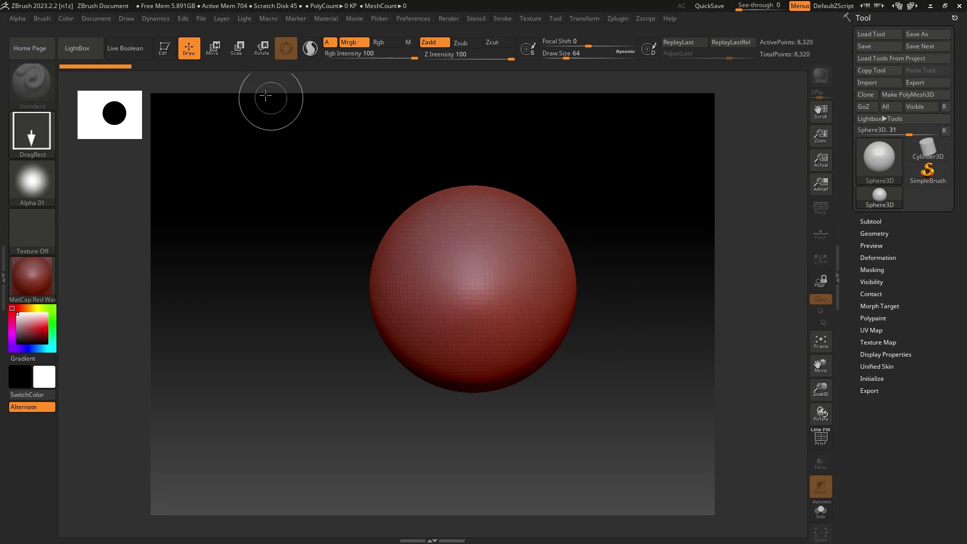
click(164, 54)
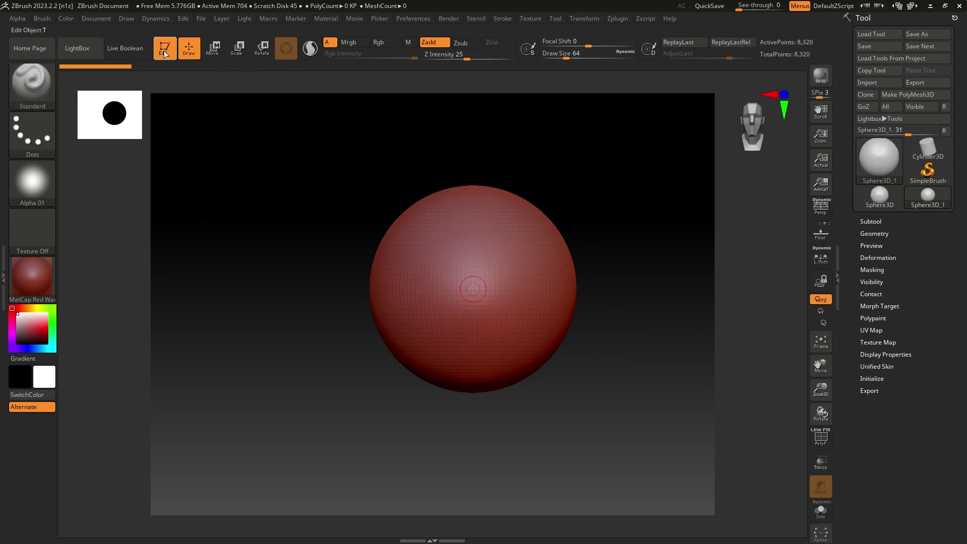
alt+drag(641, 283, 619, 304)
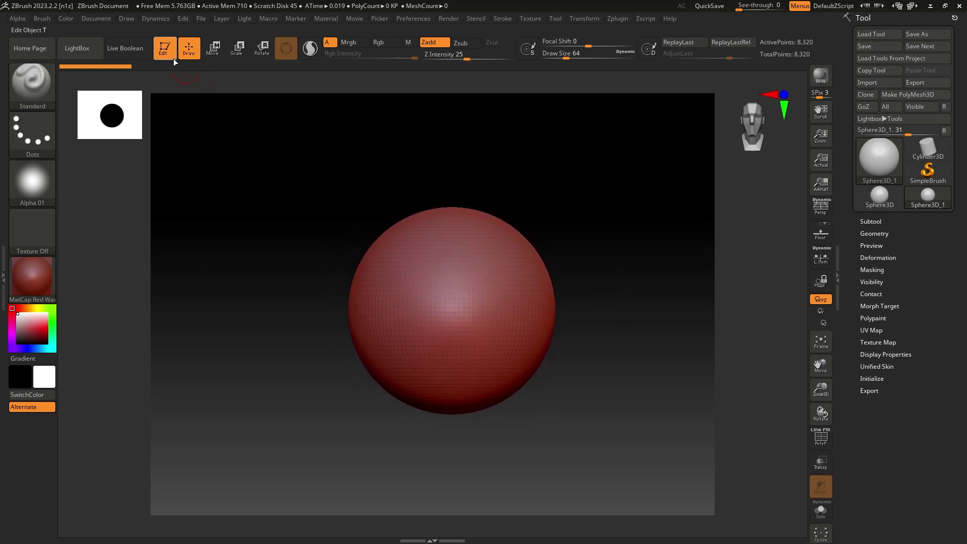
- Open the left tray, collapse the Brush palette and dock the Draw palette there with its floor grid settings in view
click(126, 18)
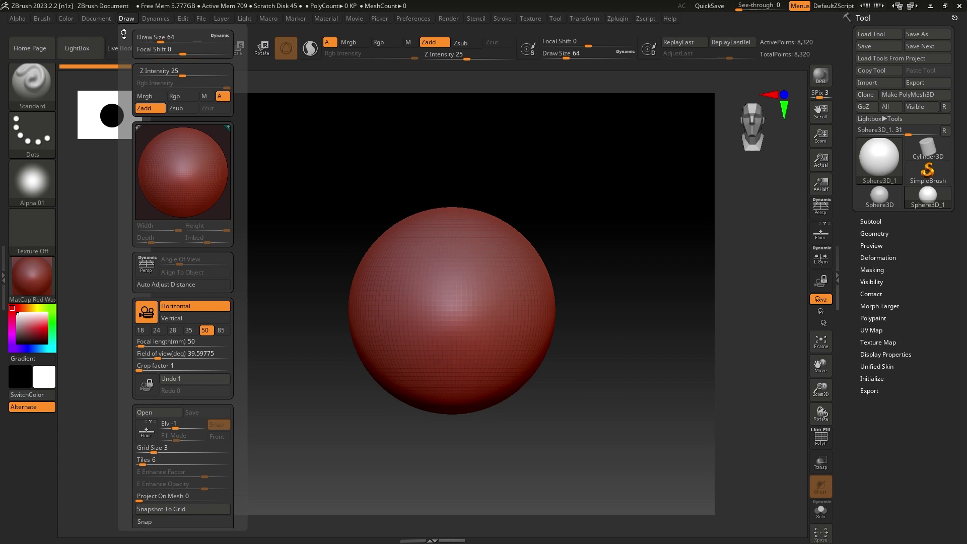
click(127, 20)
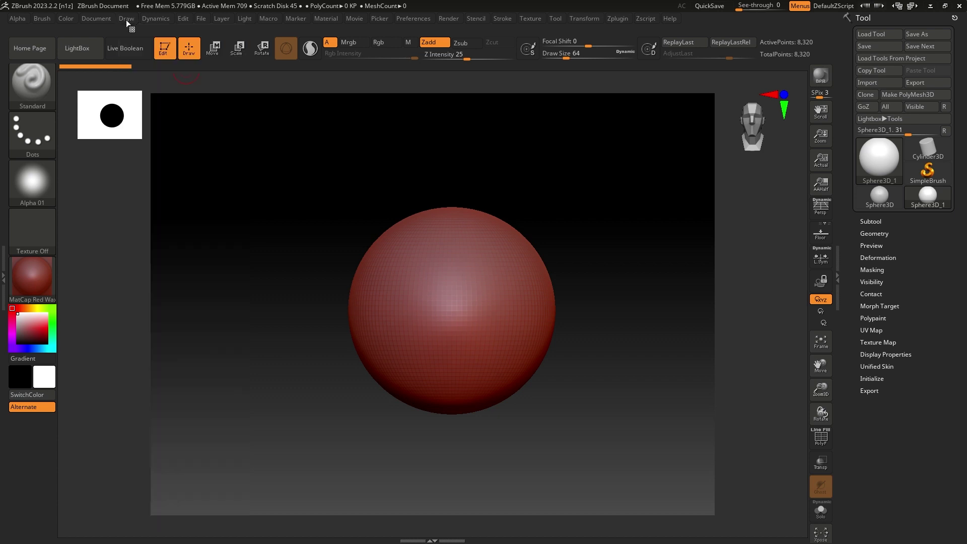
click(4, 275)
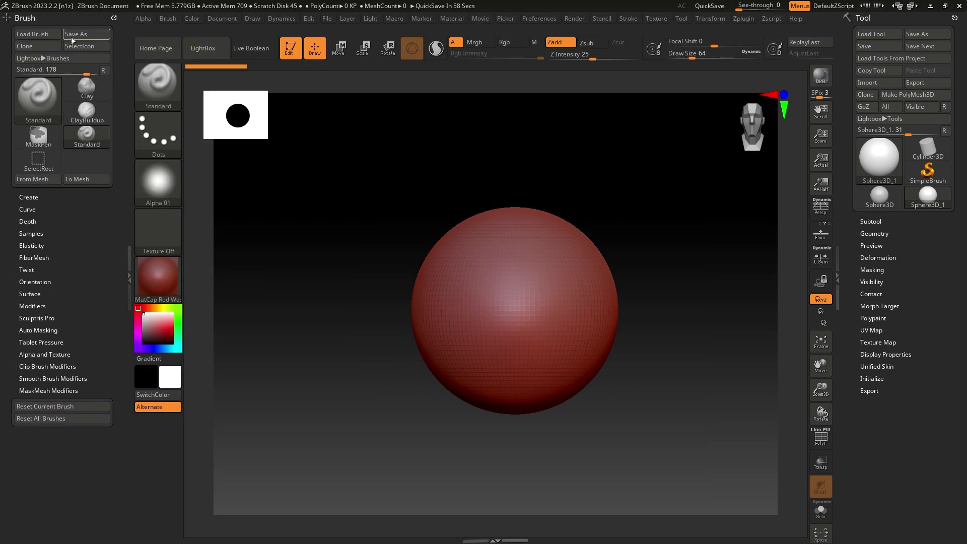
click(54, 18)
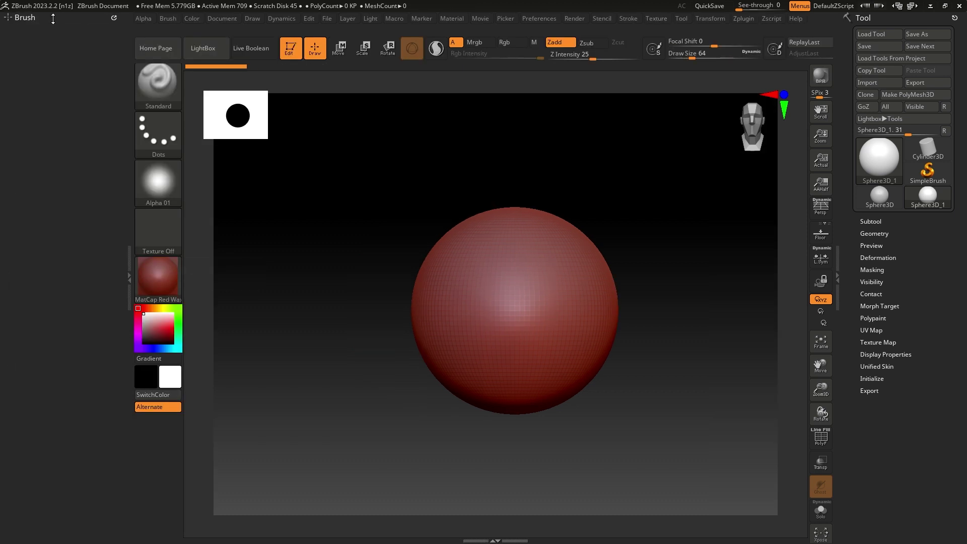
click(256, 20)
mouse_move(249, 33)
mouse_down()
mouse_move(113, 80)
mouse_move(24, 94)
mouse_up()
scroll(58, 340, down, 2)
scroll(57, 339, down, 3)
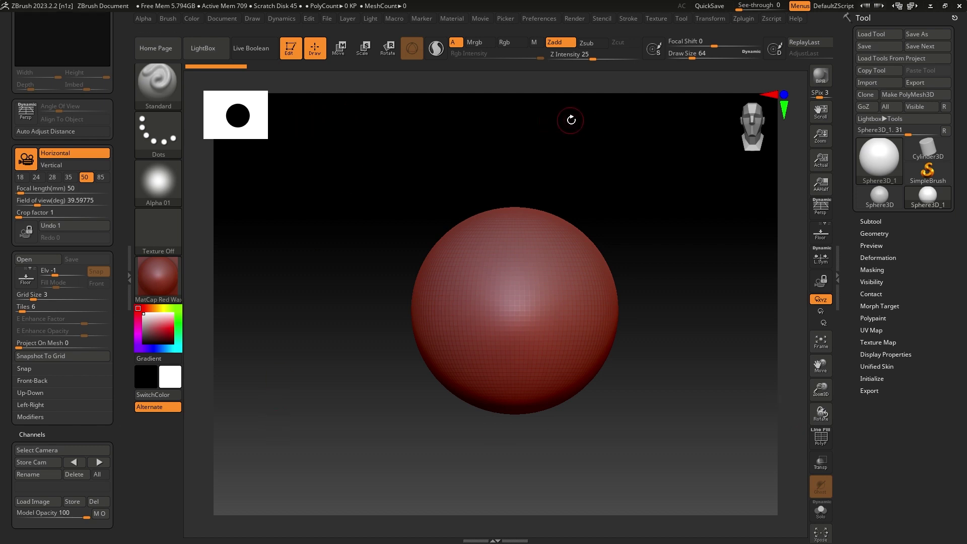
- Enable the floor grid, import the character outline image as the Front-Back Map1 reference, and set Fill Mode to 3
click(823, 238)
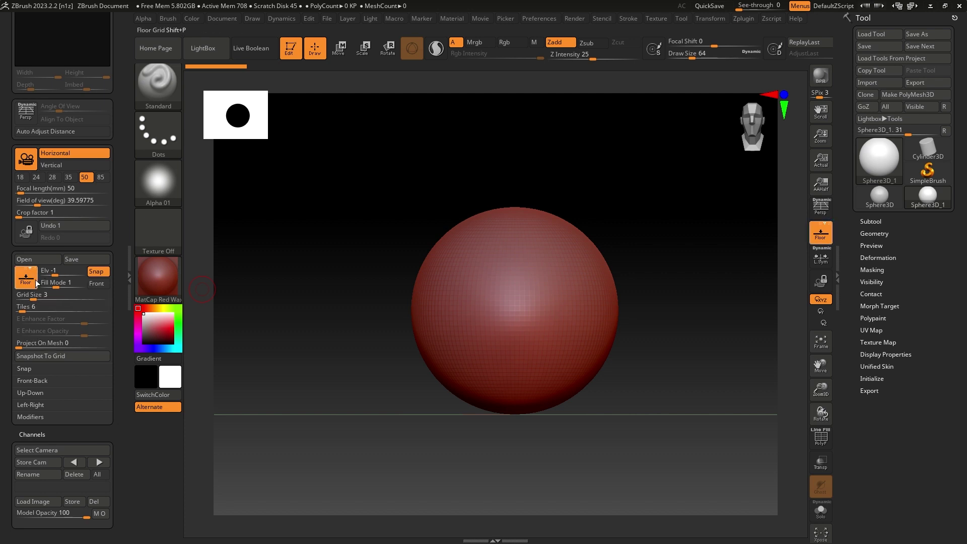
click(35, 381)
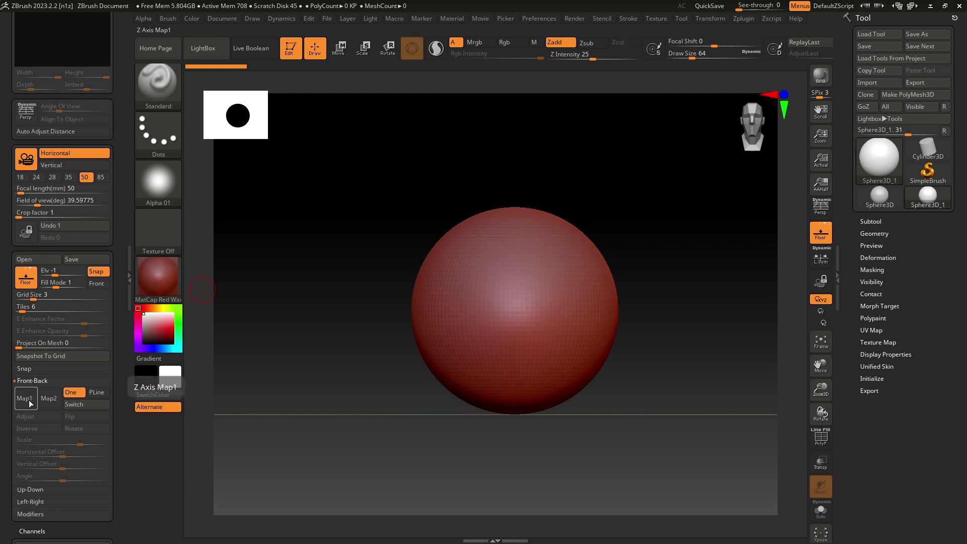
click(25, 398)
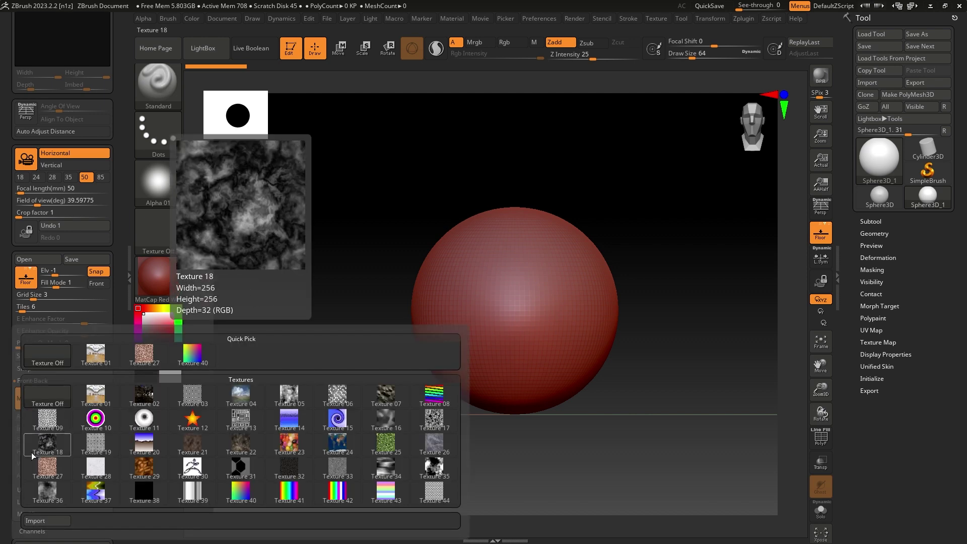
click(53, 522)
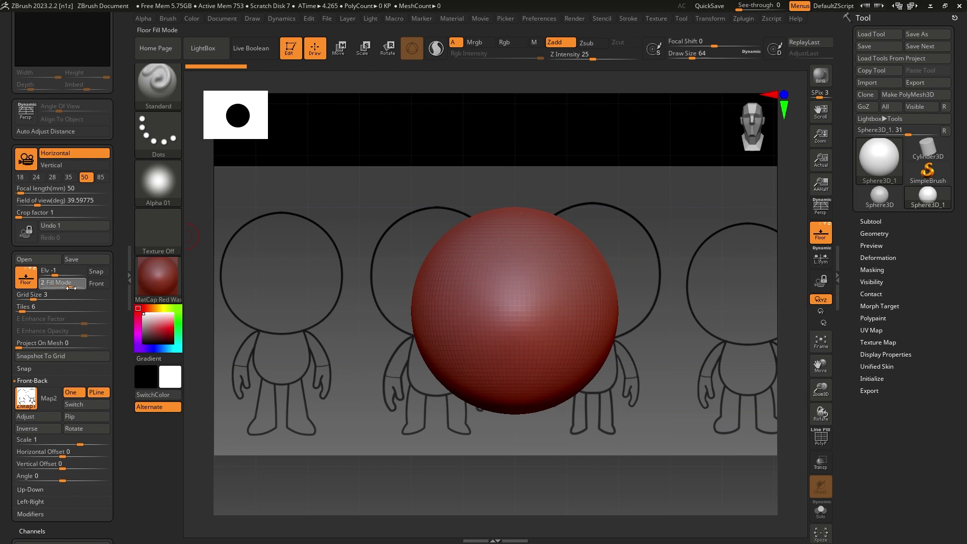
drag(87, 288, 87, 288)
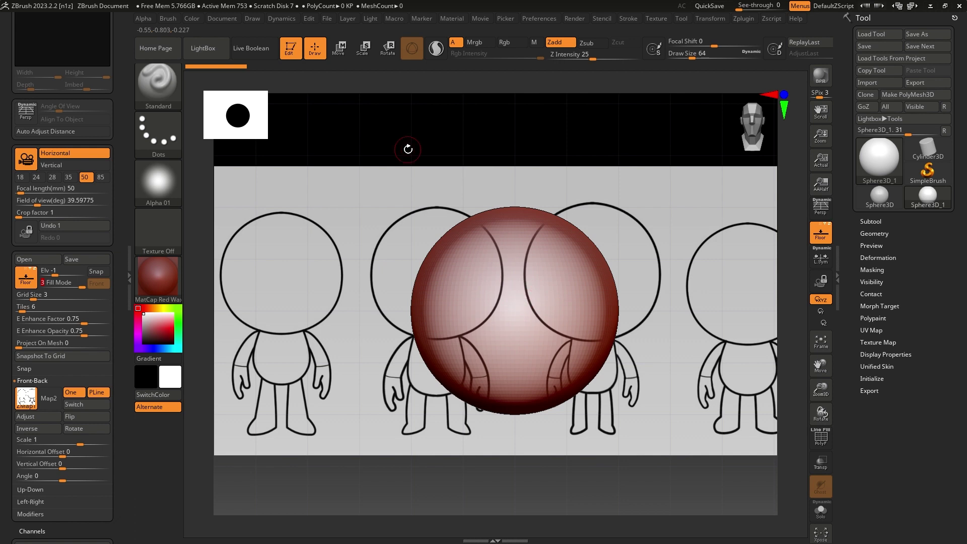
- Try to move the sphere sideways along the X axis, undo the move and return to draw mode
click(340, 52)
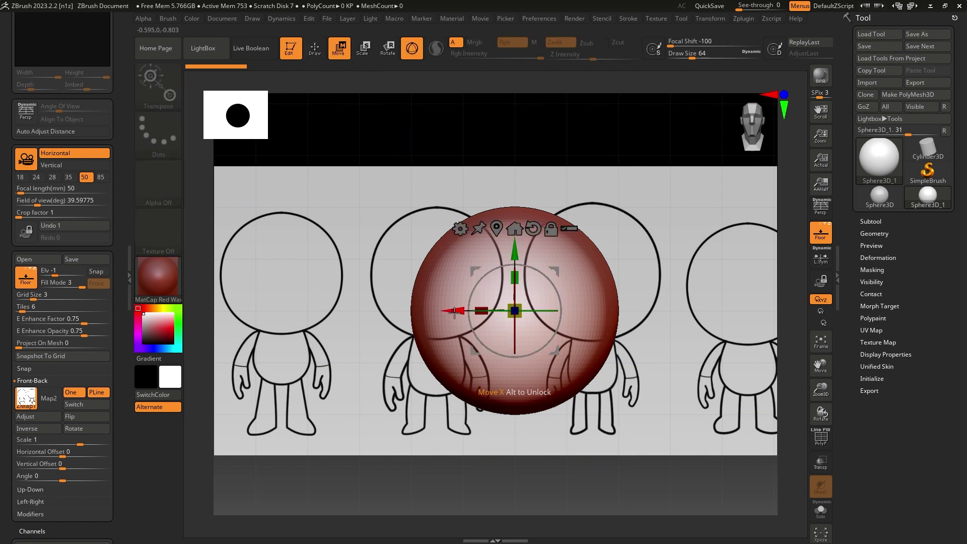
drag(455, 311, 411, 311)
key(ctrl+z)
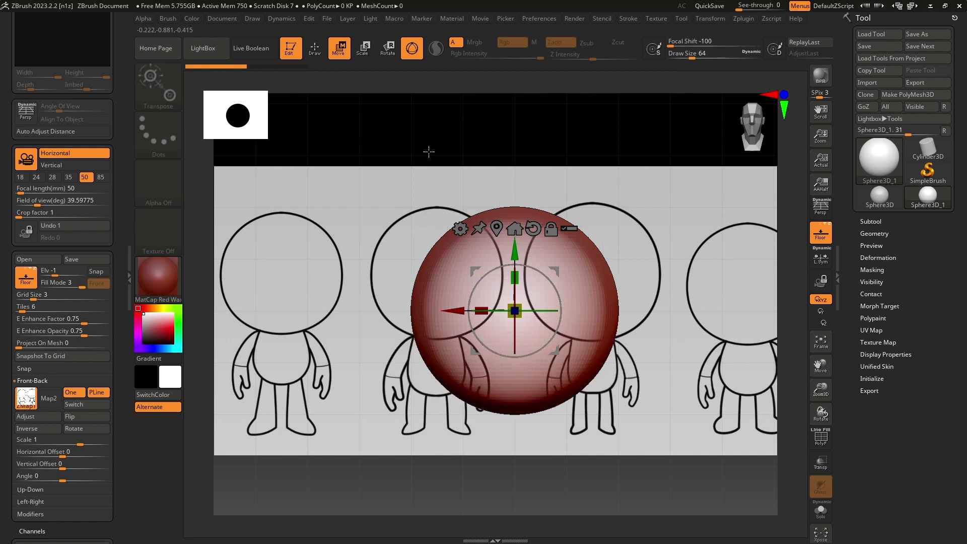
click(323, 48)
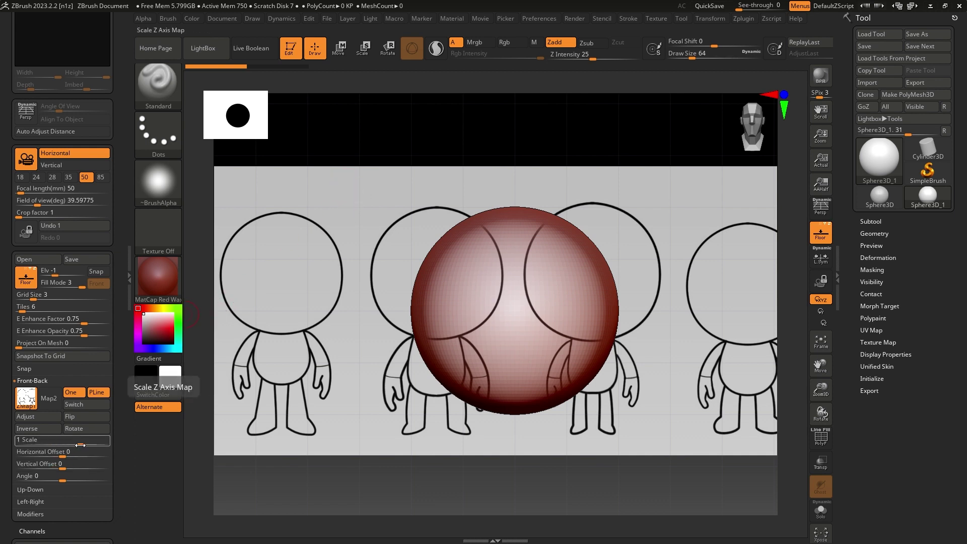
- Align the reference head with the sphere using scale 1.43033, horizontal offset -0.35716 and vertical offset 0.18658
drag(79, 445, 35, 460)
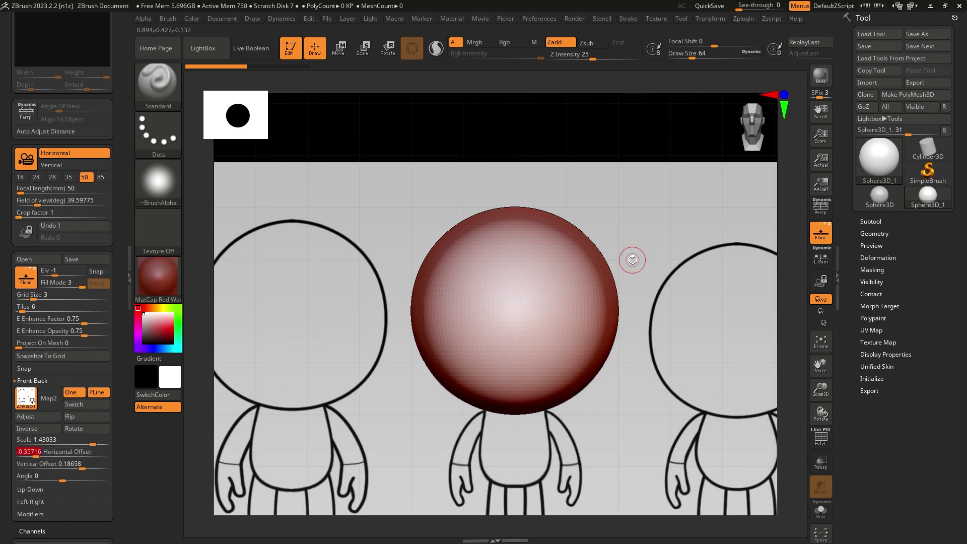
alt+drag(687, 287, 614, 275)
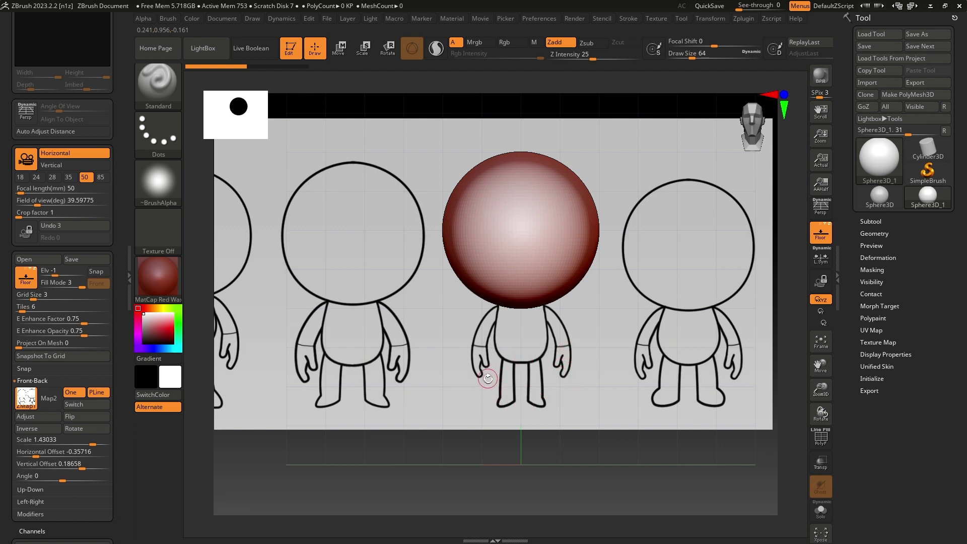
- Convert the sphere to a PolyMesh3D and rename its subtool HEAD
click(876, 222)
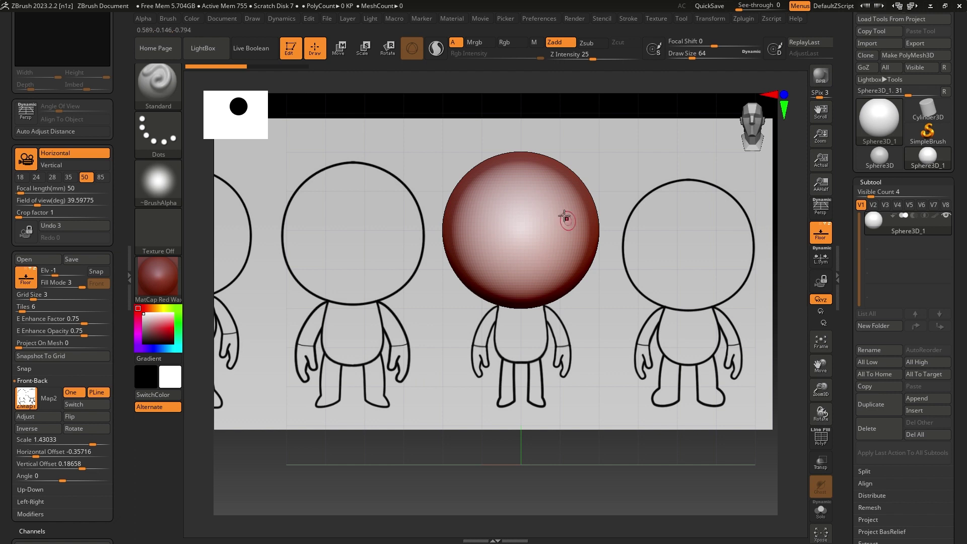
click(908, 56)
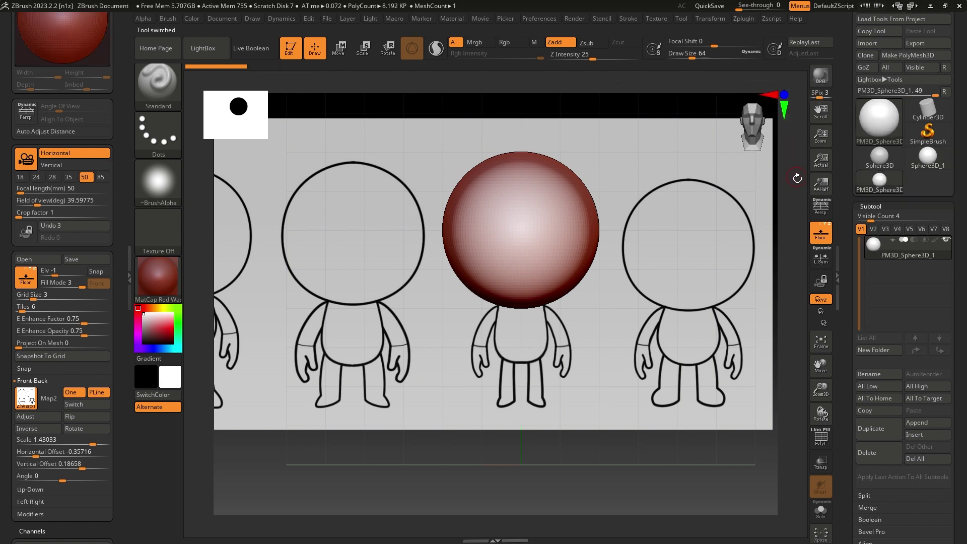
mouse_move(881, 255)
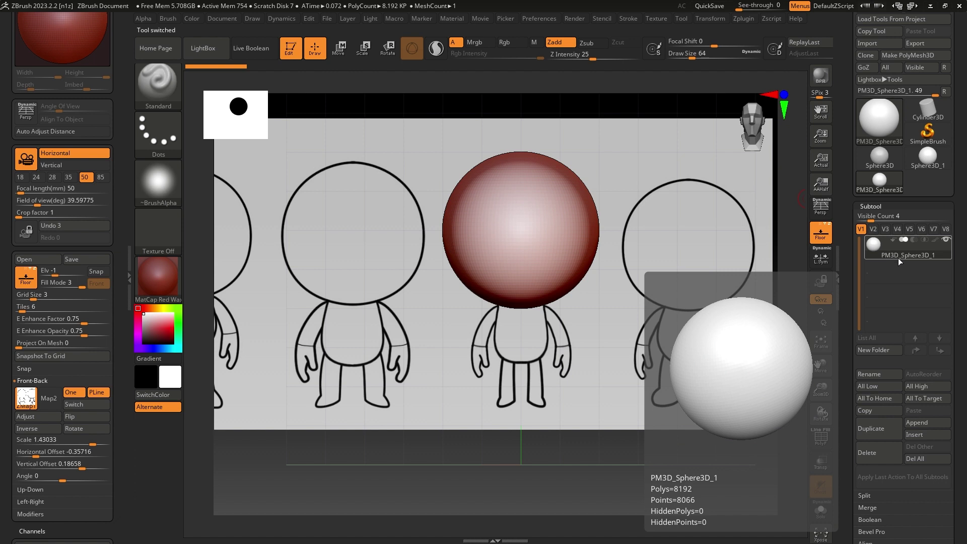
click(881, 376)
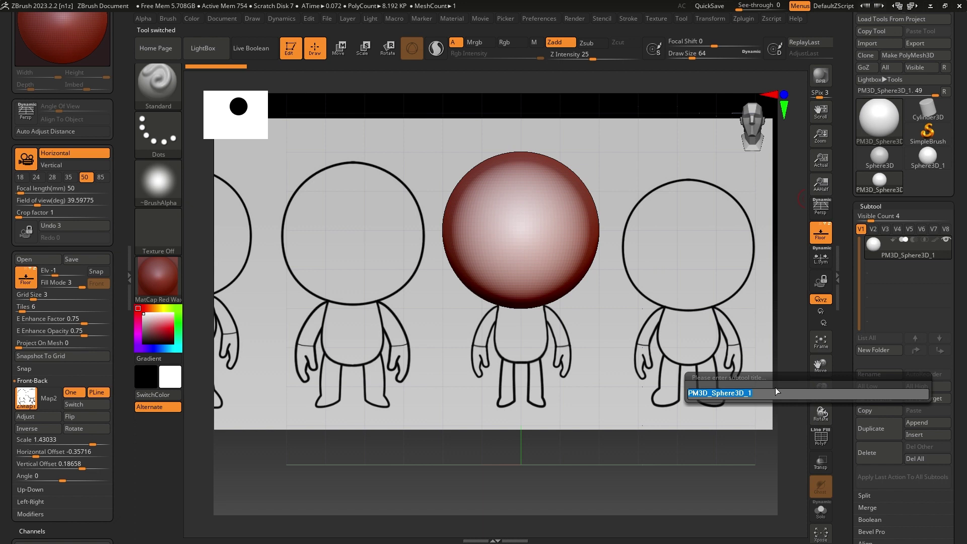
text(HEAD)
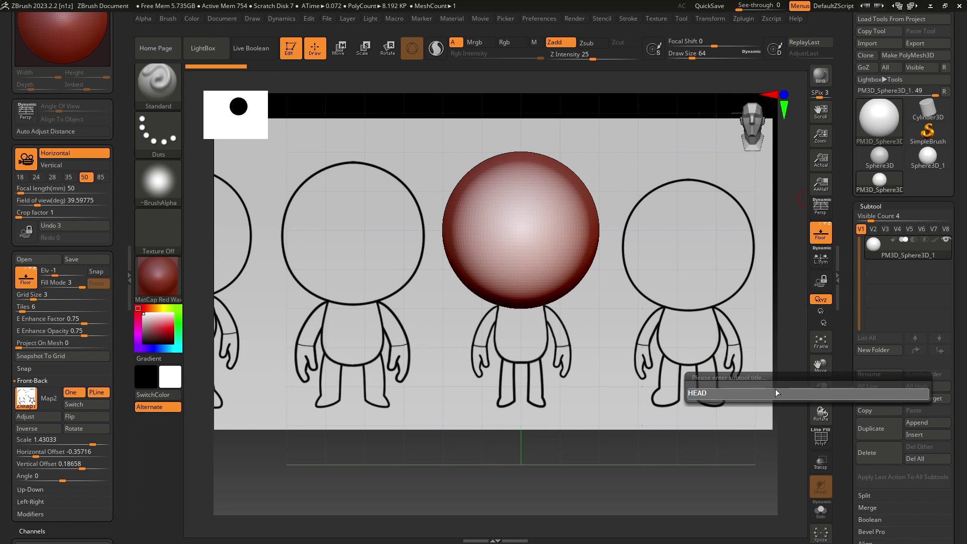
key(Return)
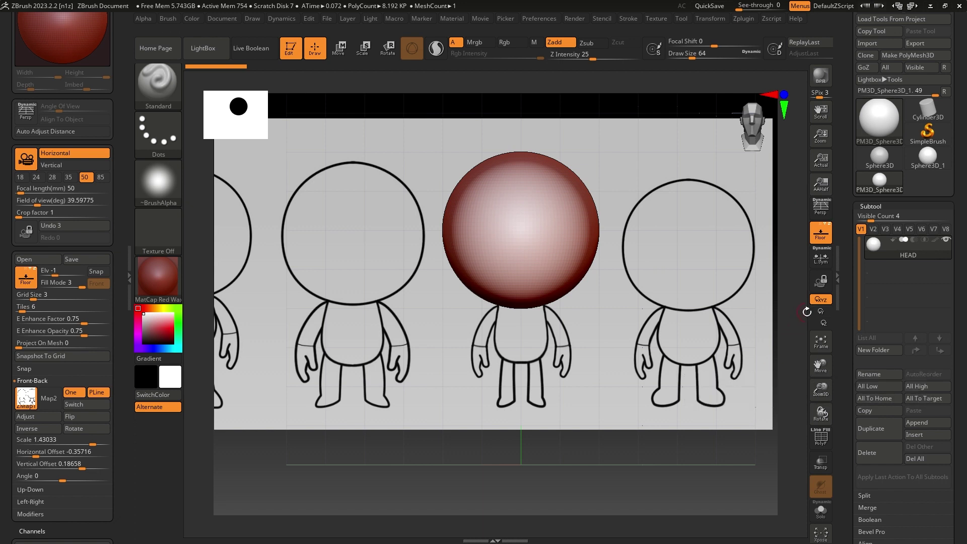
- Set the draw size to about 207, try a Standard brush stroke on the head sphere and undo the stroke
key(space)
drag(534, 233, 544, 238)
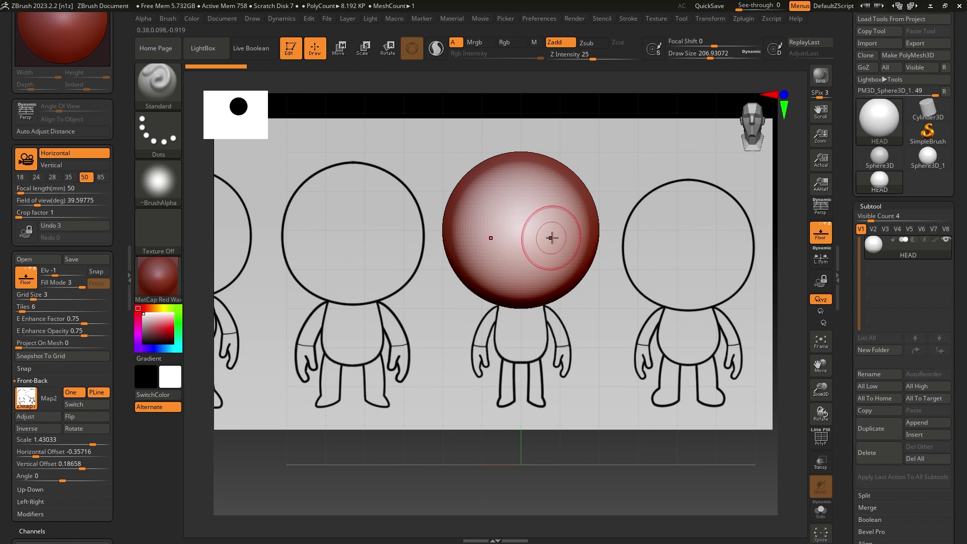
mouse_move(572, 222)
mouse_down()
mouse_move(587, 246)
mouse_move(547, 271)
mouse_up()
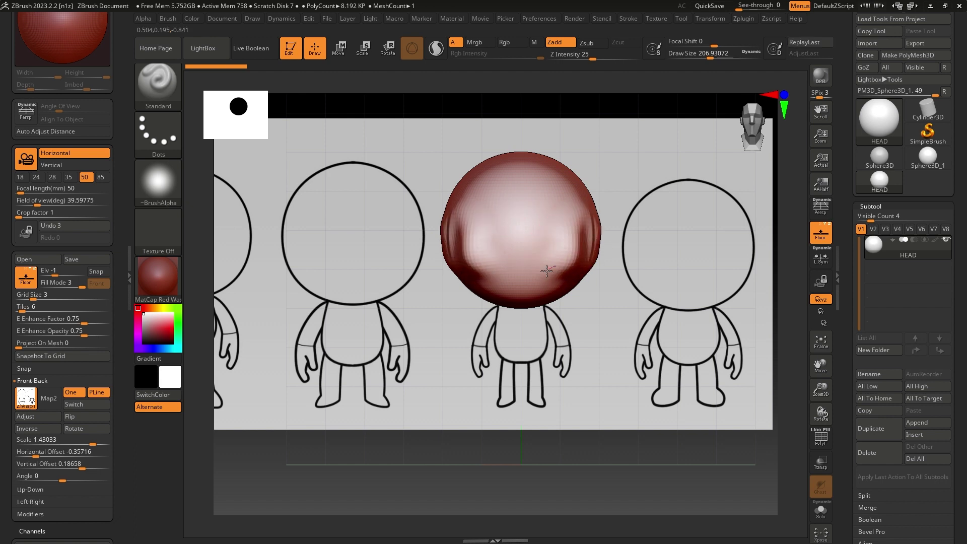
key(ctrl+z)
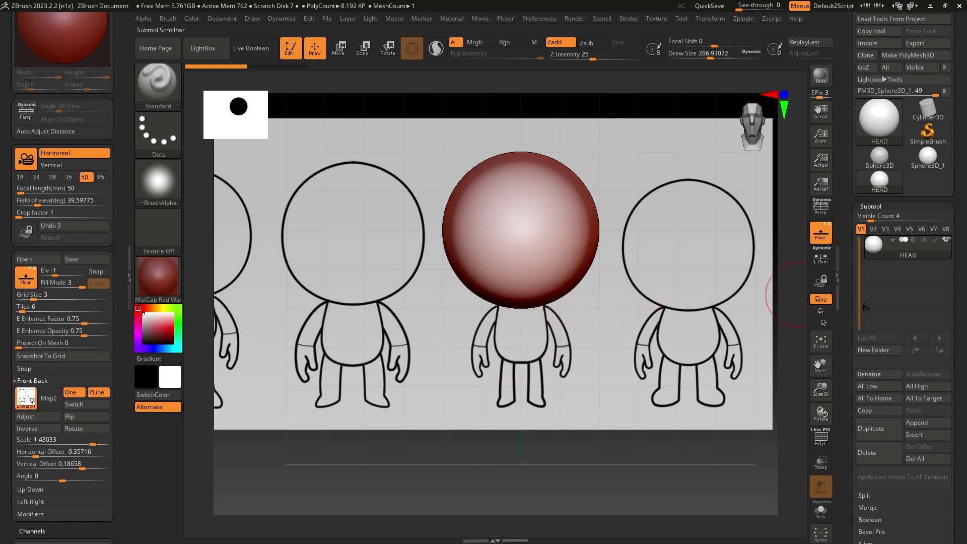
click(925, 423)
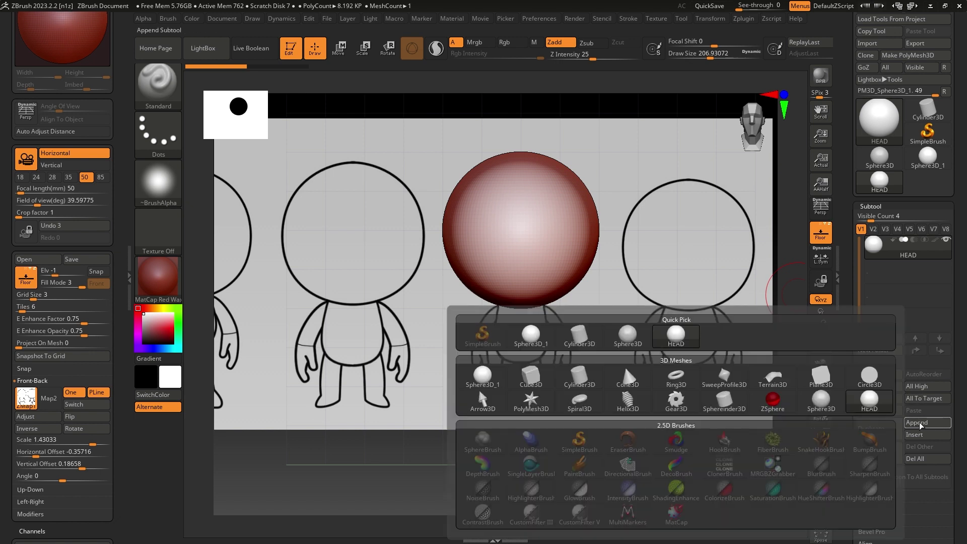
mouse_move(485, 386)
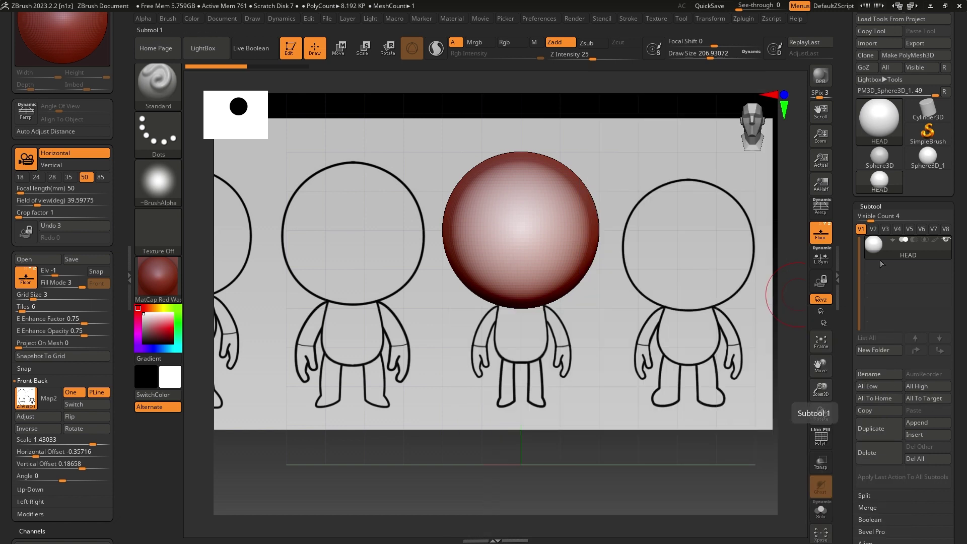
mouse_move(877, 254)
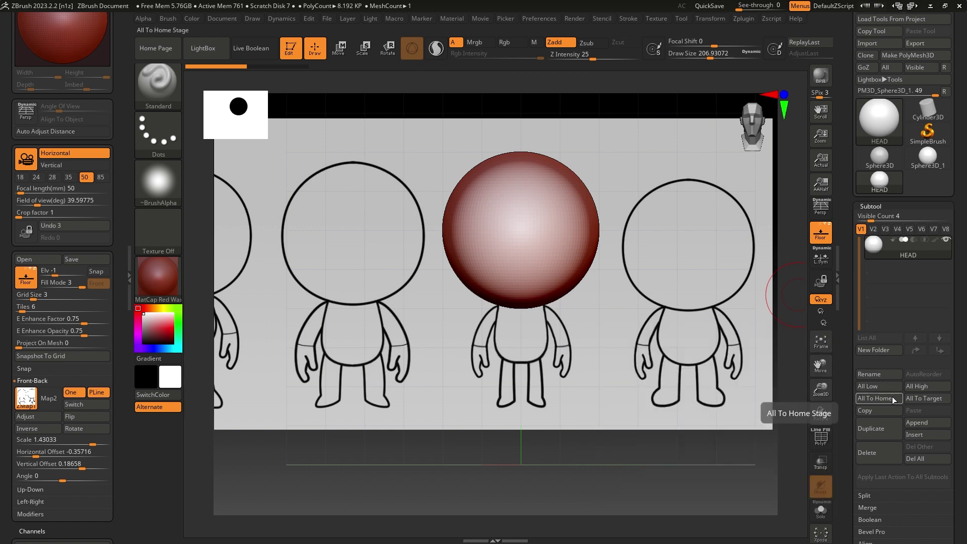
- Duplicate the HEAD subtool and rename the copy BODY
click(886, 431)
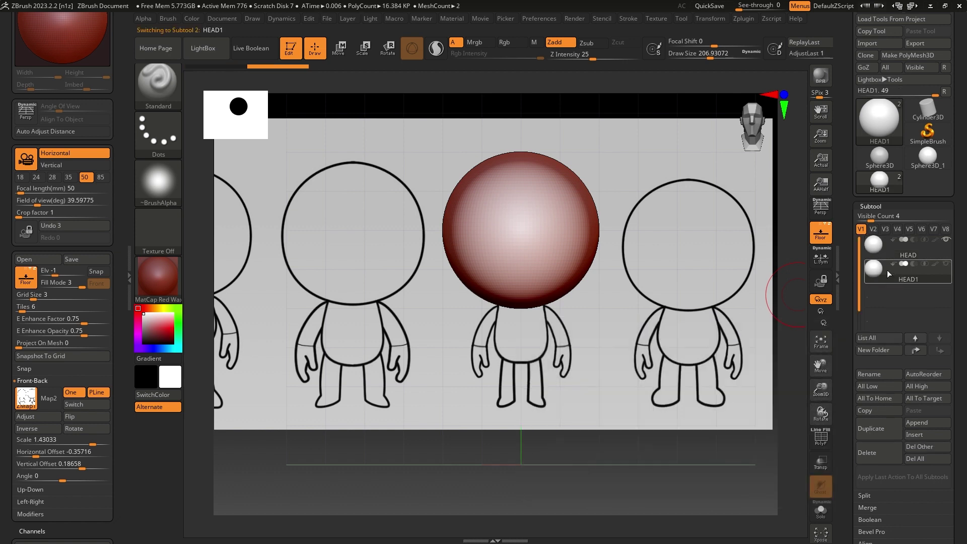
click(877, 374)
text(BO)
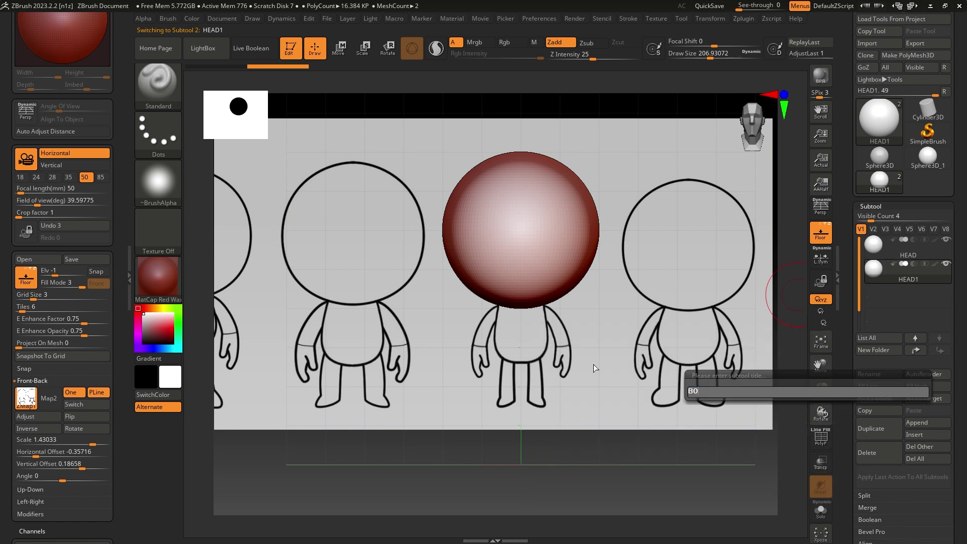
text(DY)
key(Return)
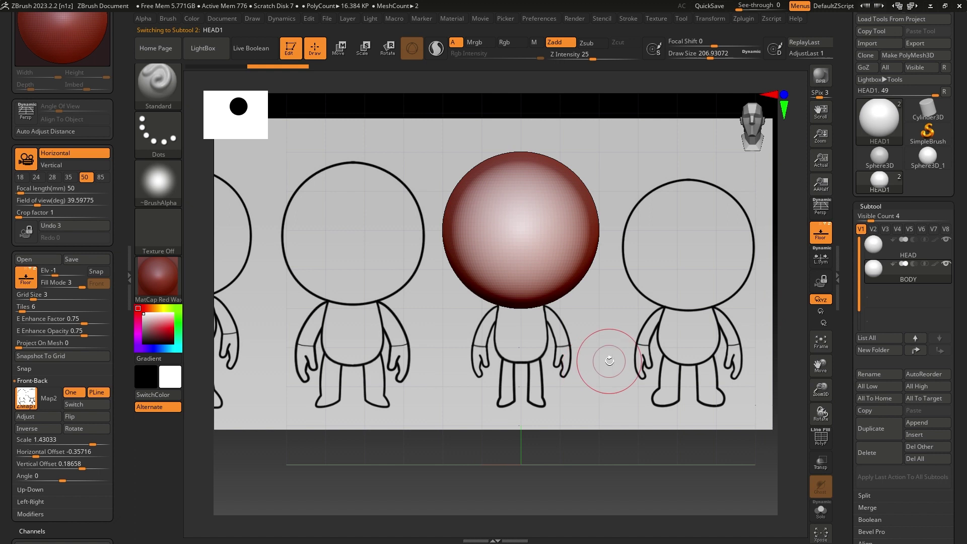
- Move the BODY sphere below the head and scale it down to fit the torso in the reference drawing
mouse_move(876, 279)
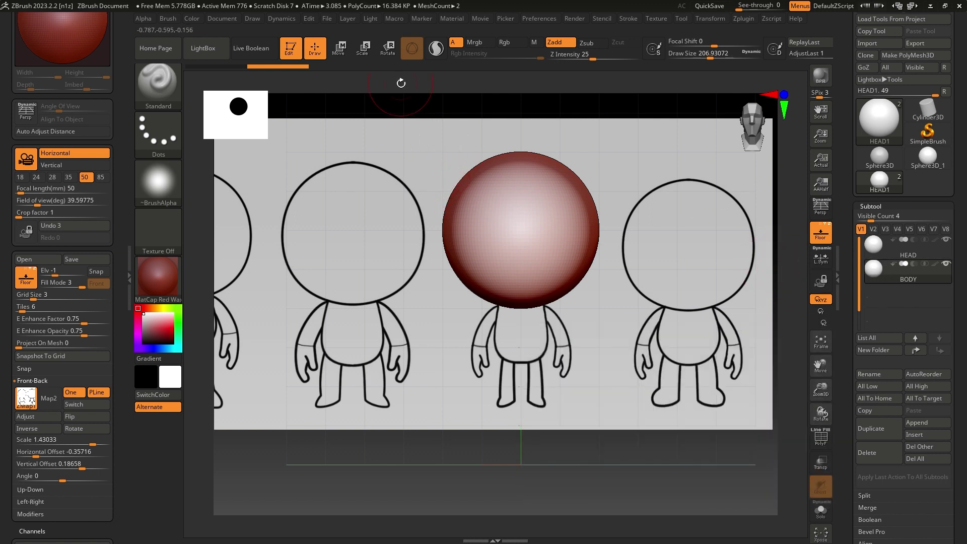
click(339, 48)
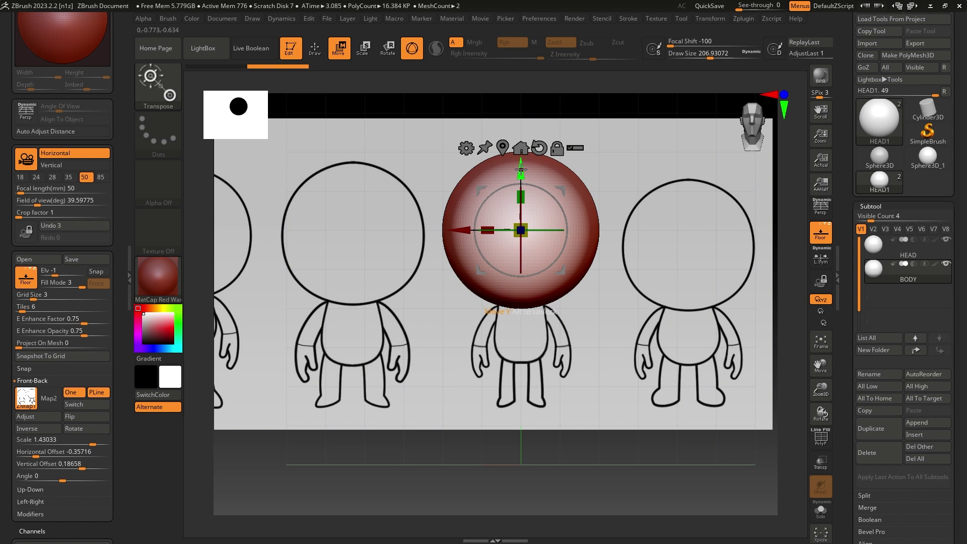
ctrl+drag(521, 171, 512, 259)
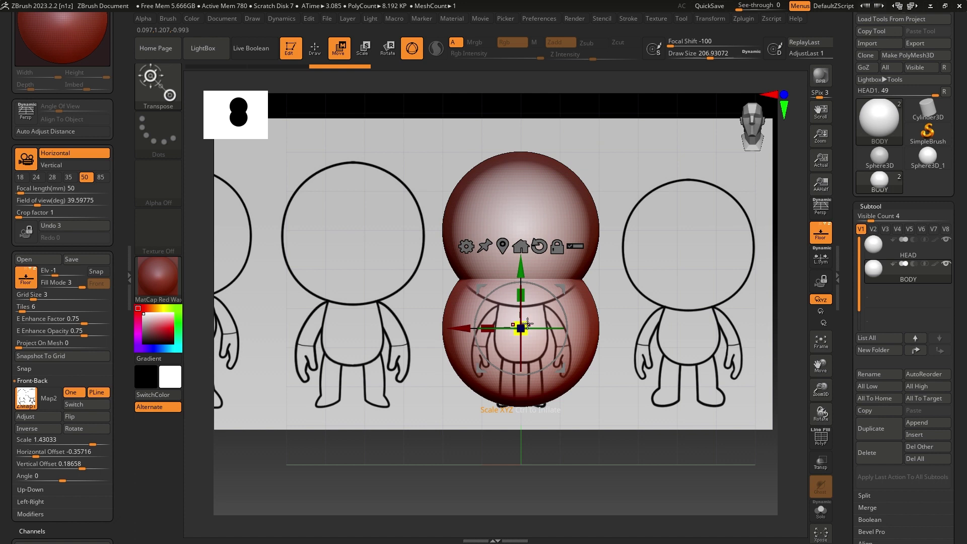
drag(526, 322, 493, 364)
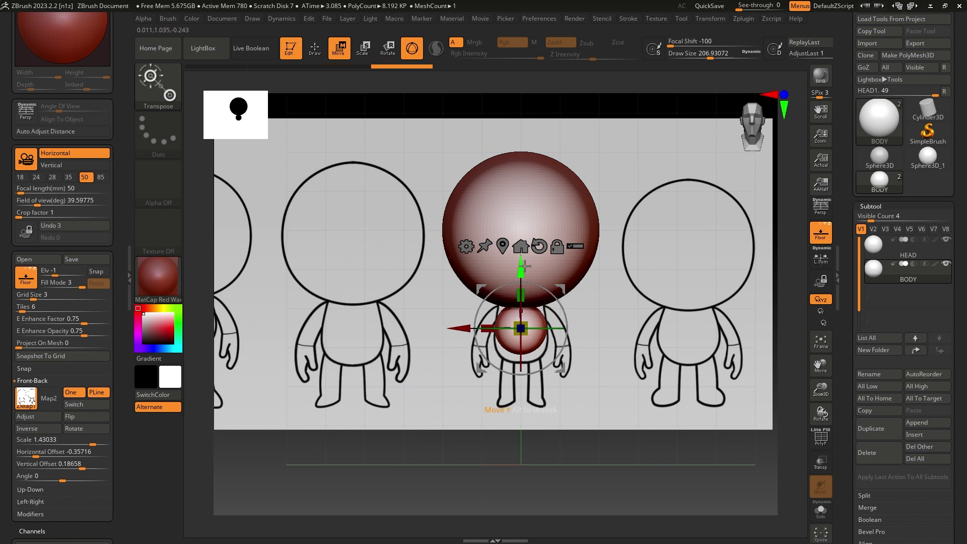
drag(522, 267, 521, 275)
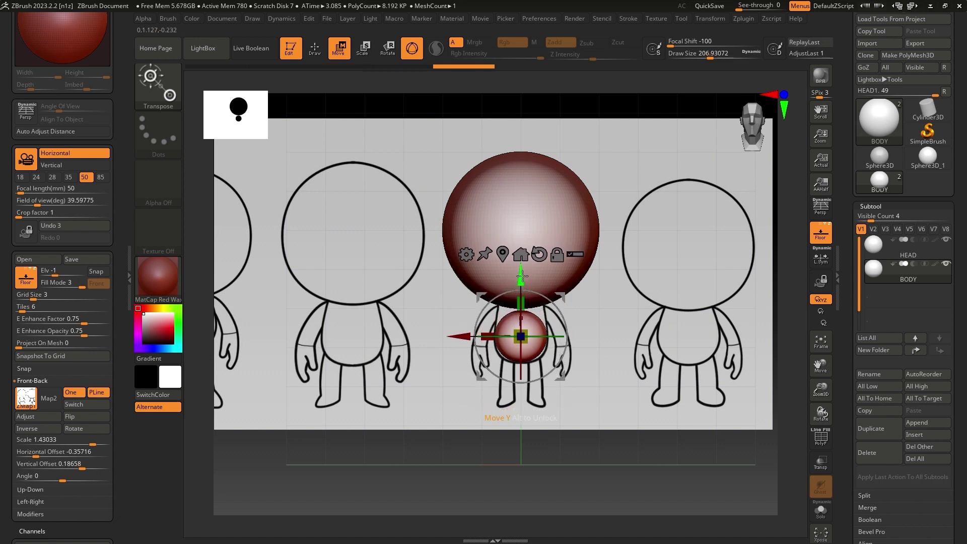
- Mask the upper half of the BODY sphere and invert the mask so its lower half is protected
scroll(611, 302, up, 5)
scroll(685, 305, up, 2)
scroll(695, 302, down, 1)
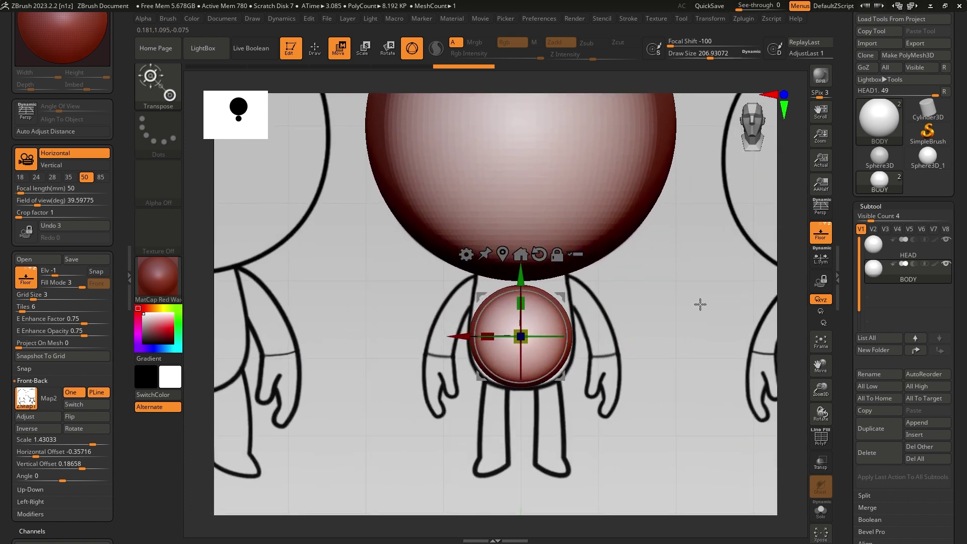
scroll(695, 305, down, 2)
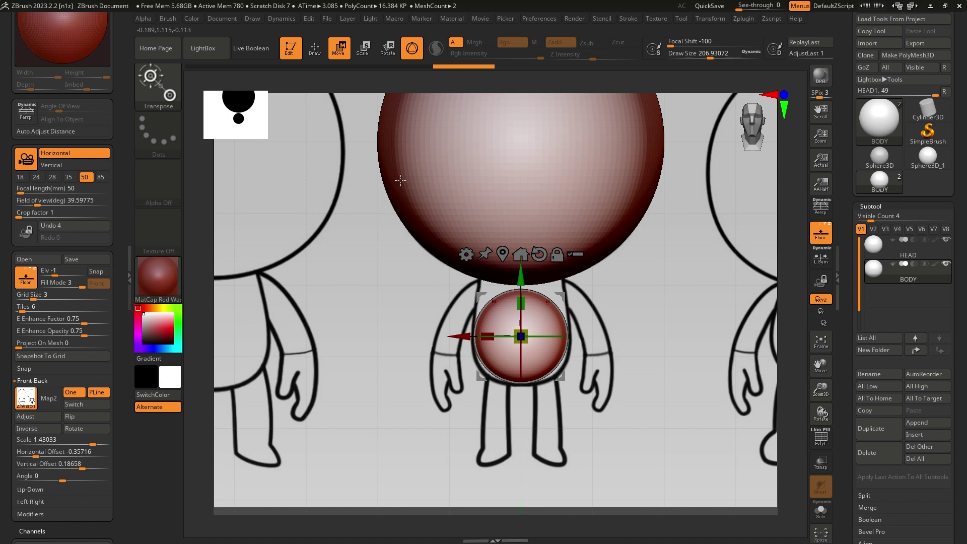
key(q)
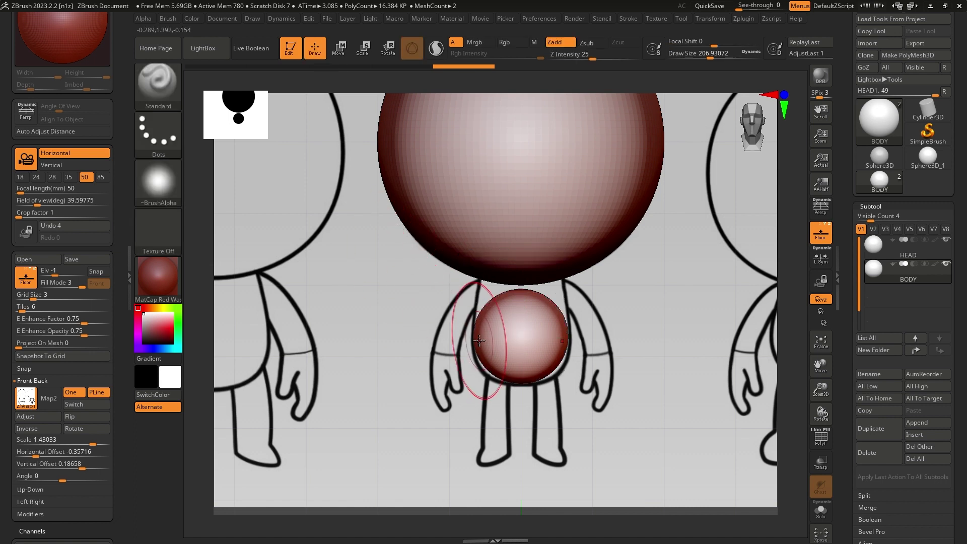
key(ctrl)
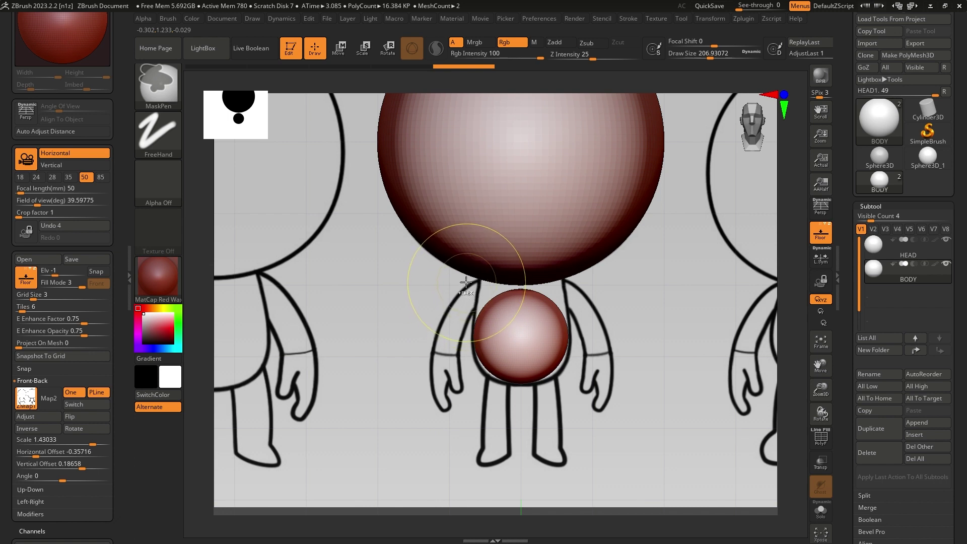
mouse_move(455, 279)
ctrl+mouse_down()
mouse_move(567, 324)
mouse_move(588, 351)
mouse_move(590, 343)
ctrl+mouse_up()
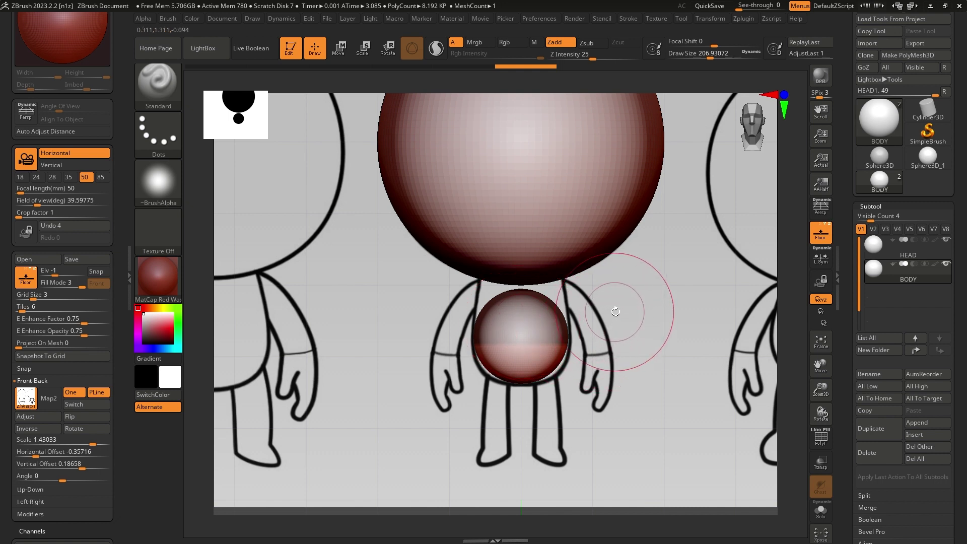
key(ctrl)
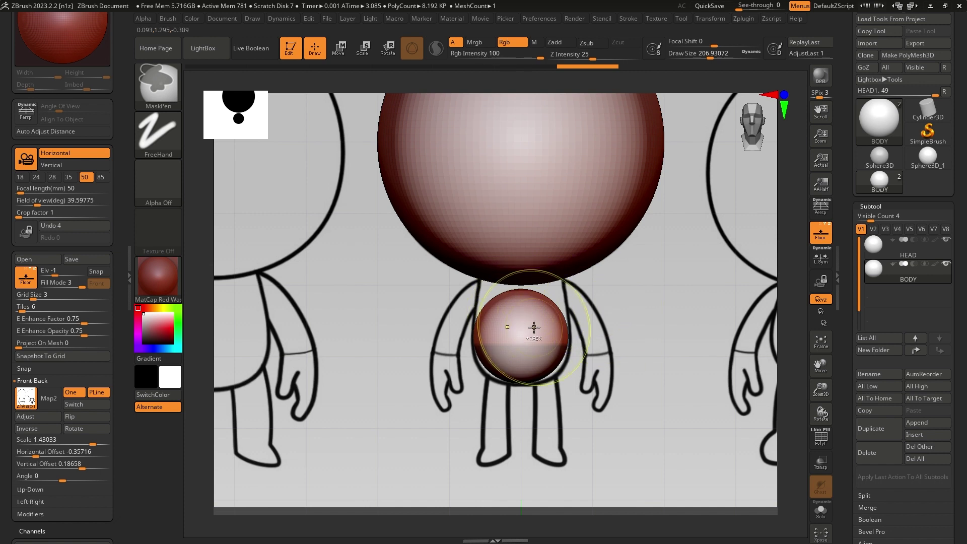
- Stretch the unmasked upper half of BODY up to the head's underside and scale it slightly narrower to fit the torso
click(338, 48)
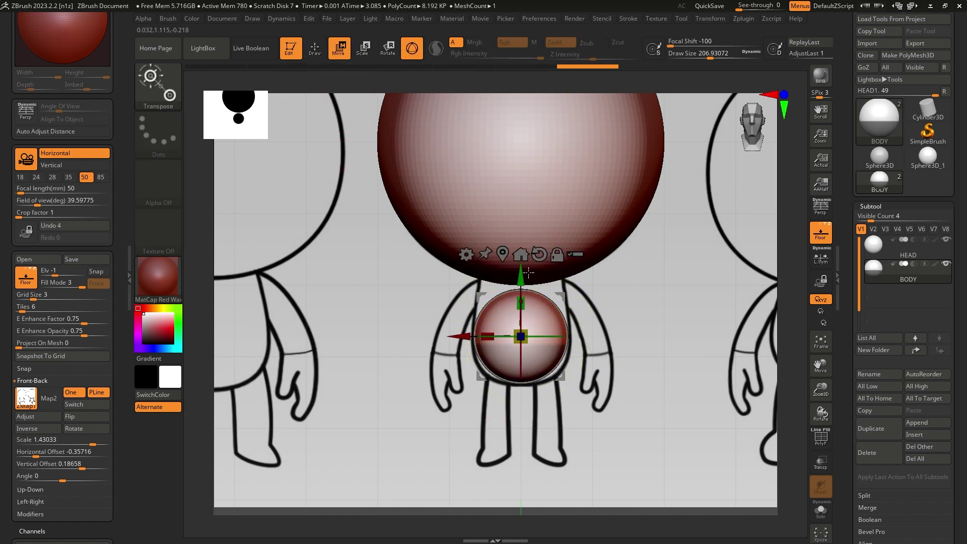
drag(523, 272, 529, 217)
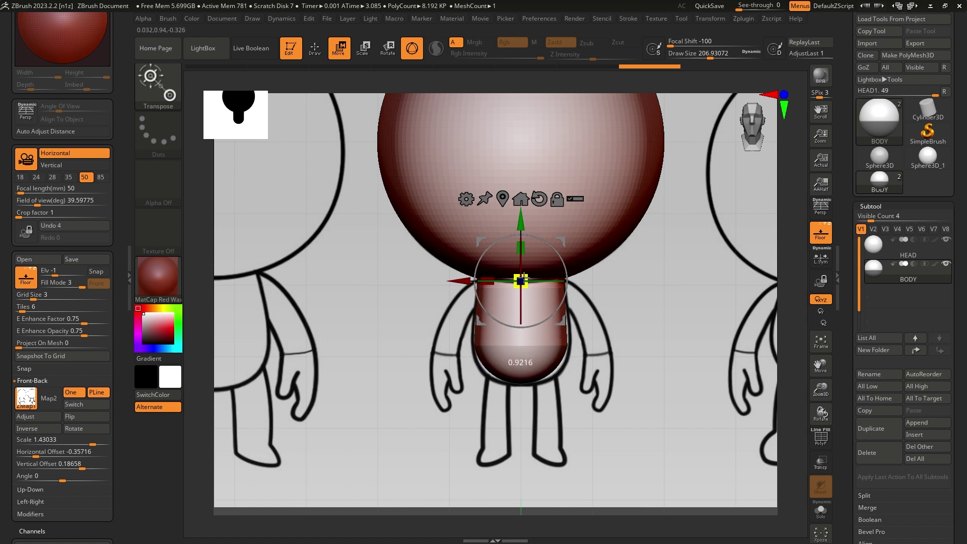
drag(521, 280, 524, 279)
mouse_move(597, 328)
ctrl+right_down()
mouse_move(594, 289)
mouse_move(652, 388)
mouse_move(604, 344)
ctrl+right_up()
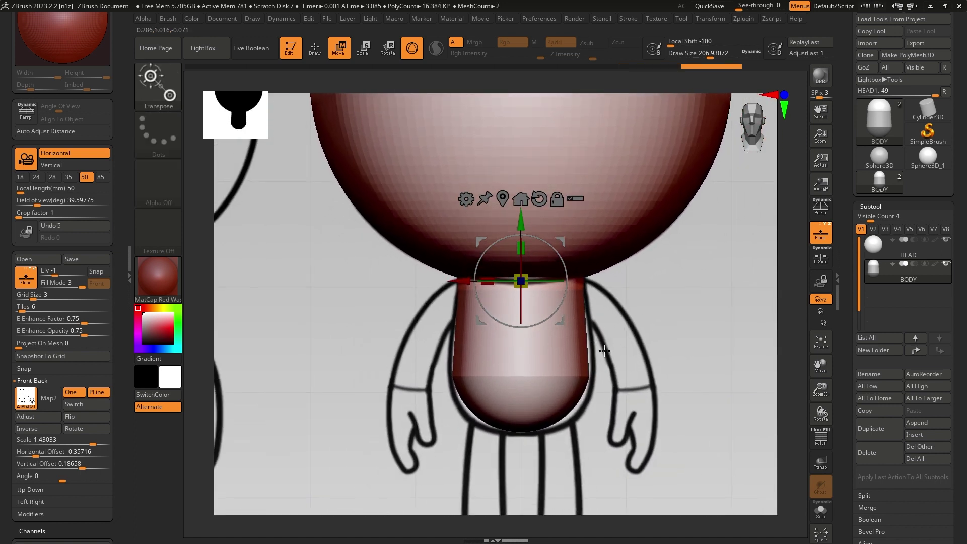
drag(522, 220, 522, 228)
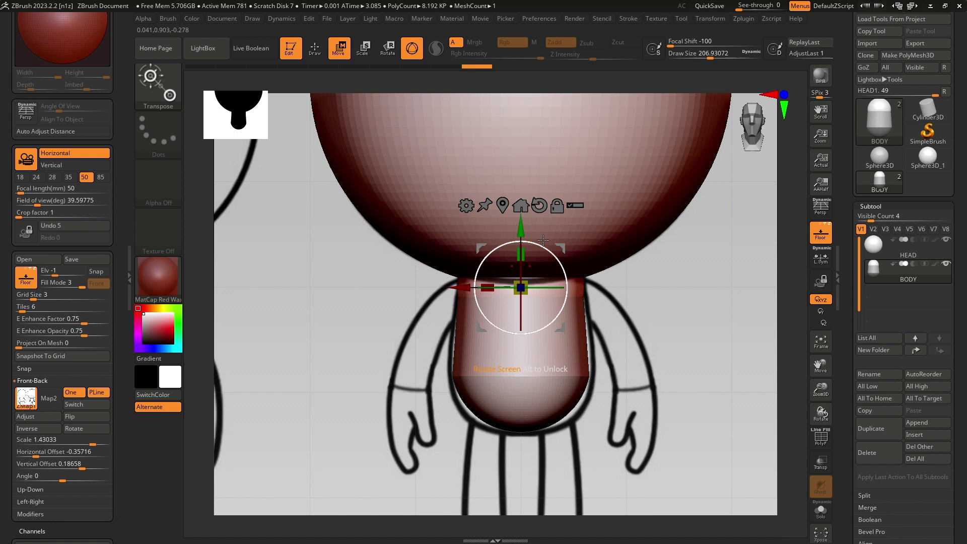
drag(522, 228, 522, 225)
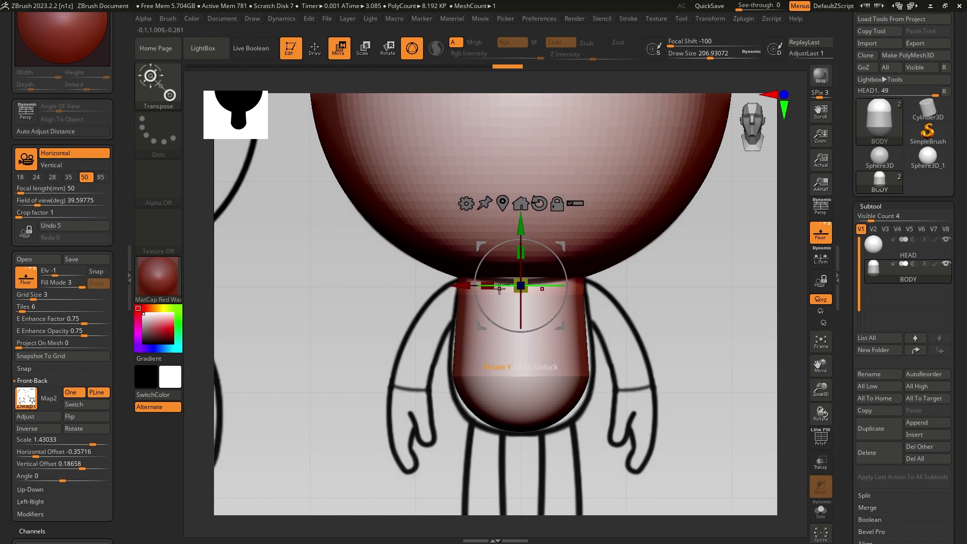
drag(485, 286, 490, 287)
- Clear the mask from the BODY subtool
key(ctrl)
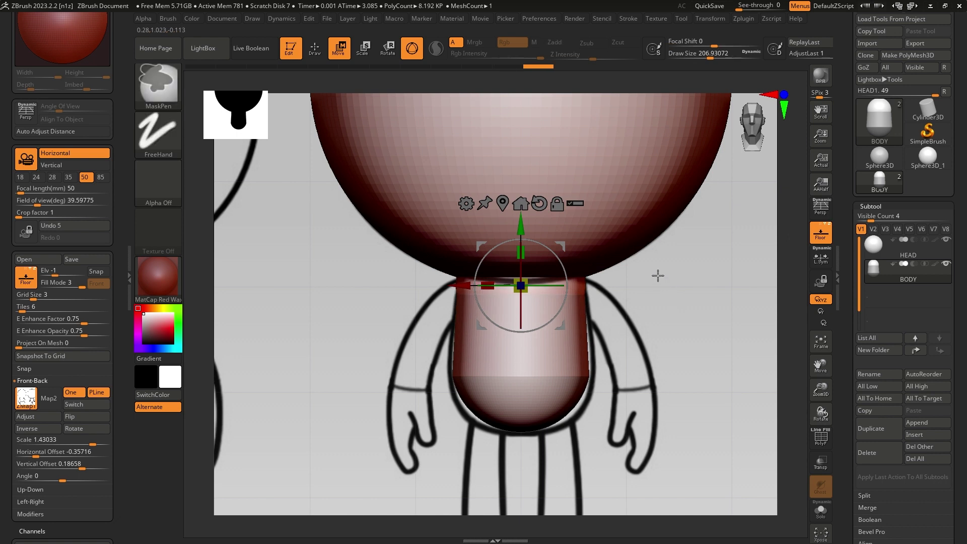
ctrl+click(658, 275)
ctrl+click(657, 275)
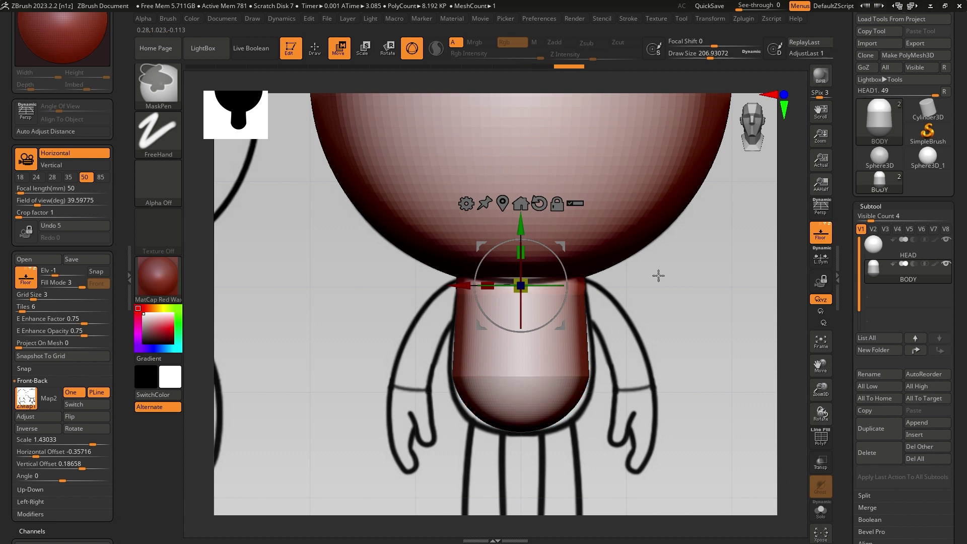
ctrl+click(657, 275)
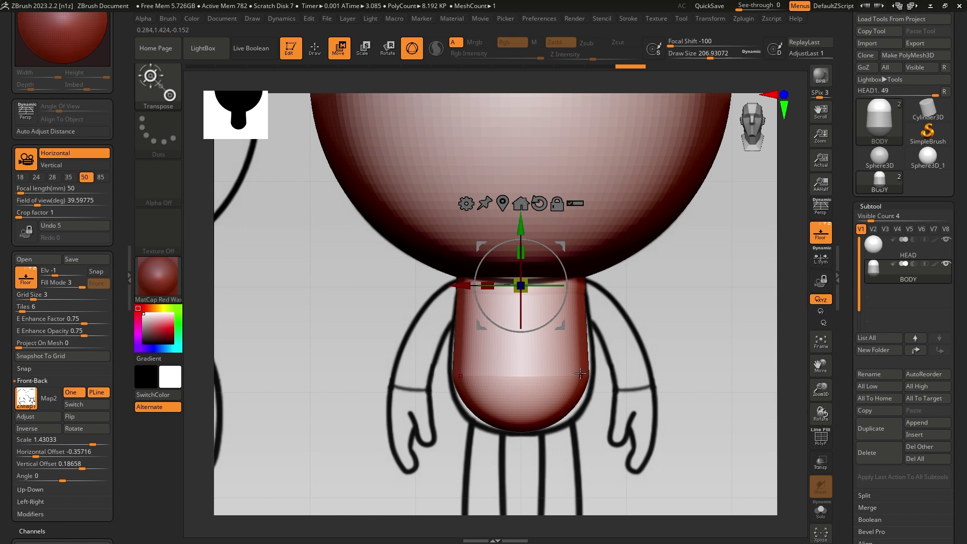
key(space)
click(160, 84)
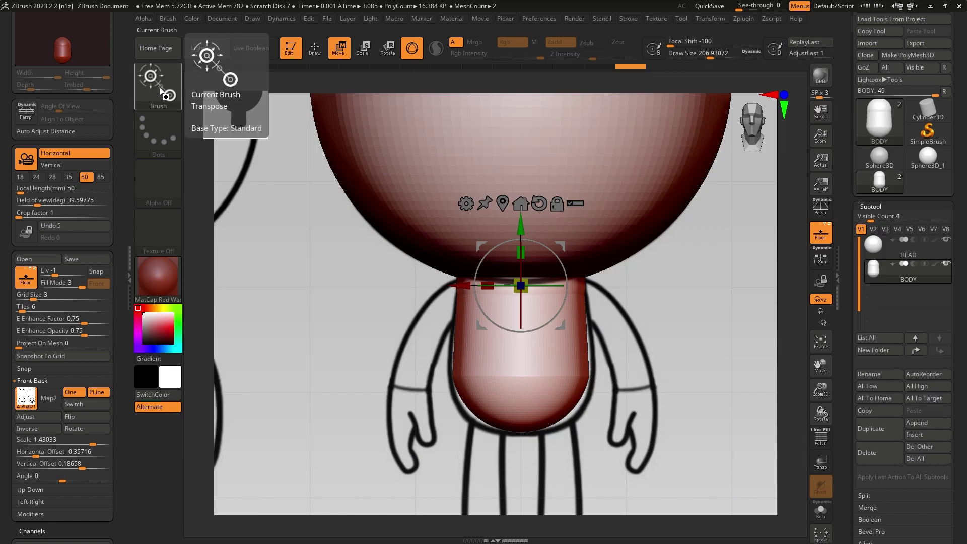
click(160, 87)
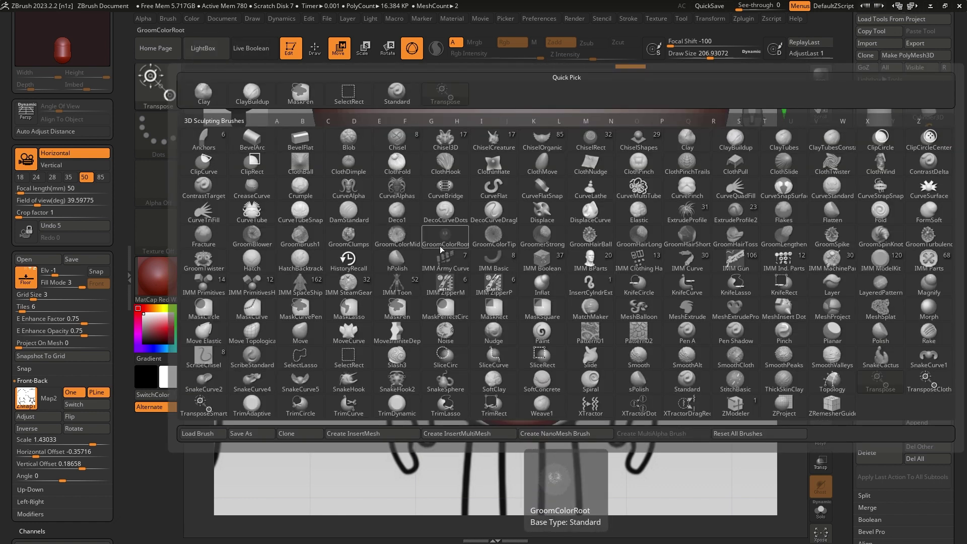
key(m)
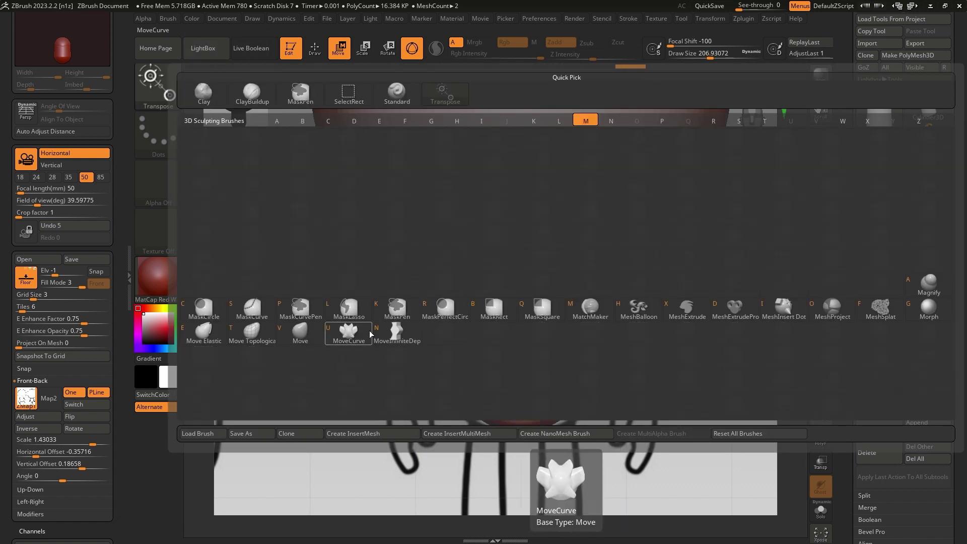
click(251, 332)
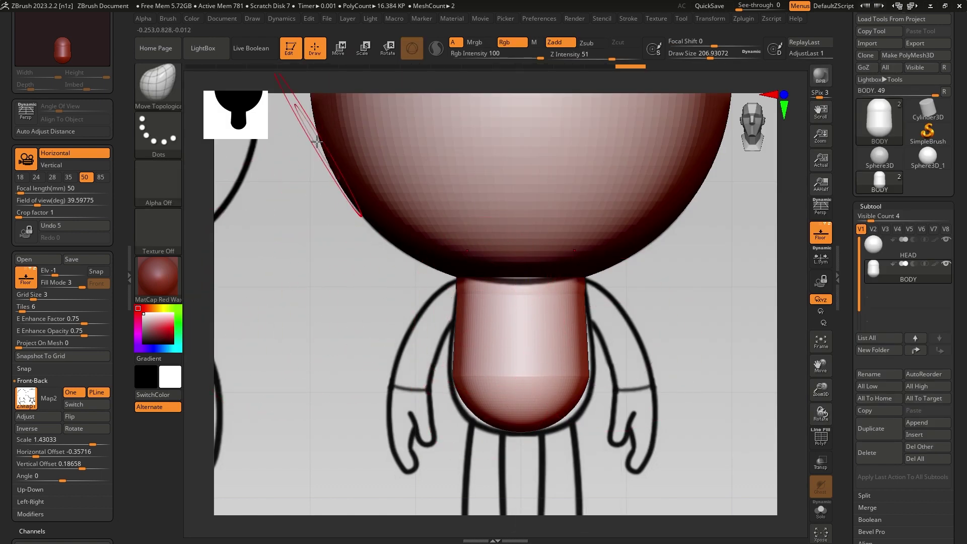
- Use the Move brush to widen the lower part of the body to the reference torso outline
key(b)
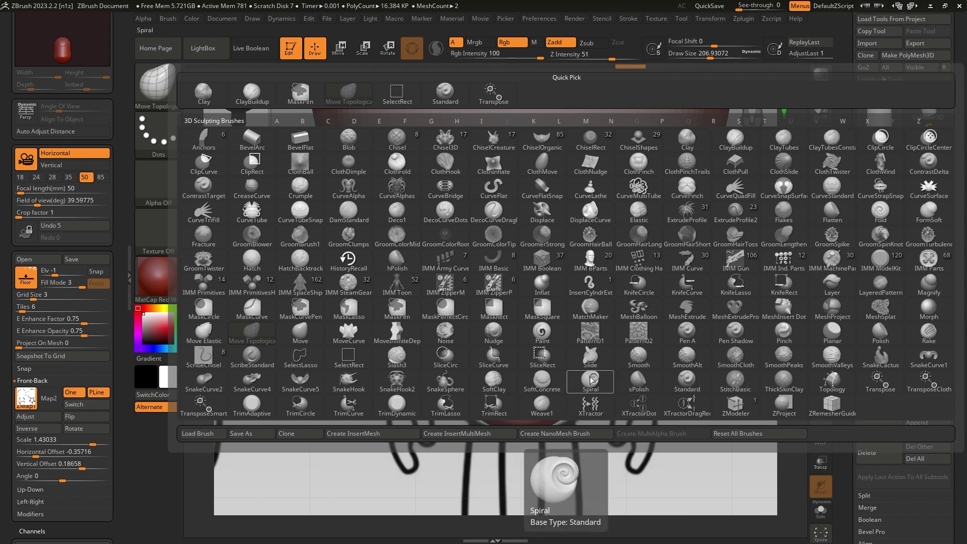
key(m)
key(v)
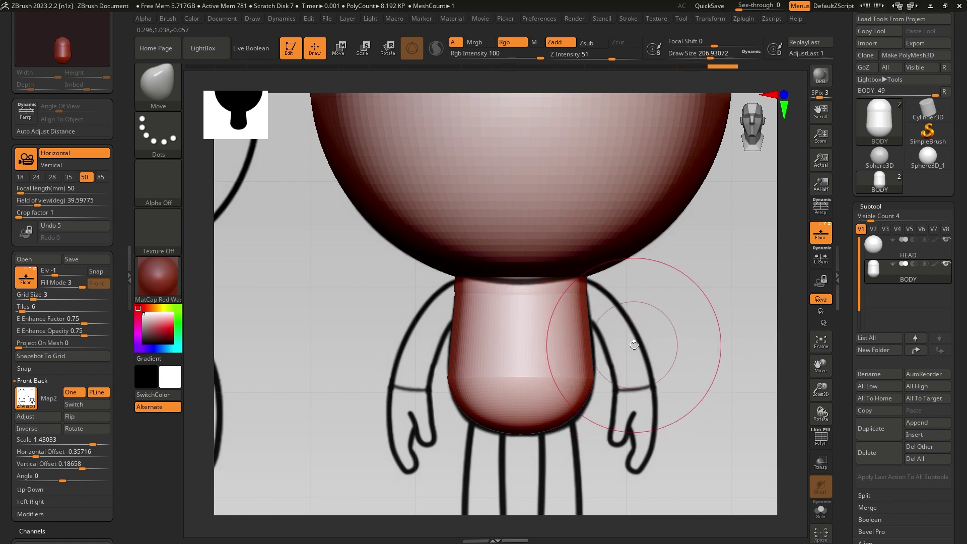
- Display the polyframe, try a Move brush stroke on the body's side and undo the stroke
key(shift+f)
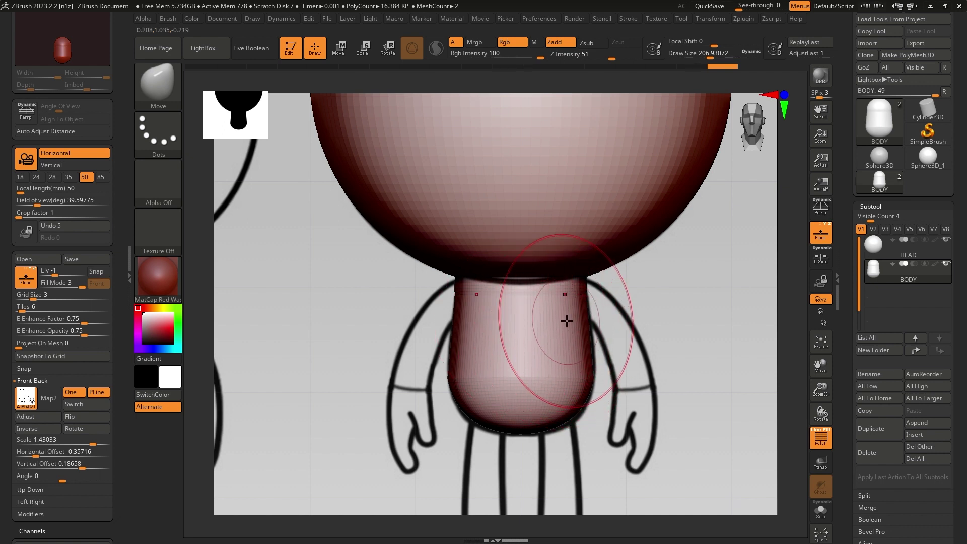
mouse_move(558, 401)
mouse_down()
mouse_move(575, 398)
mouse_move(597, 330)
mouse_up()
key(ctrl+z)
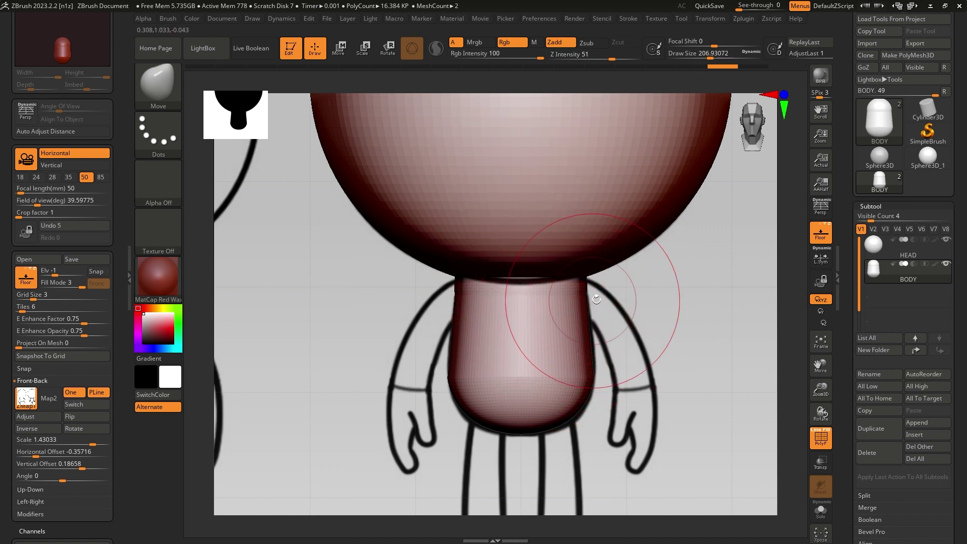
- Review the DynaMesh settings including the resolution, and inspect the polygon information of the BODY subtool
scroll(900, 449, down, 1)
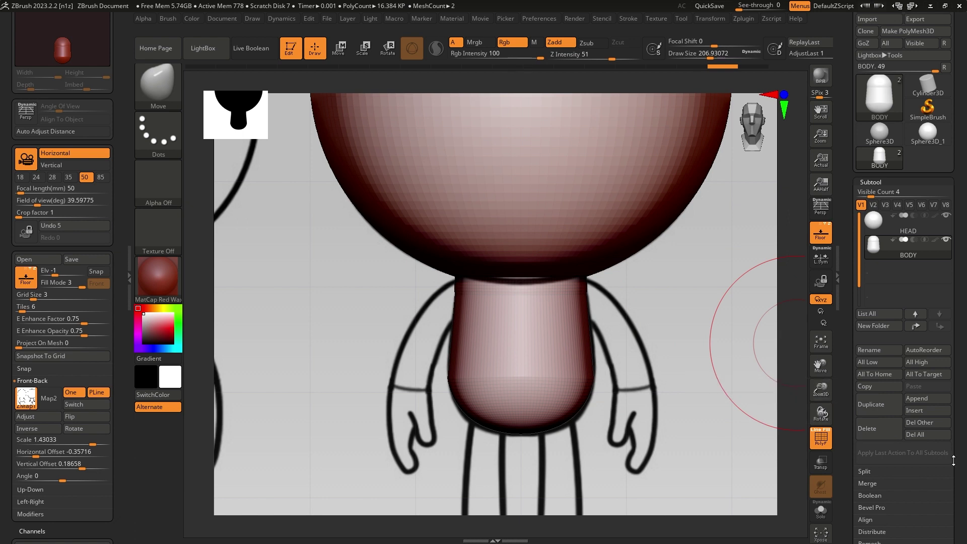
scroll(957, 458, down, 10)
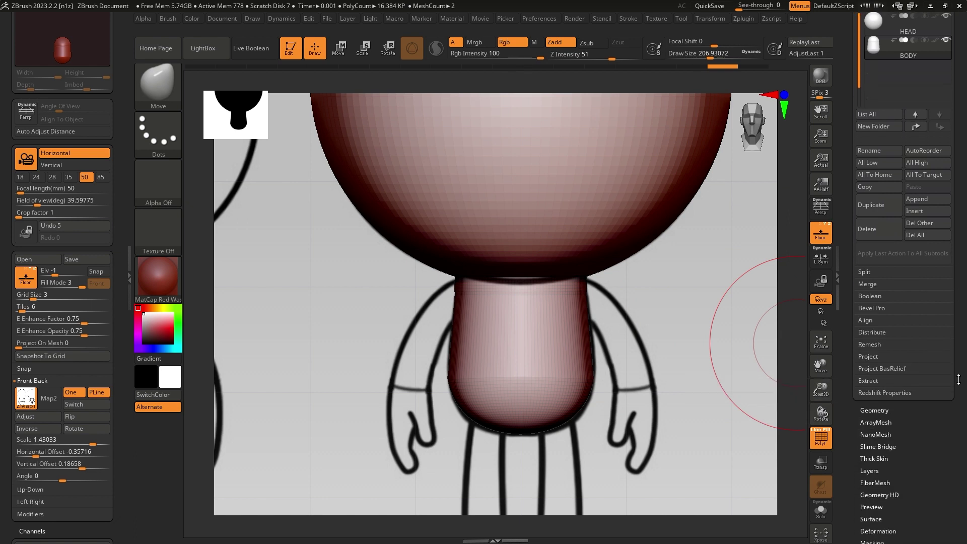
click(868, 366)
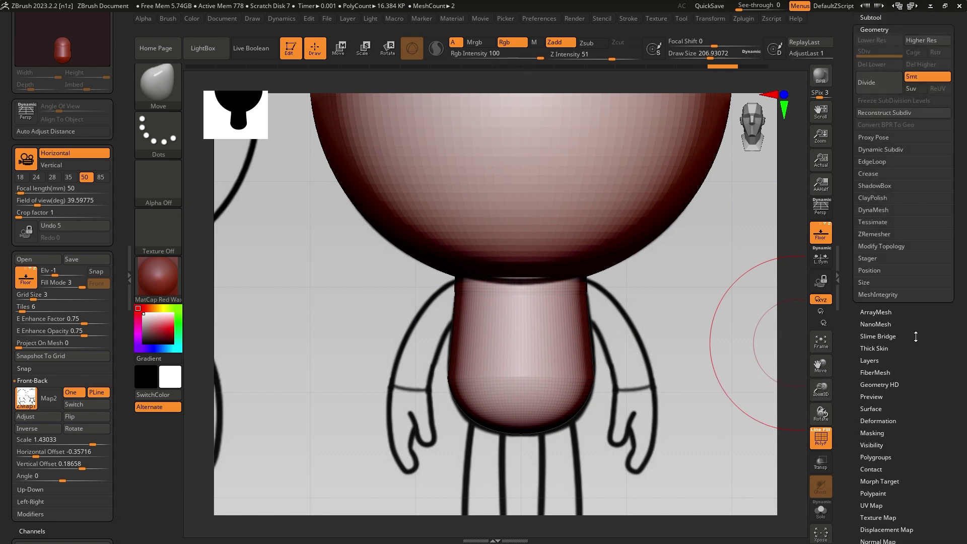
scroll(961, 282, up, 5)
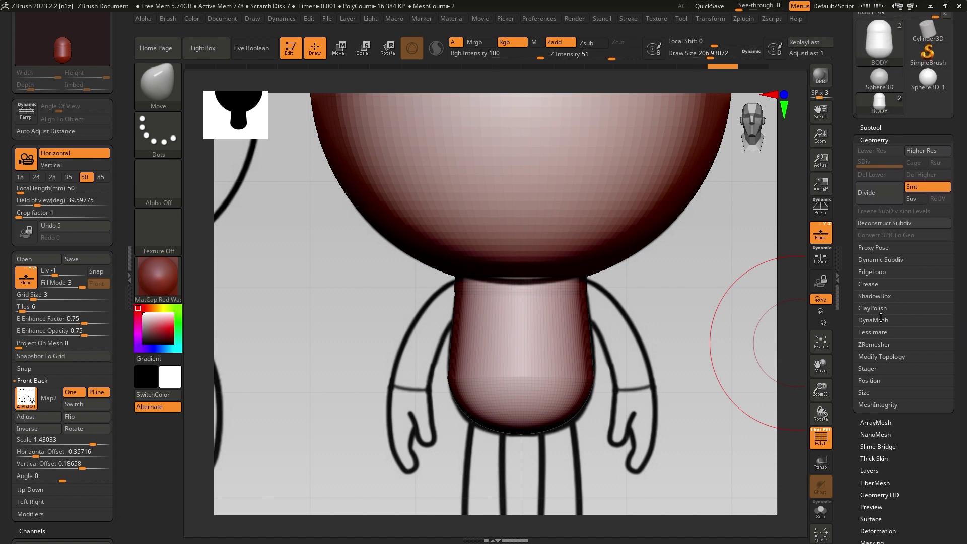
click(880, 320)
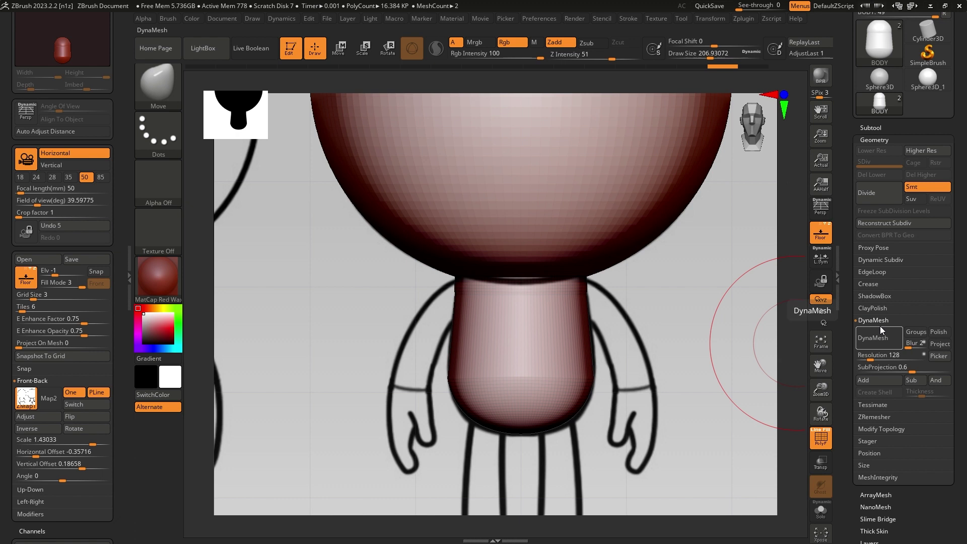
click(870, 356)
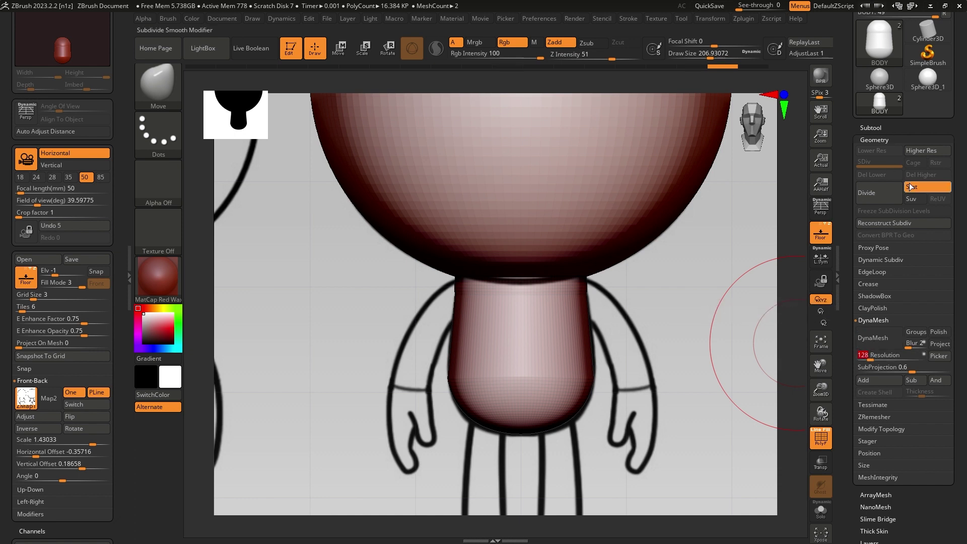
scroll(889, 236, up, 3)
click(876, 228)
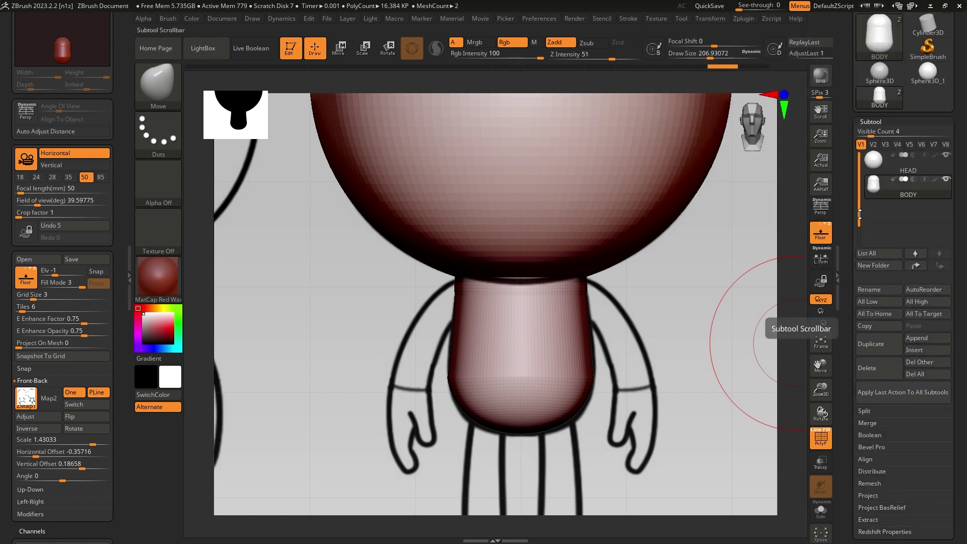
mouse_move(889, 196)
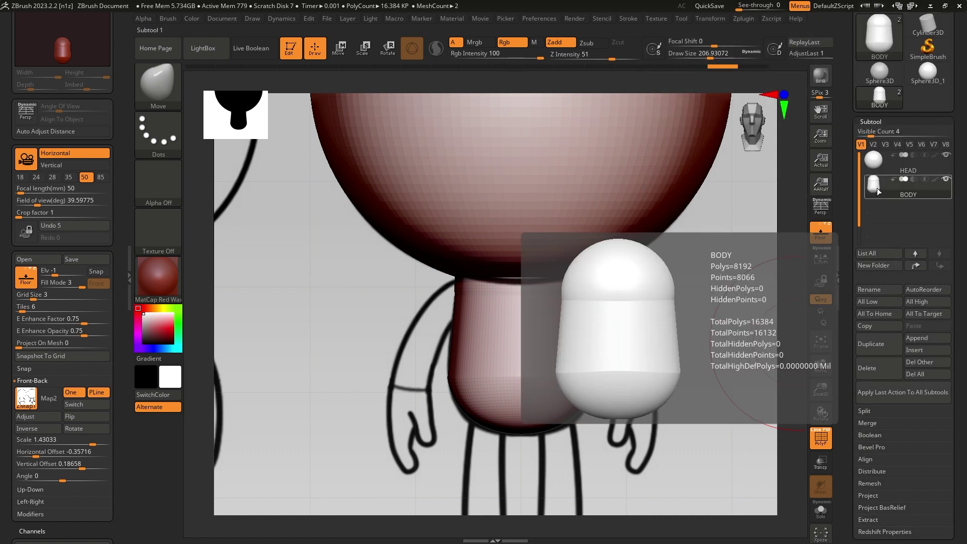
- Select the BODY subtool and convert it to a DynaMesh at resolution 128
click(878, 161)
click(881, 189)
drag(954, 414, 952, 318)
scroll(951, 318, up, 1)
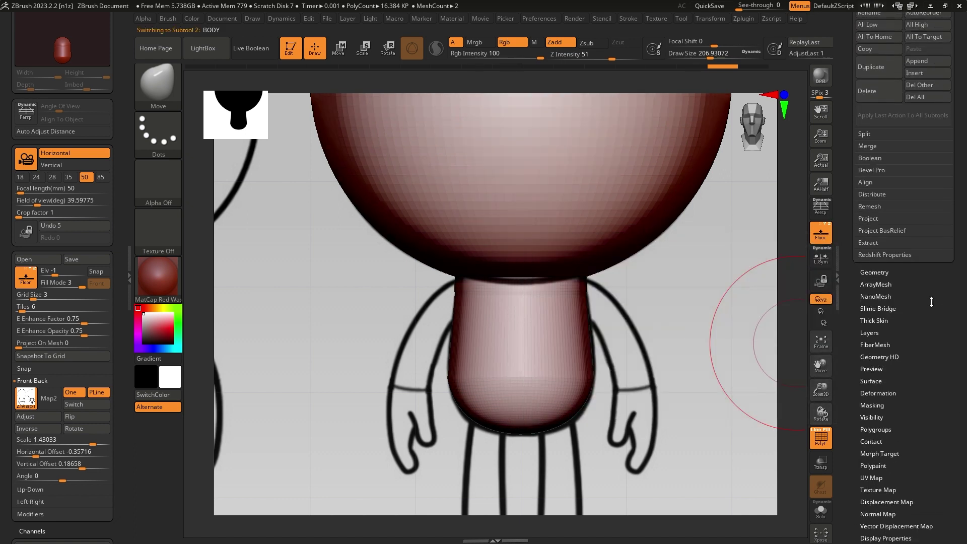
click(876, 272)
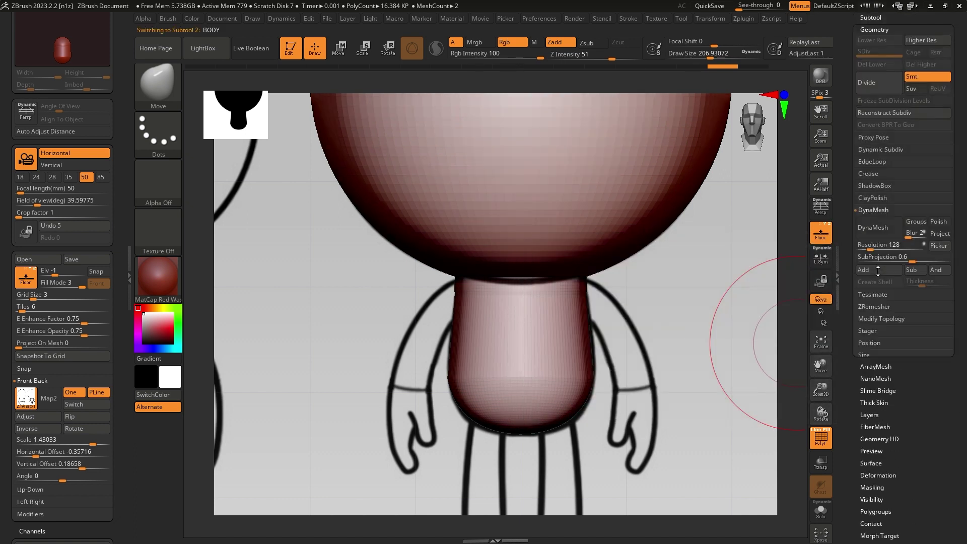
click(871, 228)
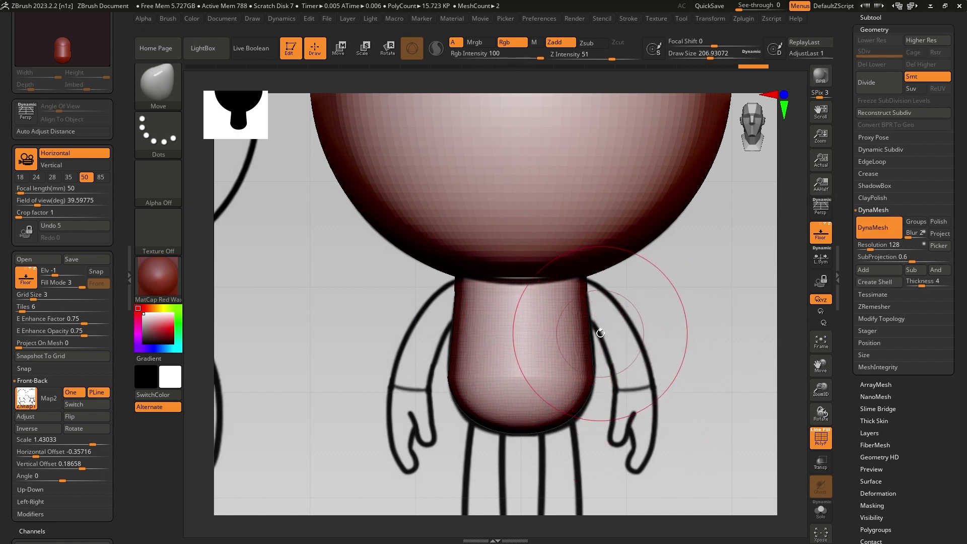
- Lower the floor fill mode to 1 to inspect the remeshed body, and restore it to 3
drag(77, 288, 54, 287)
mouse_move(626, 339)
mouse_down()
mouse_move(659, 301)
mouse_move(596, 317)
mouse_move(619, 346)
mouse_up()
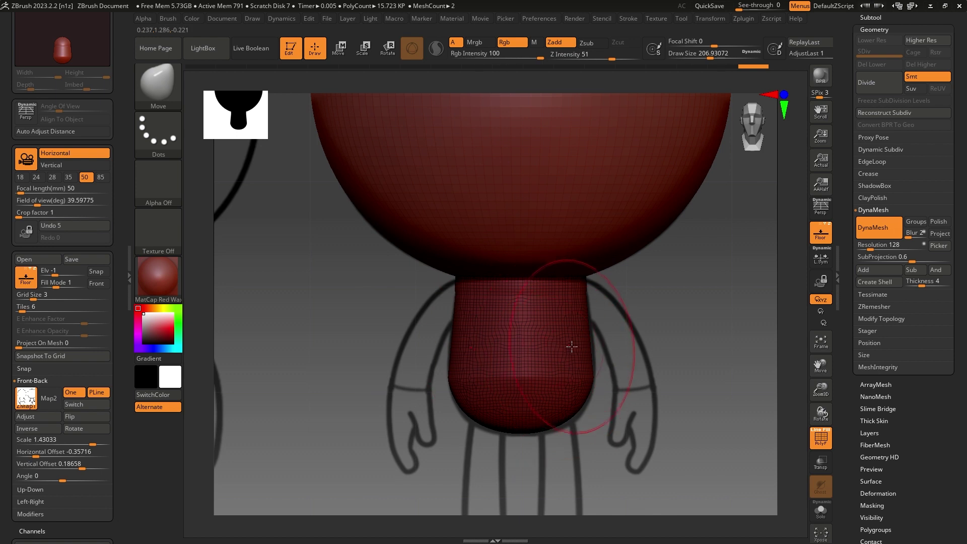
click(78, 289)
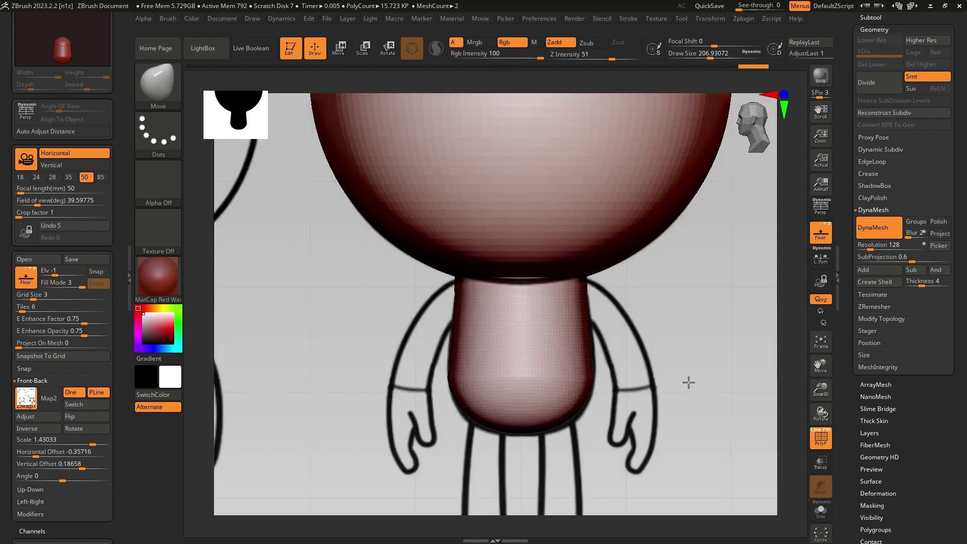
- Use the Move brush in side view to pull the lower front of the body outward into a belly
mouse_move(688, 383)
mouse_down()
mouse_move(610, 379)
mouse_move(652, 379)
mouse_up()
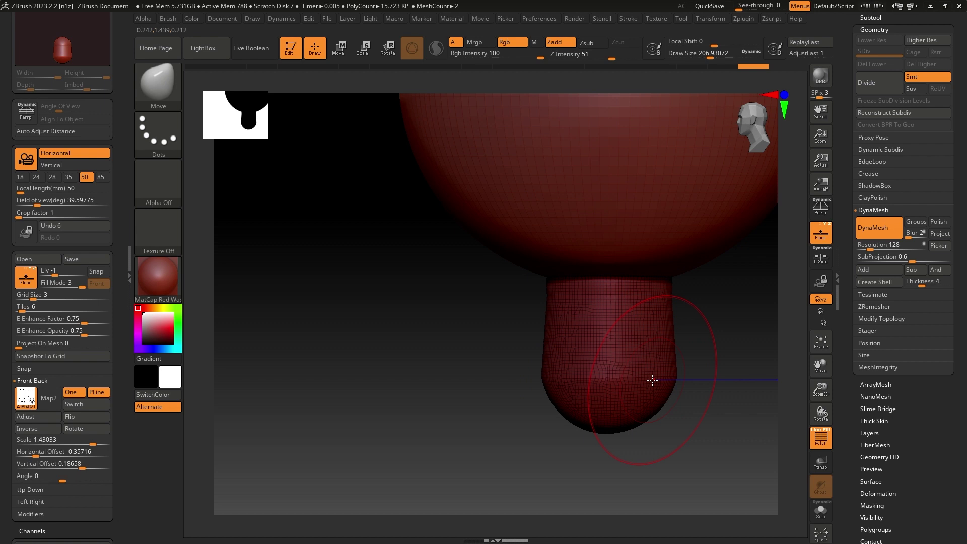
mouse_move(713, 378)
alt+mouse_down()
mouse_move(641, 379)
mouse_move(617, 393)
alt+mouse_up()
key(ctrl+z)
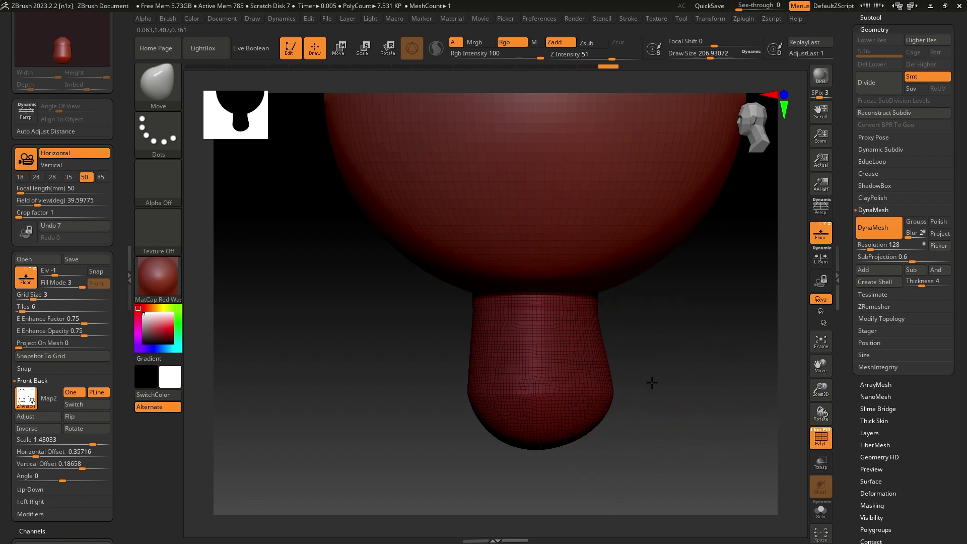
key(ctrl+shift+z)
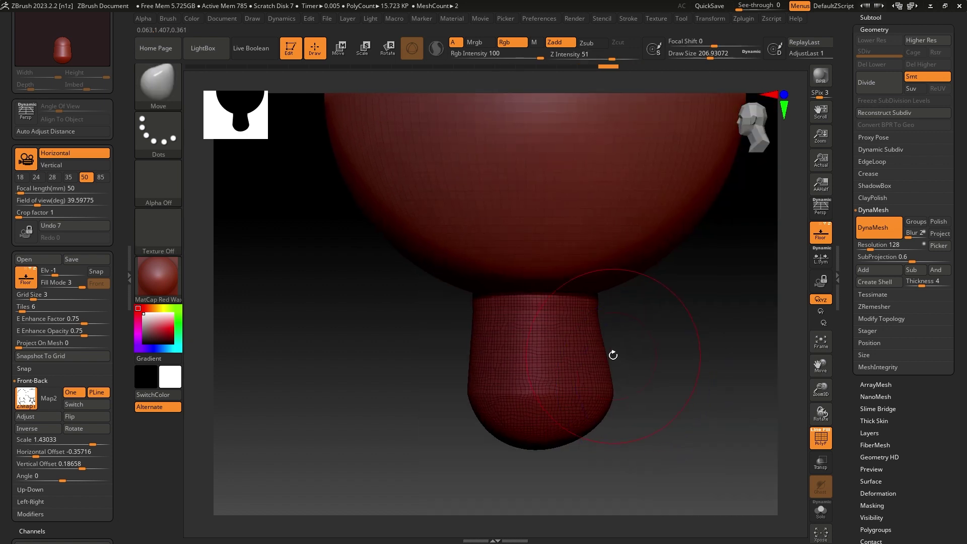
- Reduce the brush draw size to about 120 and push in the front of the body above the belly with the Move brush
key(space)
drag(614, 356, 606, 352)
key(space)
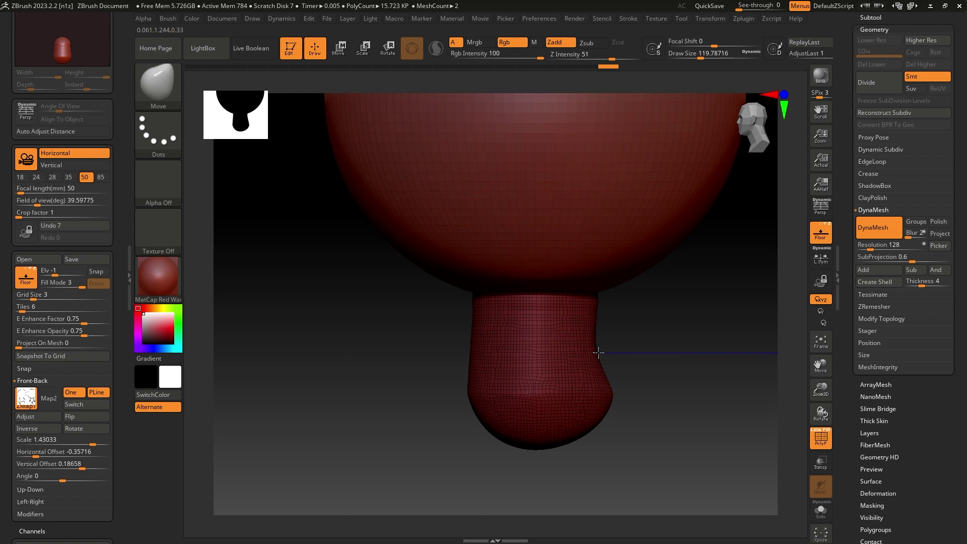
key(ctrl+z)
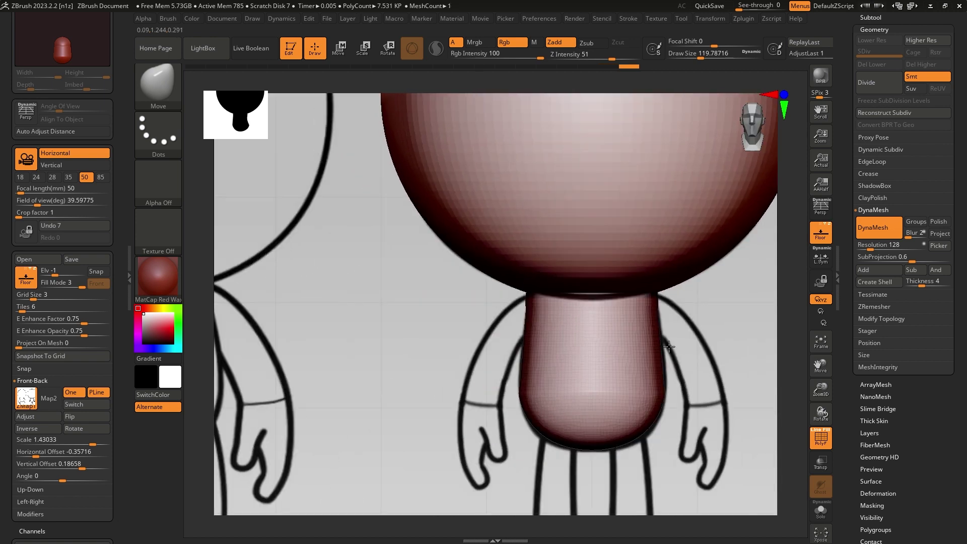
key(ctrl+shift+z)
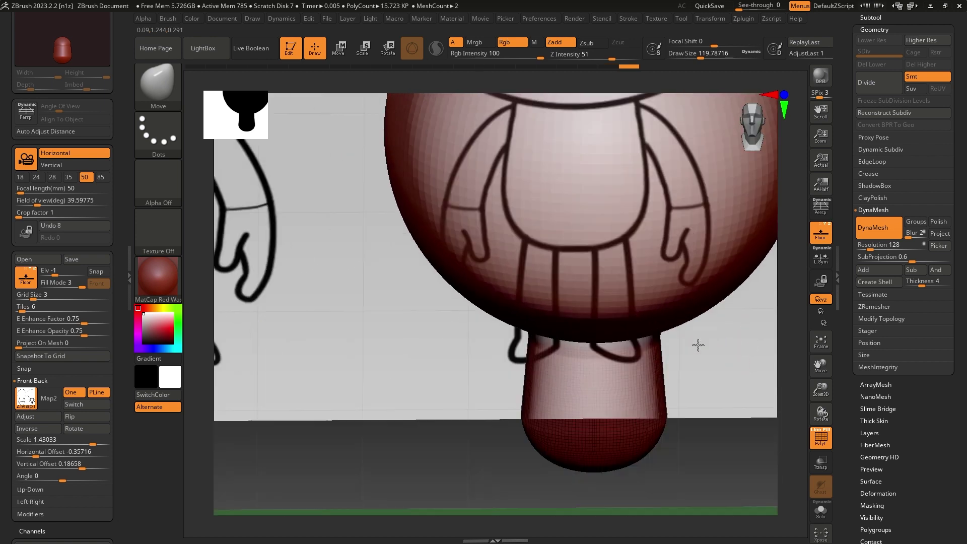
- Turn on transparency and use the Move brush to round out the body's outline as seen from above
key(f)
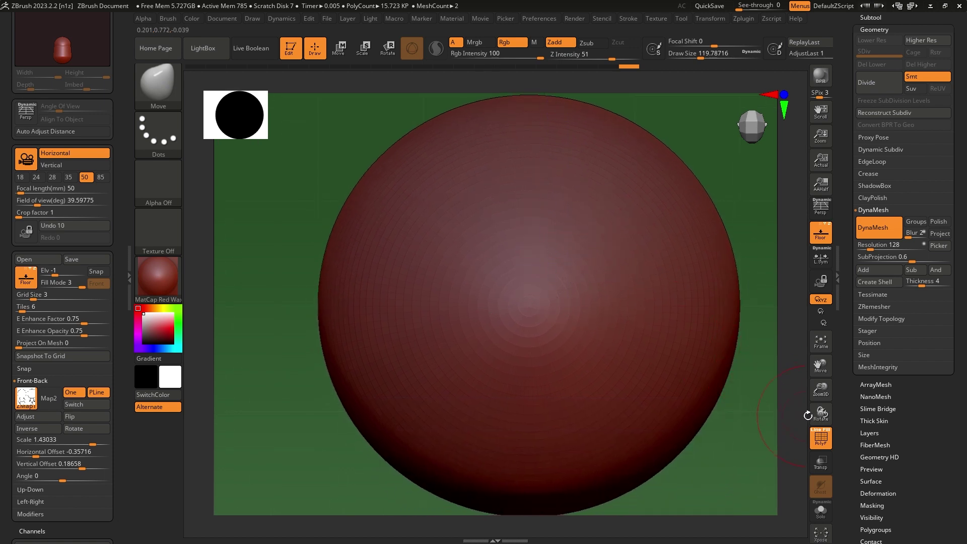
click(825, 468)
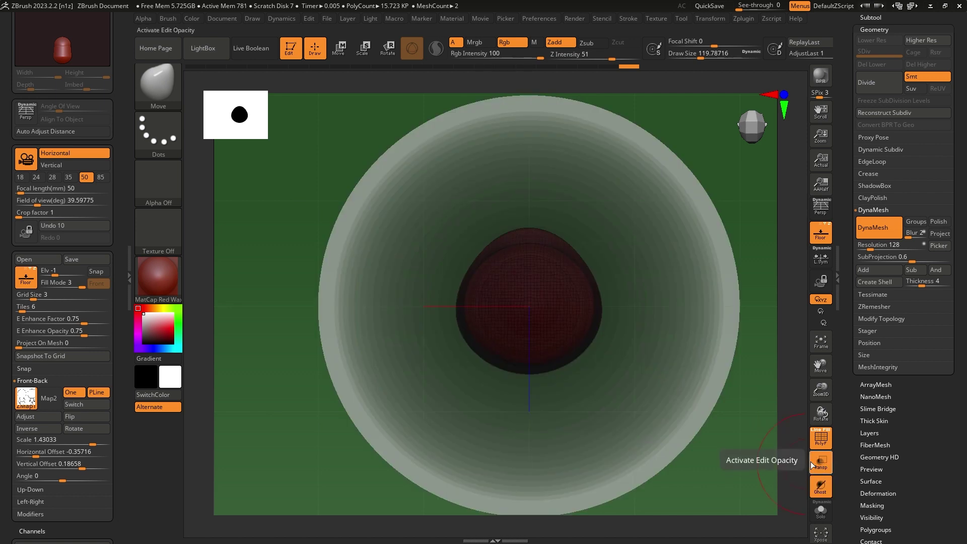
drag(958, 170, 957, 227)
click(871, 175)
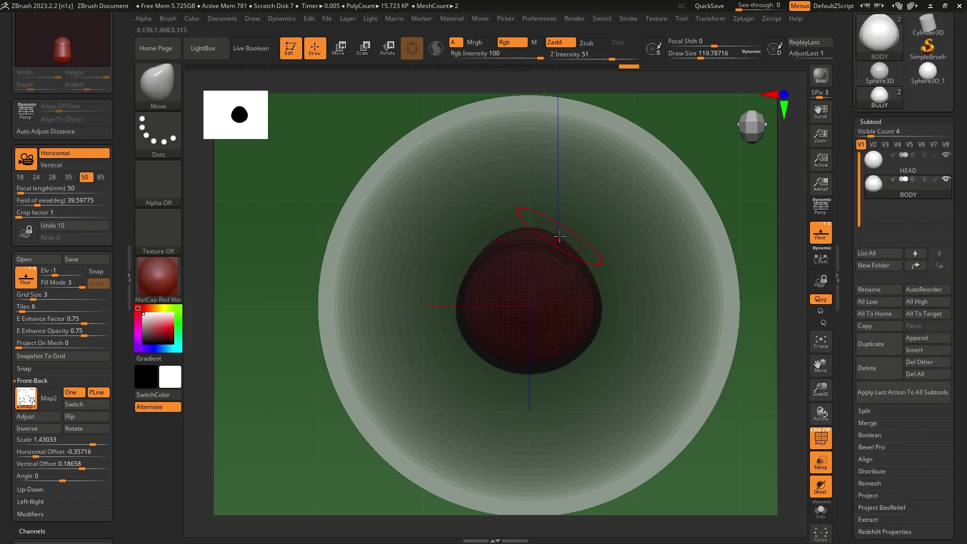
drag(569, 235, 570, 237)
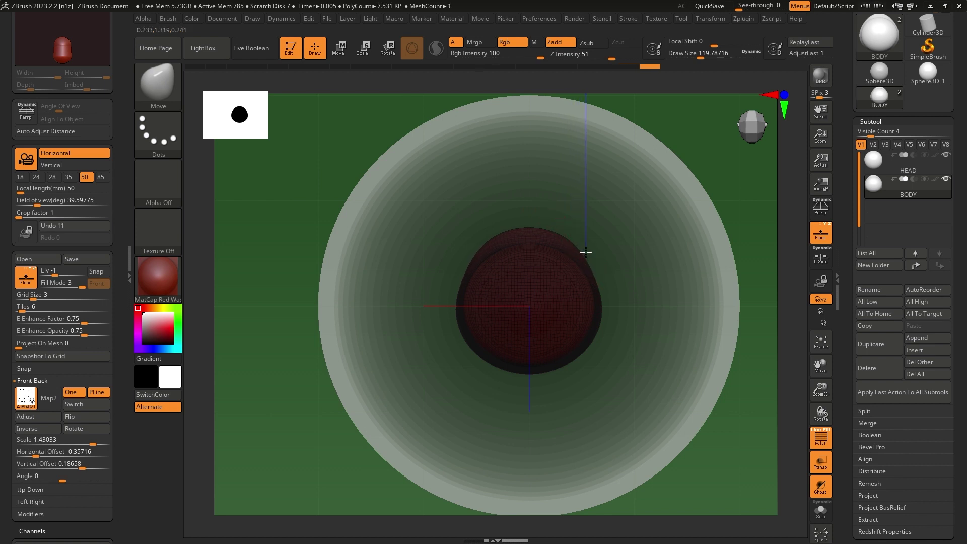
- Return to the front view and switch the active subtool back and forth between HEAD and BODY, ending on BODY
drag(711, 460, 706, 330)
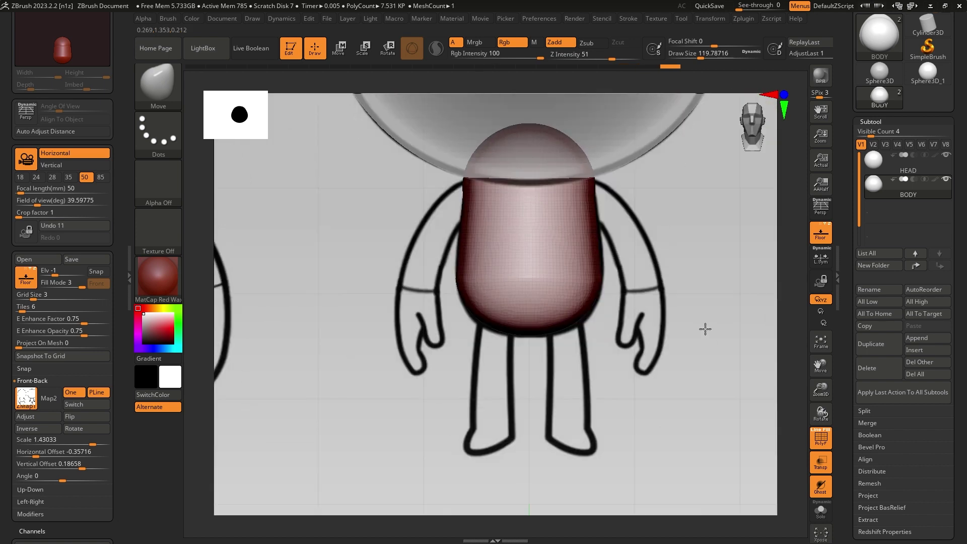
mouse_move(647, 259)
alt+mouse_down()
mouse_move(659, 356)
mouse_move(633, 363)
mouse_move(650, 385)
alt+mouse_up()
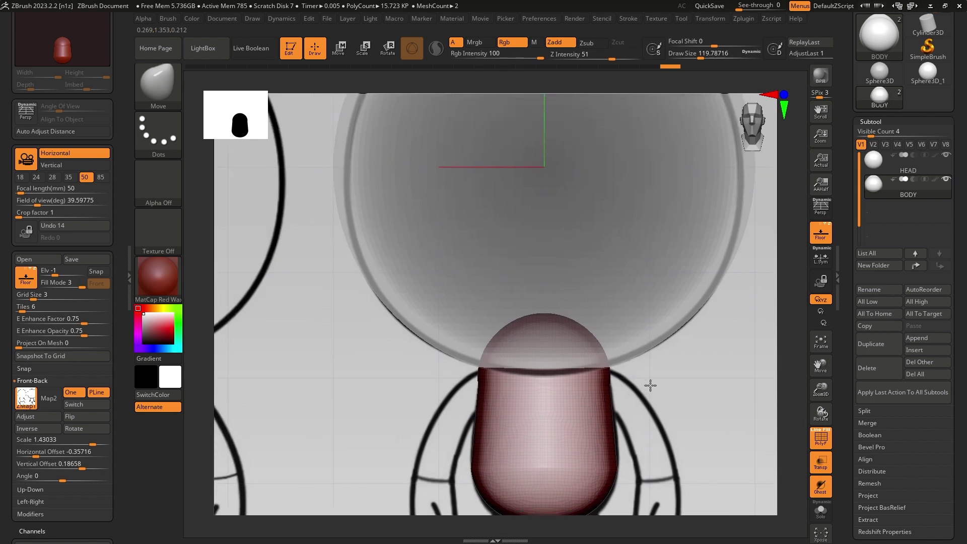
alt+click(605, 229)
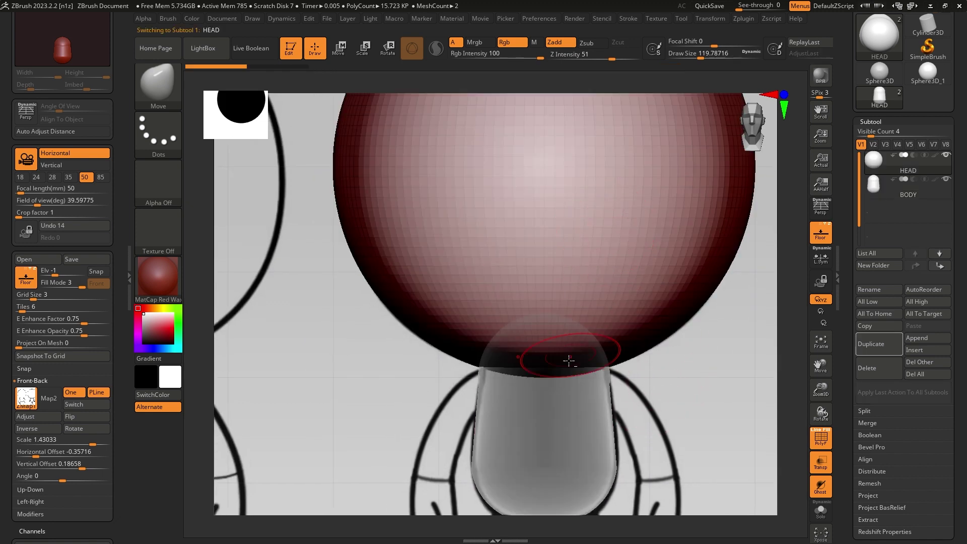
alt+click(560, 441)
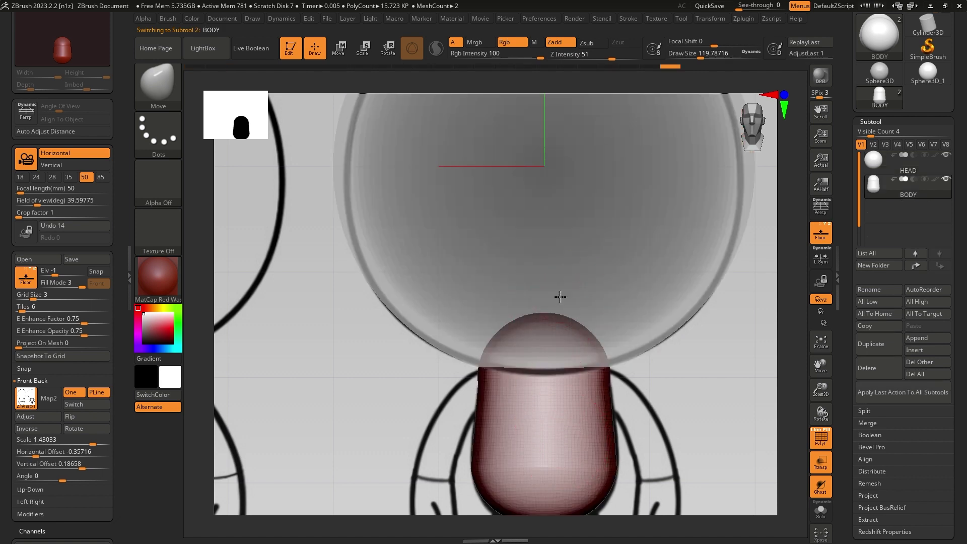
alt+click(561, 297)
alt+click(561, 418)
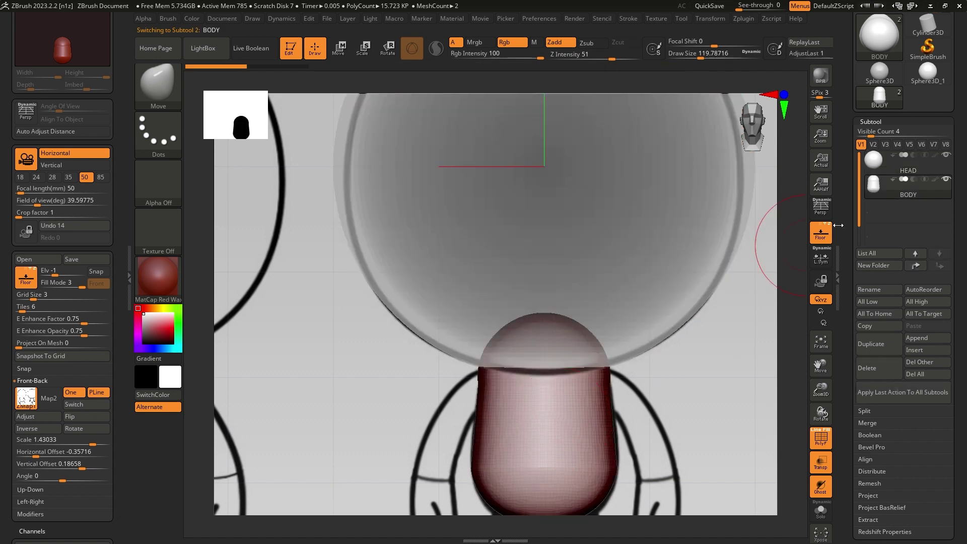
click(880, 167)
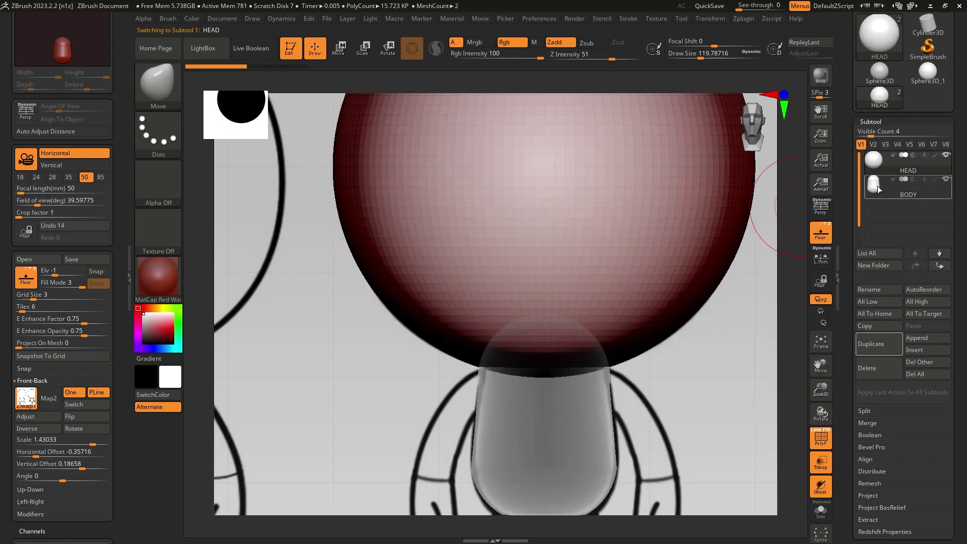
click(878, 189)
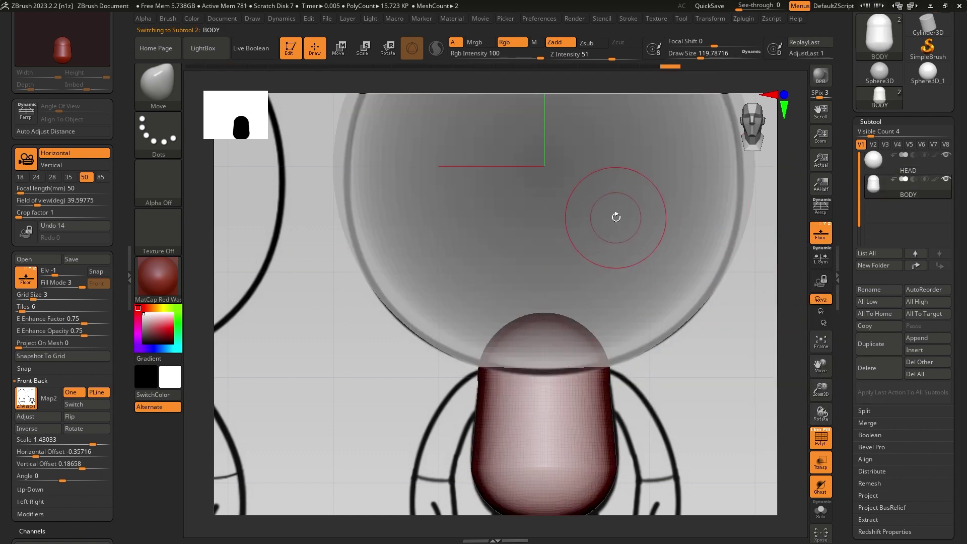
alt+click(630, 203)
alt+click(555, 447)
alt+click(576, 271)
alt+click(570, 402)
alt+click(565, 252)
alt+click(584, 444)
- Set the floor fill mode to 0 and turn off transparency to check the head and body together
drag(63, 287, 46, 285)
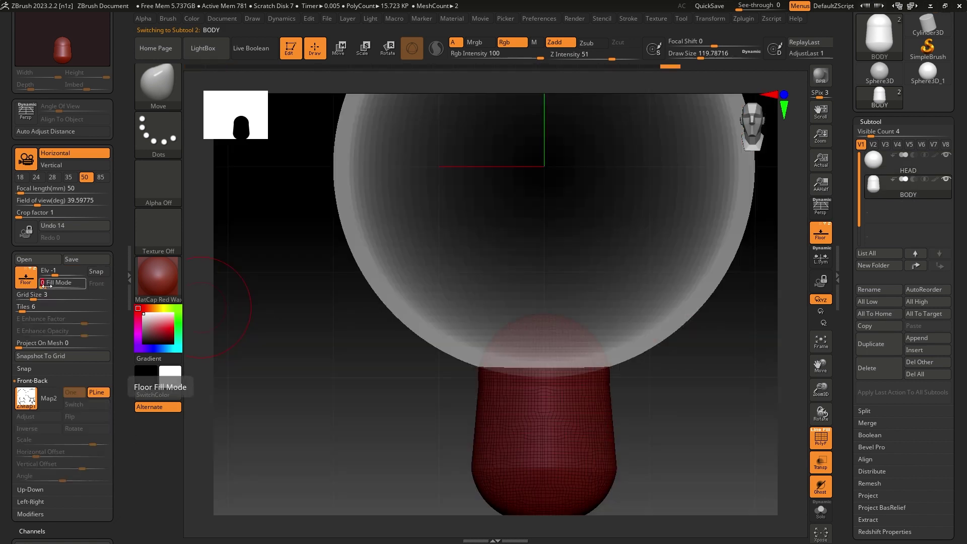
click(821, 479)
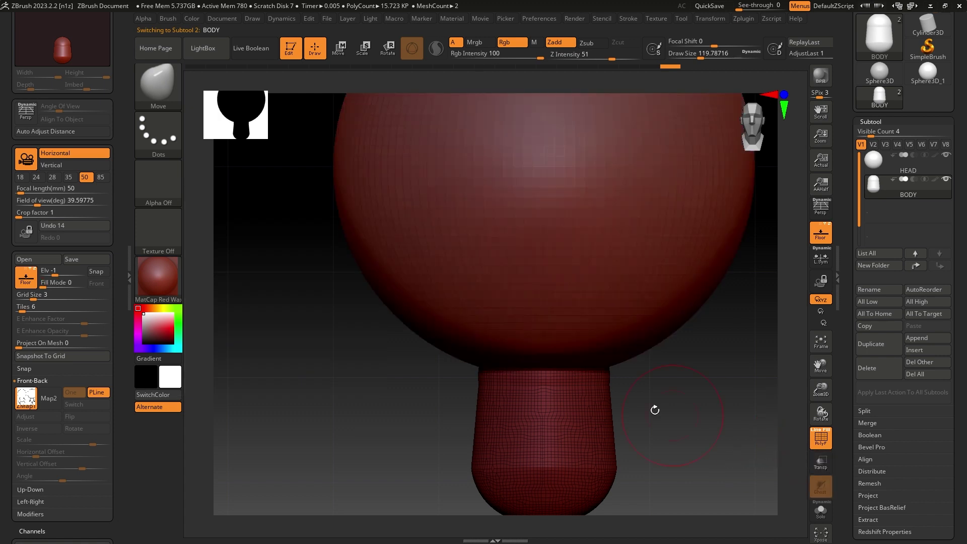
drag(688, 407, 660, 385)
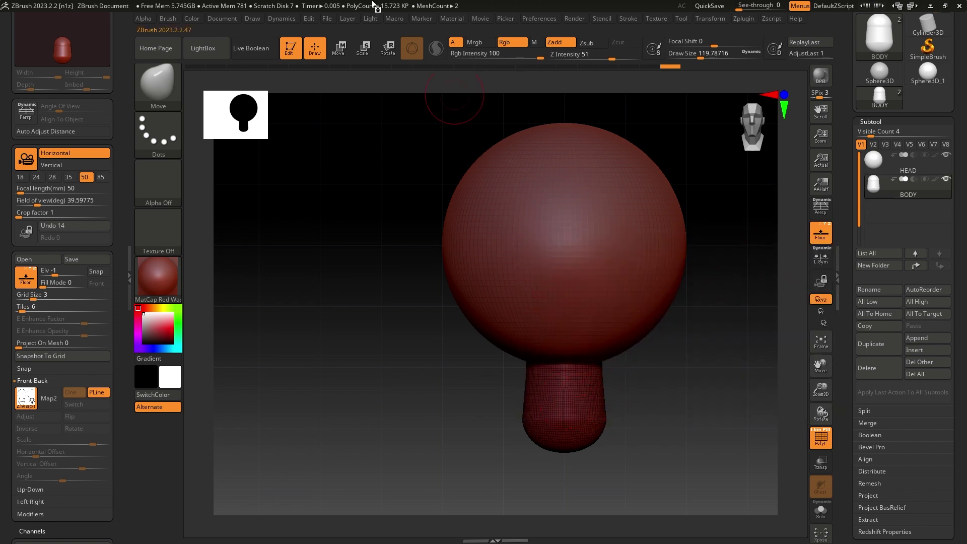
- Move the BODY subtool slightly downward along the Y axis with the gizmo, and return to drawing mode
key(w)
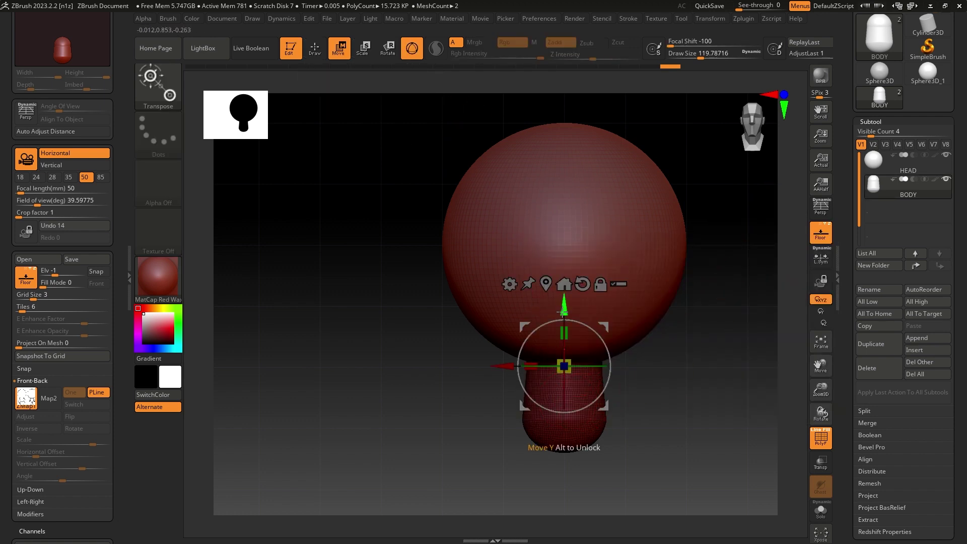
drag(564, 305, 564, 310)
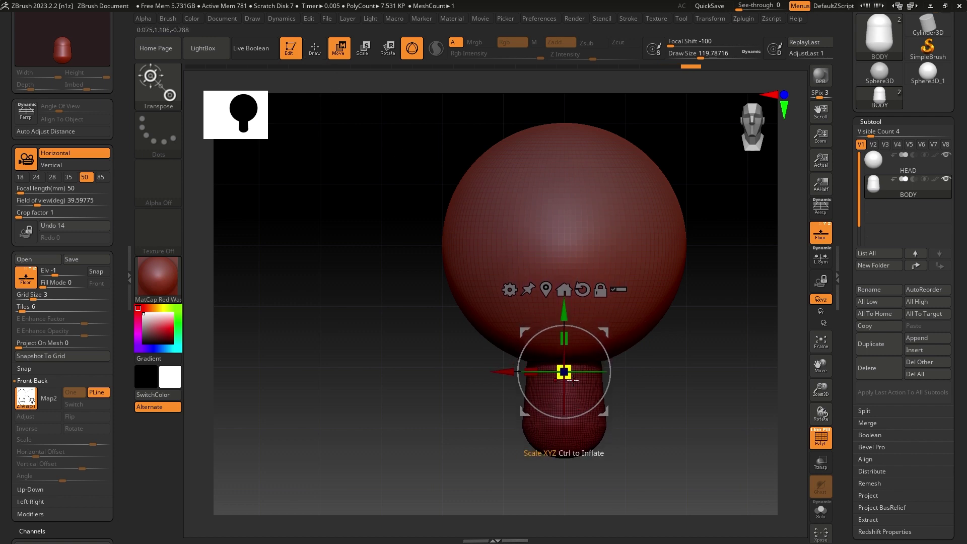
click(314, 50)
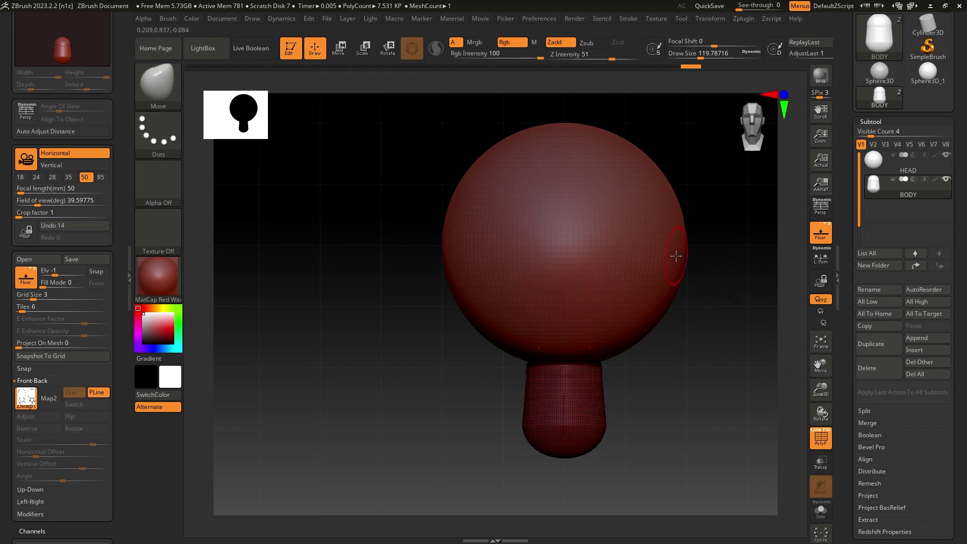
- Set the floor fill mode back to 3 and append a Cylinder3D mesh as a new subtool
drag(50, 282, 83, 282)
alt+drag(663, 412, 627, 330)
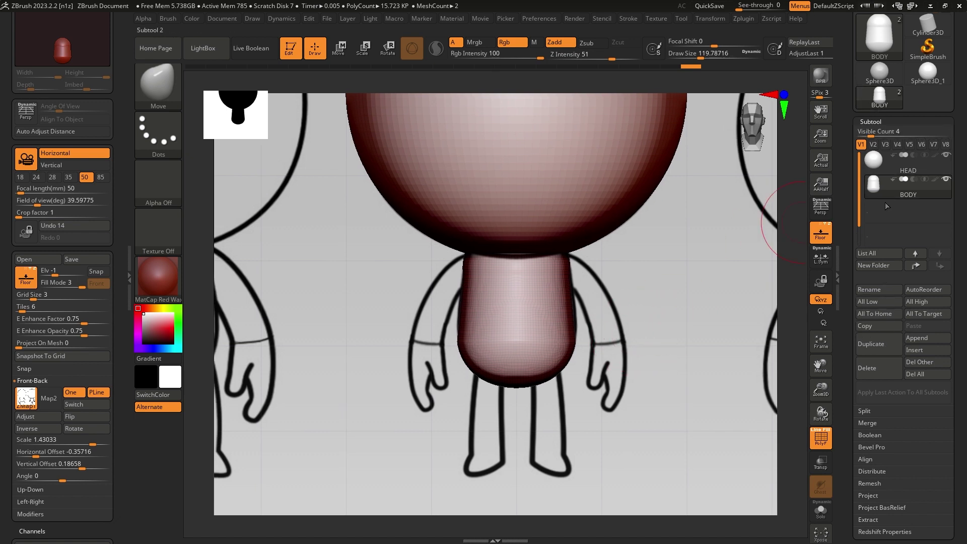
click(921, 341)
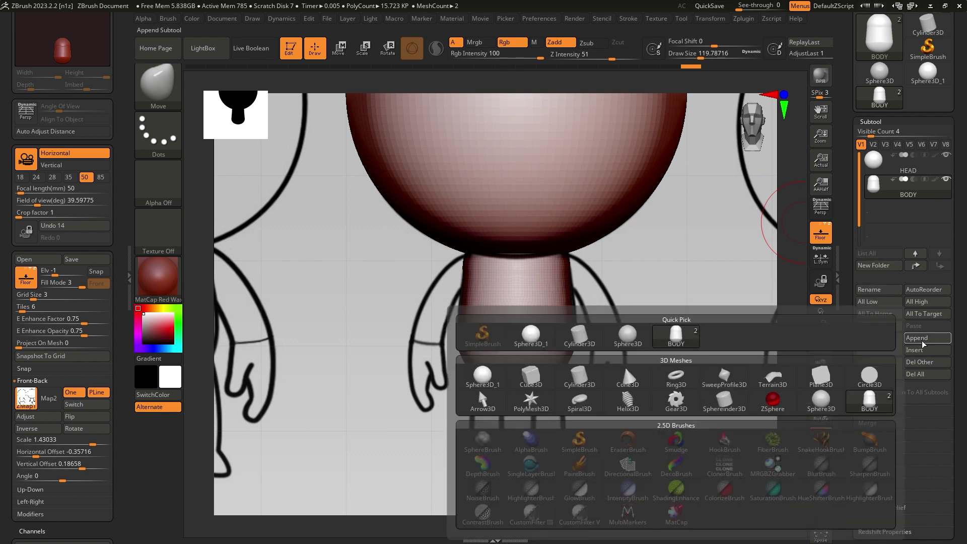
click(580, 385)
alt+drag(664, 317, 663, 432)
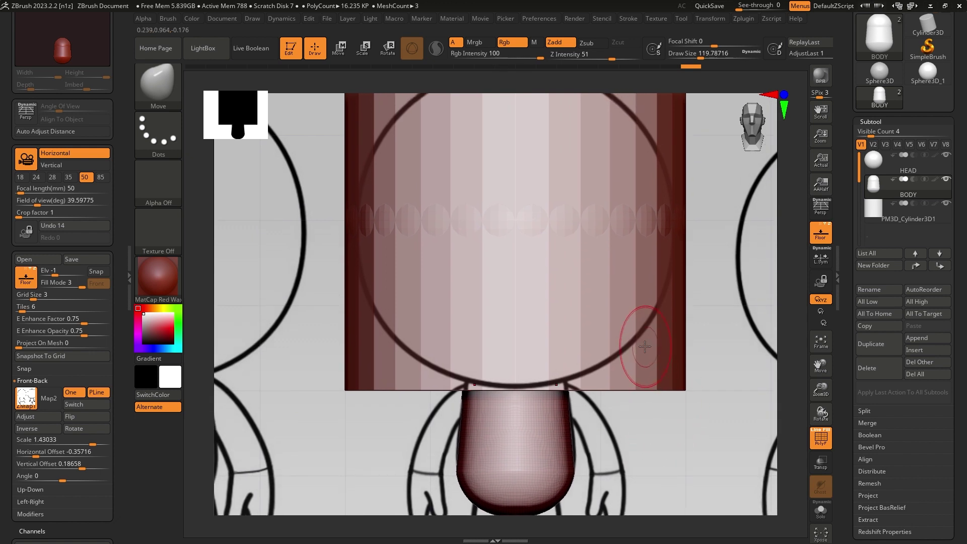
- Make PM3D_Cylinder3D1 the active subtool and initialize it as a low-poly QCyl Y cylinder
alt+click(672, 308)
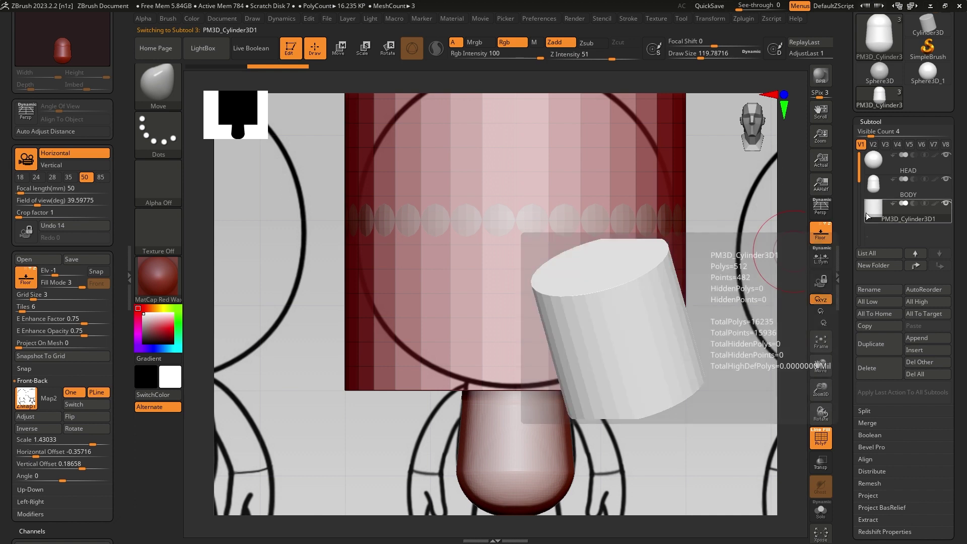
drag(708, 334, 701, 371)
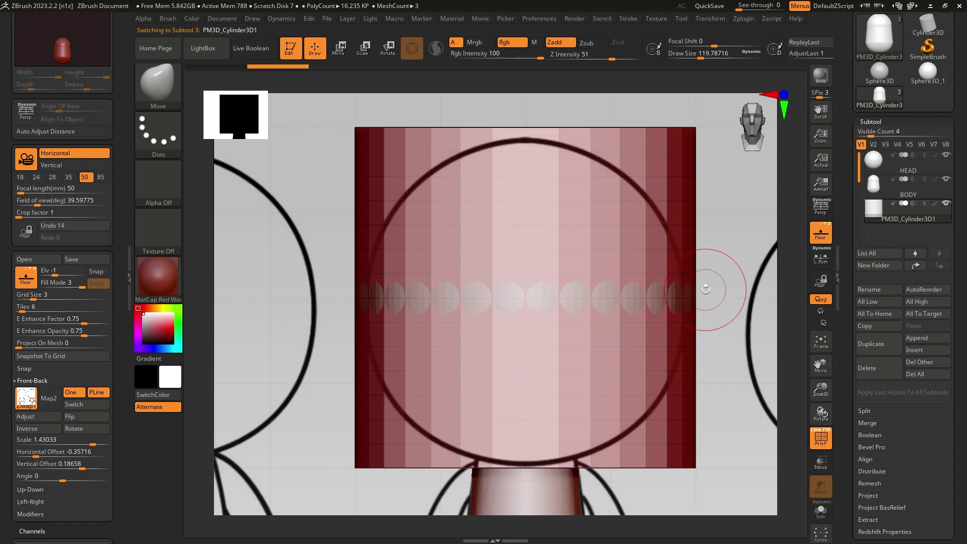
drag(708, 291, 708, 301)
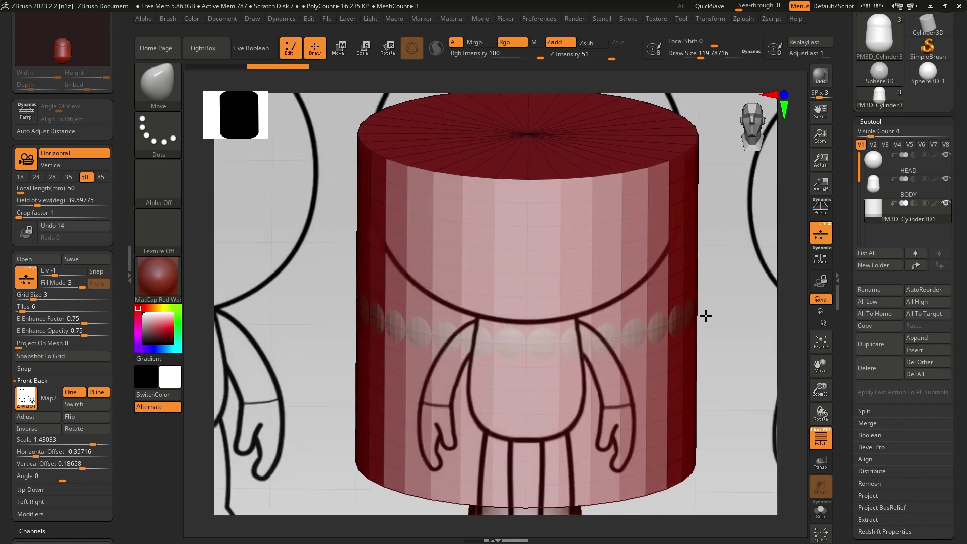
drag(956, 433, 956, 317)
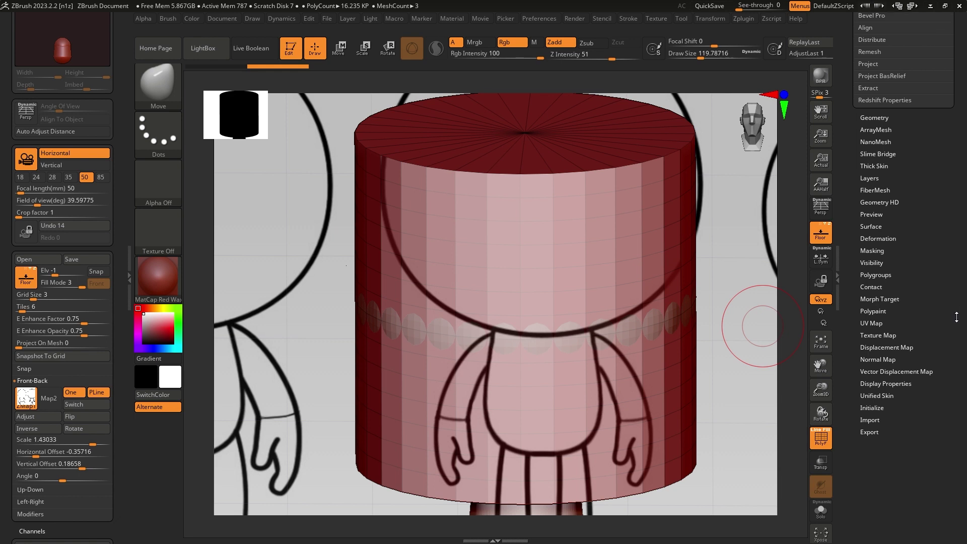
click(874, 408)
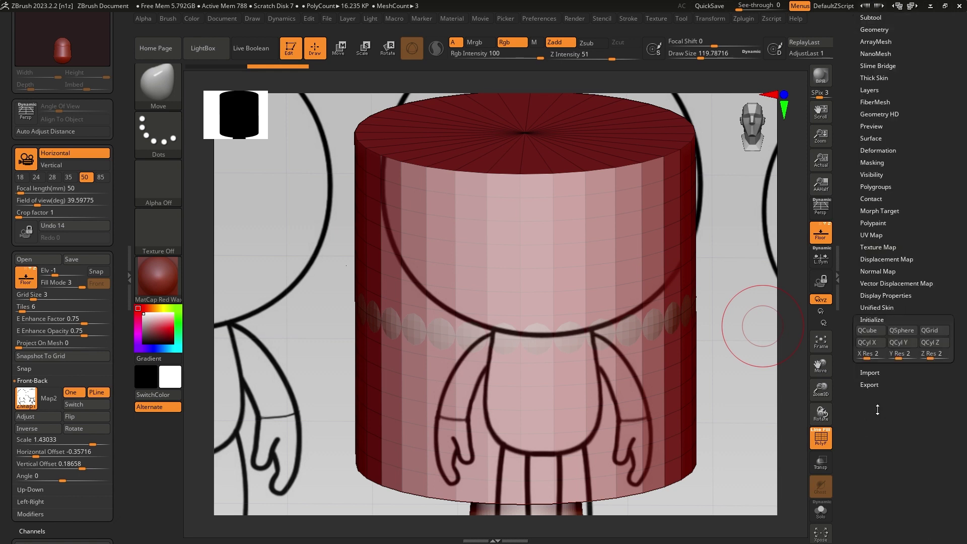
drag(906, 421, 904, 451)
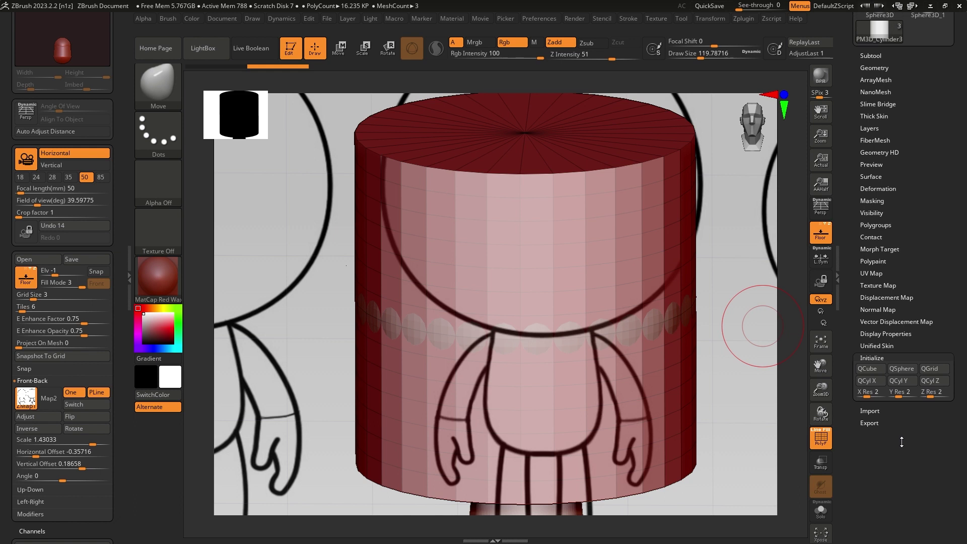
click(901, 369)
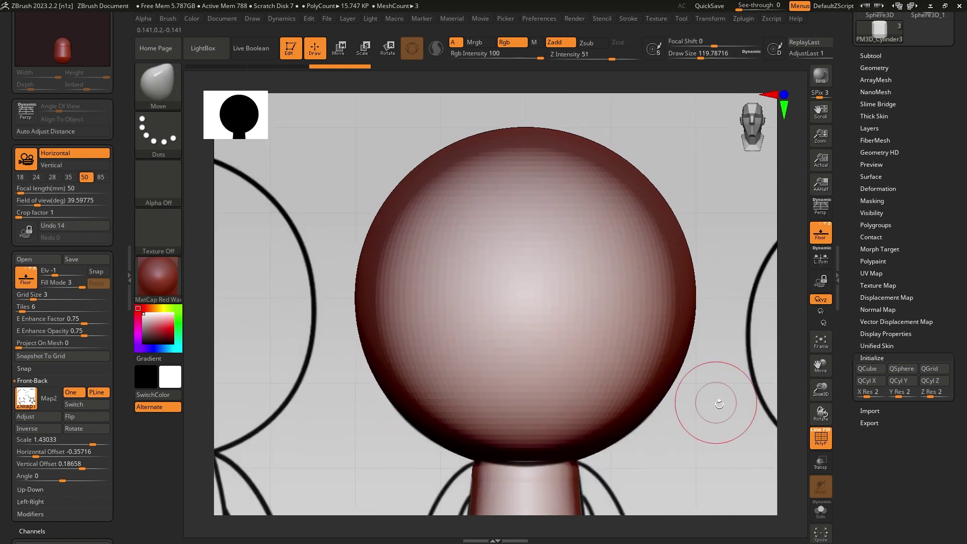
- Turn on transparency and move the small cylinder down and sideways from the head onto the drawn arm beside the body
click(820, 462)
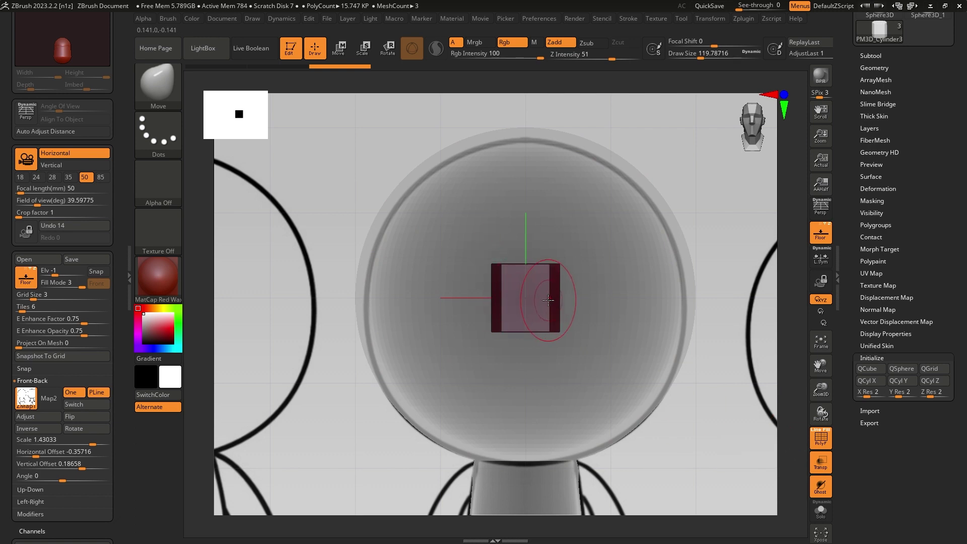
click(338, 49)
alt+drag(647, 414, 629, 247)
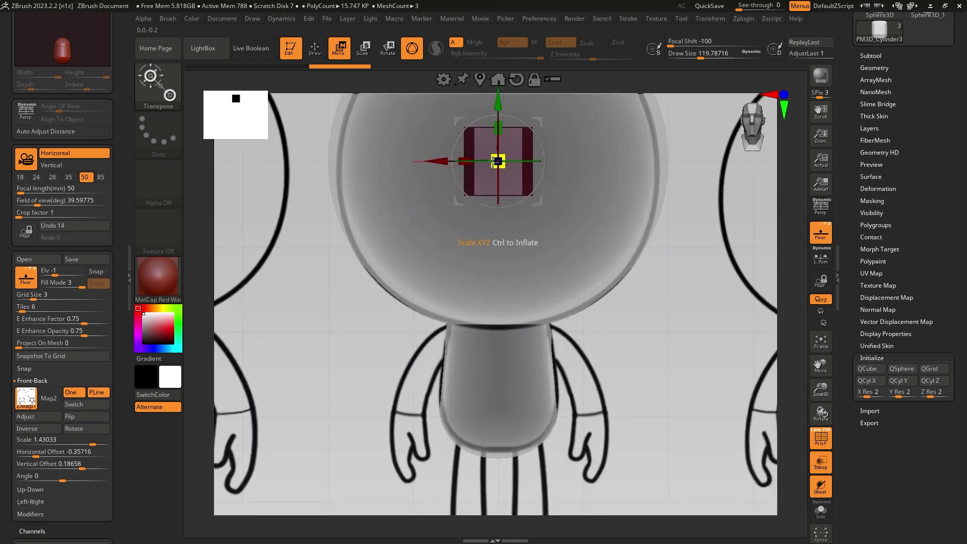
drag(497, 99, 497, 296)
drag(429, 356, 527, 357)
drag(599, 303, 711, 350)
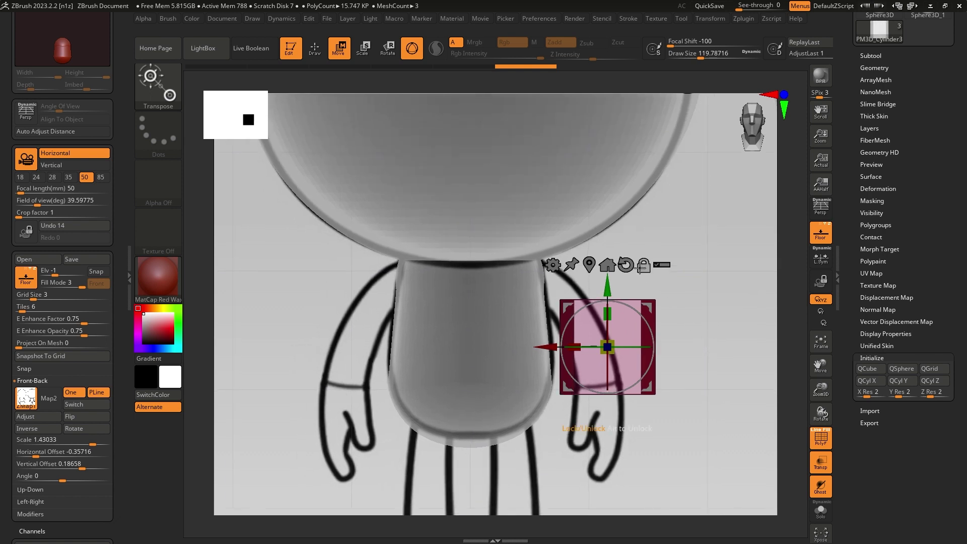
drag(560, 344, 541, 347)
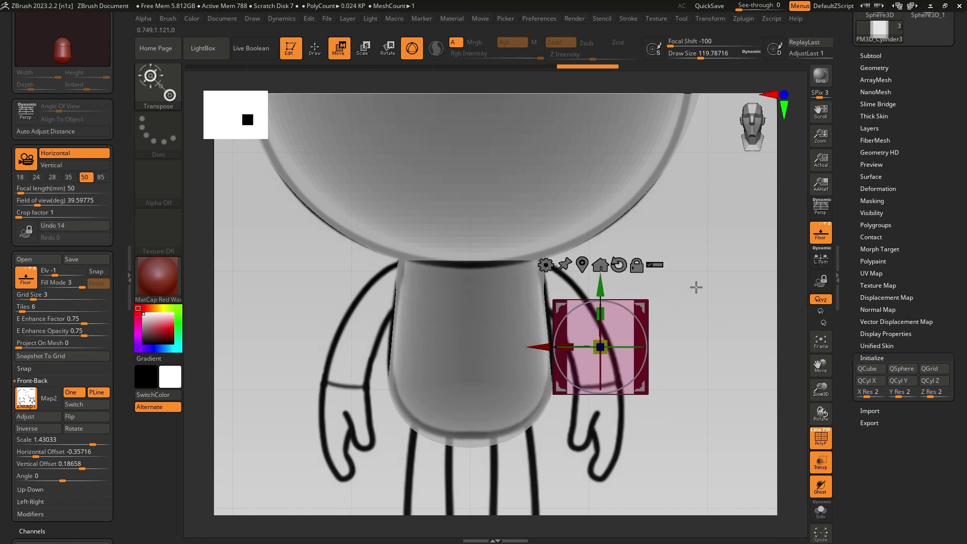
- Try rotating the cylinder about a pivot moved to its upper end, and return the pivot near its center
click(636, 265)
drag(601, 290, 607, 242)
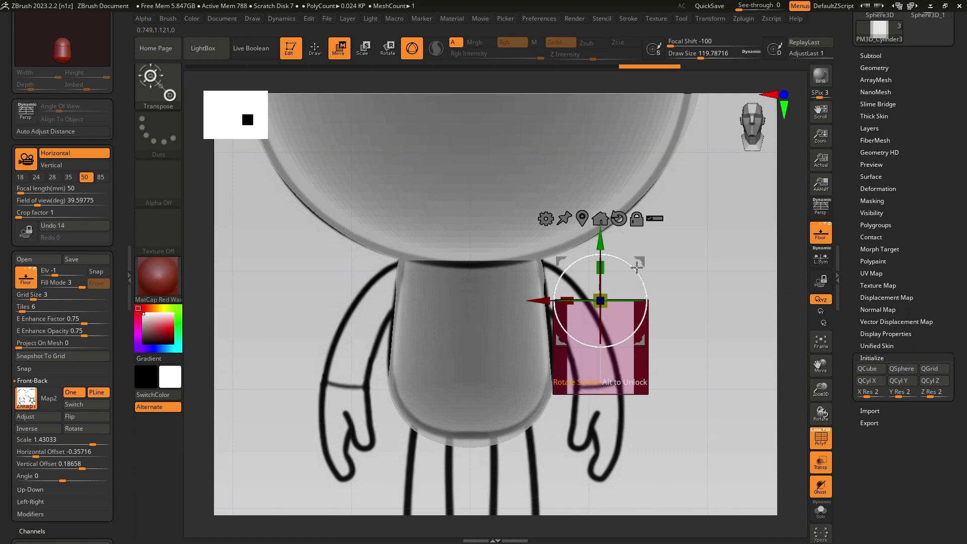
drag(638, 263, 627, 303)
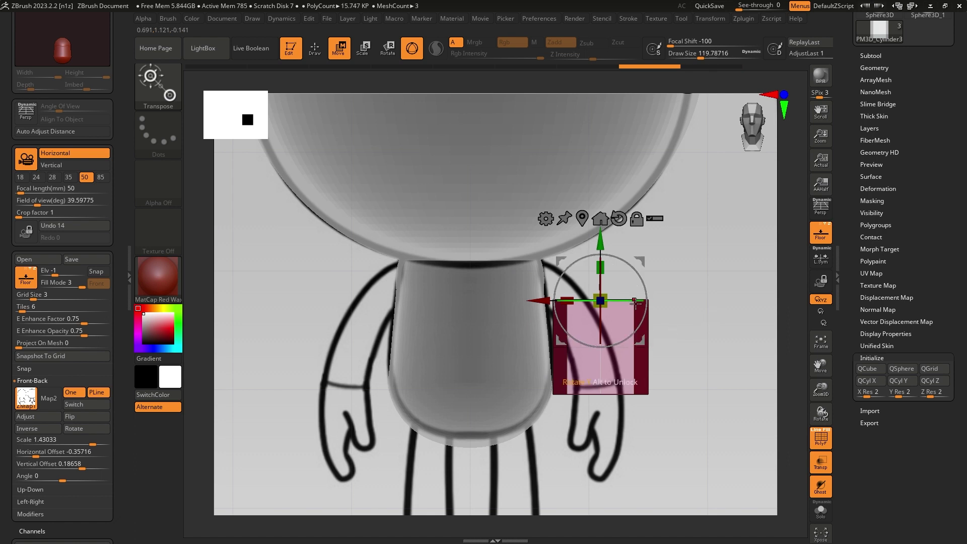
click(636, 218)
drag(600, 237, 618, 273)
click(635, 259)
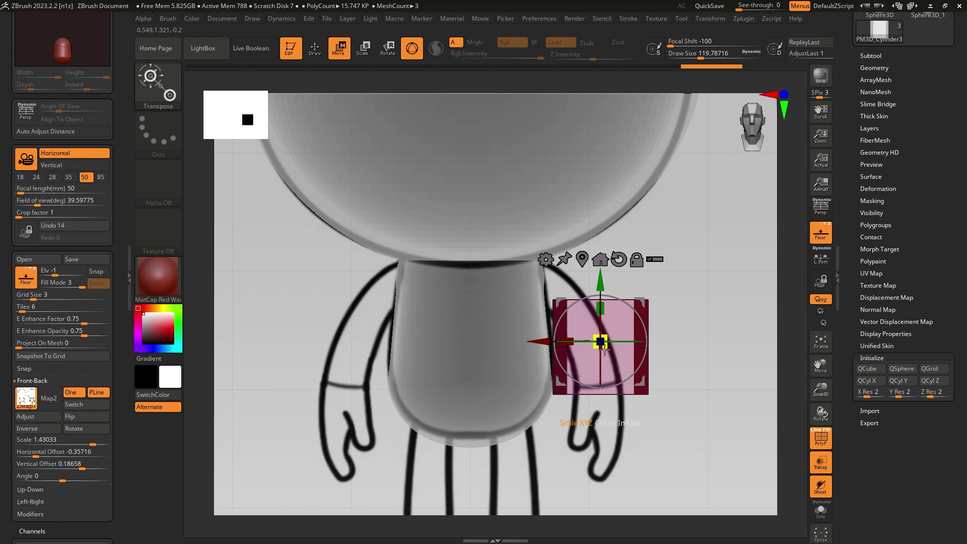
- Scale the cylinder down uniformly to about 0.415 and stretch it along the Y axis into a slim arm shape
drag(605, 339, 587, 353)
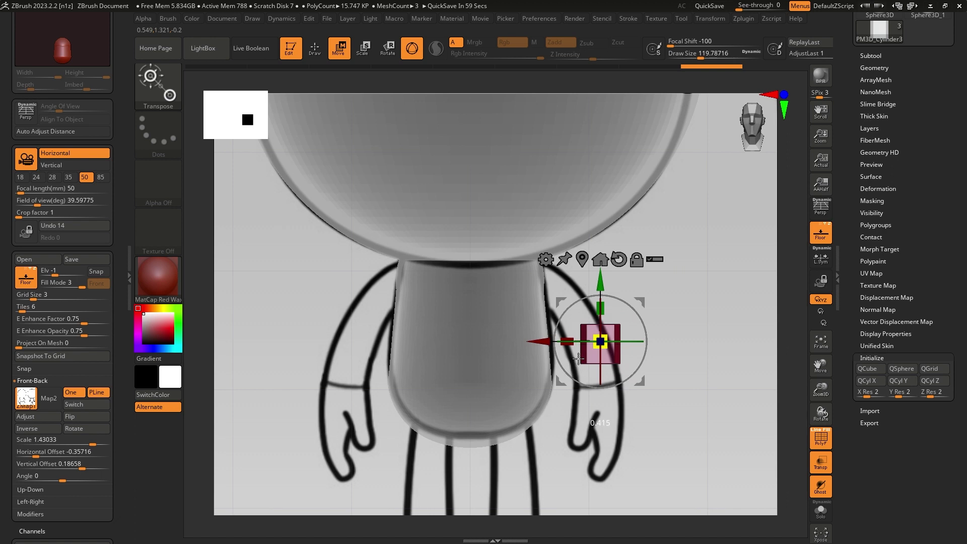
drag(603, 314, 604, 268)
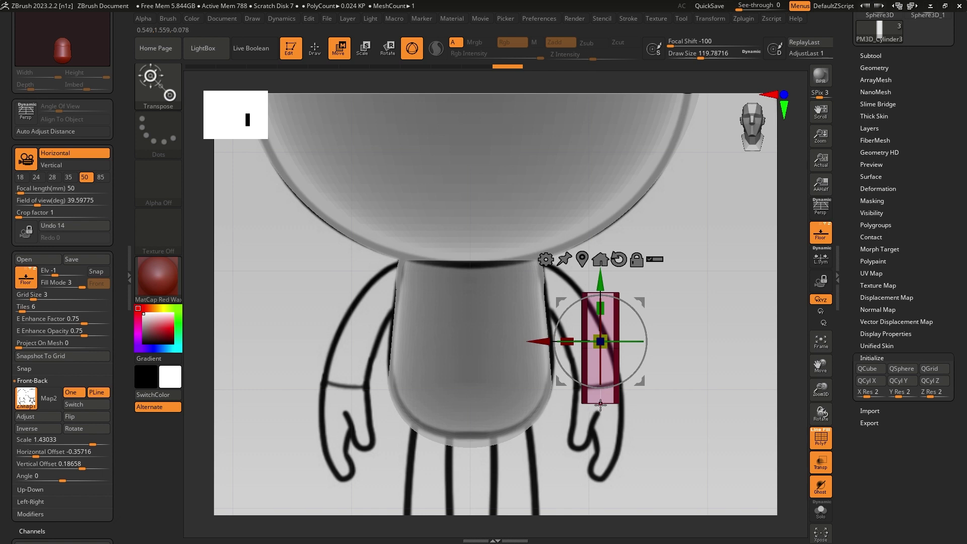
- Apply the Bend Curve deformer to the arm cylinder and narrow its upper and lower ends evenly
click(546, 258)
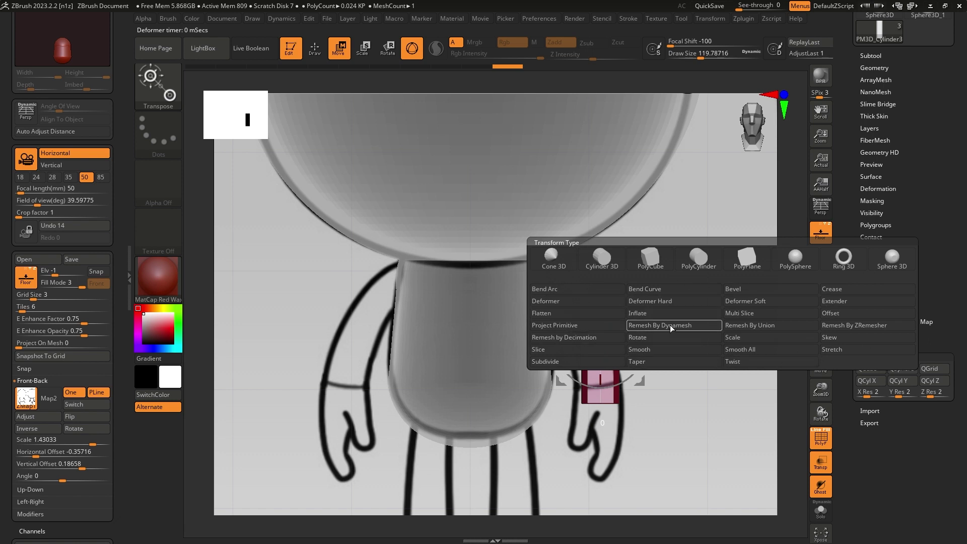
click(679, 290)
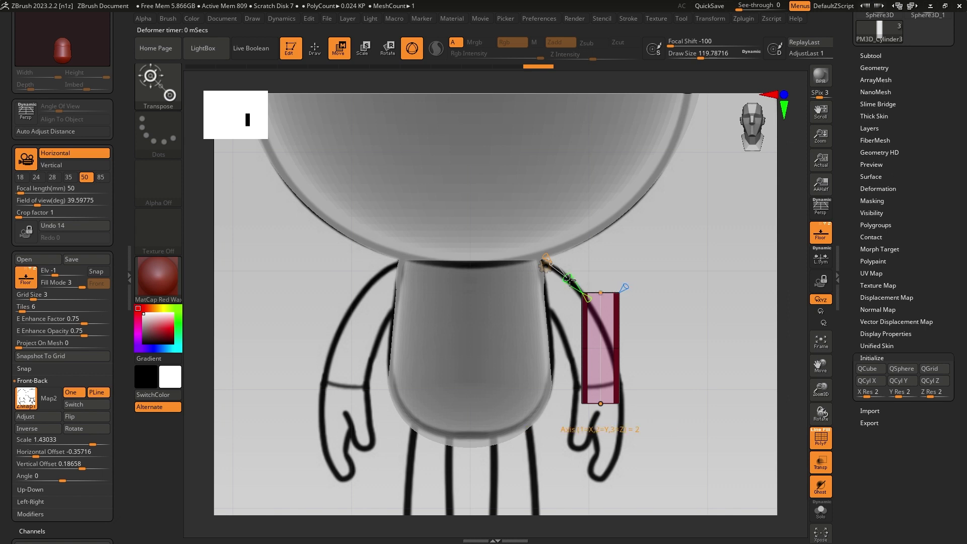
click(601, 293)
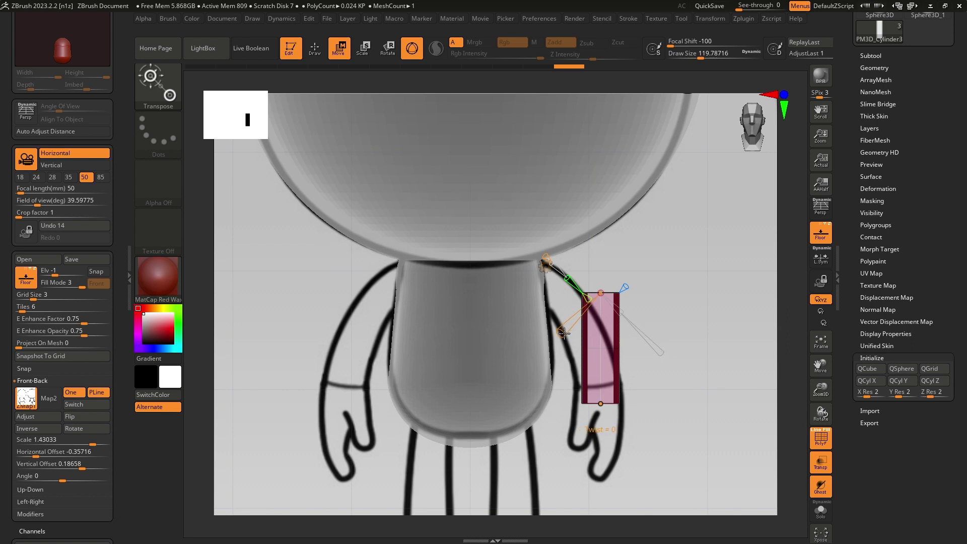
mouse_move(563, 332)
mouse_down()
mouse_move(577, 322)
mouse_move(562, 333)
mouse_up()
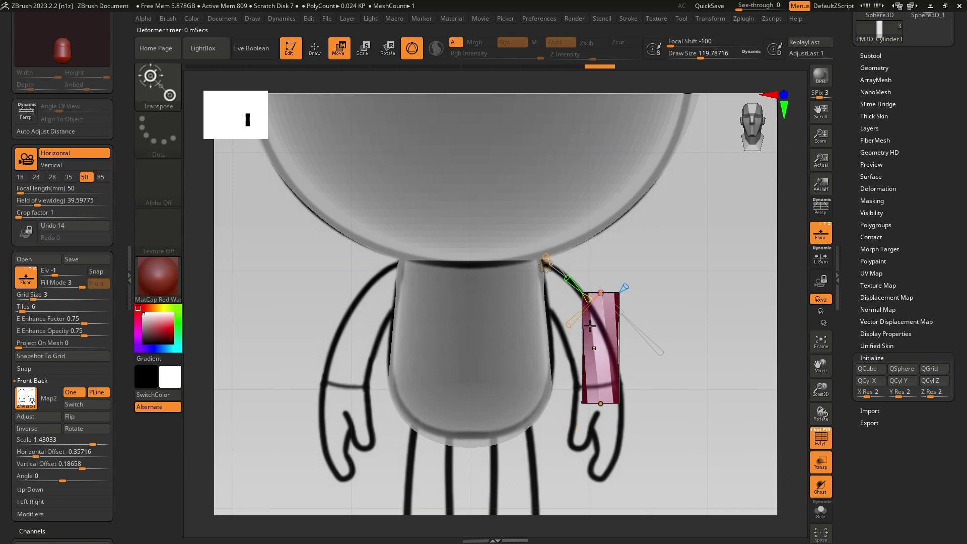
drag(621, 309, 619, 307)
click(607, 404)
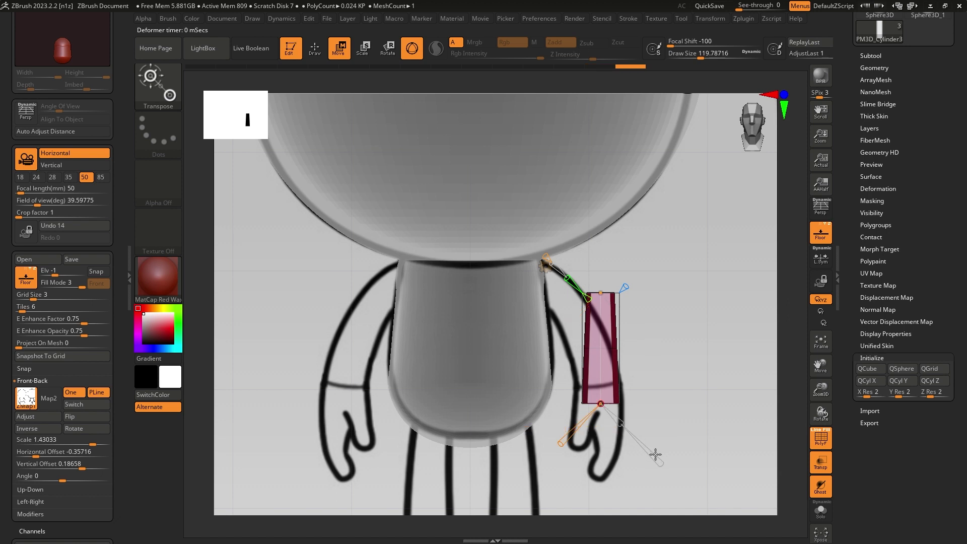
drag(663, 464, 621, 417)
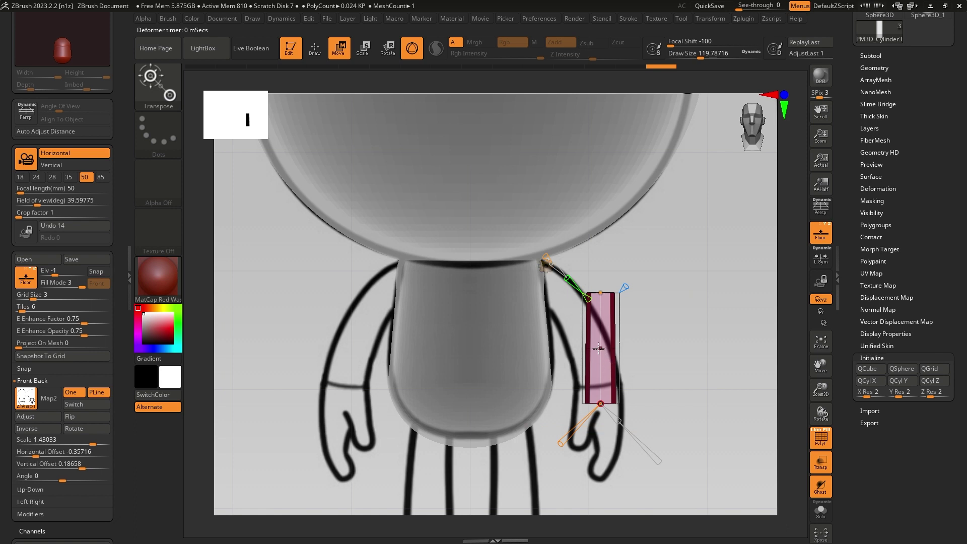
- Try the bend controls at the cylinder's middle and upper curve points, and return to Gizmo 3D
click(547, 254)
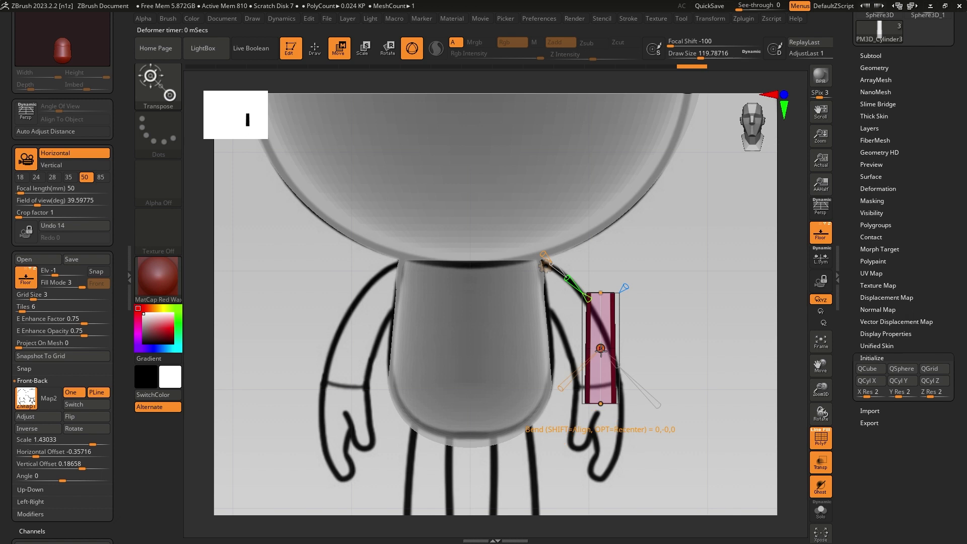
mouse_move(601, 348)
mouse_down()
mouse_move(567, 344)
mouse_move(648, 346)
mouse_move(583, 348)
mouse_move(645, 346)
mouse_move(599, 347)
mouse_up()
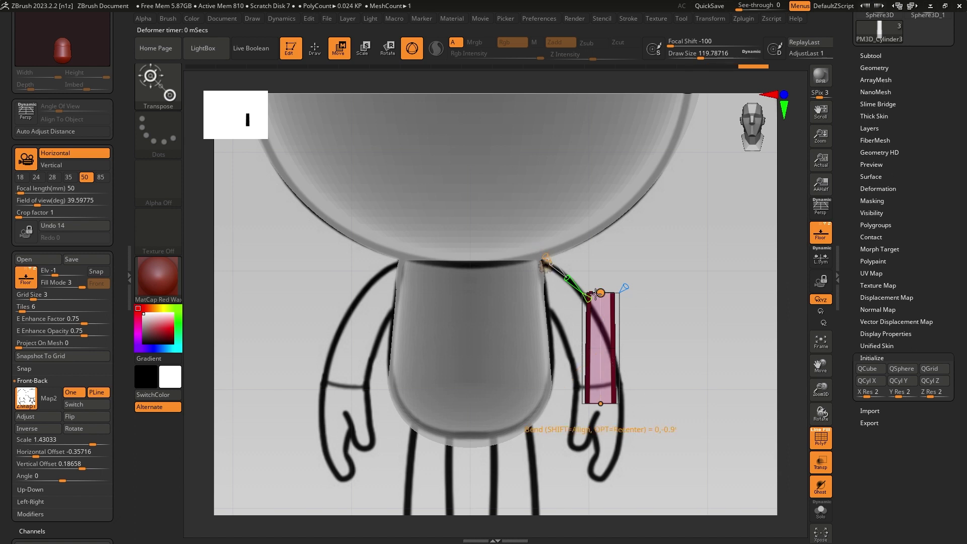
drag(600, 292, 600, 293)
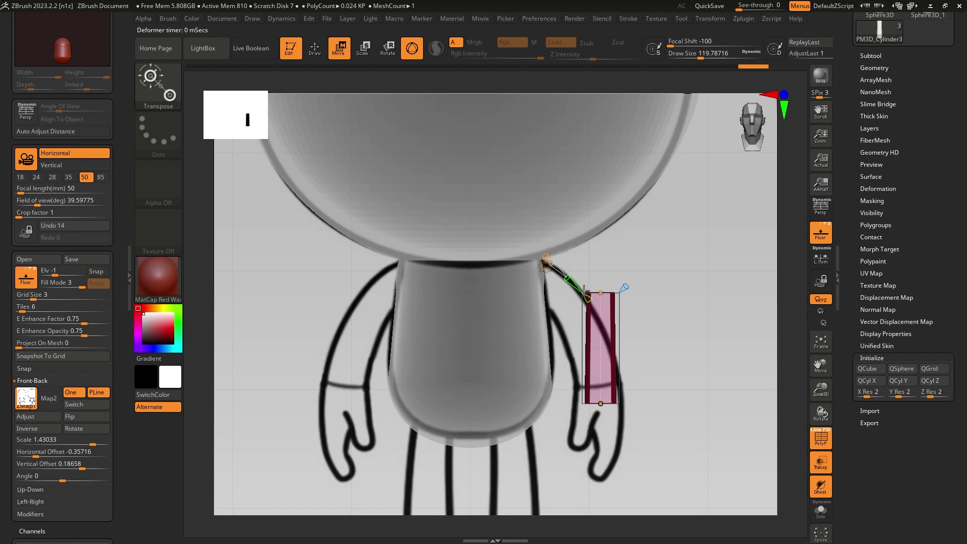
click(546, 264)
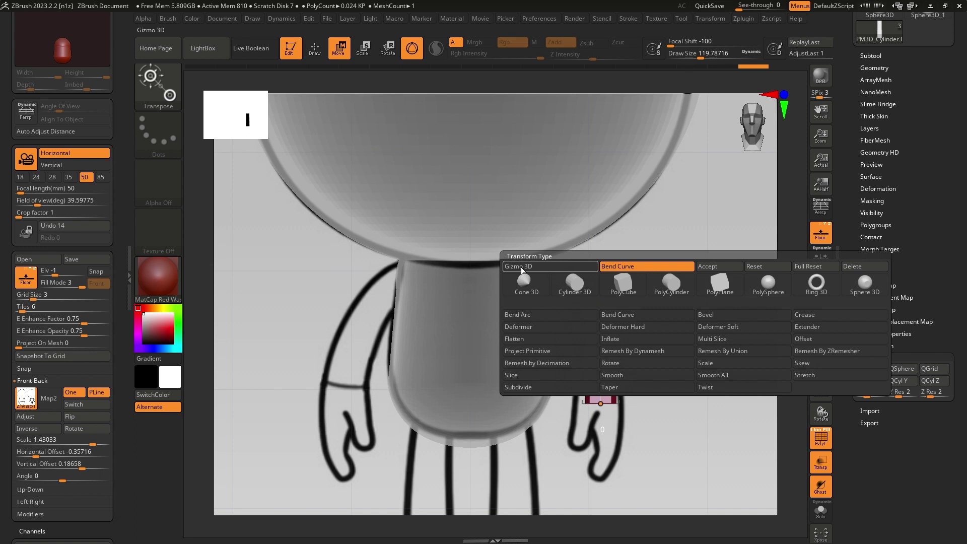
click(521, 267)
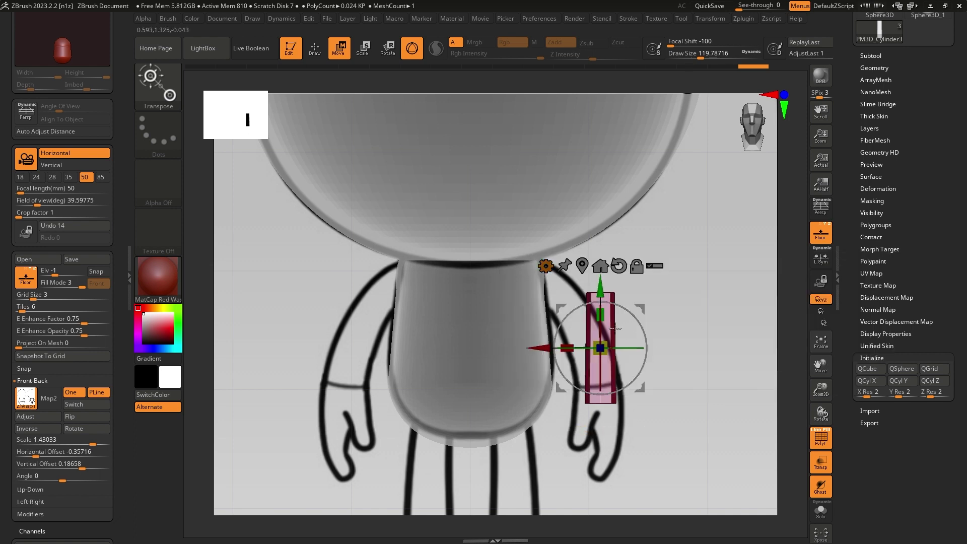
- With the pivot at its upper end, angle the cylinder diagonally from the shoulder along the drawn arm and lengthen it about 1.31 times
click(637, 266)
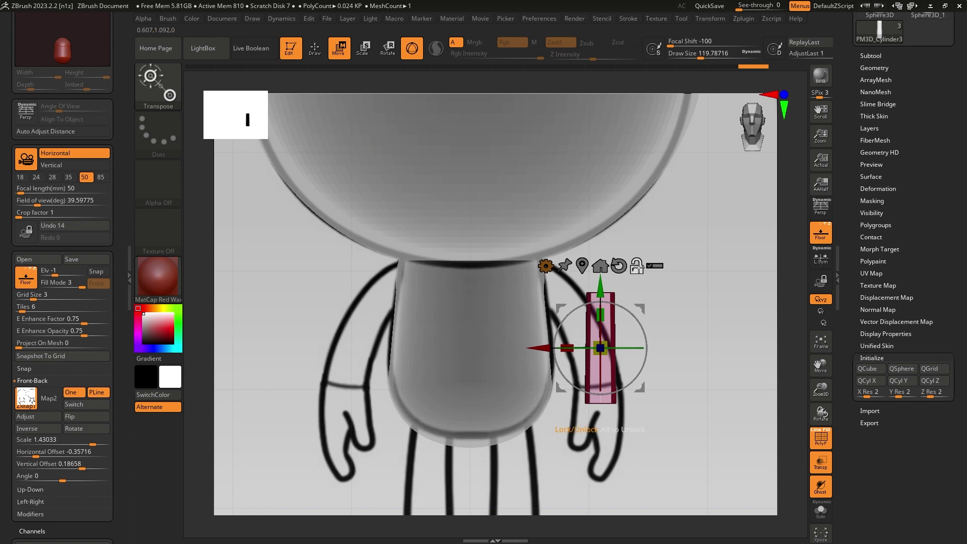
drag(599, 290, 609, 241)
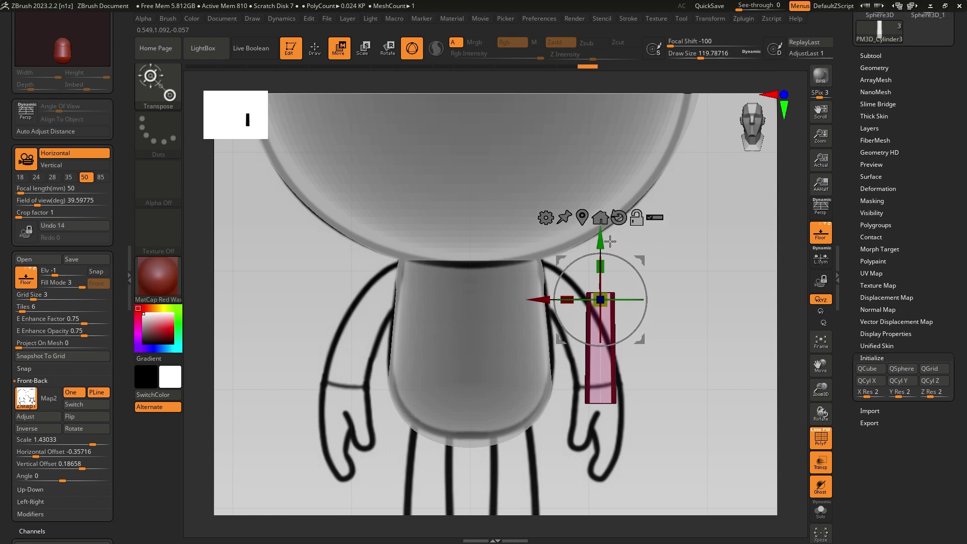
drag(636, 273, 549, 264)
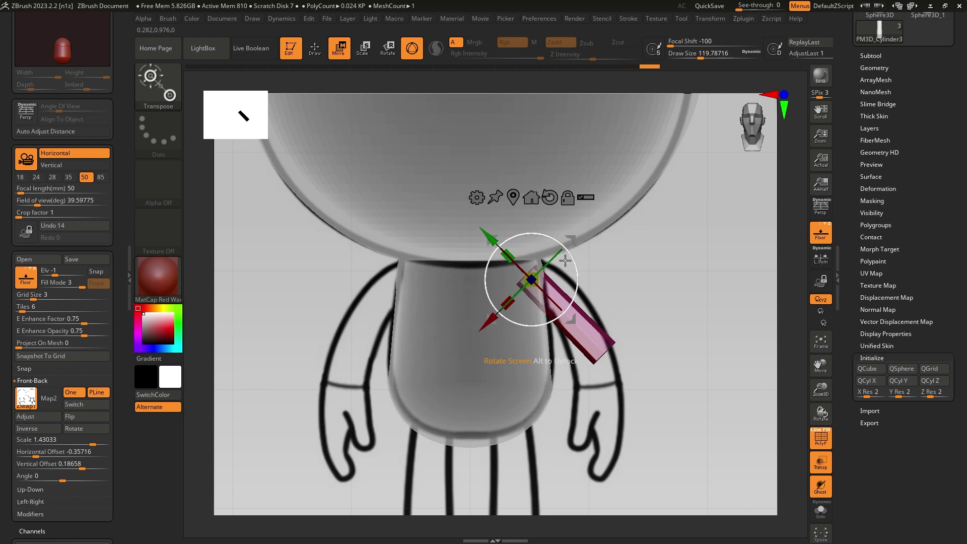
drag(574, 240, 648, 270)
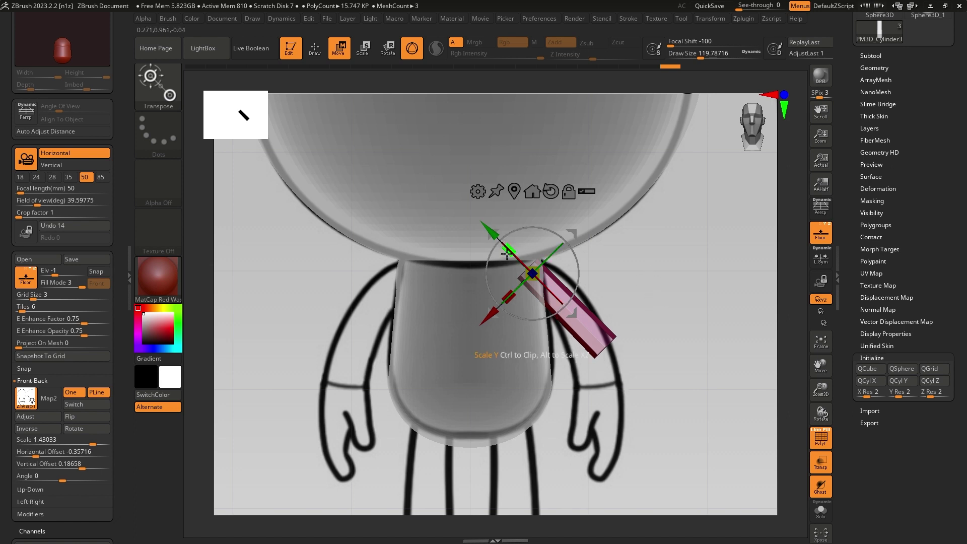
drag(506, 253, 495, 249)
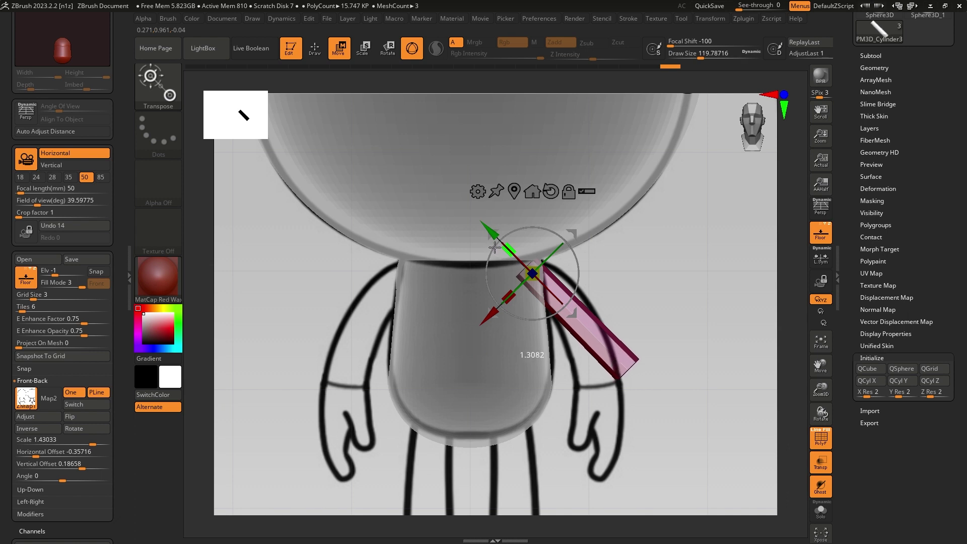
drag(495, 247, 495, 247)
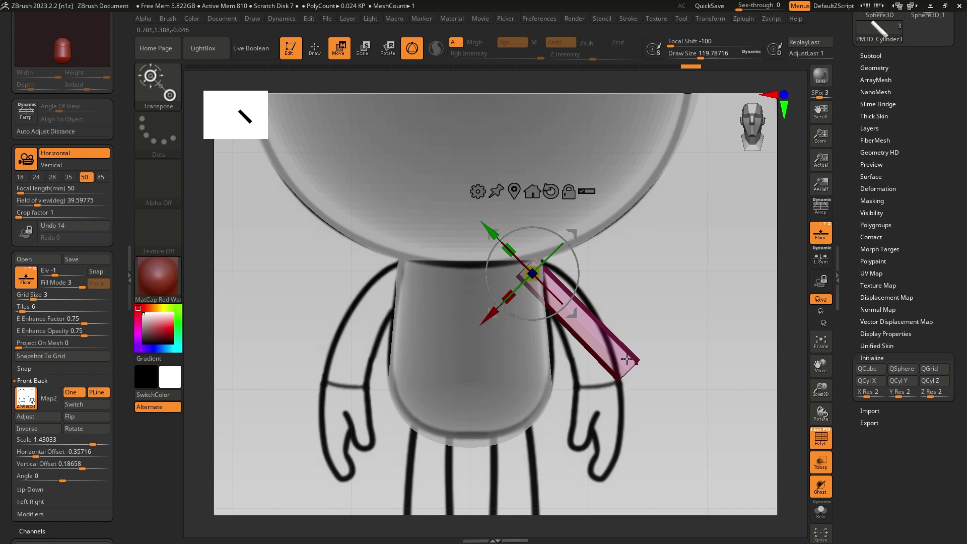
click(479, 192)
click(590, 223)
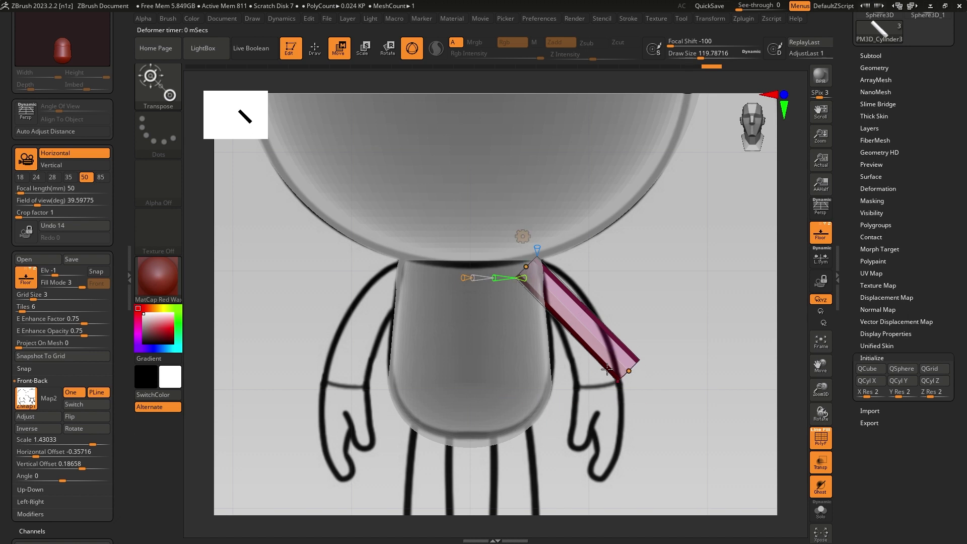
click(522, 237)
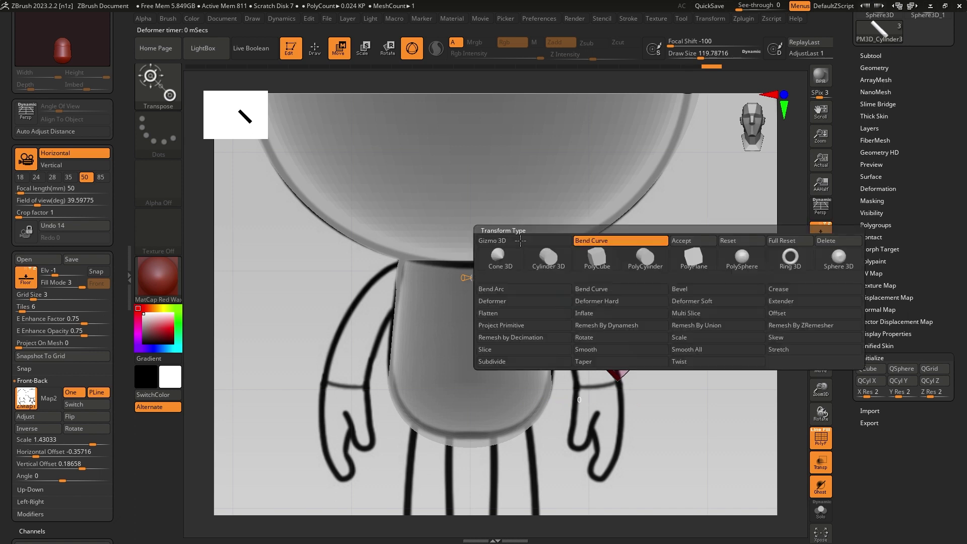
click(516, 245)
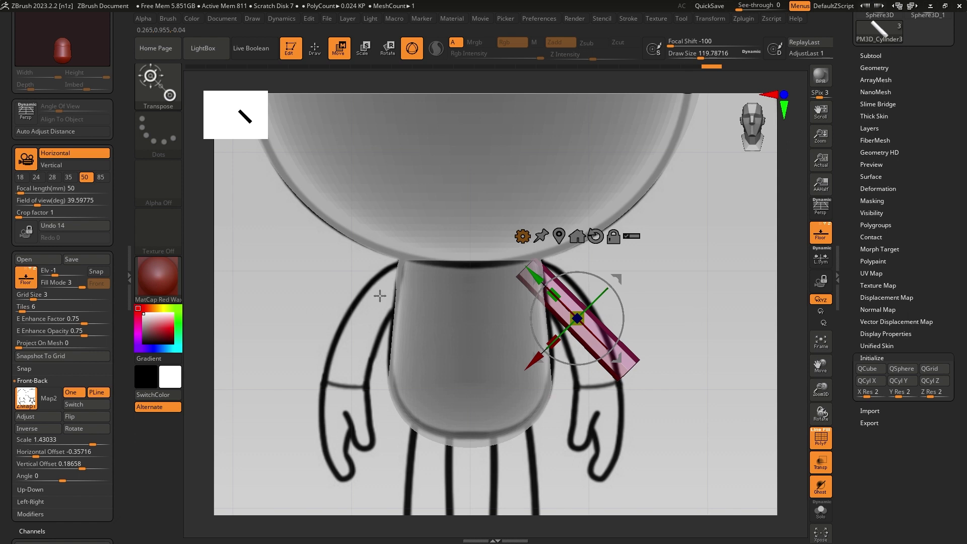
scroll(858, 225, up, 5)
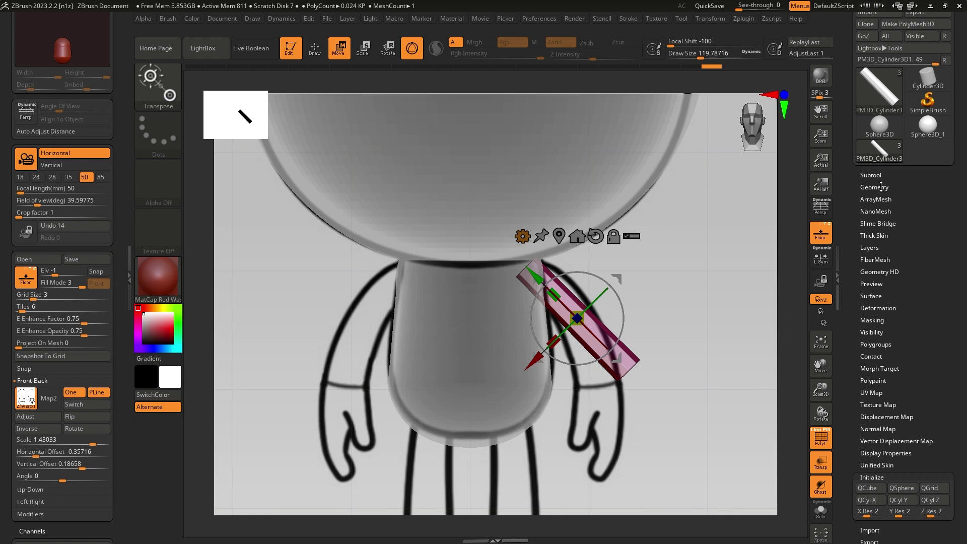
click(874, 187)
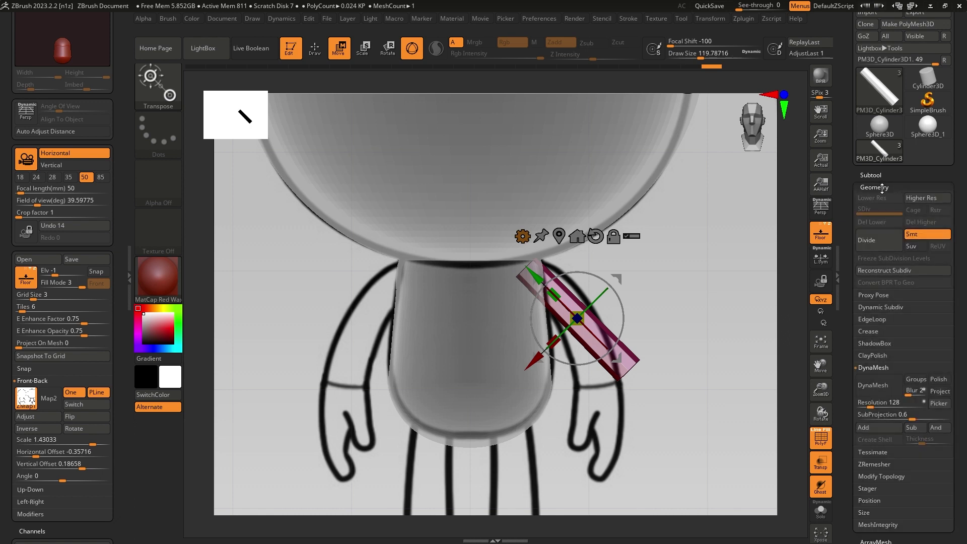
click(880, 187)
drag(857, 186, 857, 294)
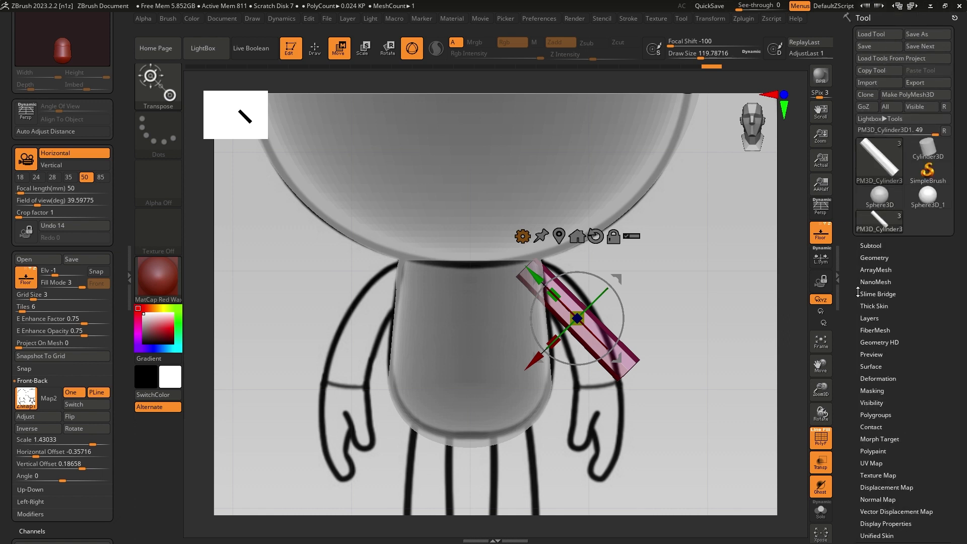
click(872, 246)
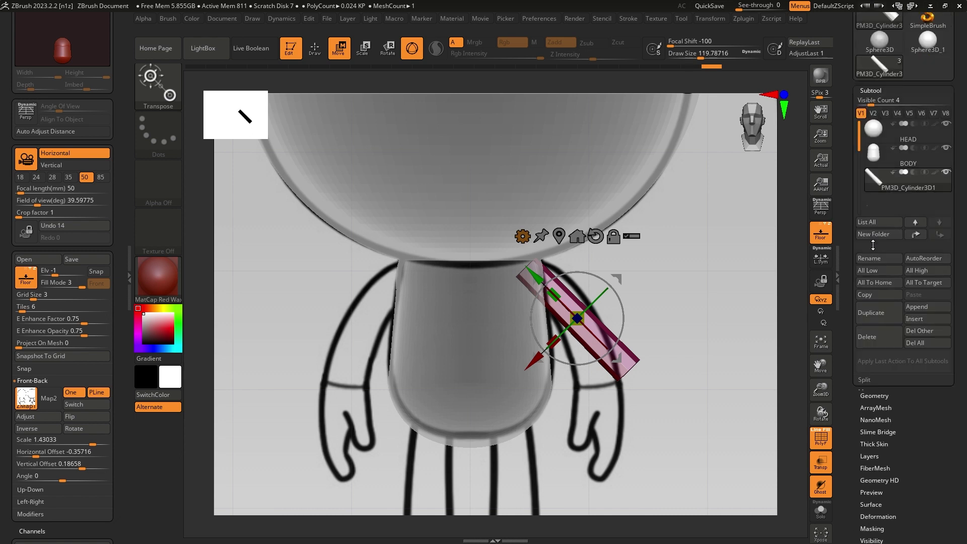
scroll(848, 249, down, 7)
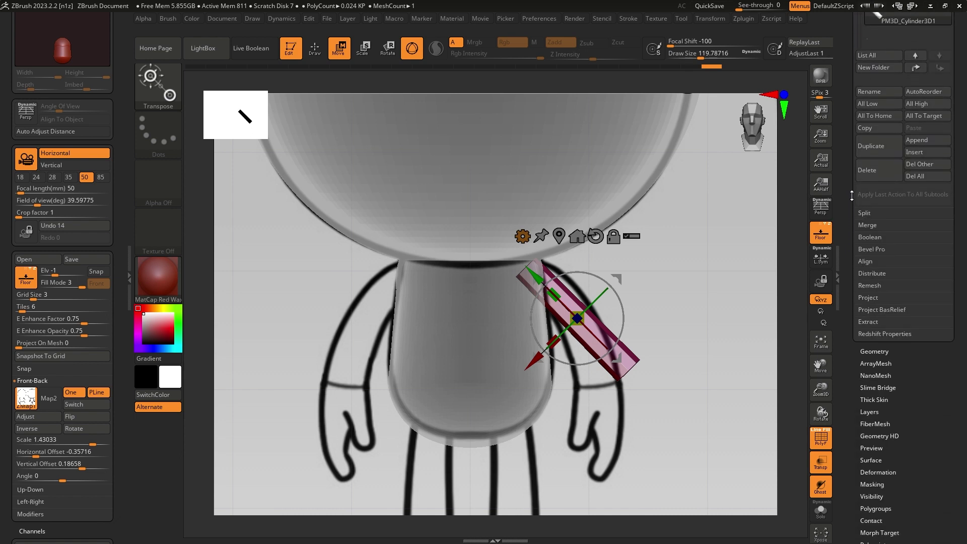
click(874, 341)
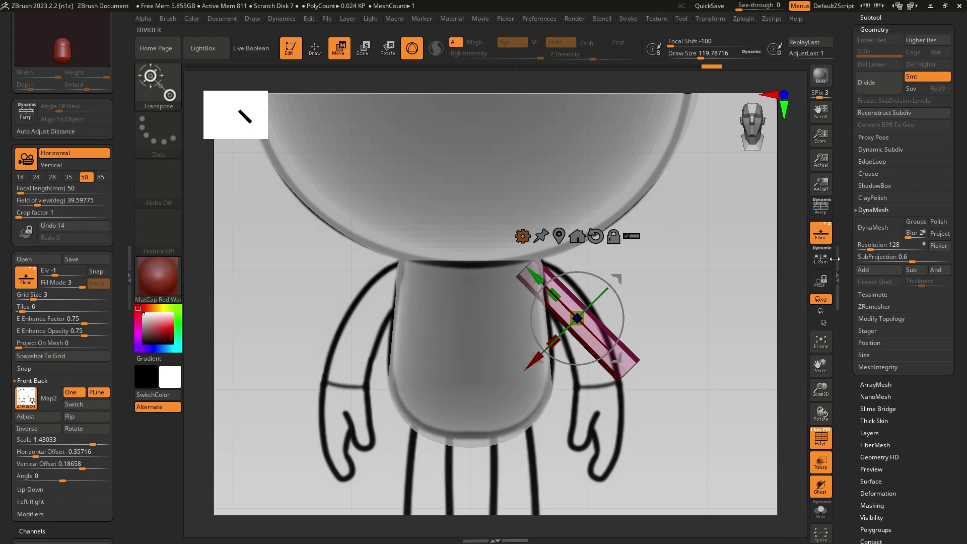
scroll(848, 233, up, 8)
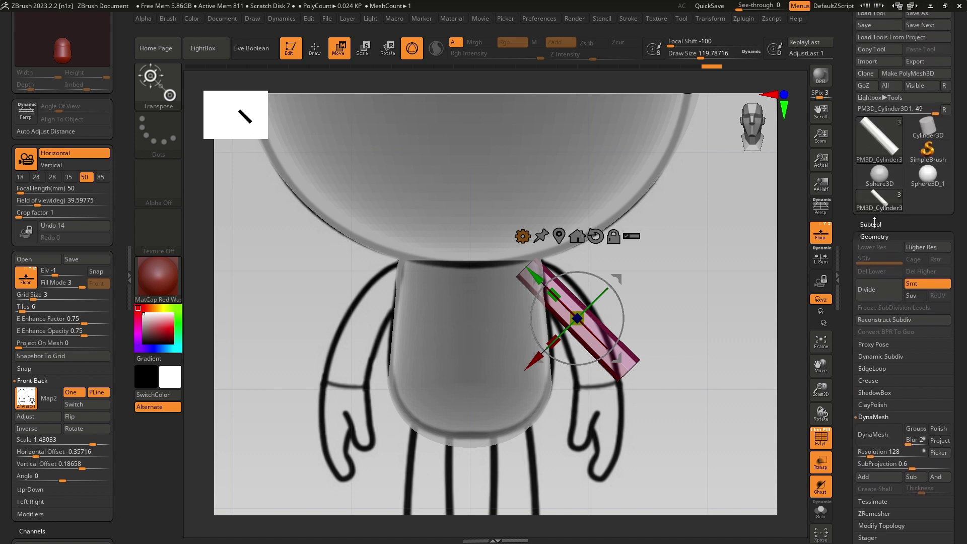
click(871, 224)
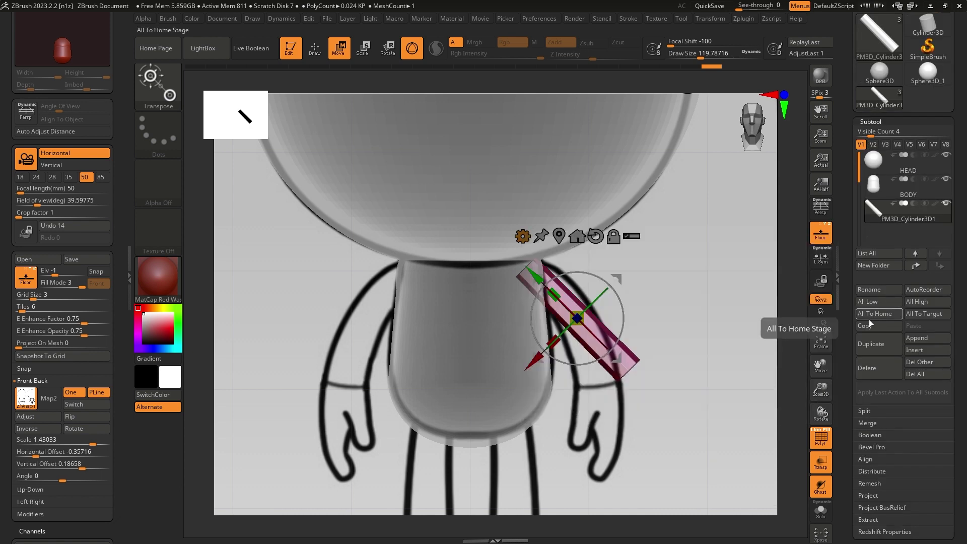
scroll(839, 243, down, 5)
scroll(841, 252, up, 5)
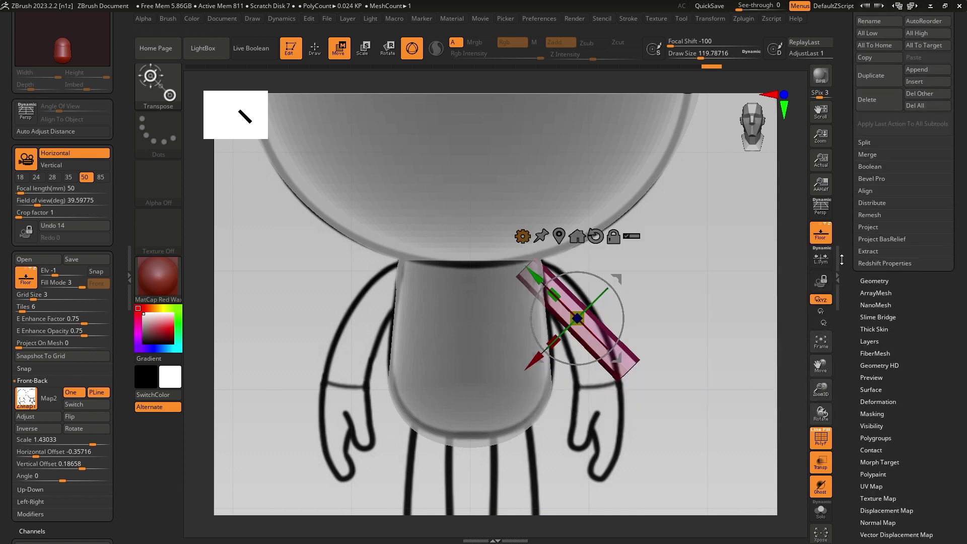
- Mirror the arm cylinder to the opposite side of the body with Mirror And Weld
click(877, 281)
scroll(858, 320, up, 3)
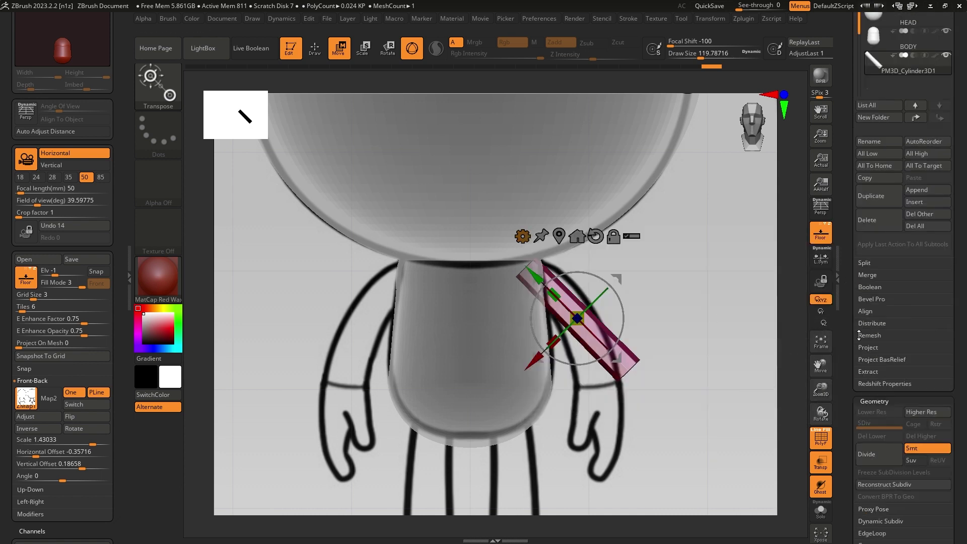
scroll(858, 320, down, 12)
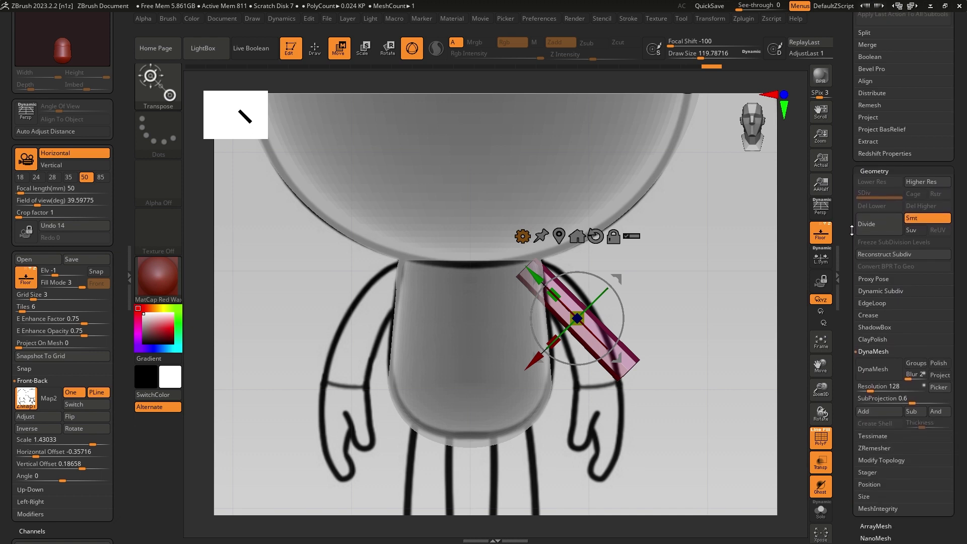
scroll(849, 192, down, 1)
scroll(849, 191, down, 3)
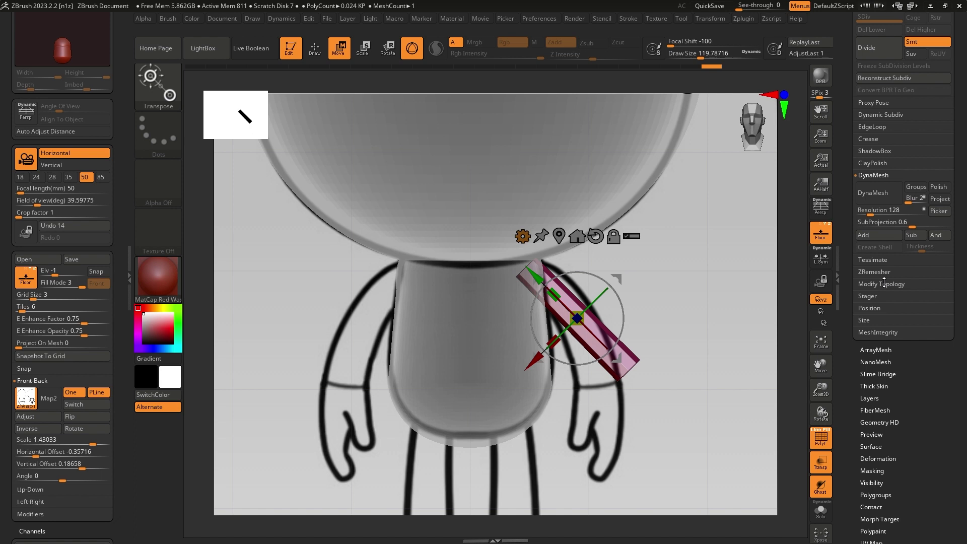
click(884, 285)
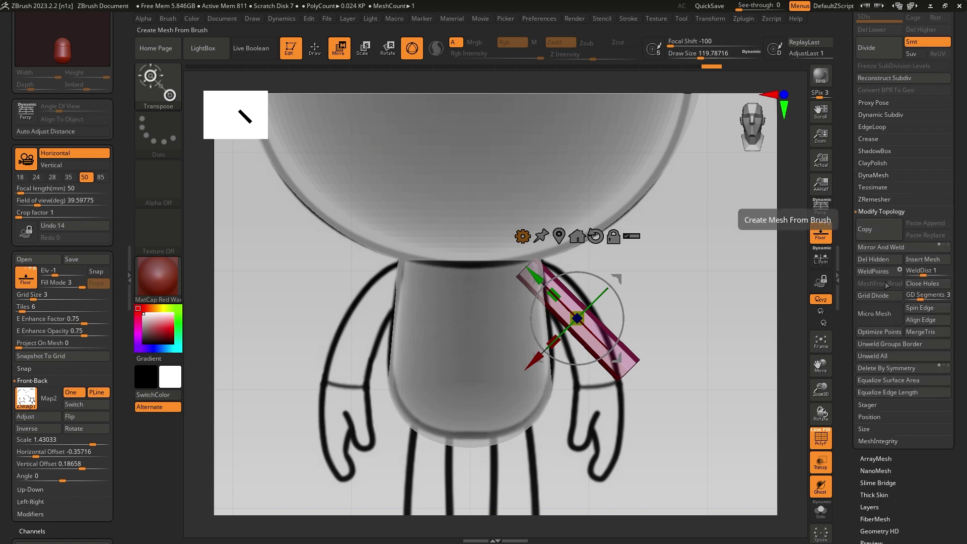
click(902, 249)
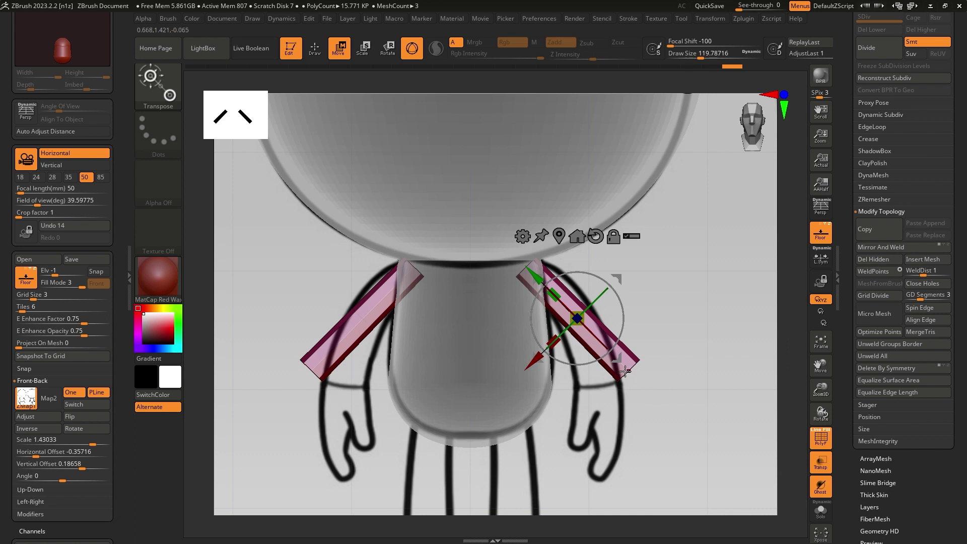
click(522, 236)
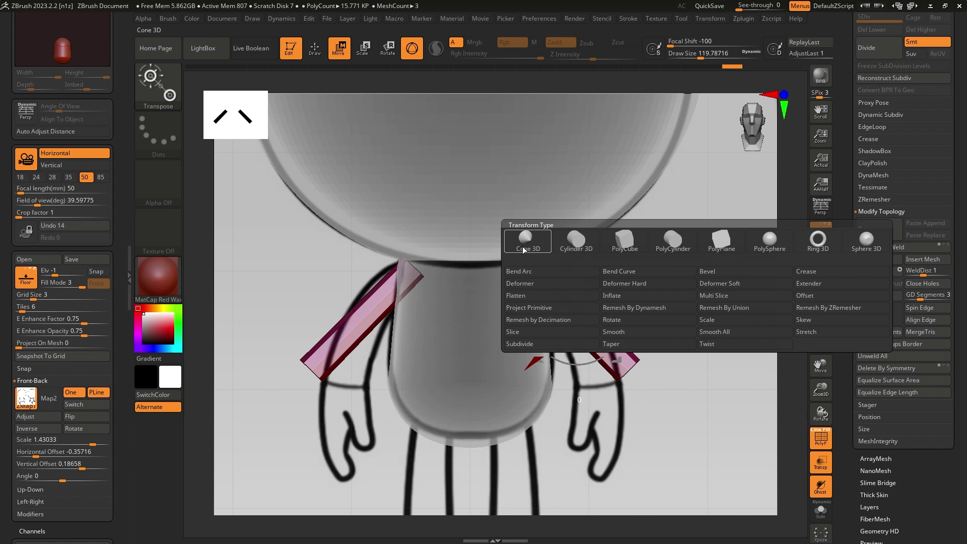
click(630, 273)
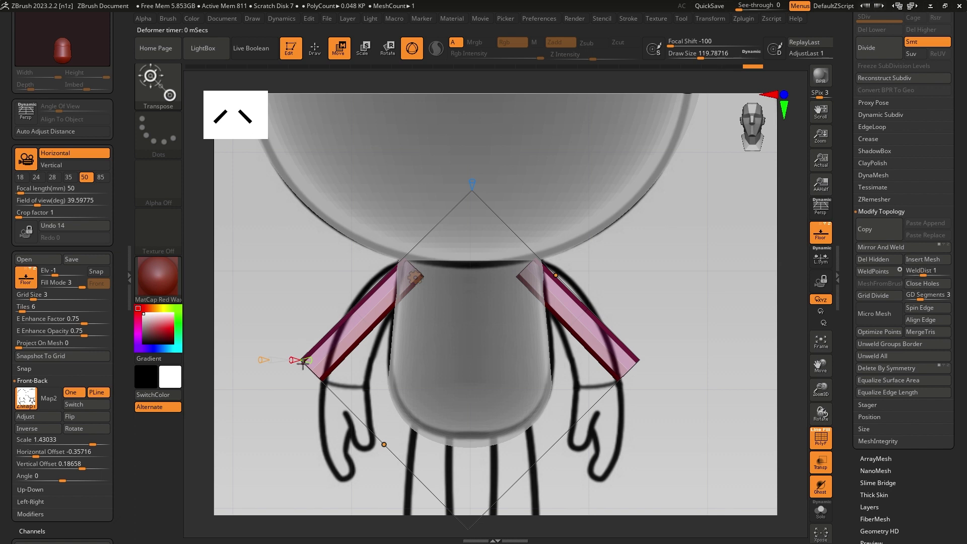
click(414, 277)
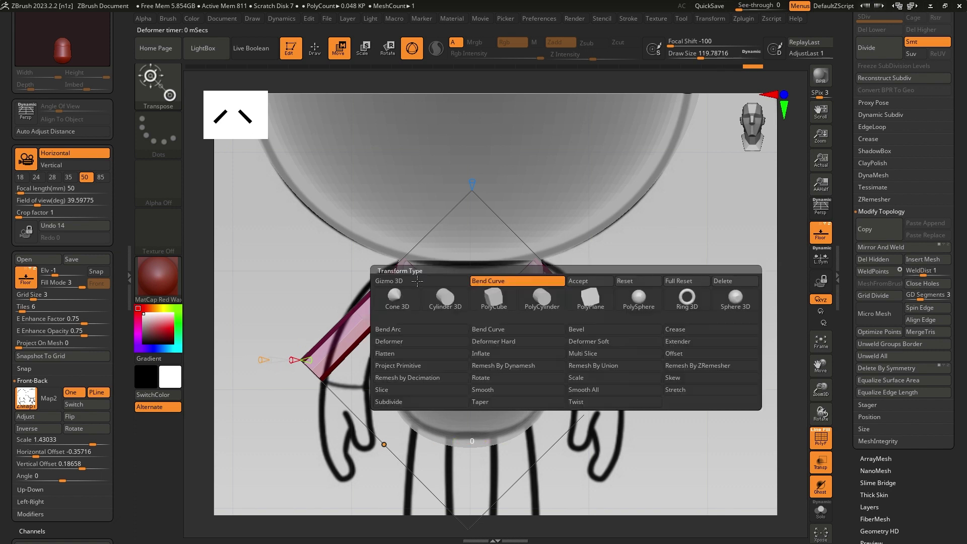
click(503, 282)
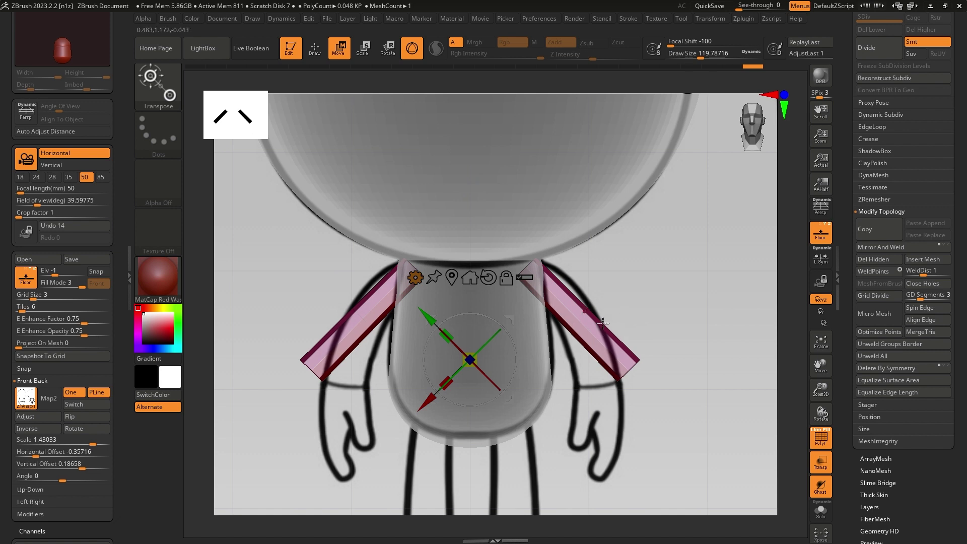
mouse_move(494, 316)
mouse_down()
mouse_move(523, 316)
mouse_move(507, 316)
mouse_up()
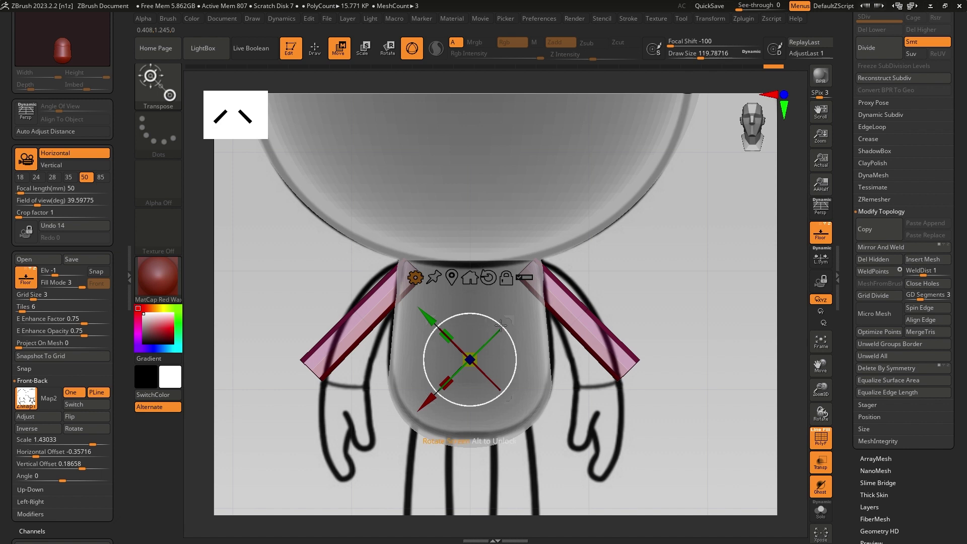
drag(507, 316, 564, 228)
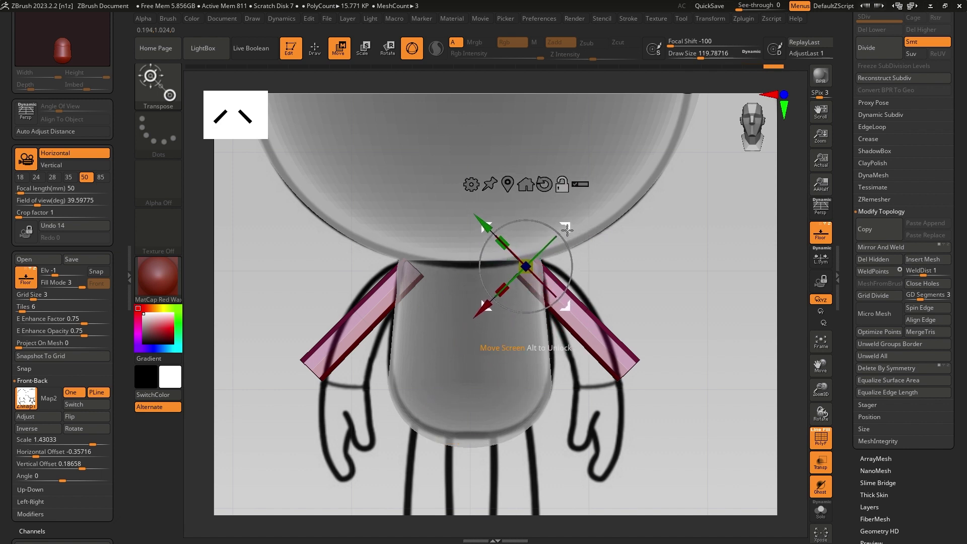
click(481, 188)
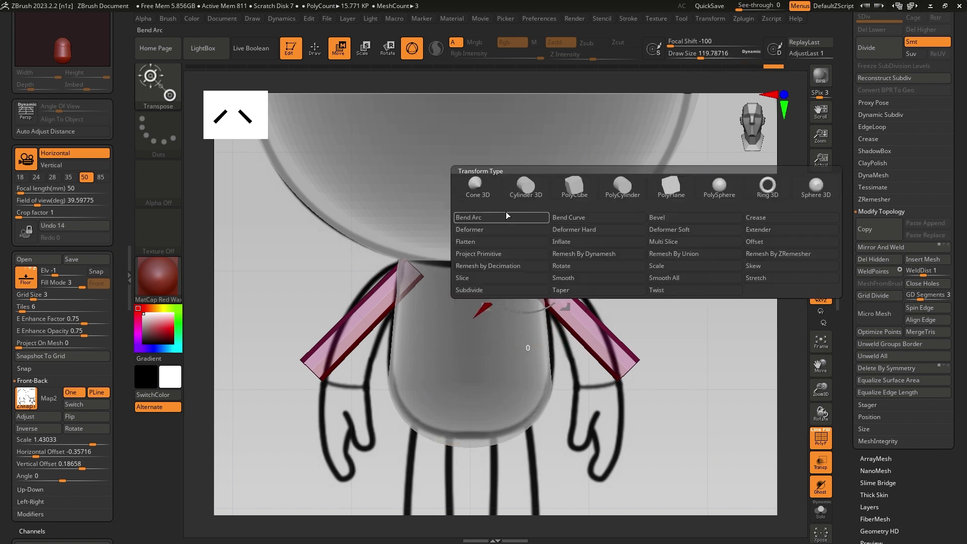
click(608, 216)
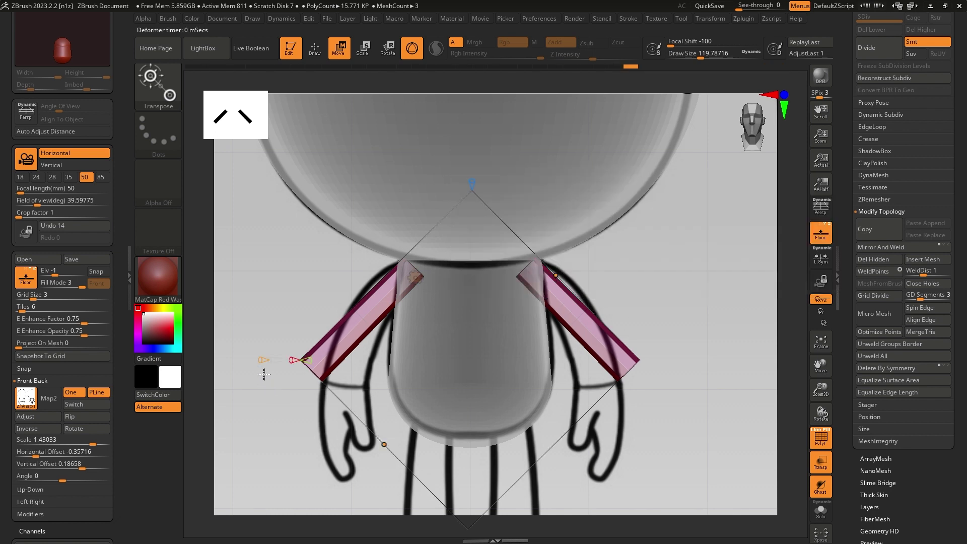
click(413, 277)
click(430, 278)
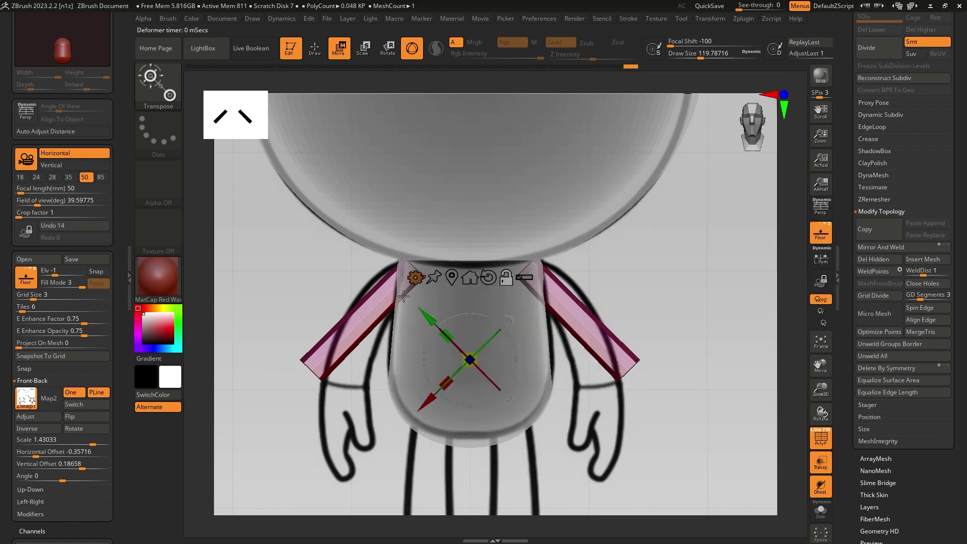
- Thicken both arm cylinders slightly with the Inflate deformation
drag(858, 480, 853, 389)
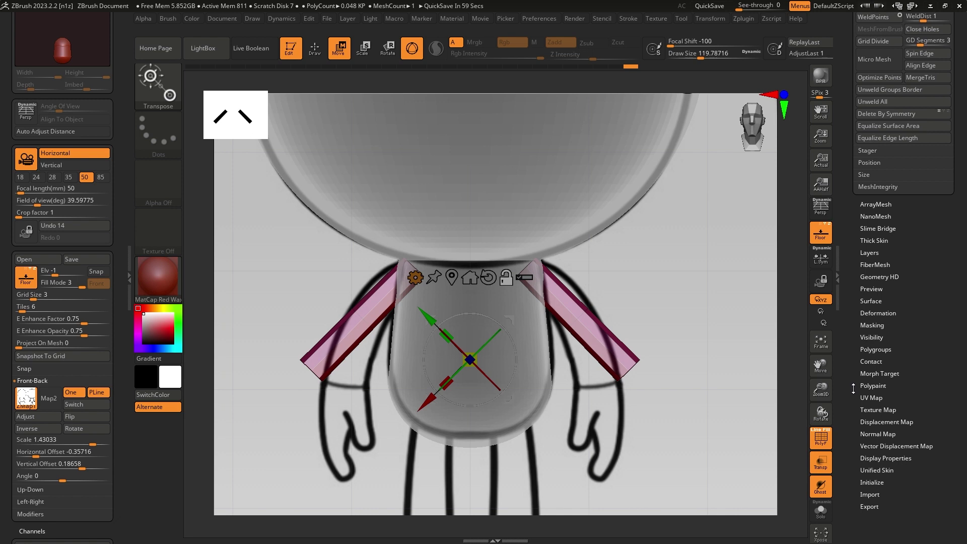
click(874, 312)
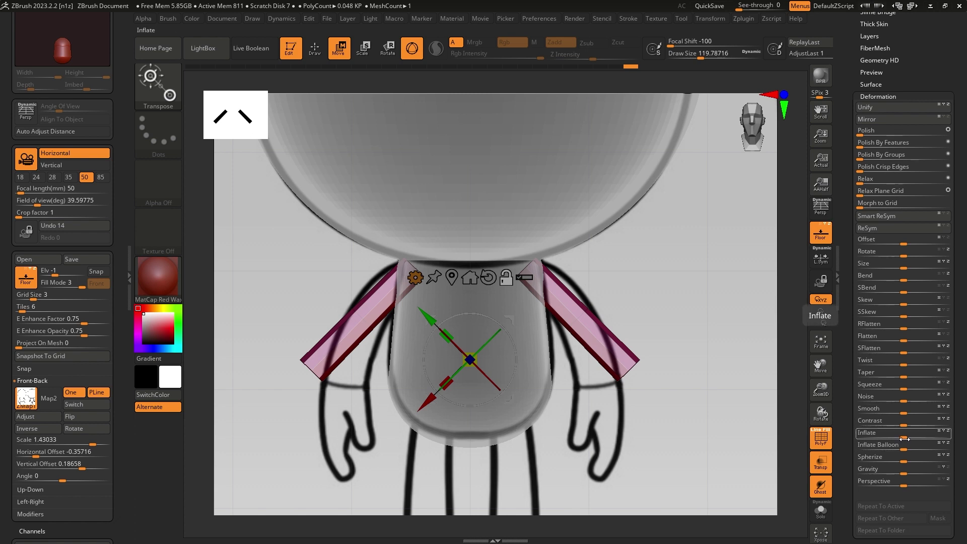
drag(904, 439, 911, 436)
mouse_move(640, 288)
mouse_down()
mouse_move(583, 273)
mouse_move(654, 277)
mouse_up()
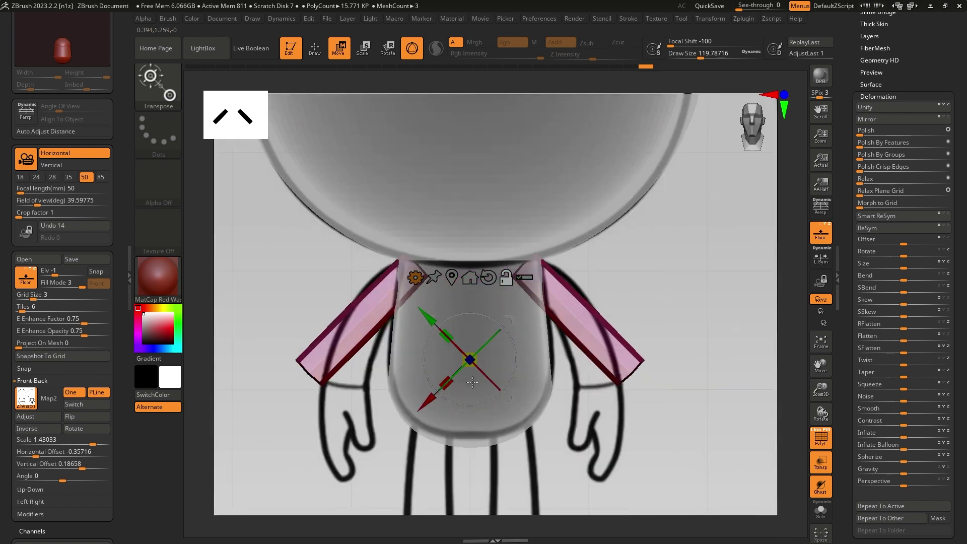
- Shift both arms slightly down against the drawn arms and slim them a little with a negative Inflate
drag(512, 317, 513, 303)
alt+click(618, 360)
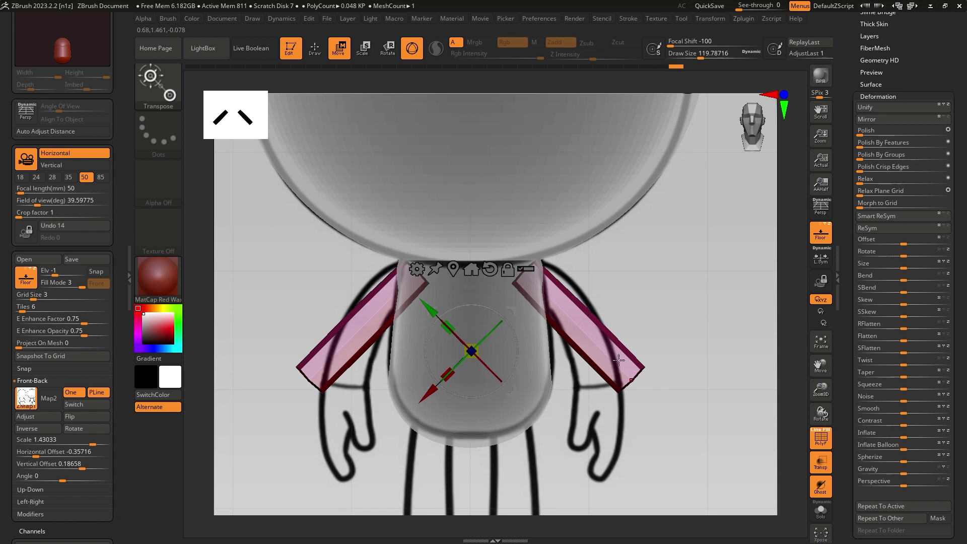
drag(903, 434, 898, 437)
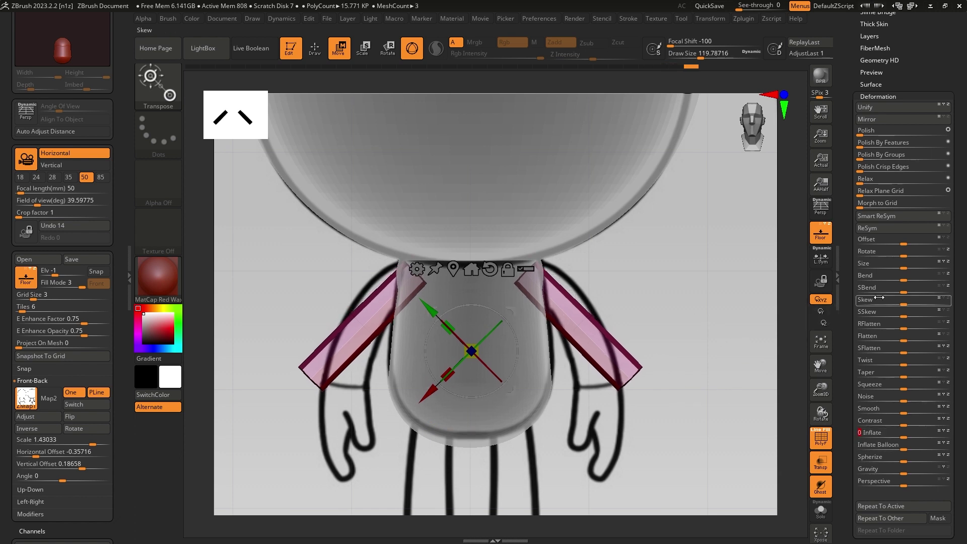
- Remesh the mirrored arm cylinders with DynaMesh at resolution 80
click(881, 95)
drag(951, 201, 961, 300)
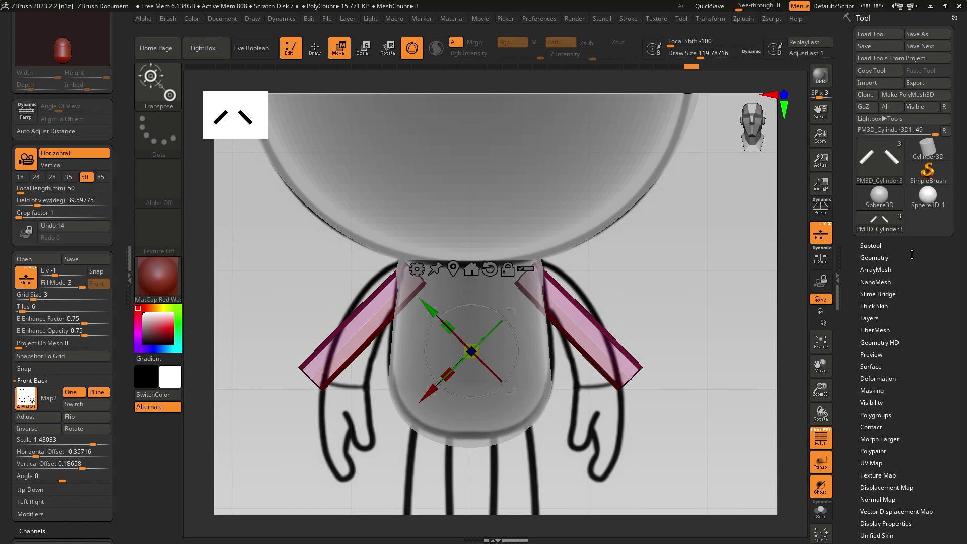
click(870, 245)
scroll(964, 317, down, 5)
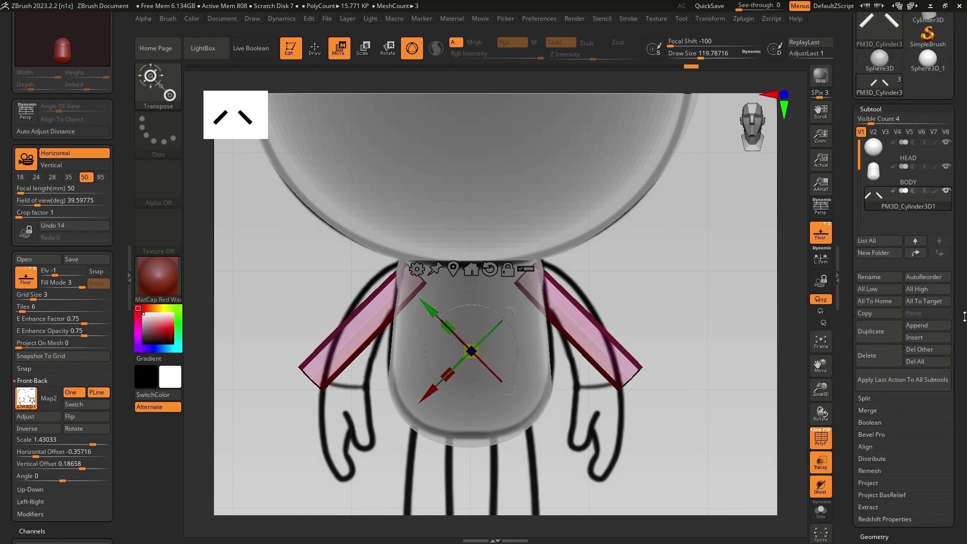
drag(965, 248, 964, 251)
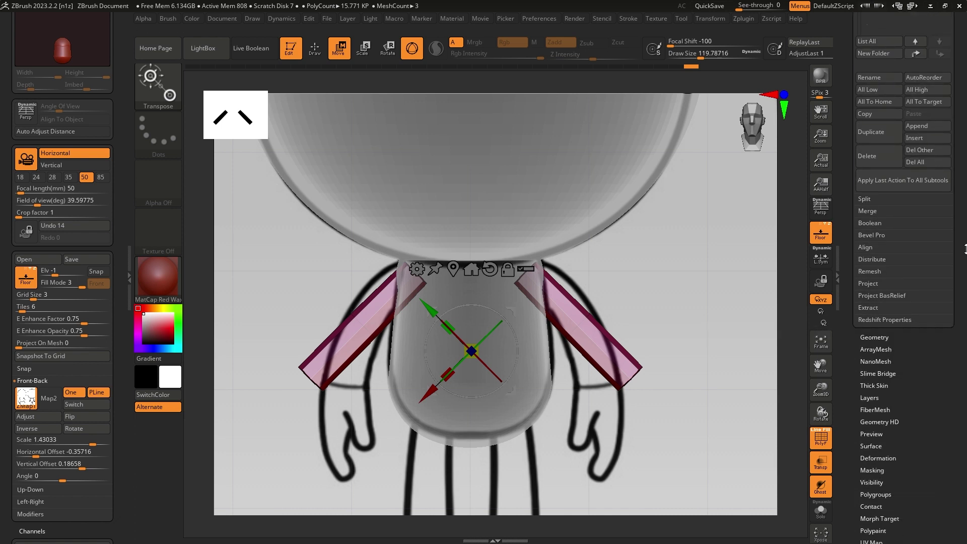
click(877, 336)
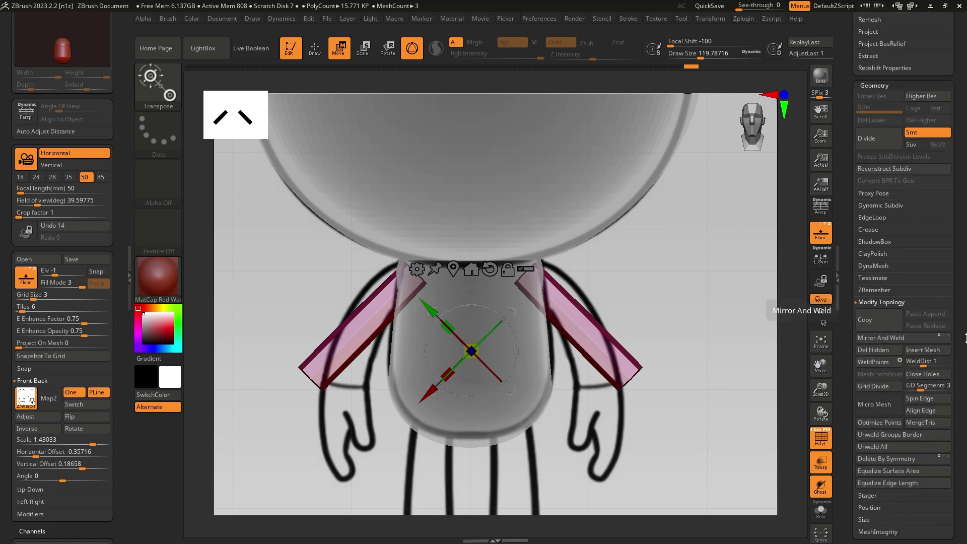
click(873, 265)
click(873, 377)
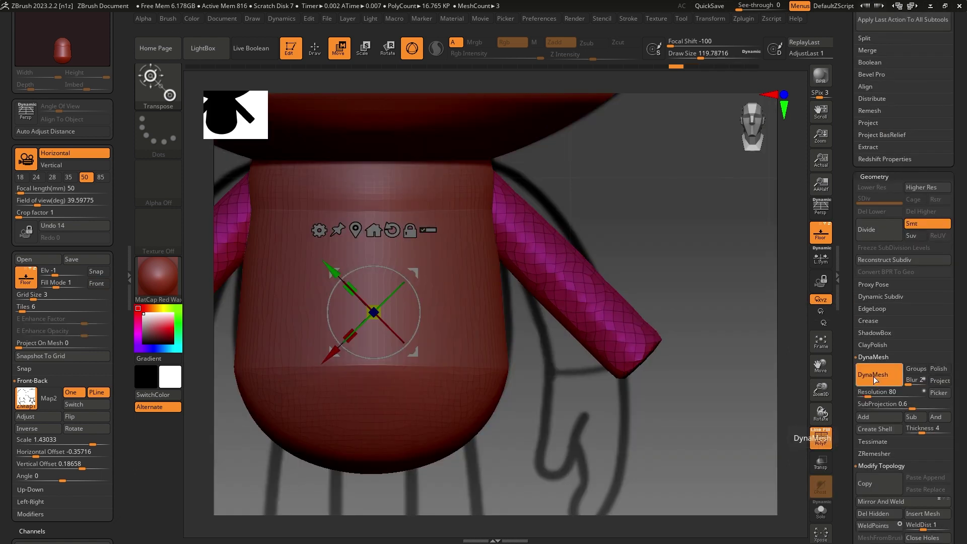
- Append a Cylinder3D as a new subtool for the leg and make it the active subtool
mouse_move(564, 377)
mouse_down()
mouse_move(523, 385)
mouse_move(604, 378)
mouse_move(655, 355)
mouse_move(652, 344)
mouse_up()
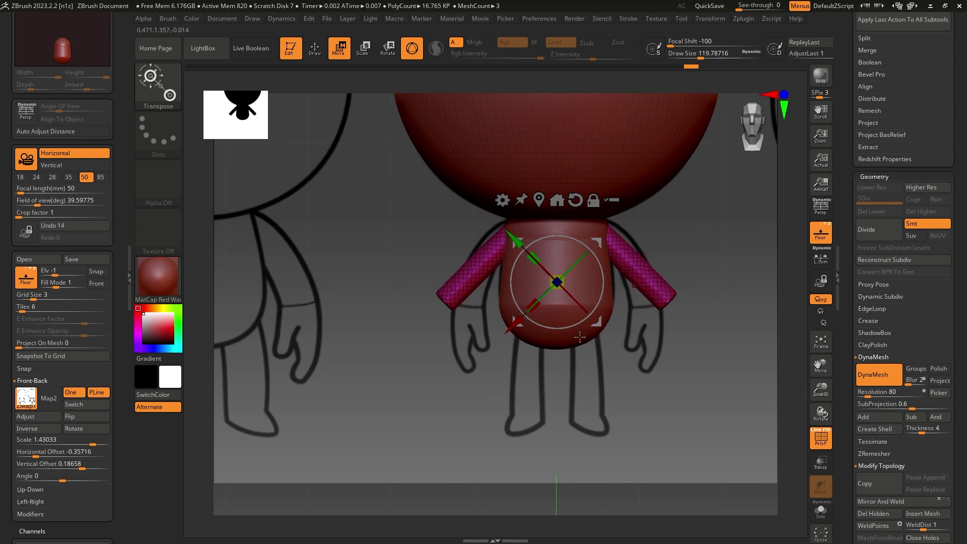
alt+drag(630, 384, 595, 396)
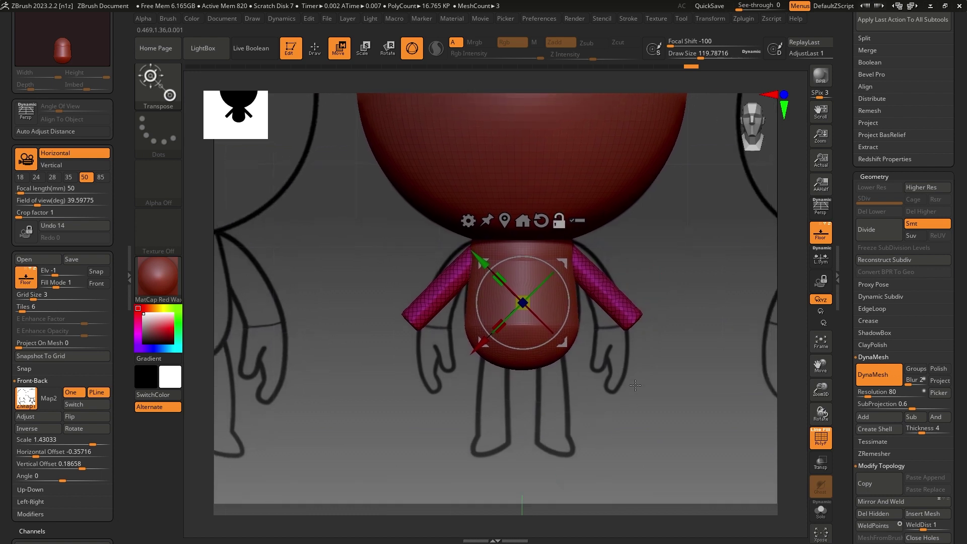
click(866, 177)
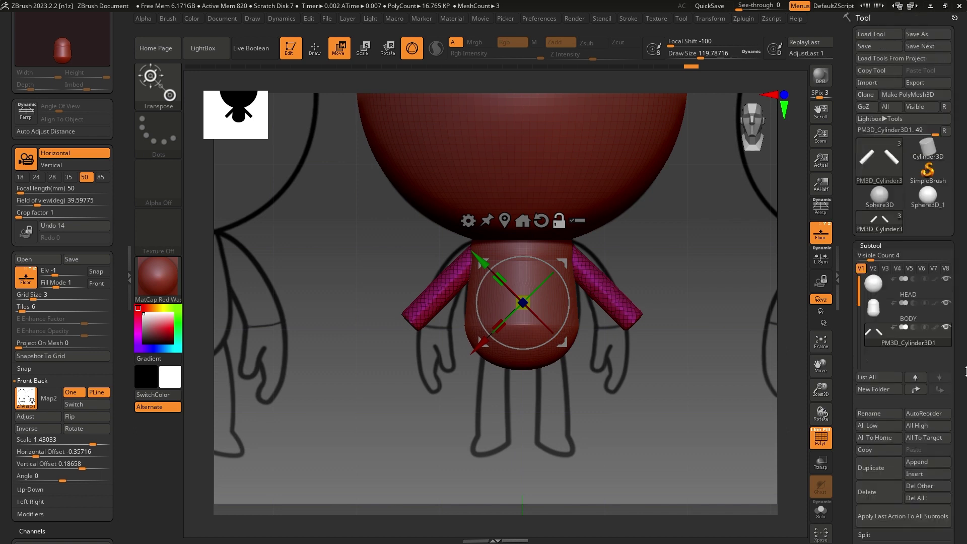
scroll(930, 289, down, 5)
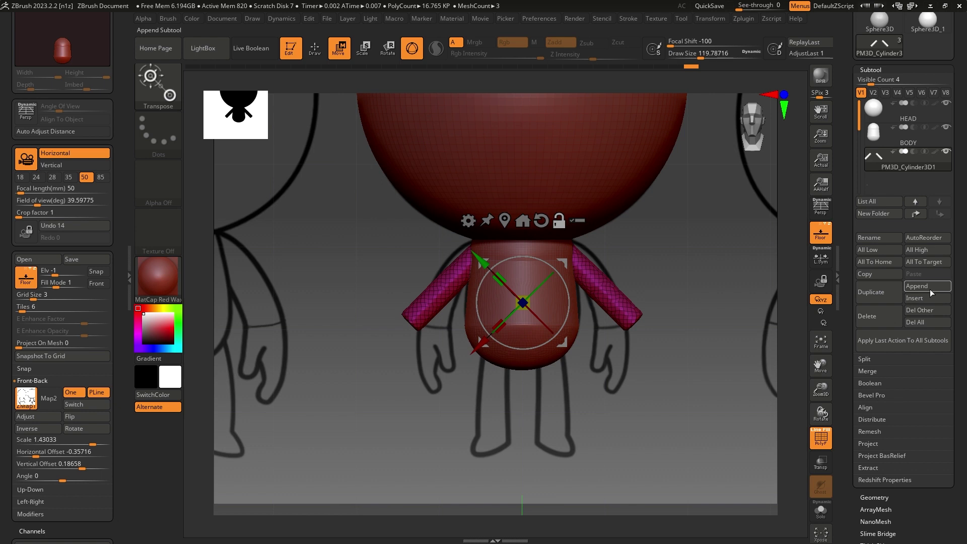
click(929, 286)
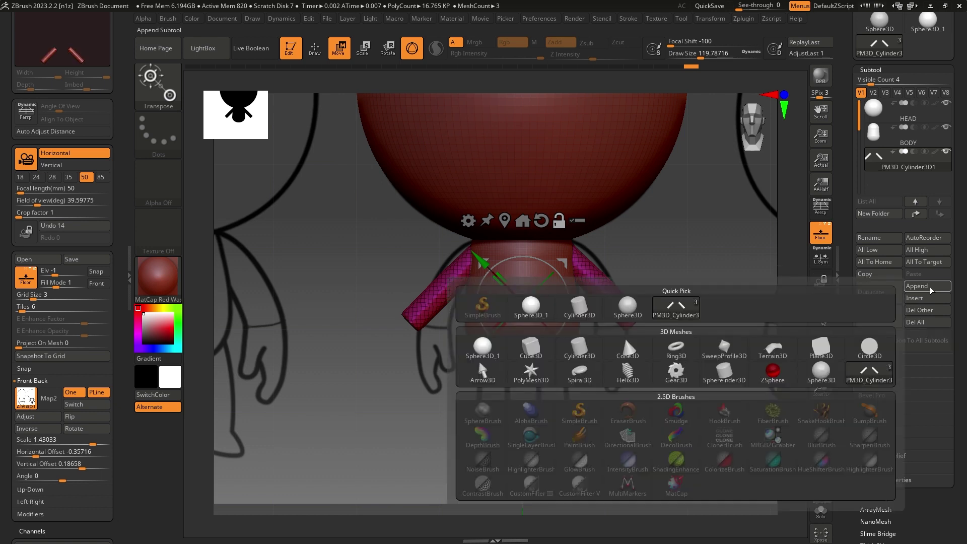
click(578, 342)
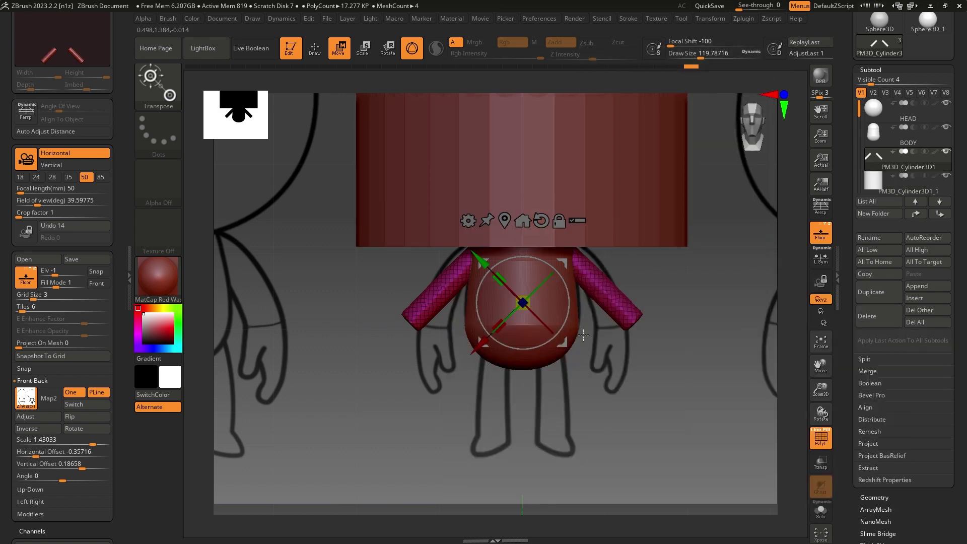
mouse_move(871, 190)
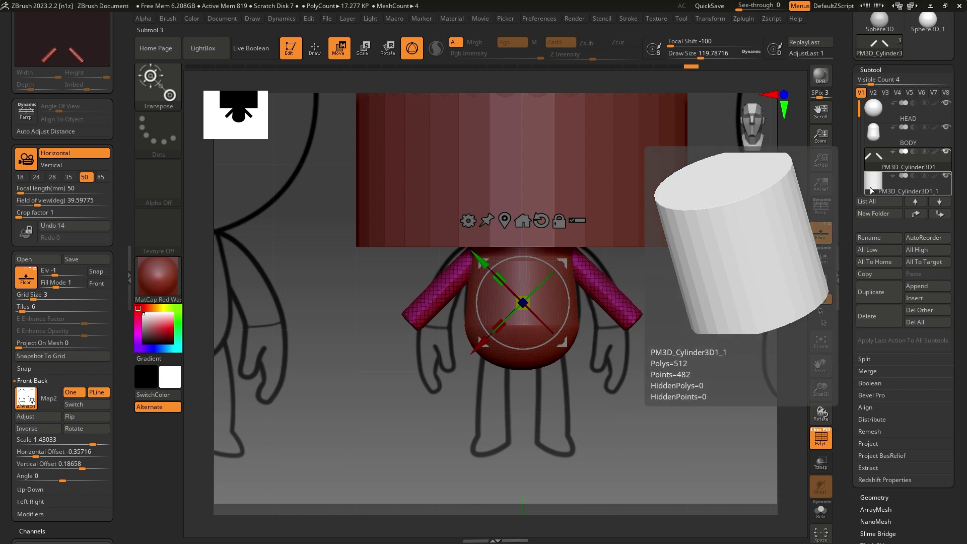
click(871, 184)
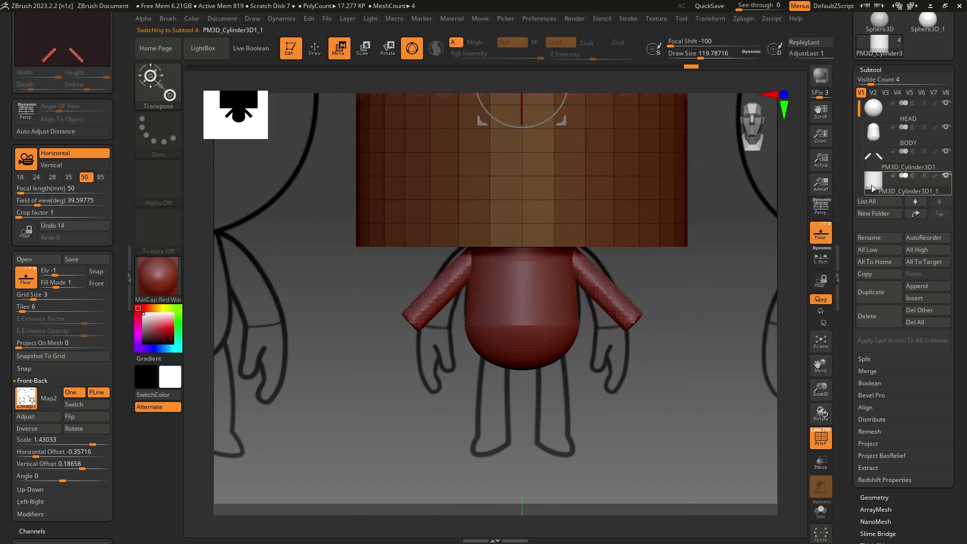
scroll(851, 423, down, 5)
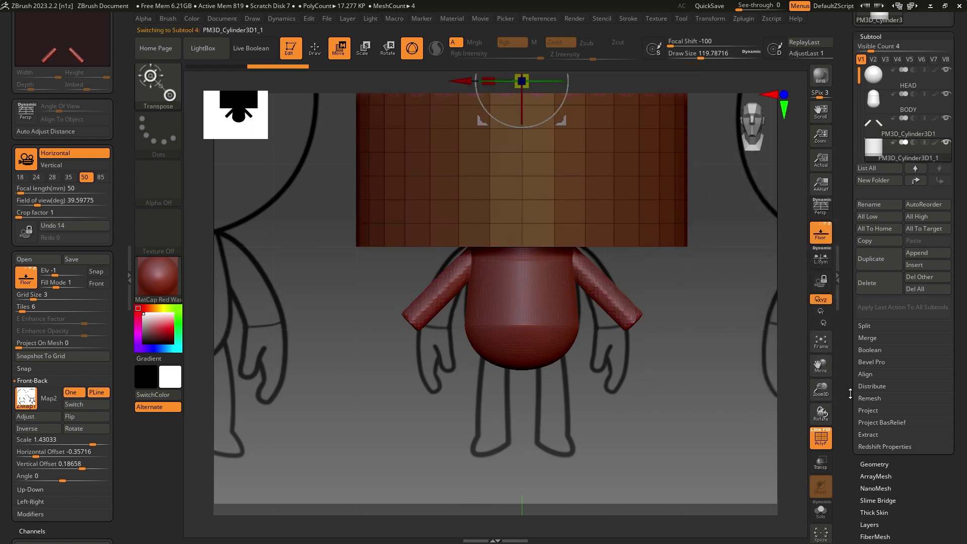
alt+drag(728, 339, 713, 501)
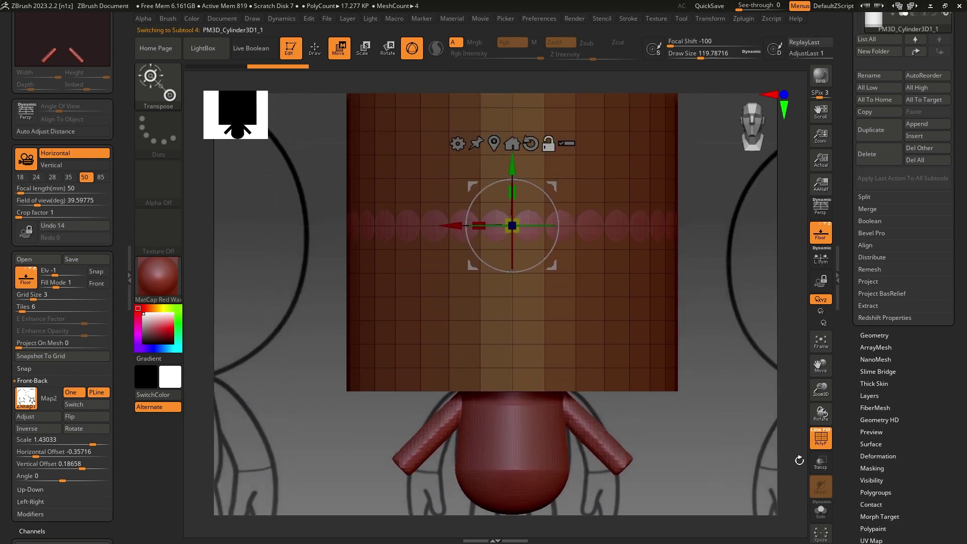
click(821, 441)
click(821, 442)
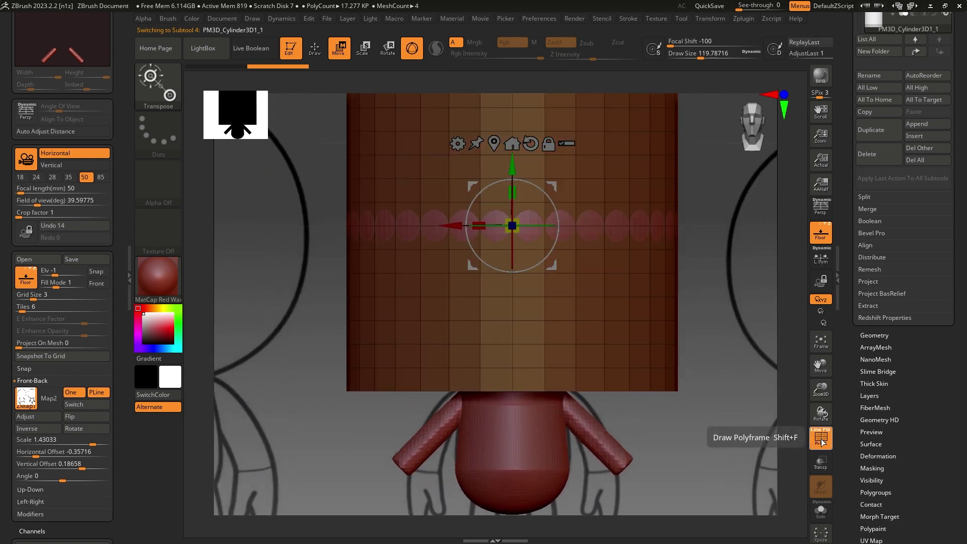
click(821, 441)
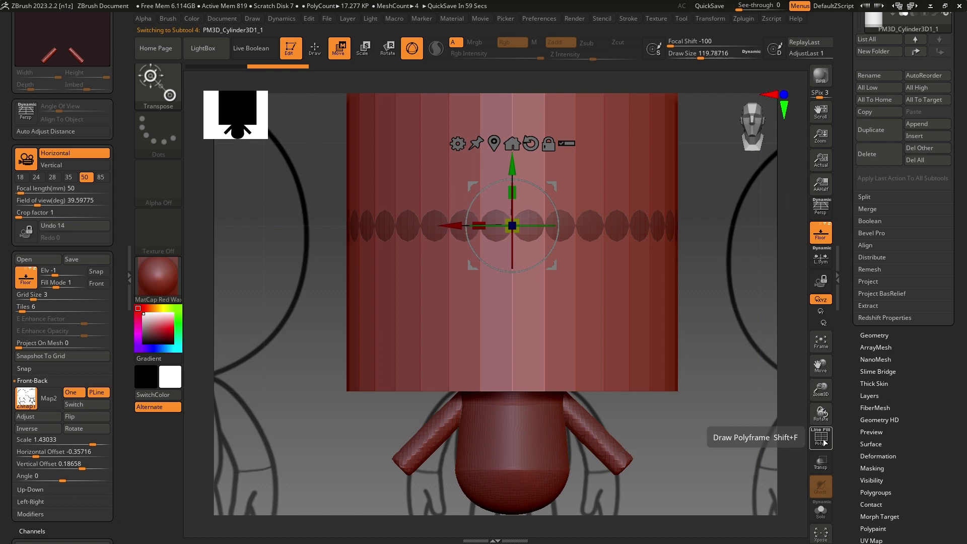
click(820, 440)
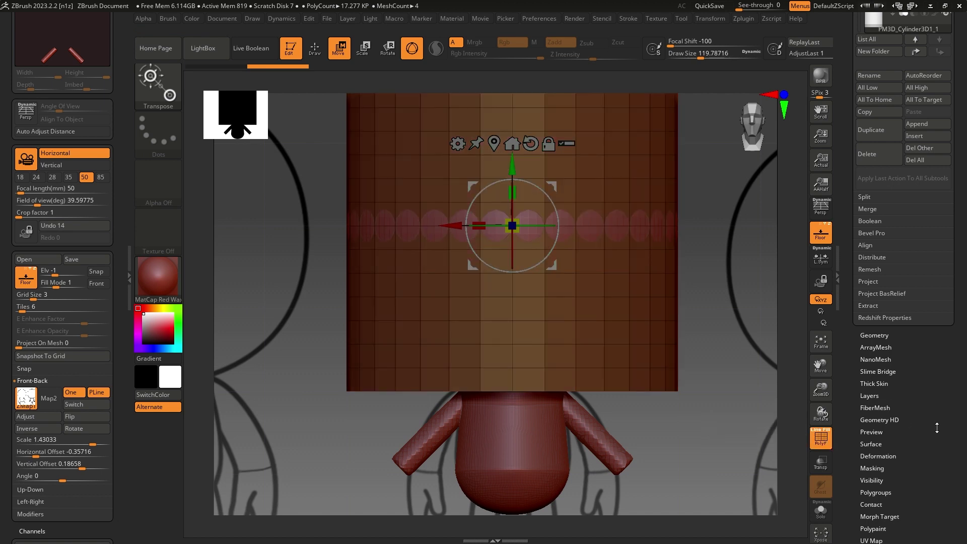
- Reinitialize the new cylinder as a low-poly Y-axis QCyl with X, Y and Z resolution 2
drag(936, 430, 924, 351)
click(877, 383)
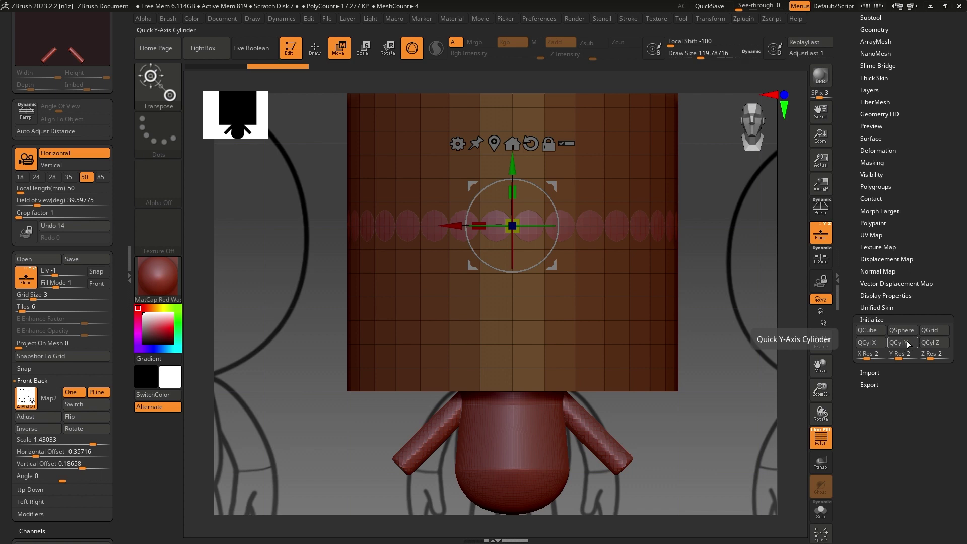
key(ctrl+z)
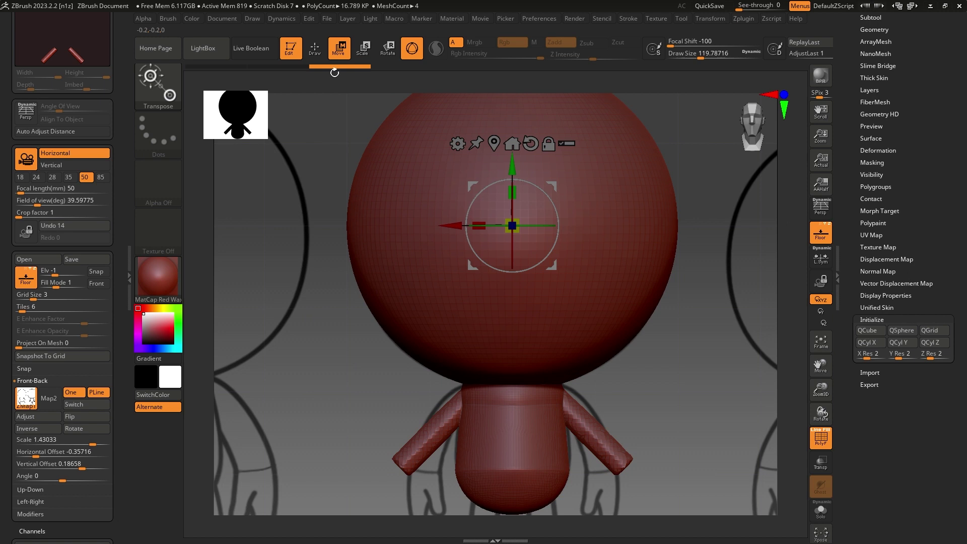
- Move the low-poly cylinder down below the body and about 0.19 sideways over one of the drawn legs
alt+drag(505, 167, 505, 440)
alt+drag(635, 448, 642, 260)
drag(518, 254, 519, 301)
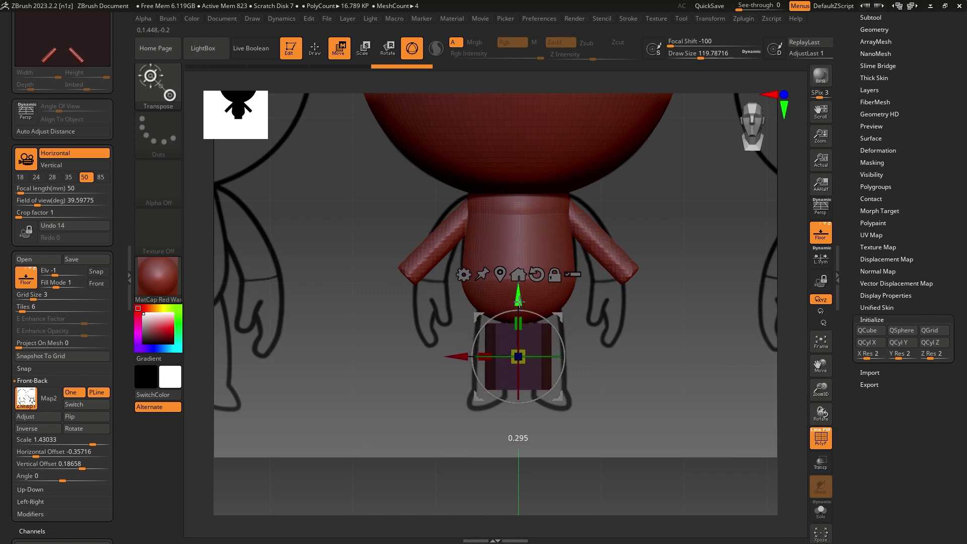
drag(459, 357, 489, 358)
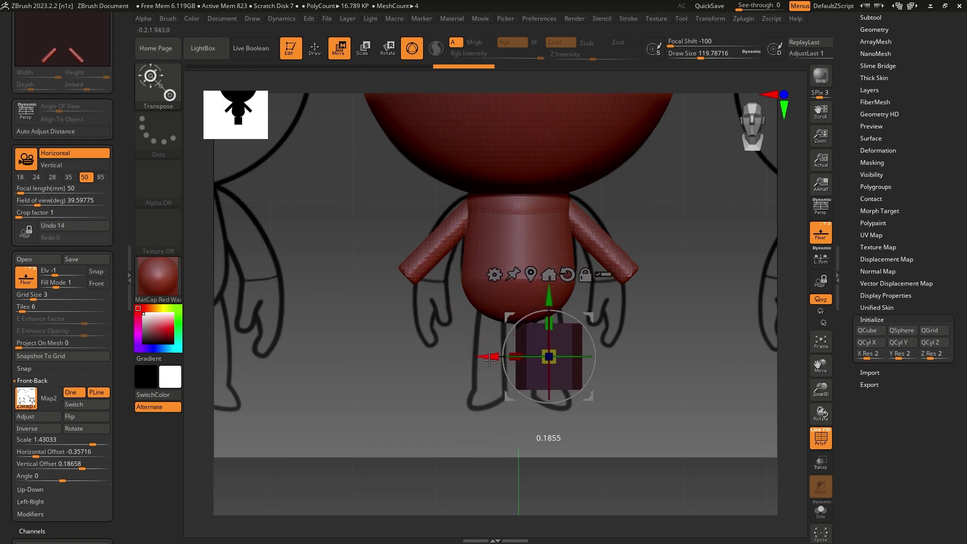
- Shrink the cylinder to the drawn leg's width, stretch it vertically along the leg and raise it slightly into the body
drag(549, 357, 549, 356)
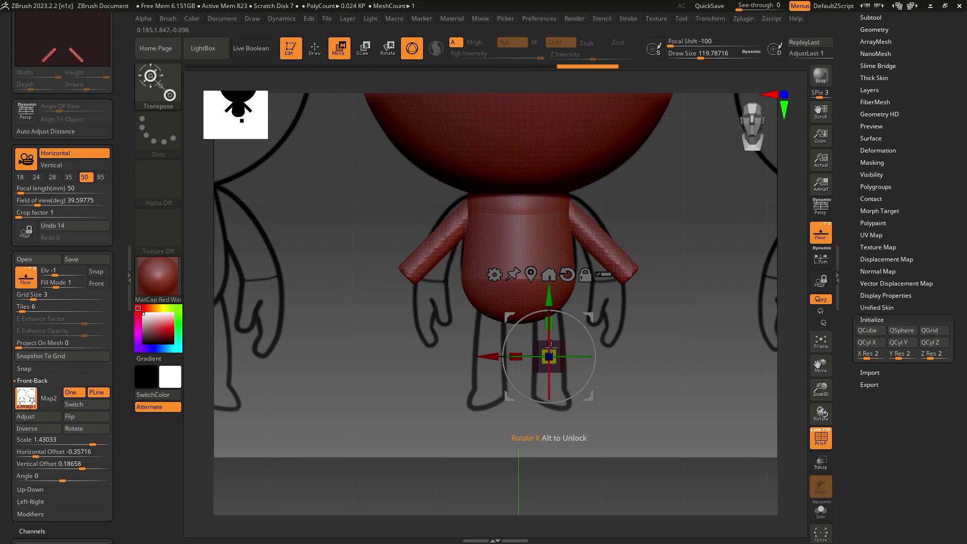
drag(549, 323, 550, 318)
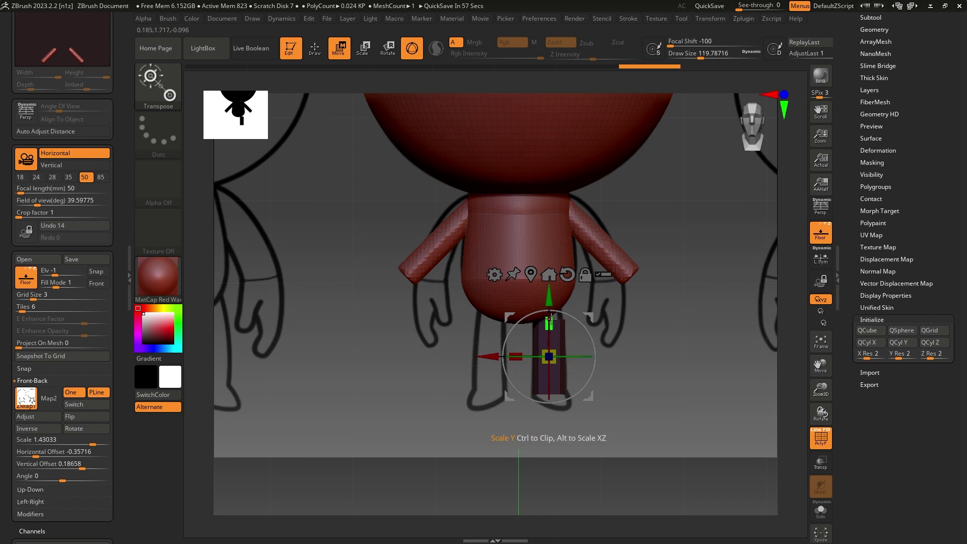
drag(549, 323, 548, 296)
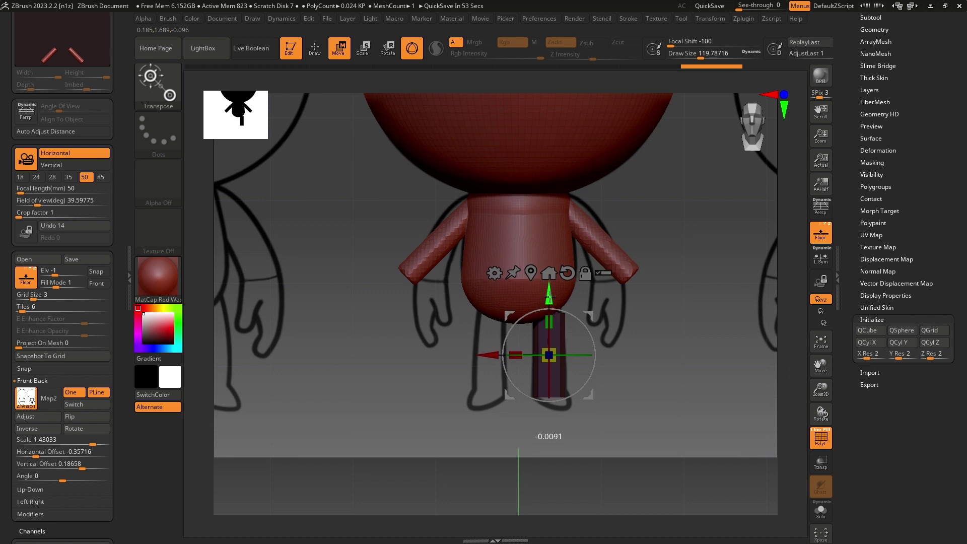
- Taper the leg cylinder with the Bend Curve deformer by scaling its upper end to about 0.72, and accept it
mouse_move(628, 343)
alt+mouse_down()
mouse_move(623, 297)
mouse_move(655, 336)
alt+mouse_up()
click(499, 264)
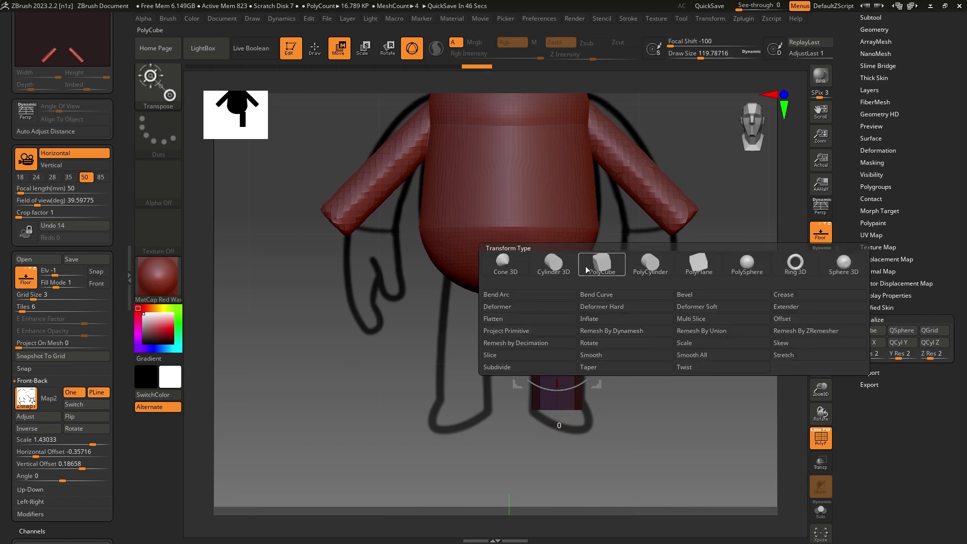
click(623, 294)
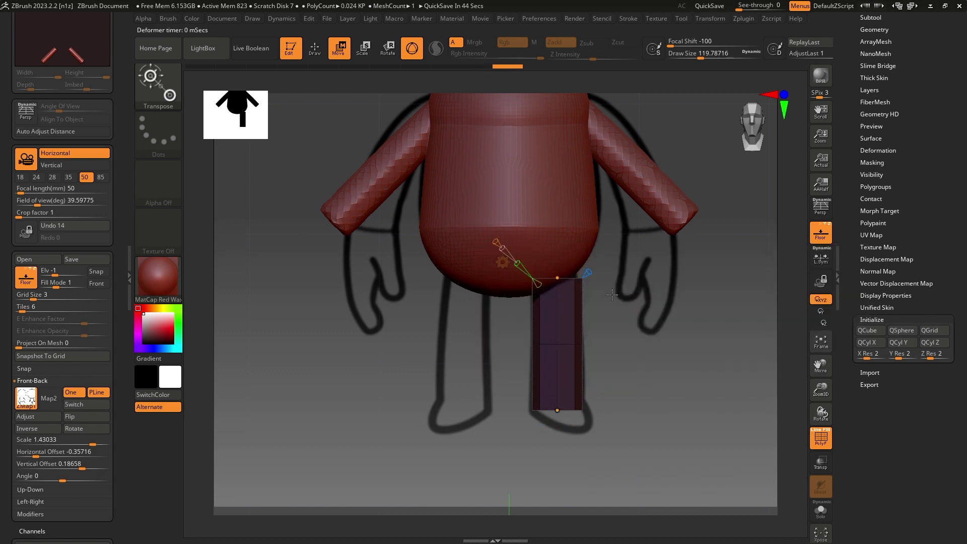
mouse_move(575, 294)
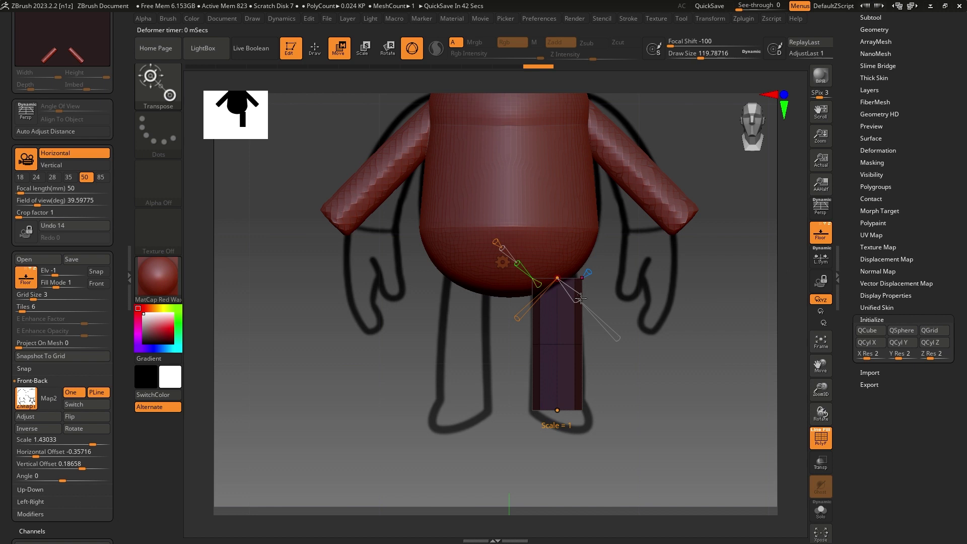
drag(579, 297, 578, 291)
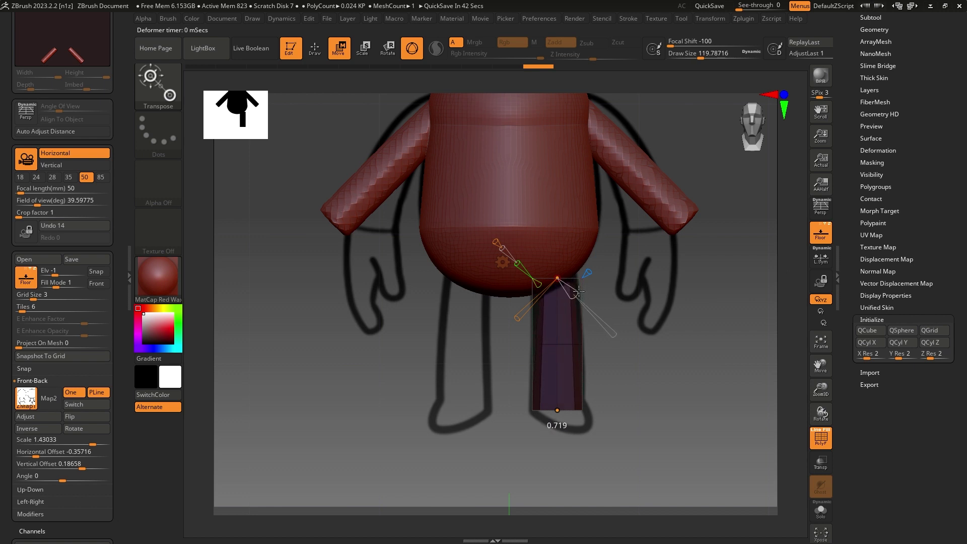
click(501, 262)
click(575, 263)
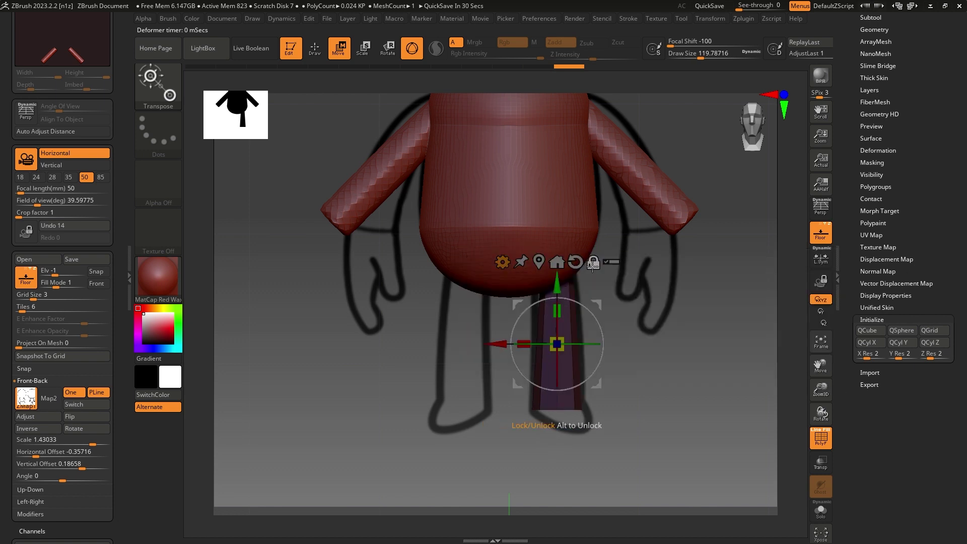
- Raise the leg cylinder slightly and readjust the width of its upper end with another Bend Curve deformation
drag(595, 304, 556, 232)
click(501, 206)
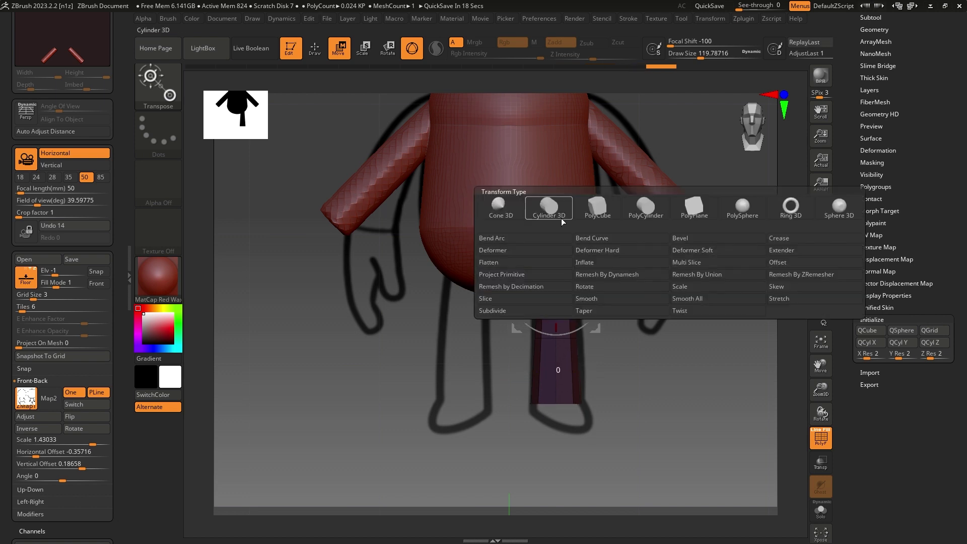
click(615, 216)
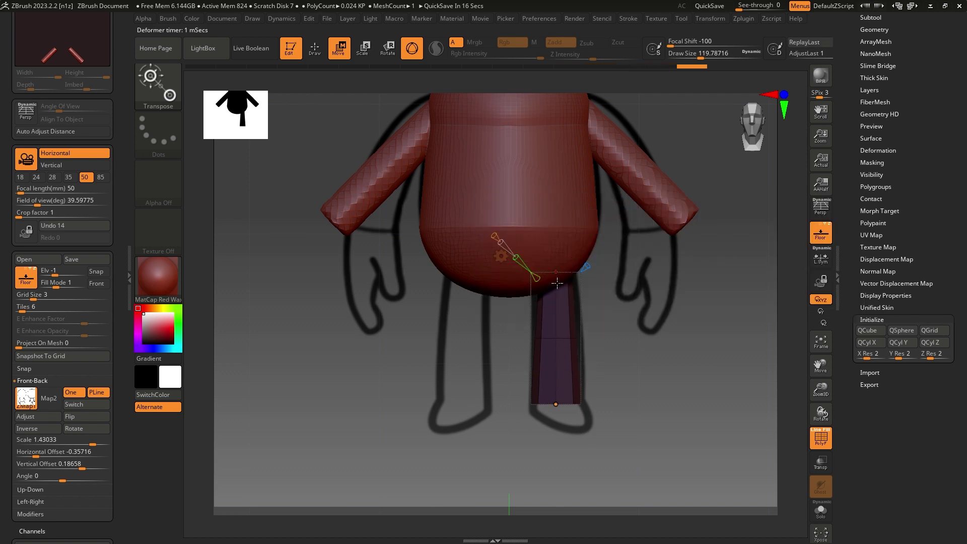
click(505, 258)
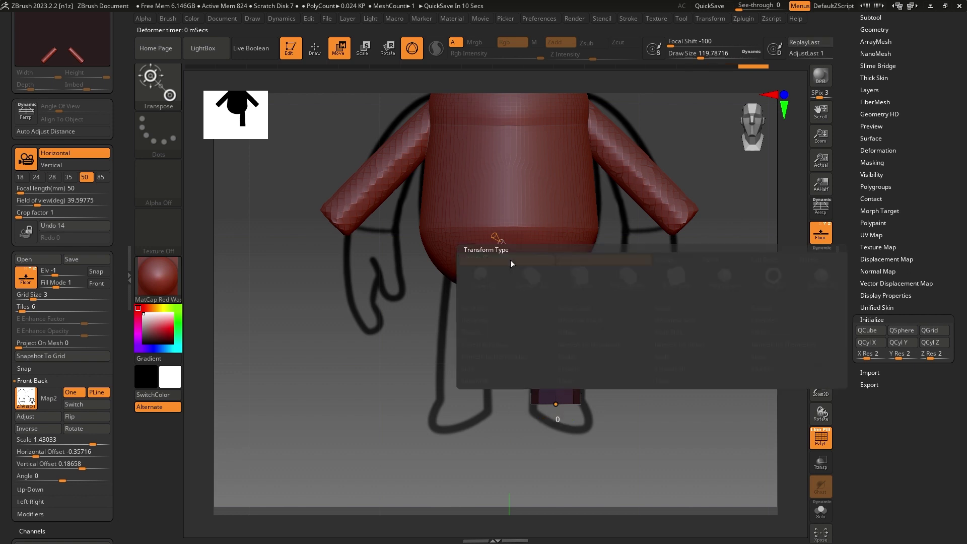
click(650, 274)
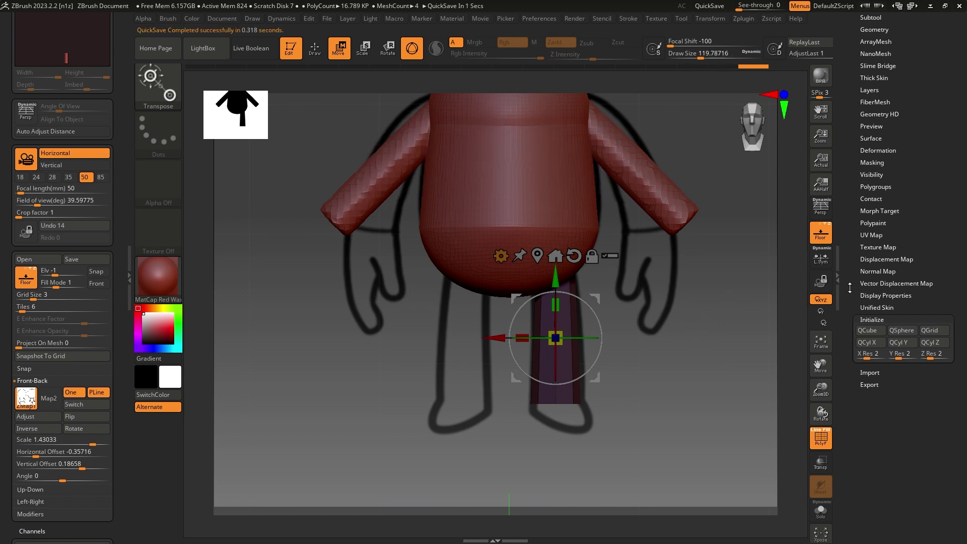
scroll(849, 288, up, 8)
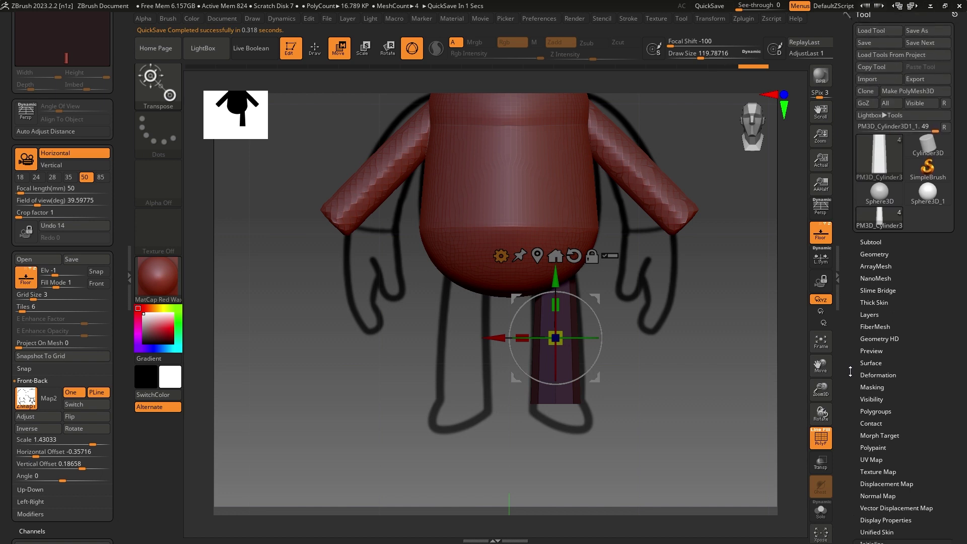
- Mirror and weld the leg cylinder to create the matching leg on the other side of the body
click(873, 254)
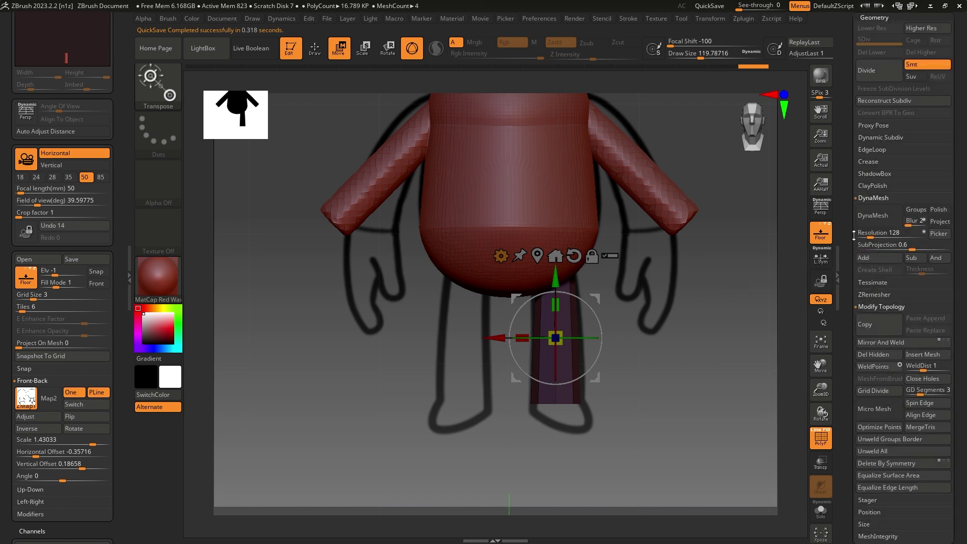
drag(854, 259, 852, 223)
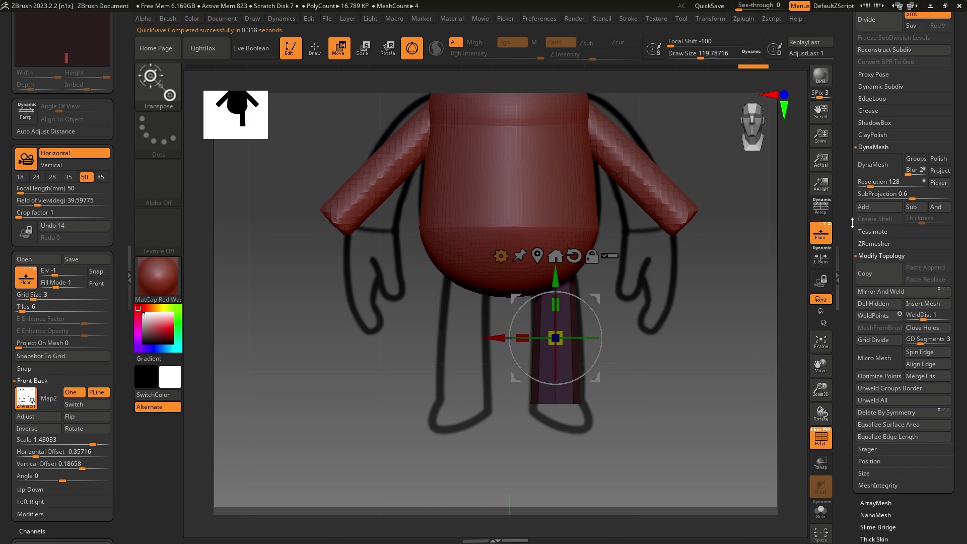
click(897, 292)
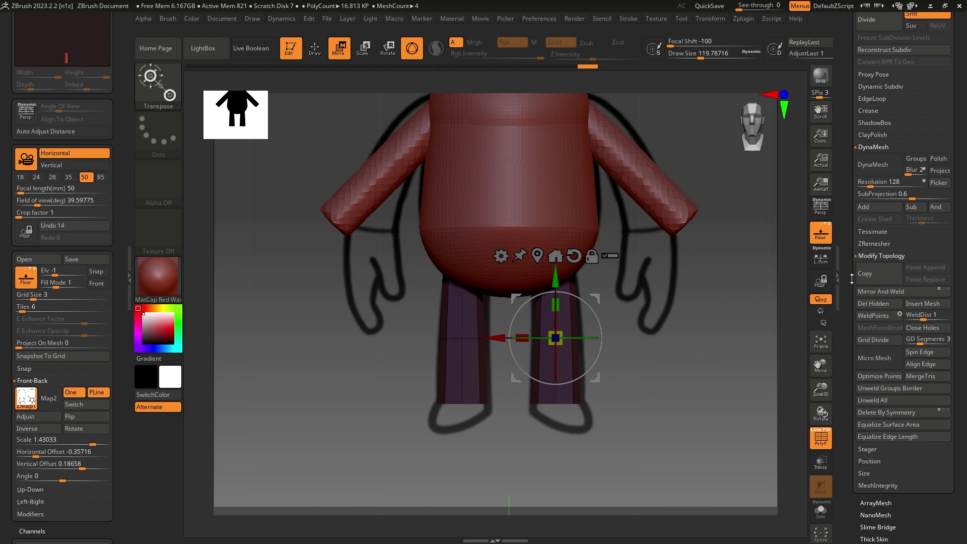
- Enter a DynaMesh resolution of 80 and remesh the leg cylinders with DynaMesh
scroll(884, 233, up, 2)
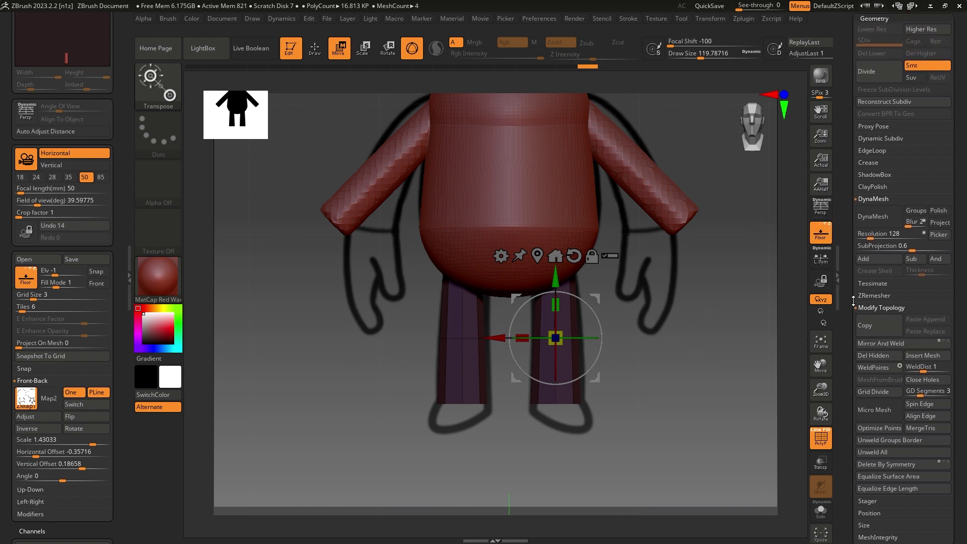
click(885, 233)
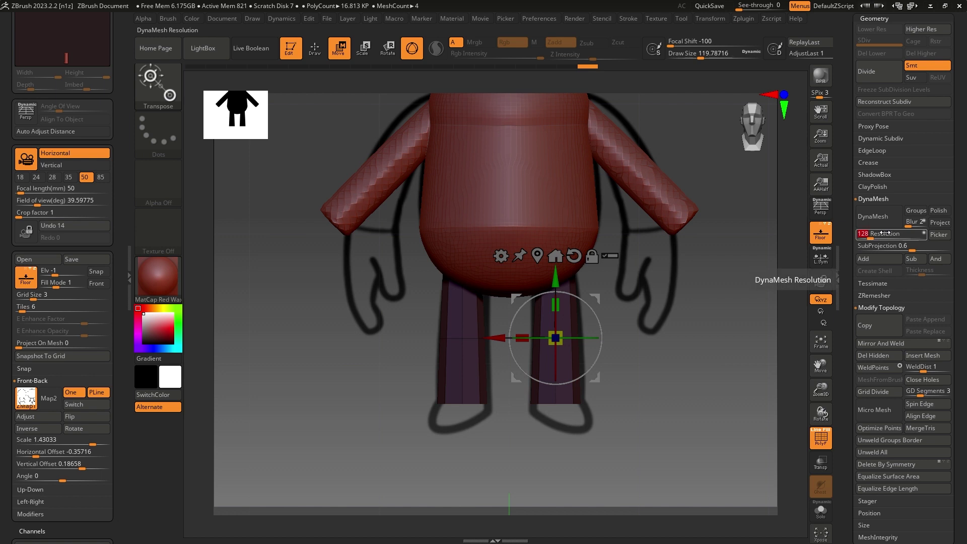
text(80)
key(Return)
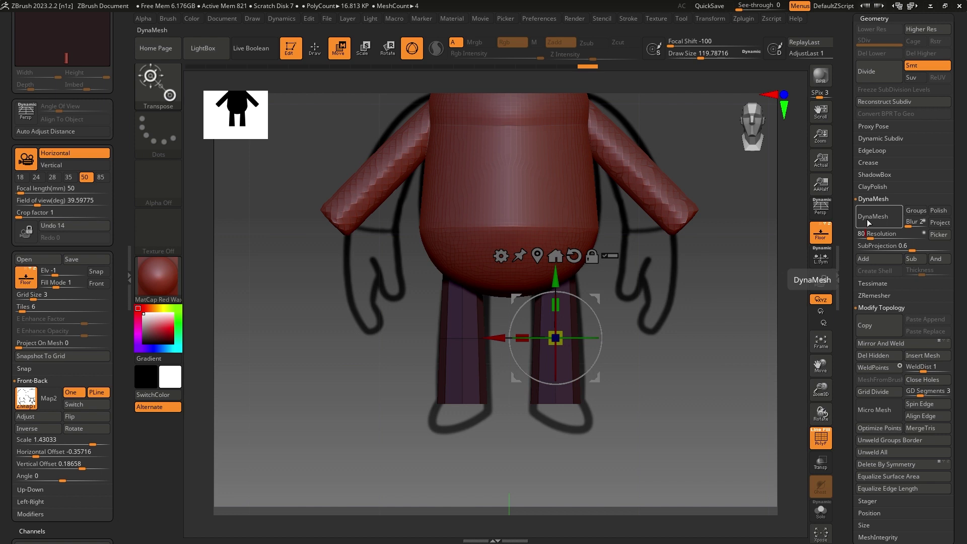
click(873, 221)
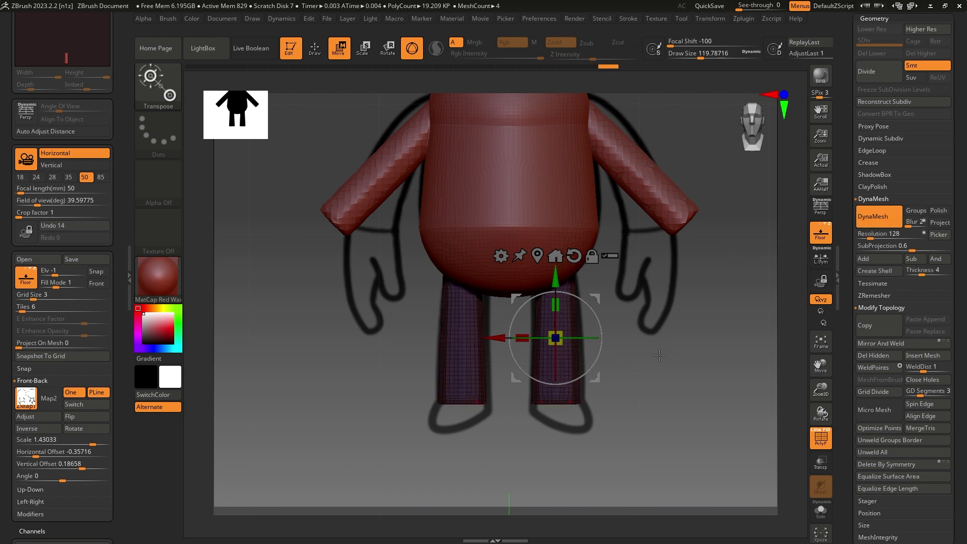
alt+drag(667, 337, 683, 386)
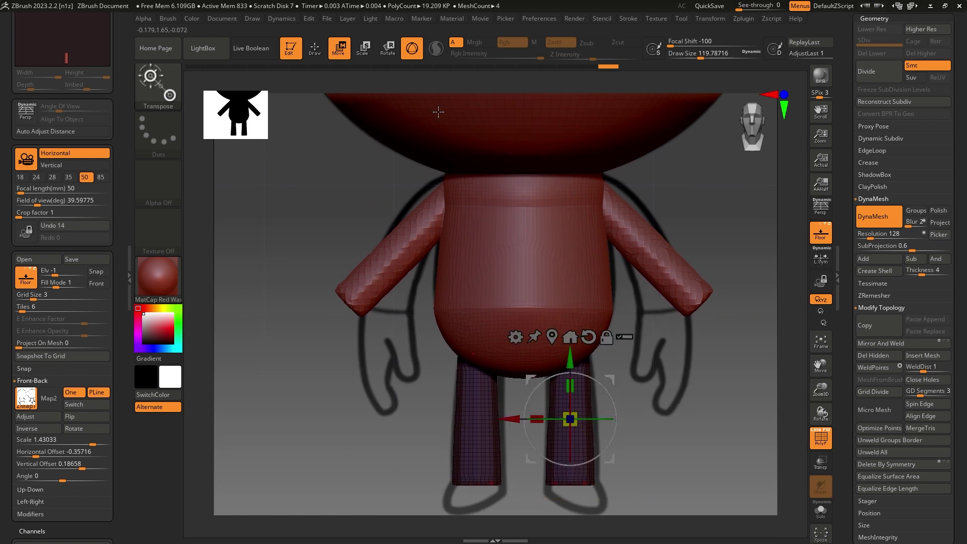
- Select the BODY subtool, switch to sculpting and set the Smooth brush's Z Intensity to 46
click(532, 247)
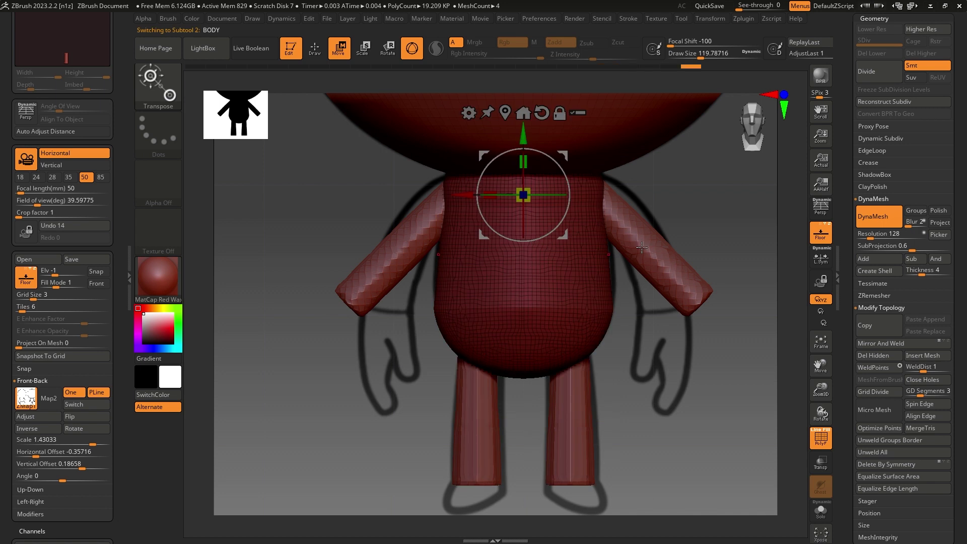
scroll(856, 194, up, 5)
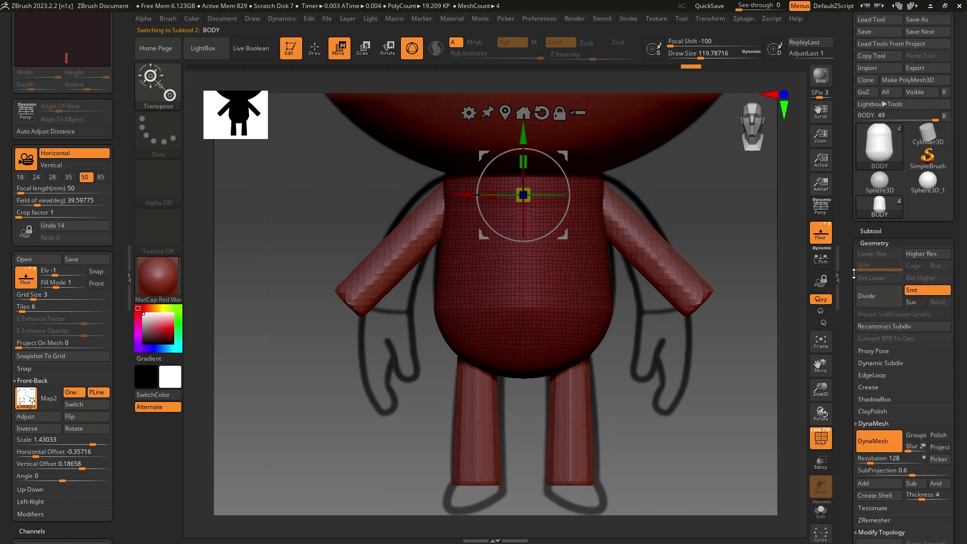
click(867, 184)
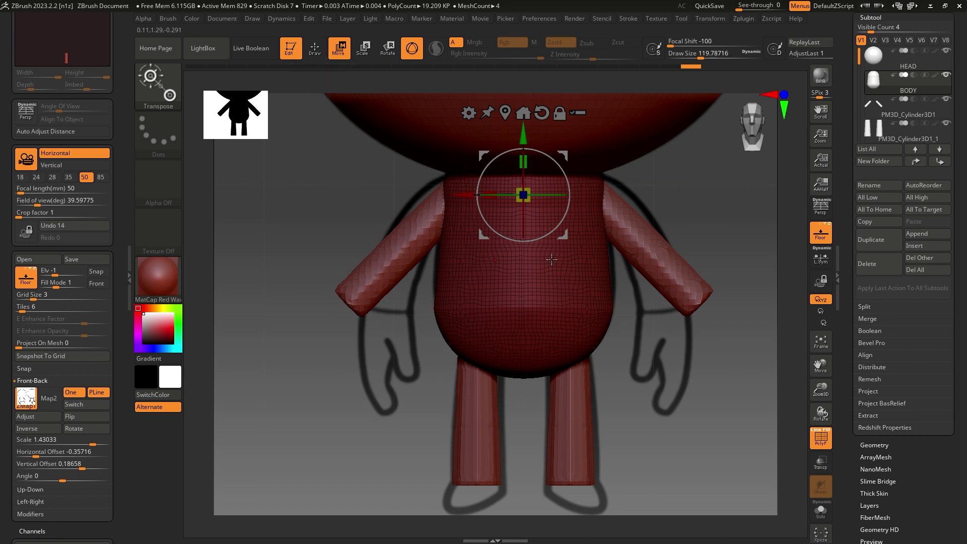
key(q)
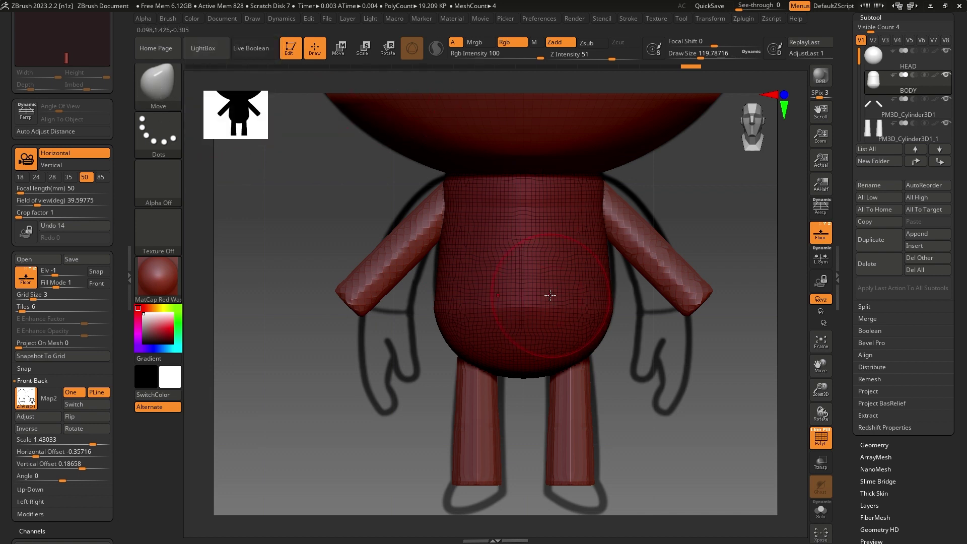
key(shift)
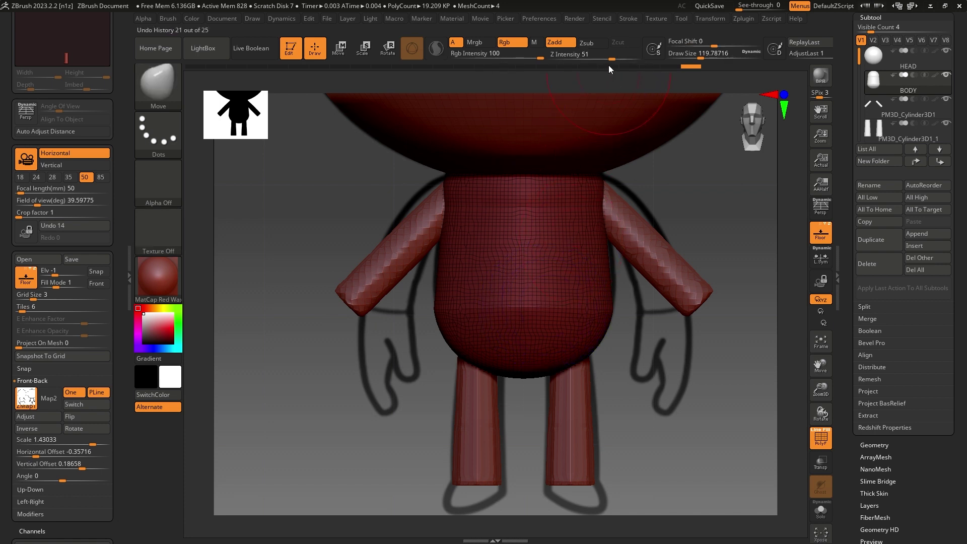
drag(628, 57, 626, 57)
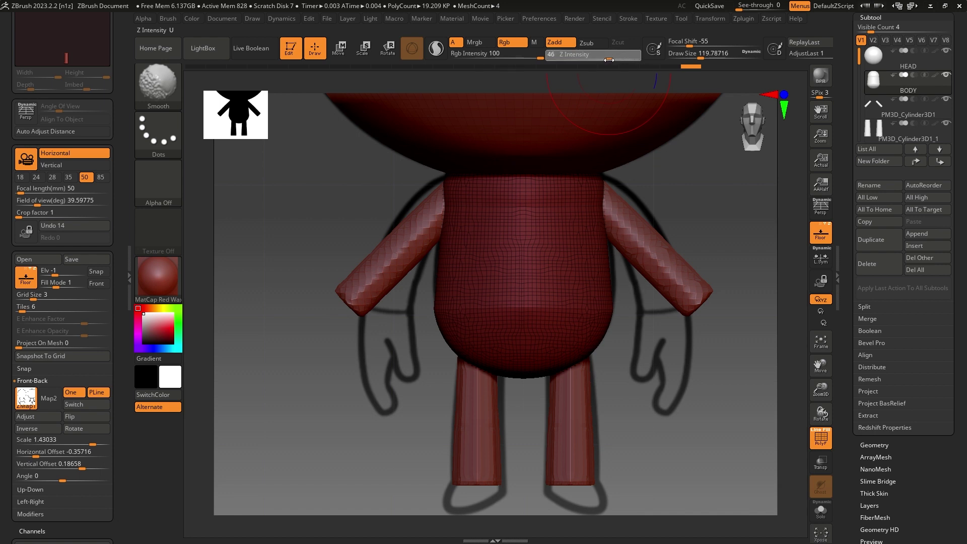
- Set the draw size to about 77 and smooth the body's surface, checking it from the front and side
key(space)
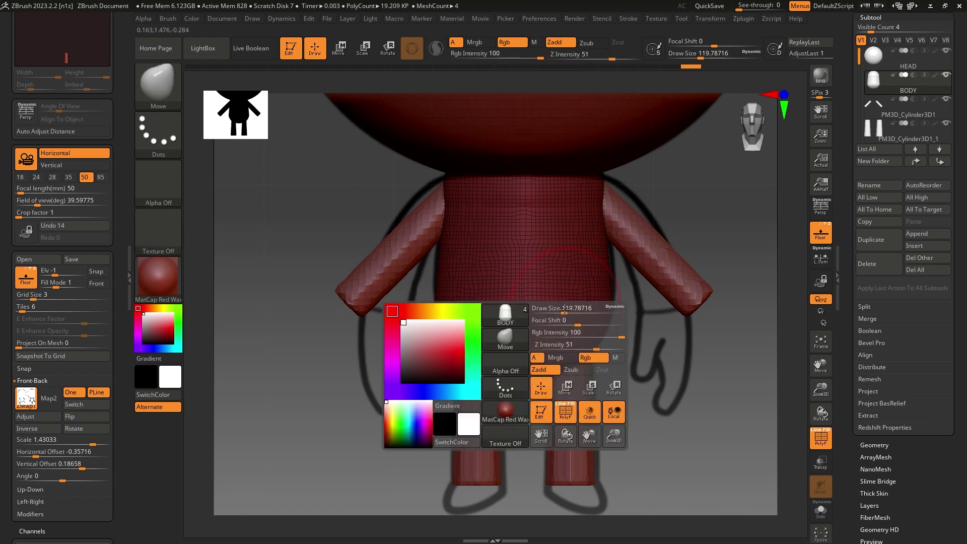
drag(564, 313, 559, 313)
key(shift)
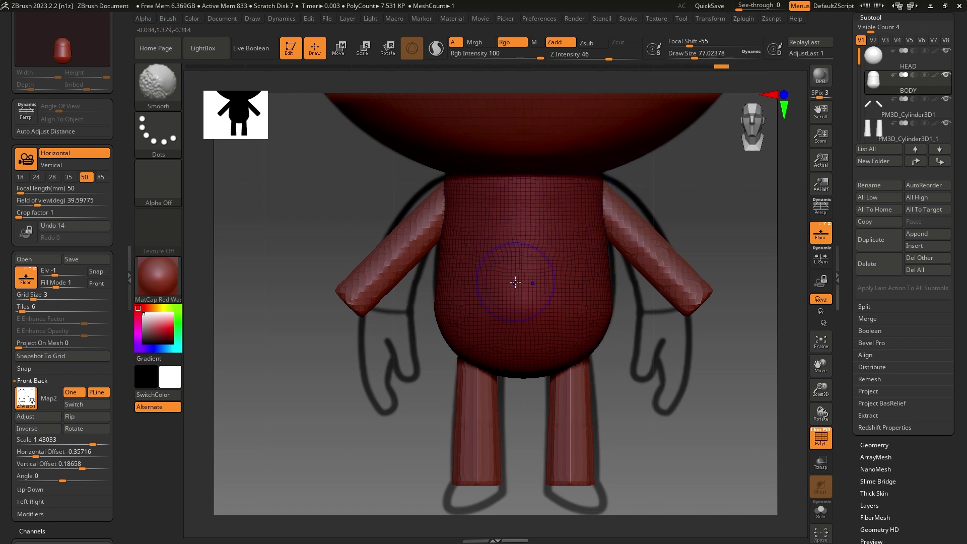
right_drag(588, 310, 591, 358)
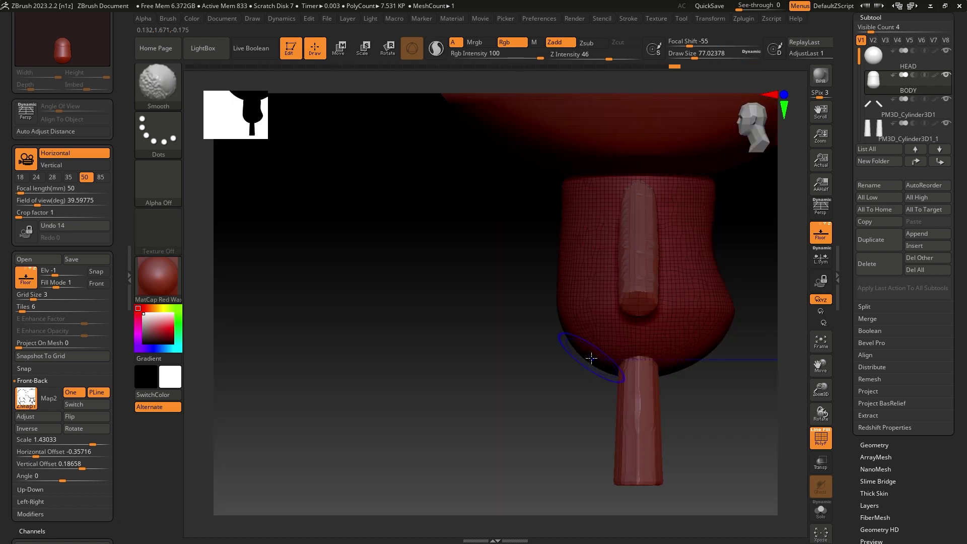
mouse_move(691, 308)
right_down()
mouse_move(722, 316)
mouse_move(508, 331)
right_up()
mouse_move(582, 323)
right_down()
mouse_move(712, 388)
mouse_move(689, 376)
mouse_move(695, 371)
mouse_move(557, 399)
mouse_move(665, 398)
mouse_move(674, 385)
mouse_move(663, 407)
mouse_move(651, 383)
mouse_move(572, 399)
right_up()
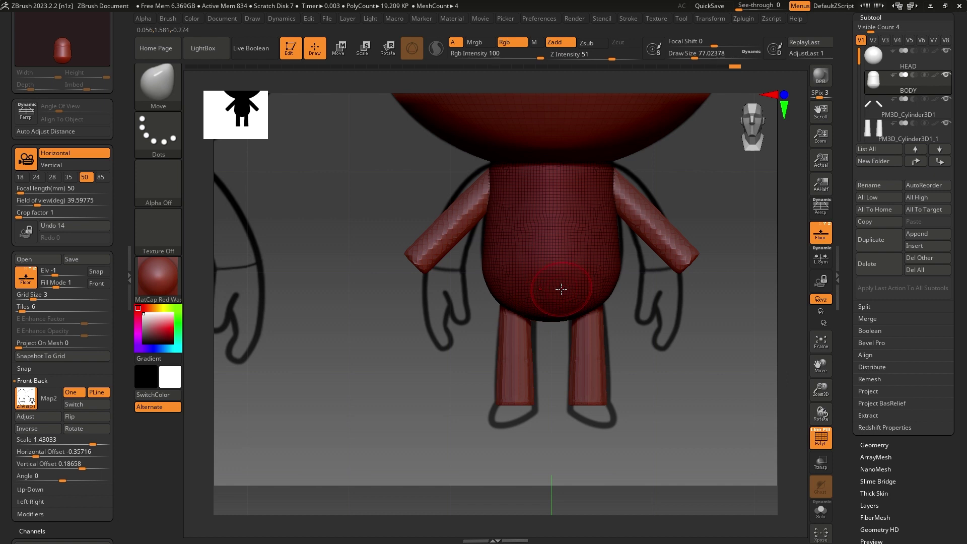
right_drag(646, 309, 657, 355)
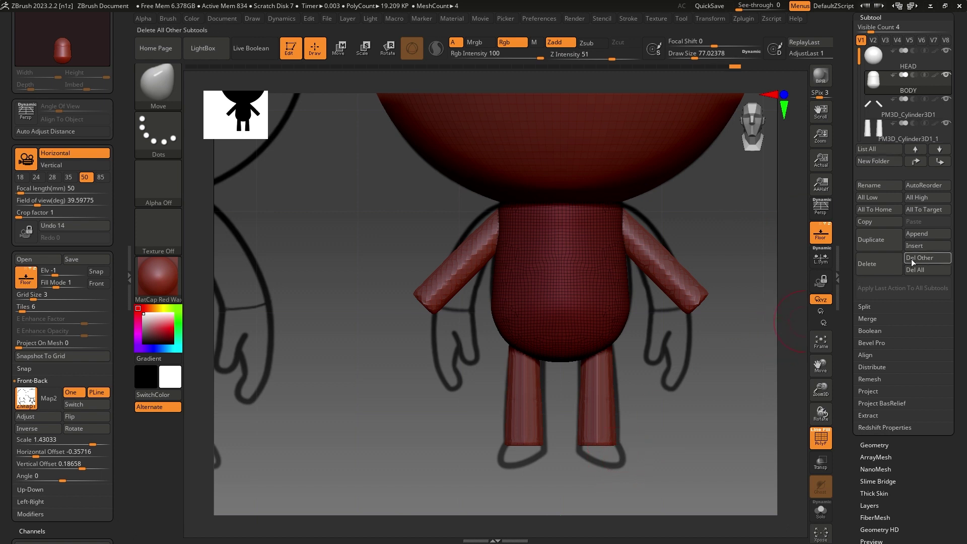
- Append a Sphere3D_1 mesh to the character as a new subtool
click(939, 234)
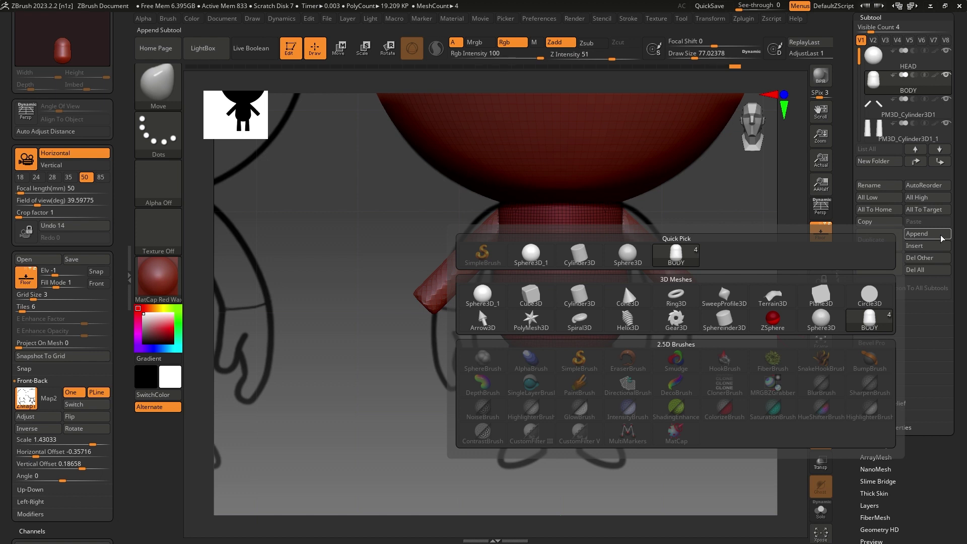
click(493, 304)
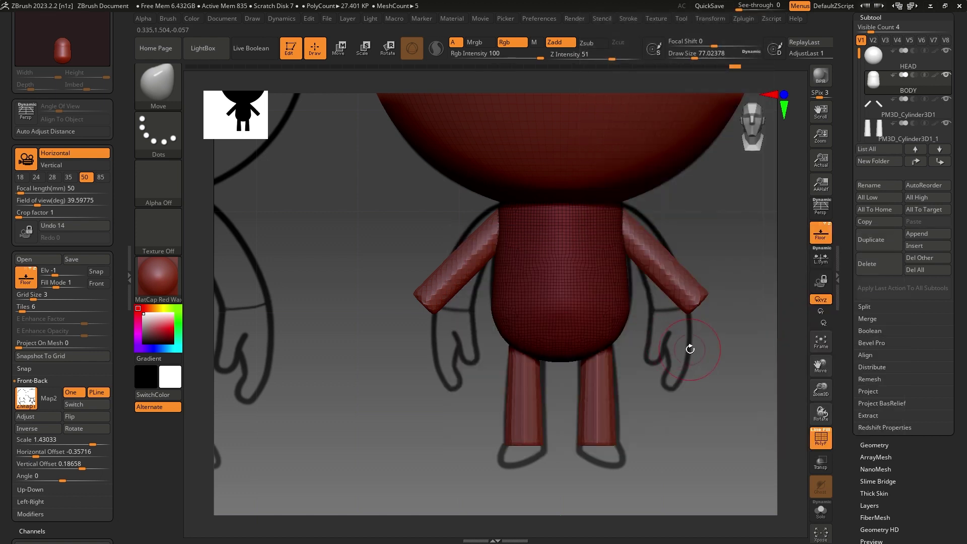
ctrl+right_drag(705, 349, 653, 414)
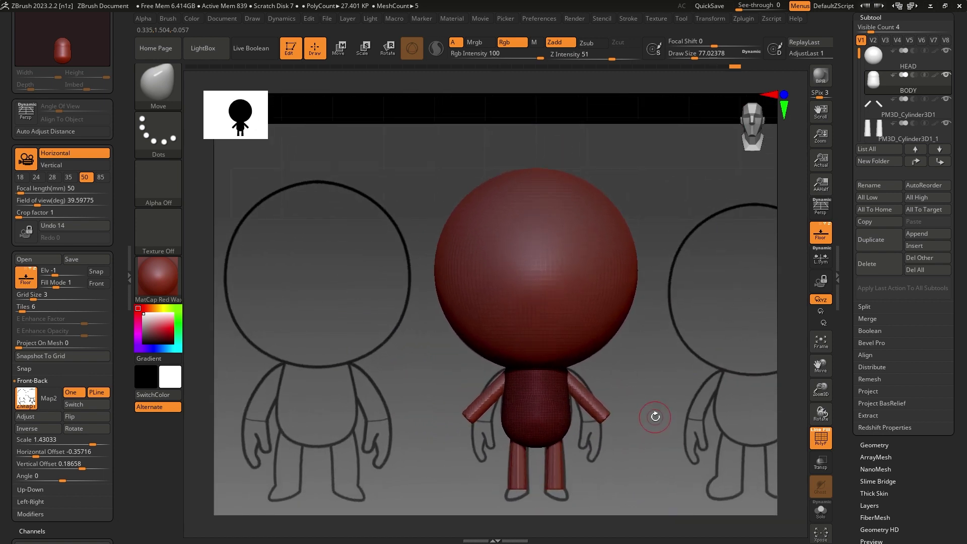
- Set the subtool list's visible count to 6 and select the newly appended sphere
scroll(886, 105, down, 4)
scroll(887, 119, up, 5)
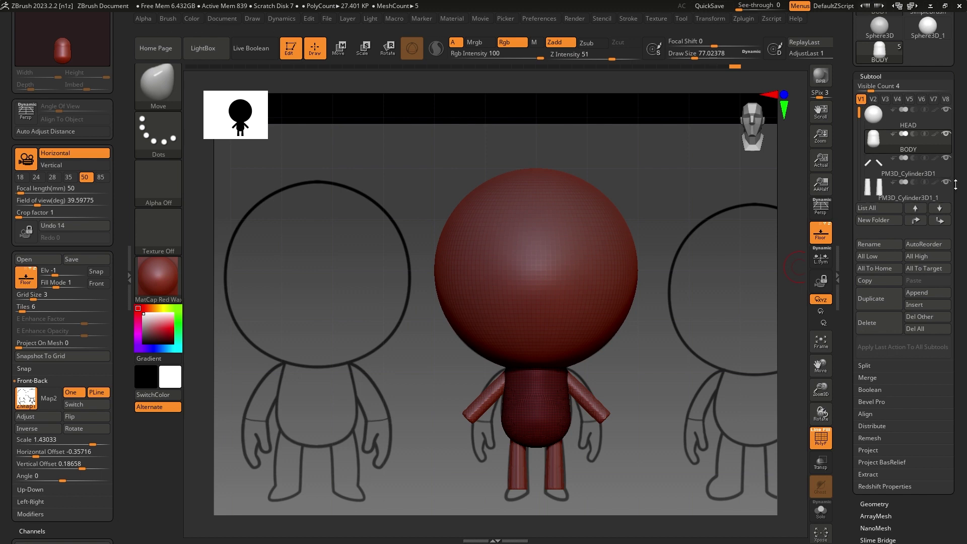
scroll(953, 177, up, 2)
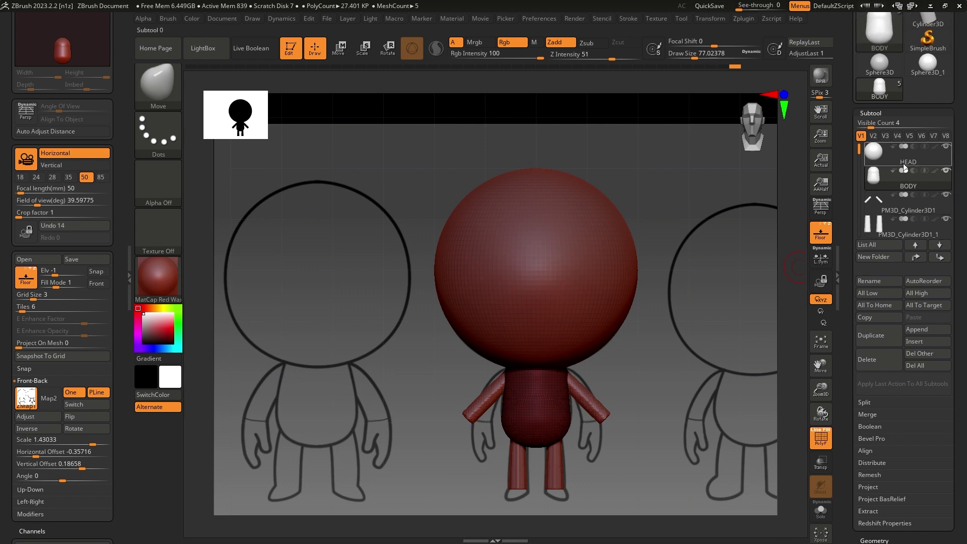
drag(858, 149, 878, 128)
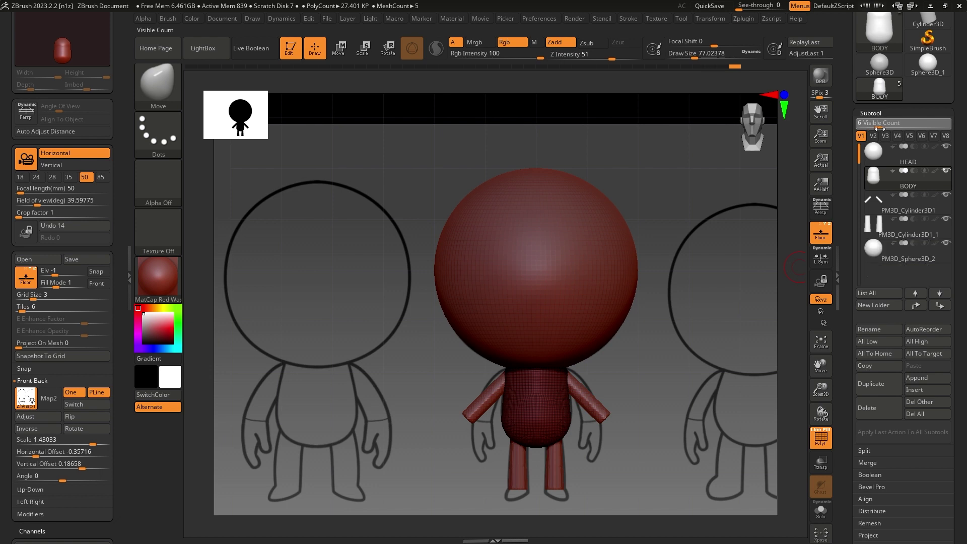
mouse_move(877, 255)
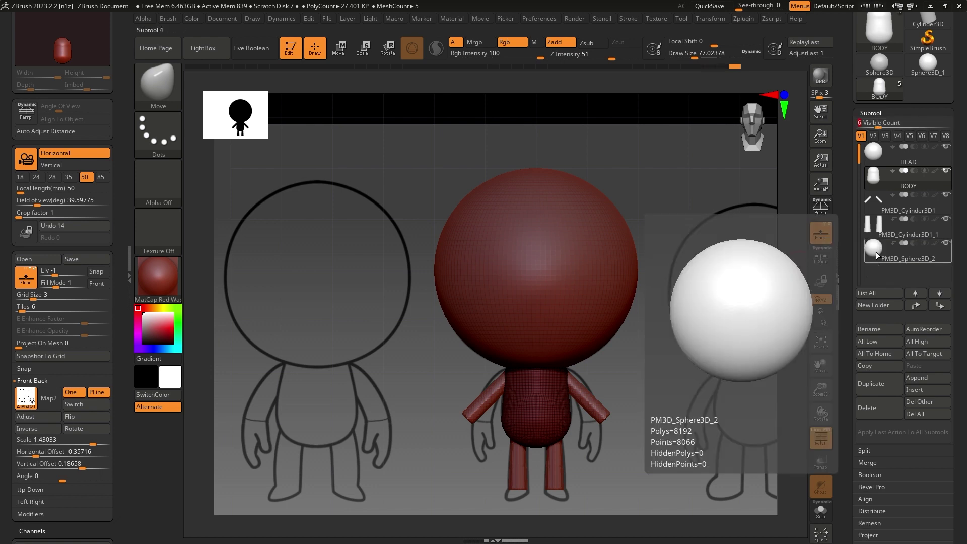
click(876, 252)
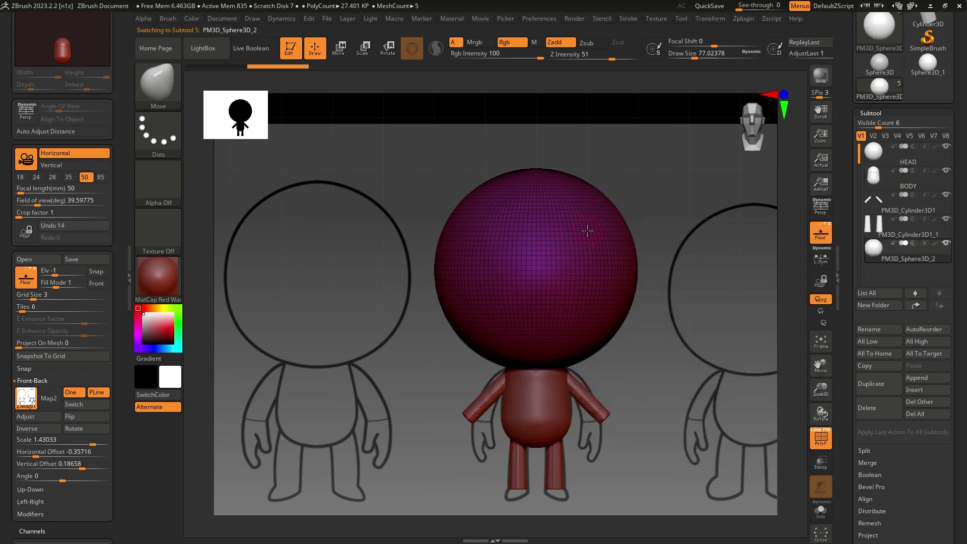
- Move the new sphere down from the head and shrink it to roughly foot size at the lower end of one leg
click(341, 49)
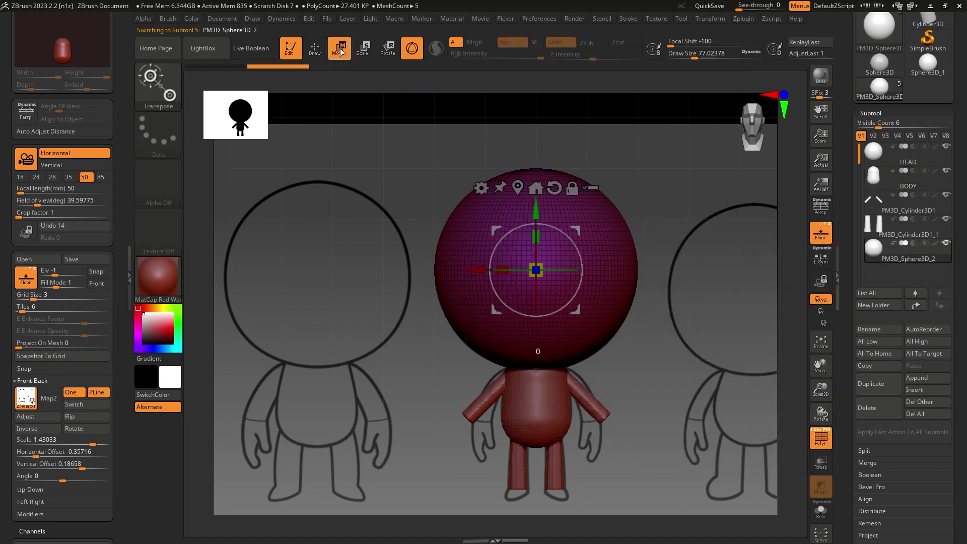
drag(537, 204, 519, 355)
mouse_move(641, 375)
alt+mouse_down()
mouse_move(655, 341)
mouse_move(620, 302)
alt+mouse_up()
drag(535, 297, 526, 322)
drag(537, 235, 558, 313)
alt+drag(547, 383, 557, 262)
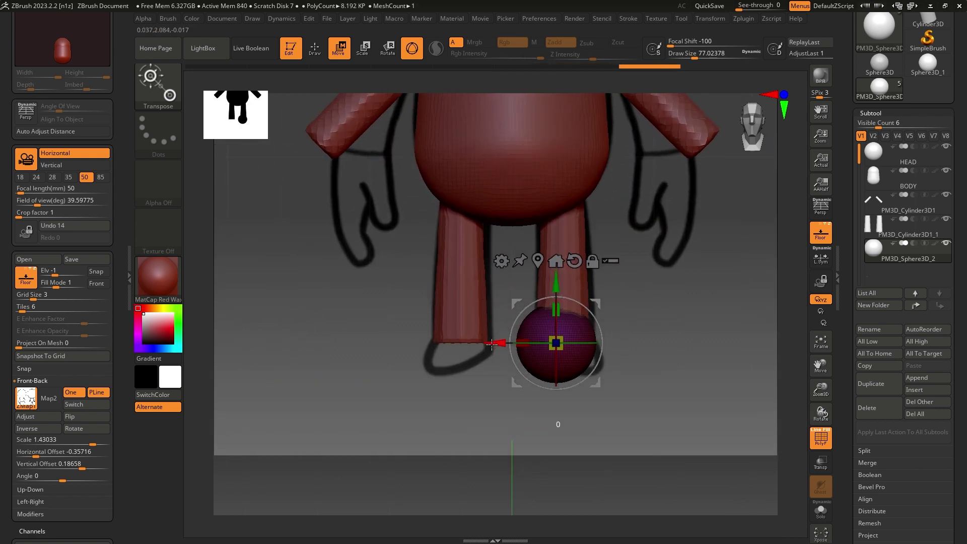
- Align the foot sphere with the leg from the side and front views, adjusting its depth and sideways position
drag(498, 344, 699, 352)
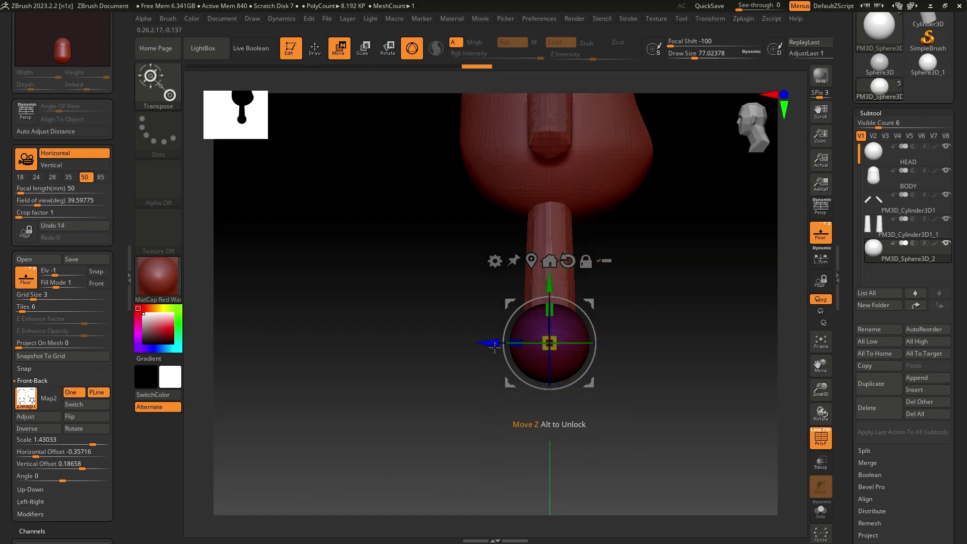
drag(467, 344, 477, 344)
drag(450, 378, 480, 373)
drag(615, 385, 658, 362)
drag(469, 343, 456, 343)
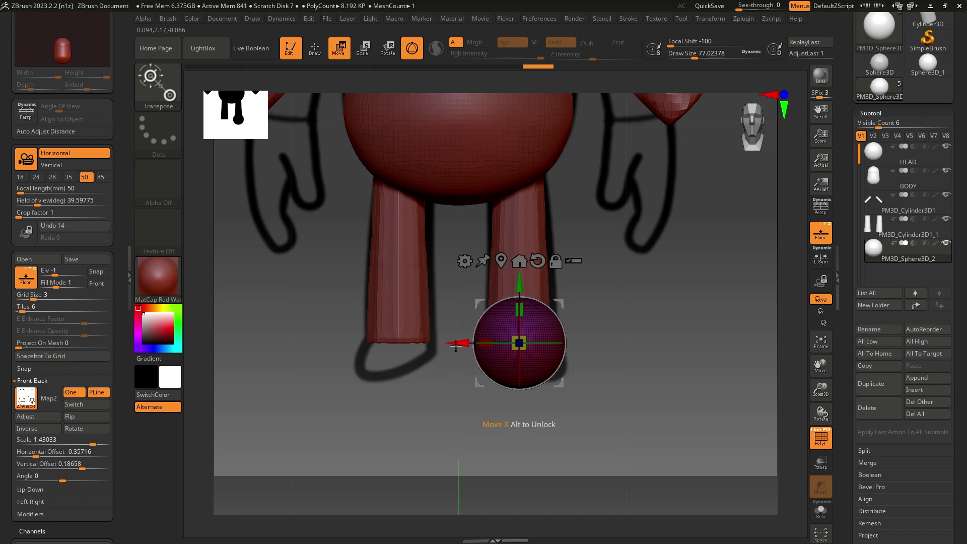
- Turn on ghost transparency for the other subtools and fine-tune the foot sphere's height against the drawn foot
click(819, 462)
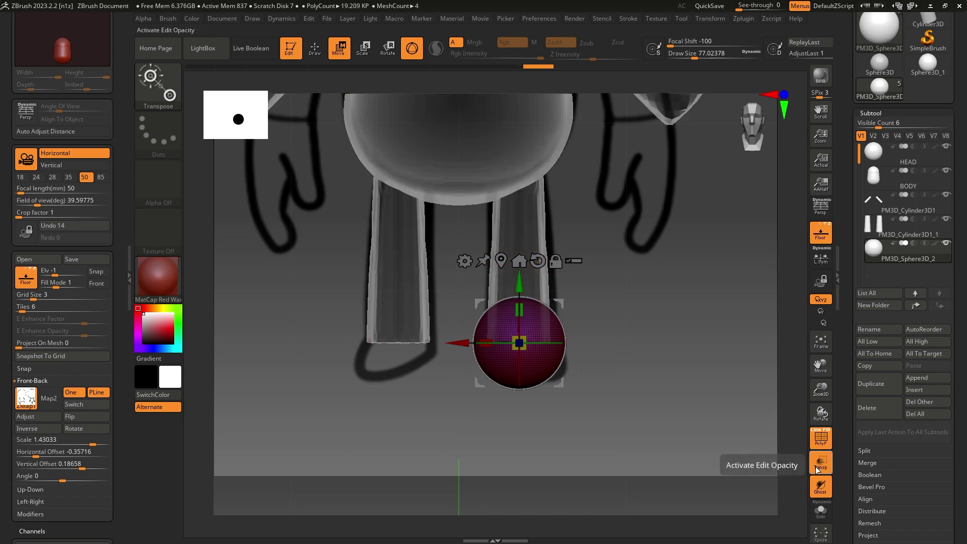
drag(519, 285, 519, 285)
alt+drag(446, 408, 448, 372)
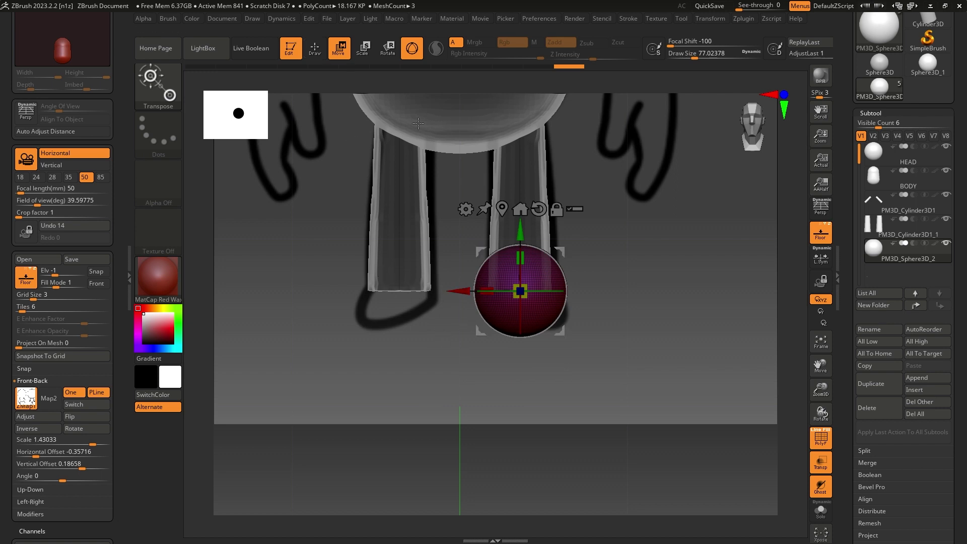
- Return to sculpting mode and choose the TrimCurve brush as the trimming tool
click(315, 53)
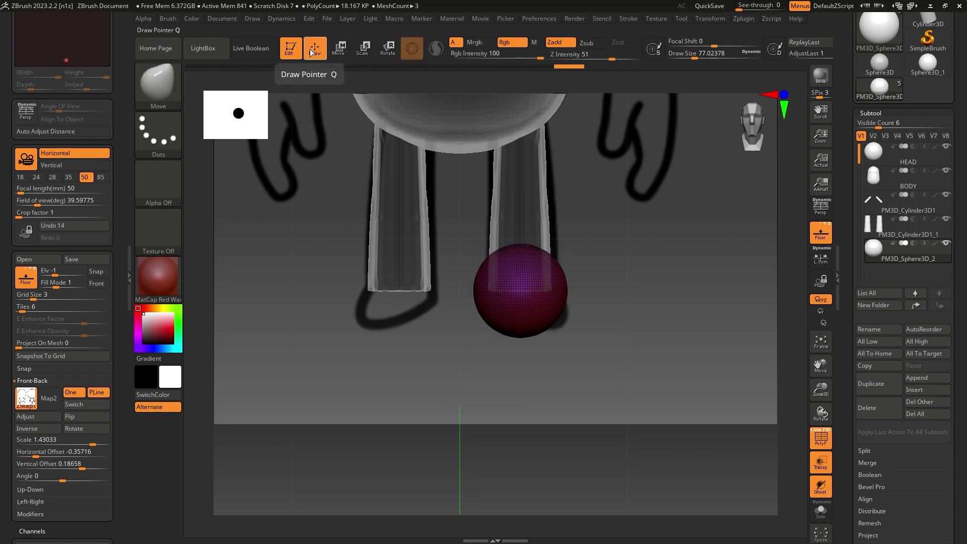
key(ctrl+shift)
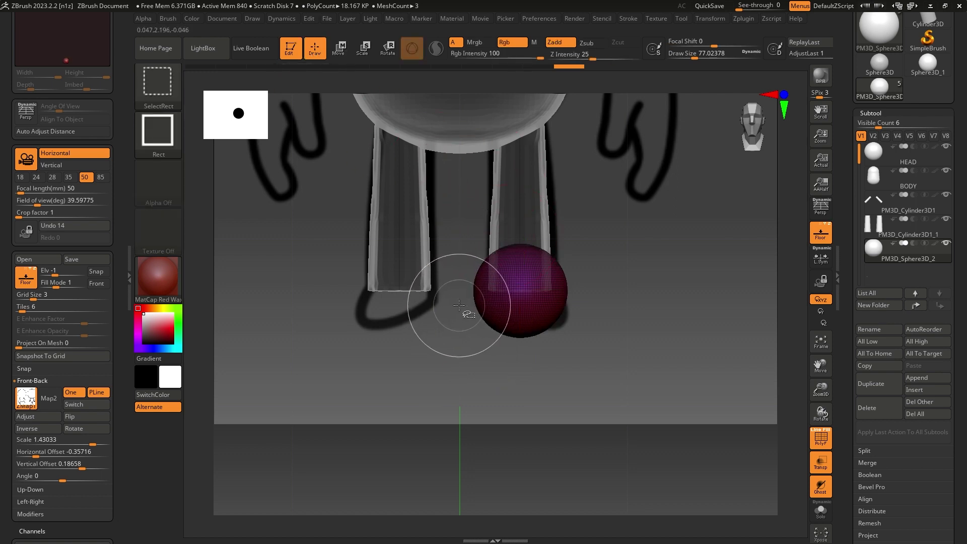
click(159, 90)
mouse_move(165, 88)
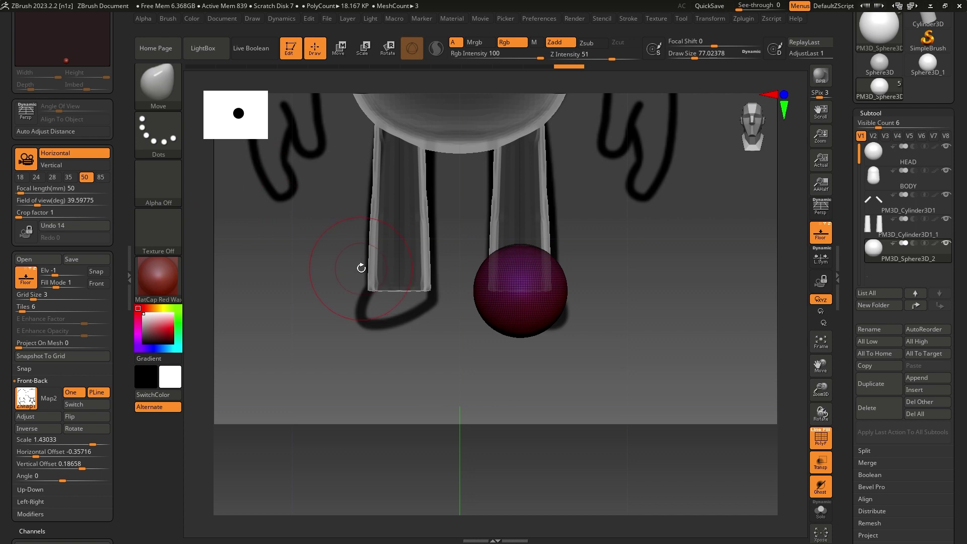
key(ctrl+shift)
click(165, 83)
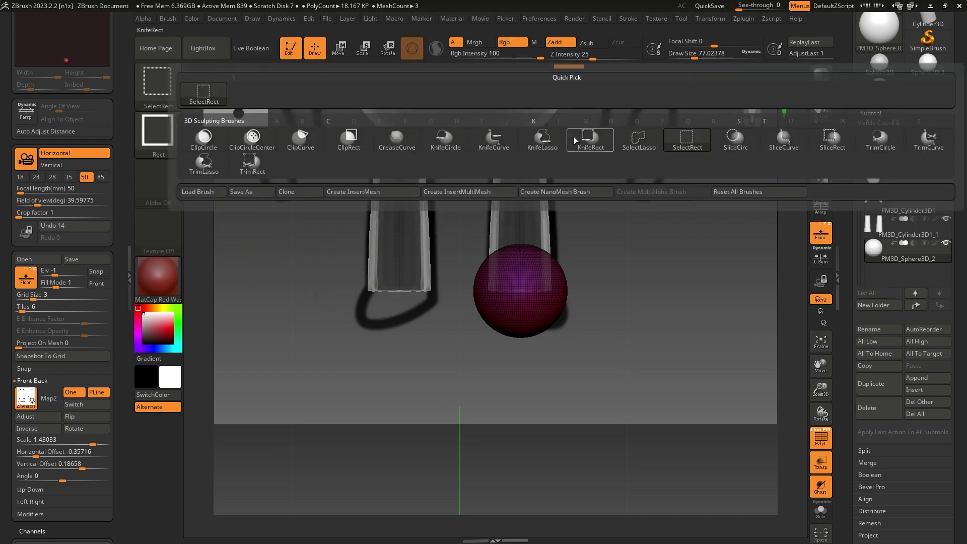
mouse_move(933, 149)
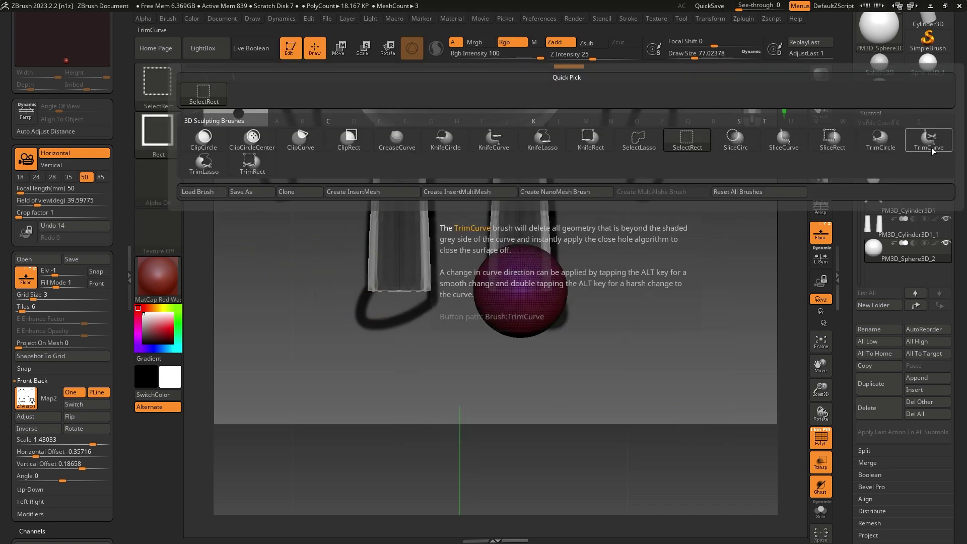
click(931, 140)
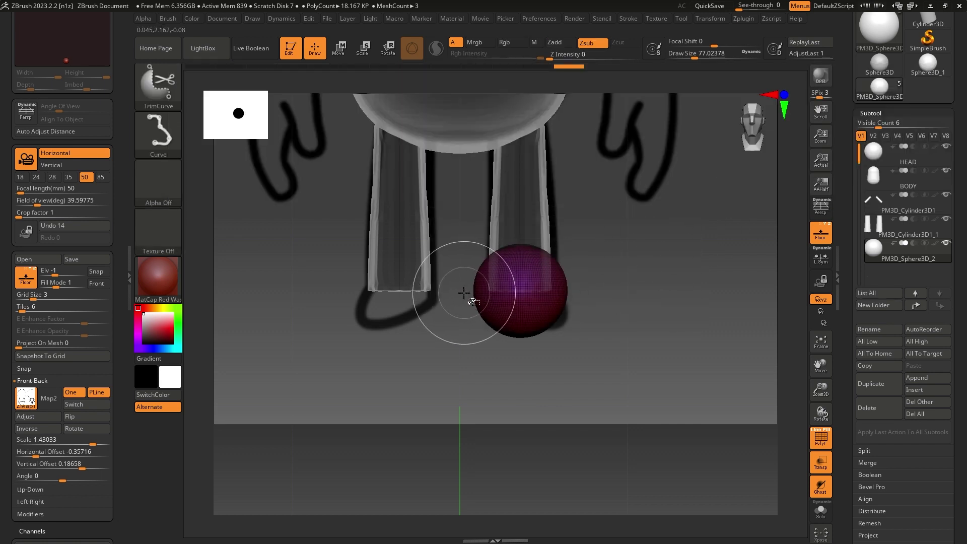
- Try halving the foot sphere with a straight horizontal TrimCurve cut, drawn once in each direction, and undo both cuts
mouse_move(464, 292)
ctrl+shift+mouse_down()
mouse_move(532, 311)
mouse_move(581, 292)
ctrl+shift+mouse_up()
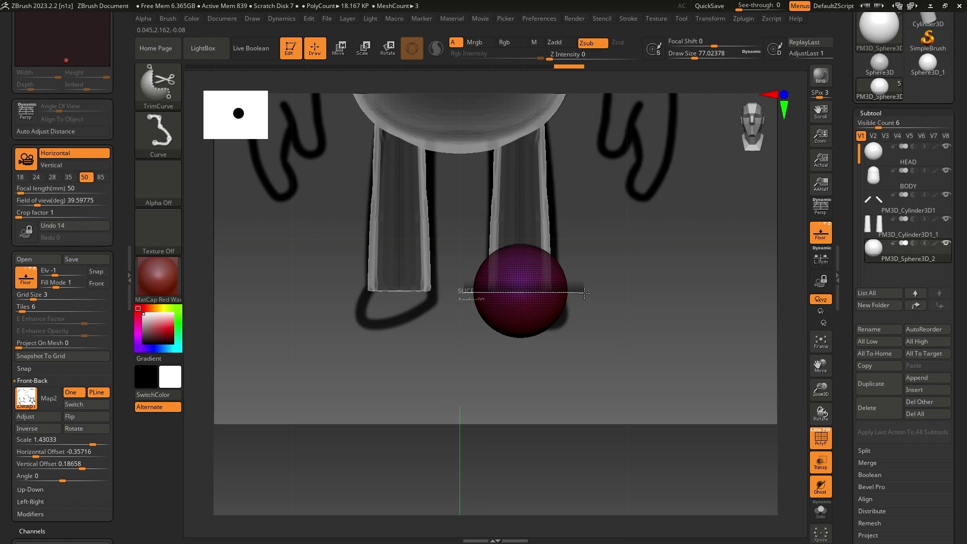
ctrl+shift+drag(584, 291, 586, 292)
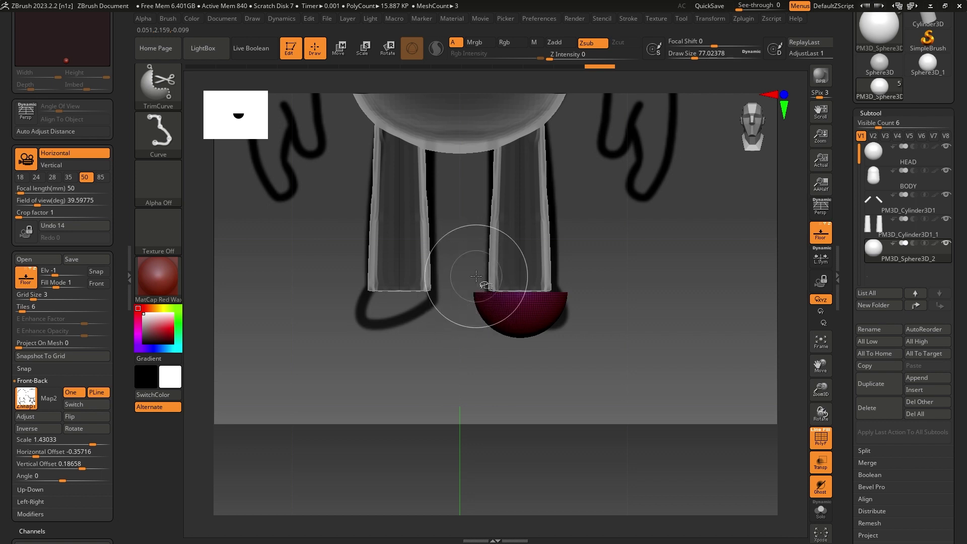
ctrl+shift+click(493, 288)
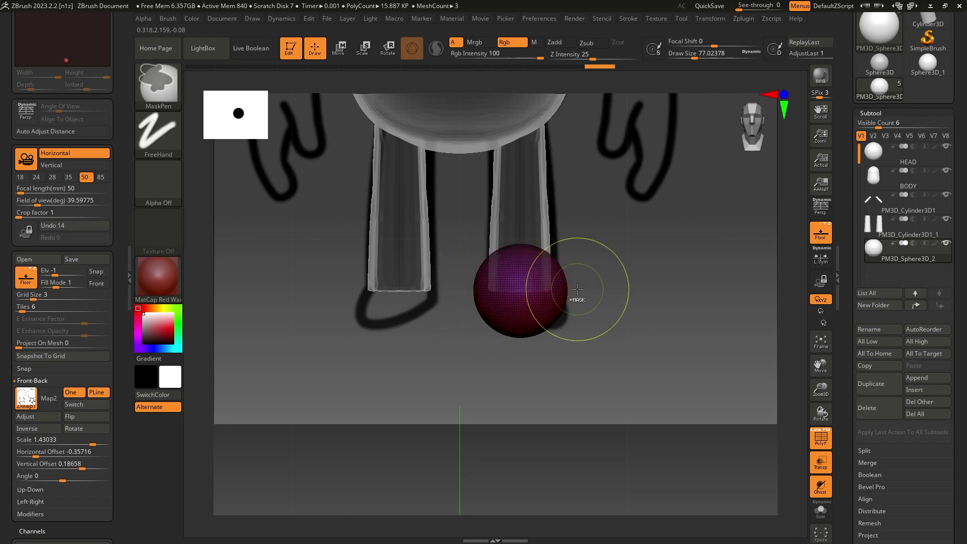
mouse_move(470, 302)
right_down()
mouse_move(482, 290)
mouse_move(498, 297)
mouse_move(484, 297)
right_up()
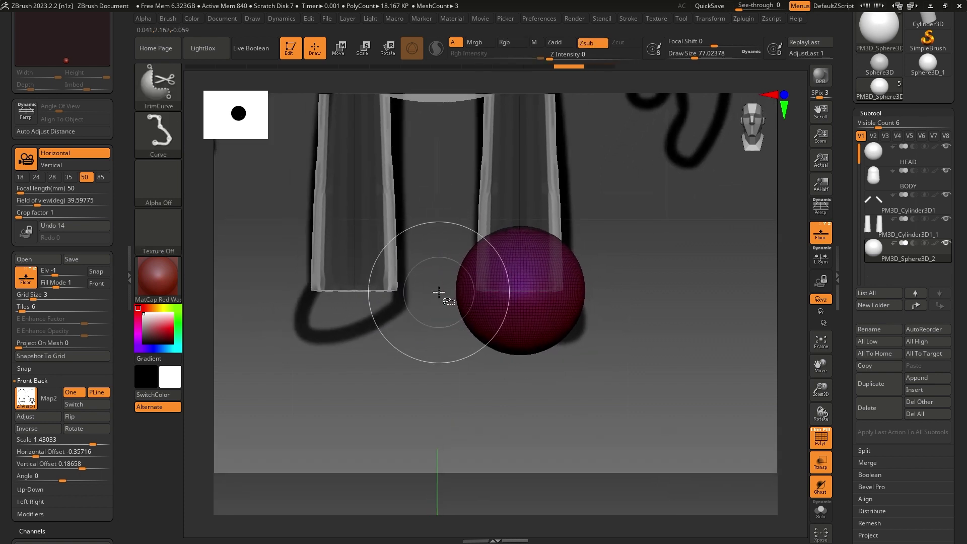
key(ctrl+shift)
key(ctrl+shift)
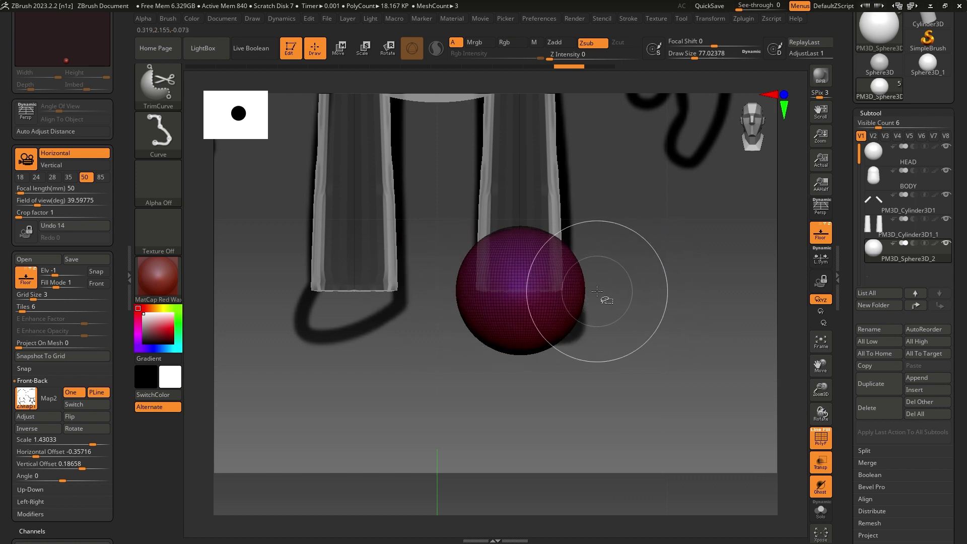
mouse_move(604, 293)
ctrl+right_down()
mouse_move(553, 292)
mouse_move(599, 295)
ctrl+right_up()
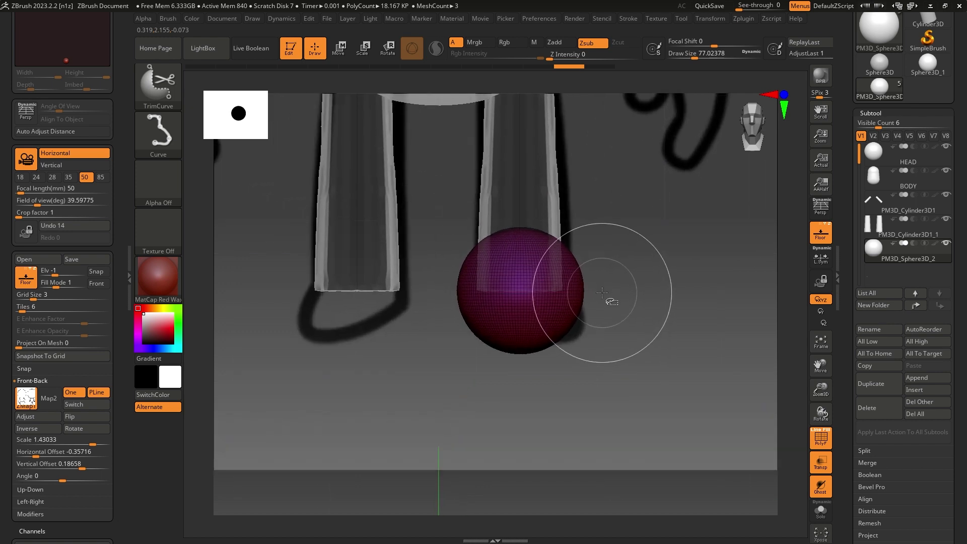
ctrl+shift+drag(602, 292, 431, 292)
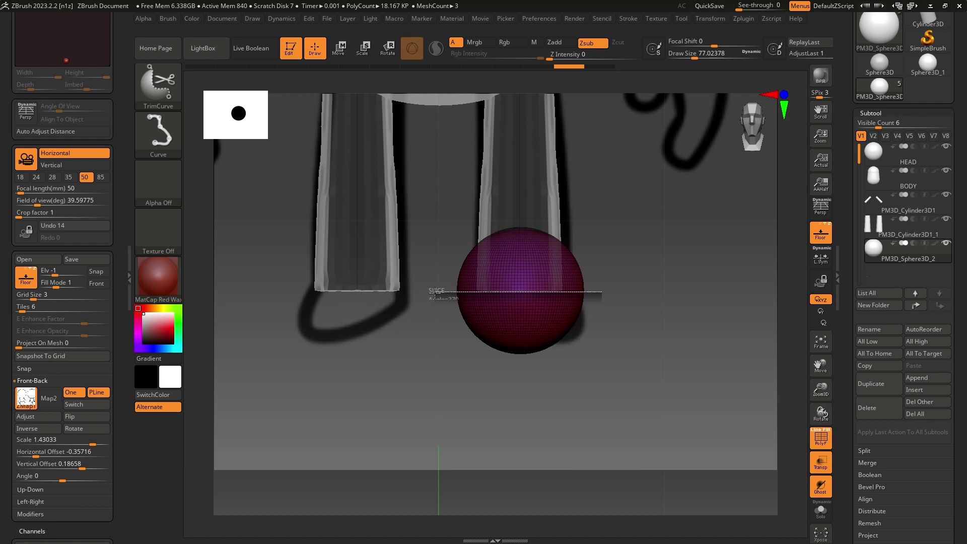
ctrl+shift+drag(435, 292, 434, 292)
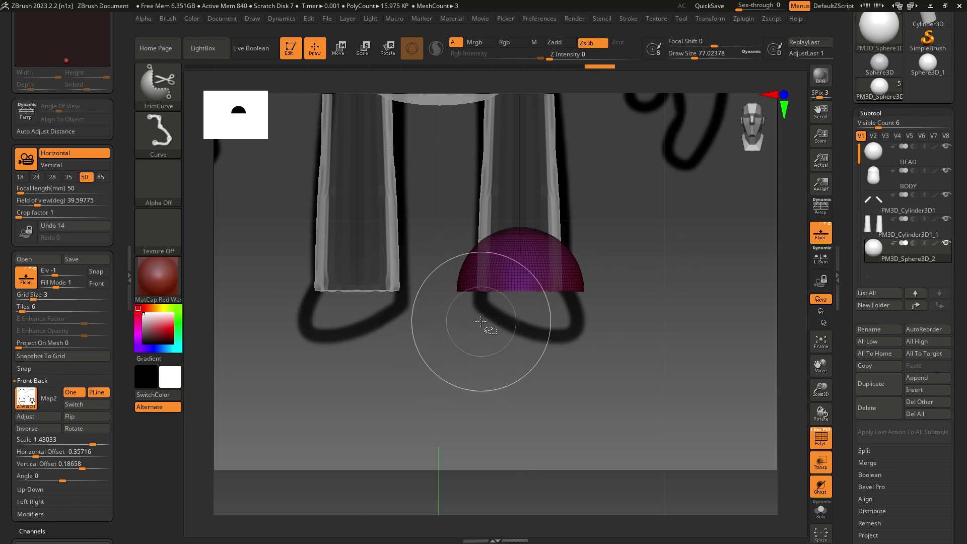
key(ctrl+shift)
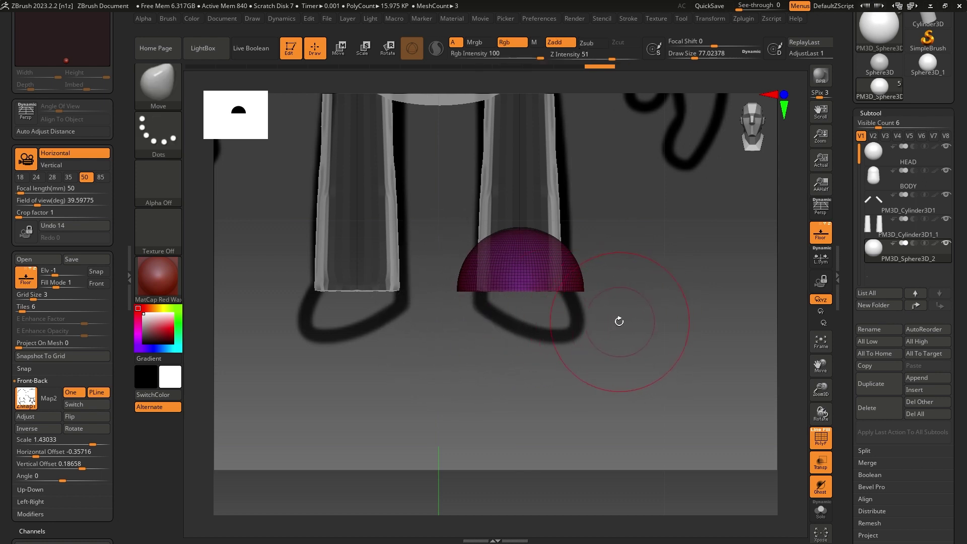
ctrl+shift+click(613, 314)
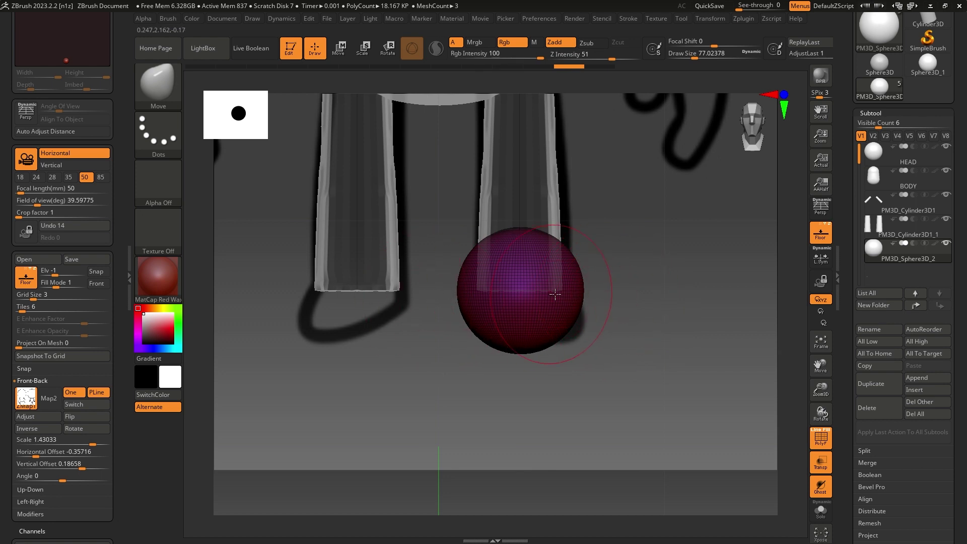
- Trim off the foot sphere's lower half with a straight horizontal cut just below the end of the leg
key(ctrl+shift)
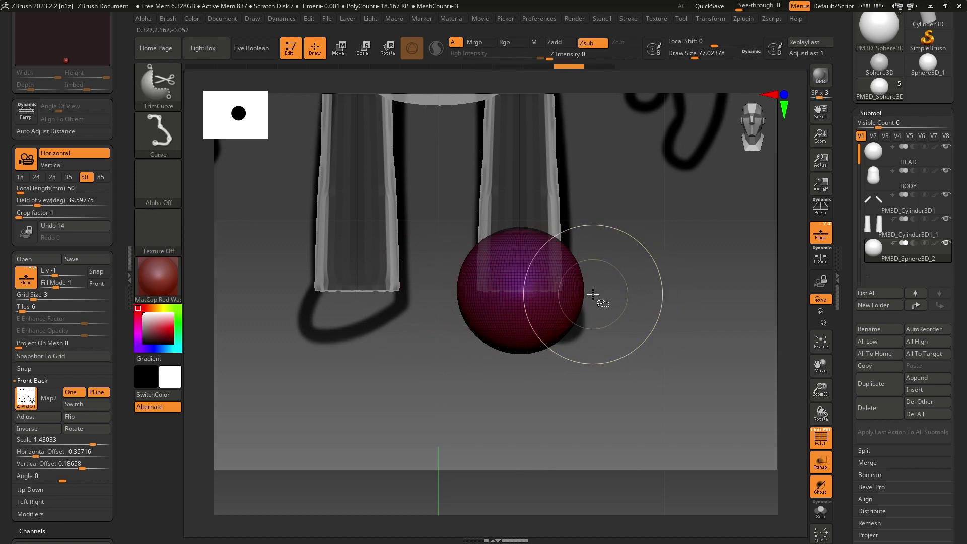
ctrl+shift+drag(600, 294, 442, 298)
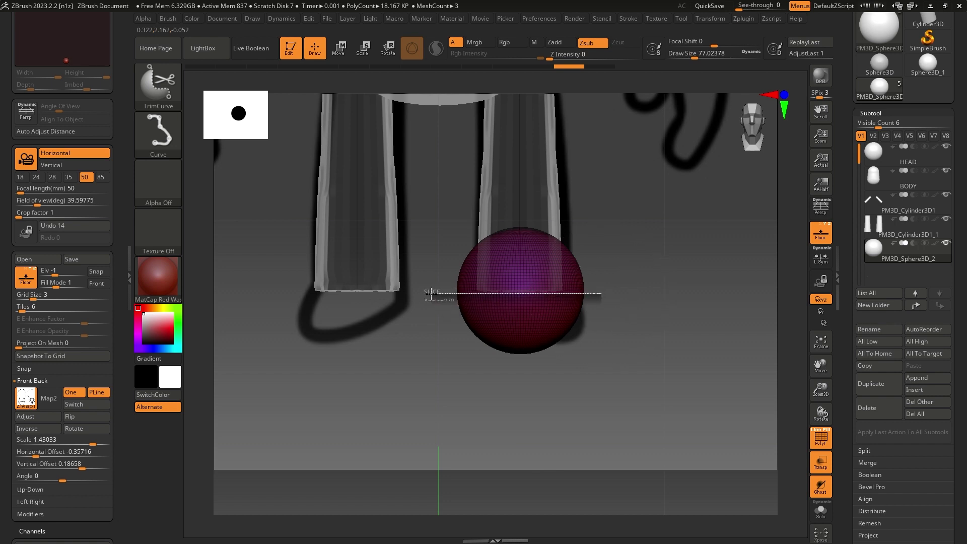
ctrl+shift+drag(436, 296, 435, 296)
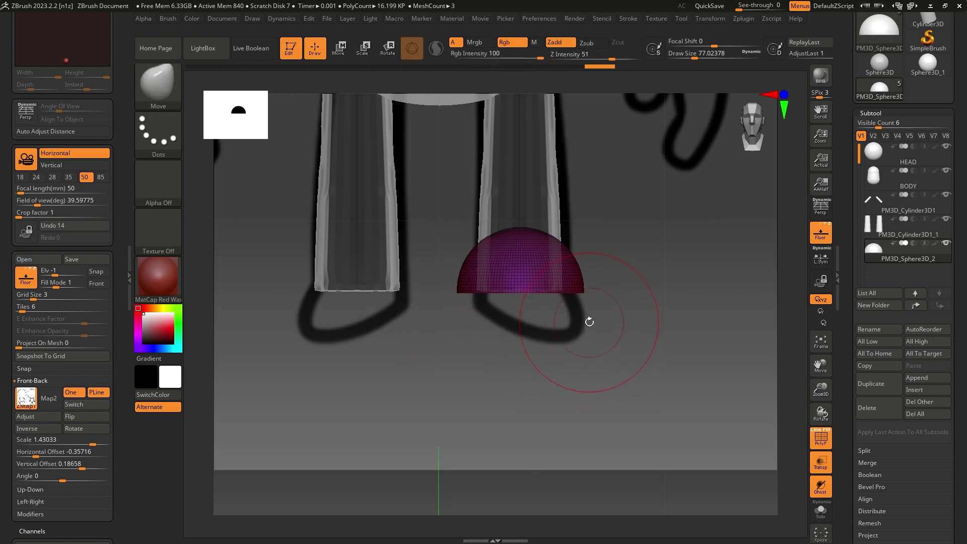
- Enlarge the Move brush to a draw size of about 97 and stretch the foot forward in side view
drag(638, 305, 588, 303)
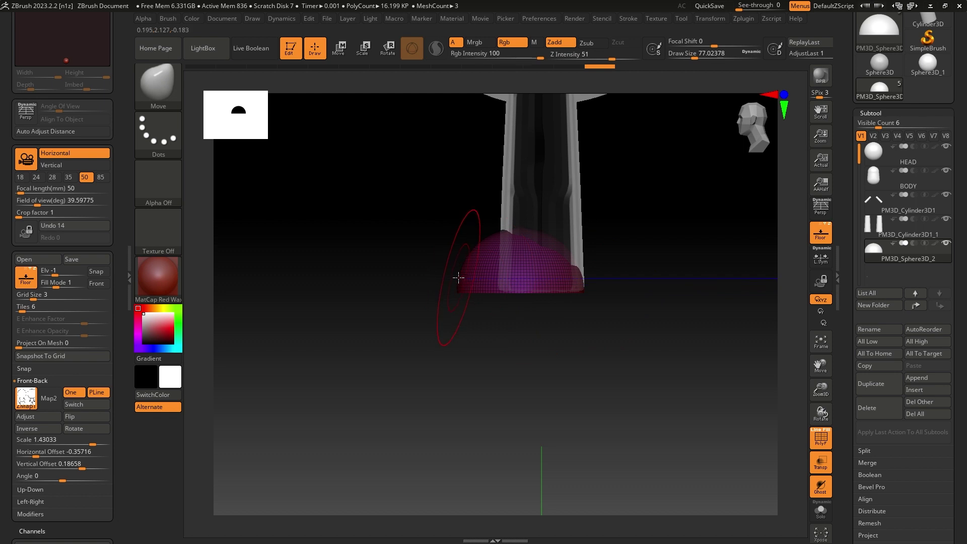
key(space)
drag(460, 276, 461, 280)
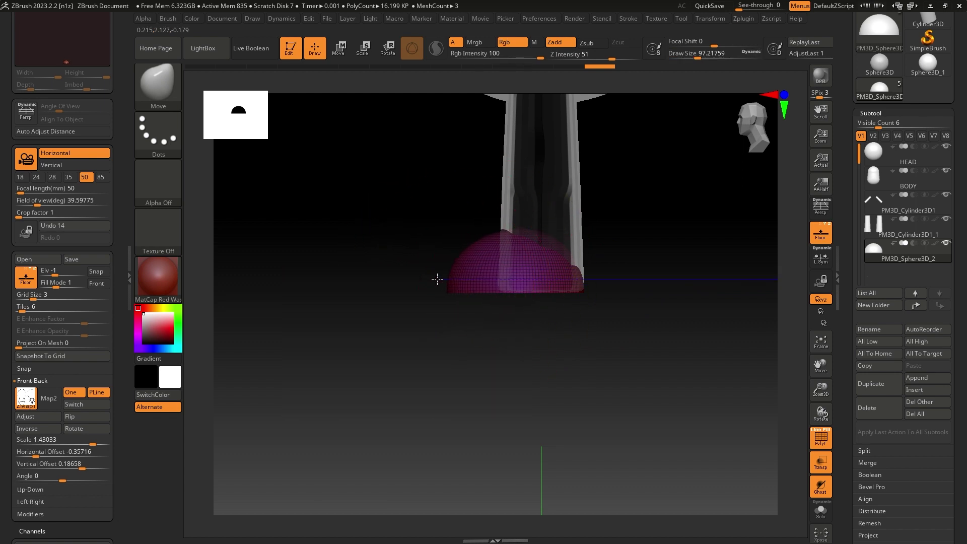
drag(438, 279, 368, 280)
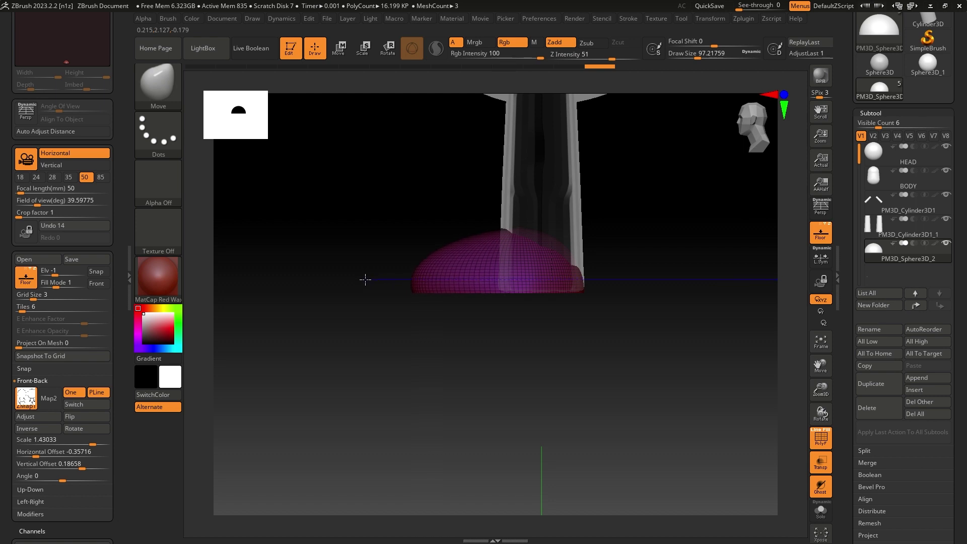
- Slim the foot's sides from the underside view with the Move brush, reshaping its egg-like outline
drag(389, 341, 527, 285)
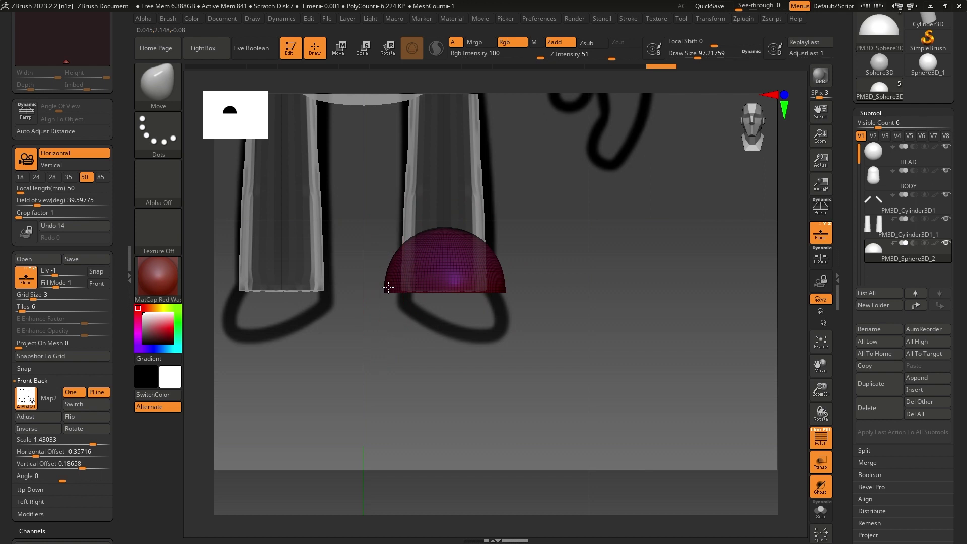
drag(488, 328, 532, 222)
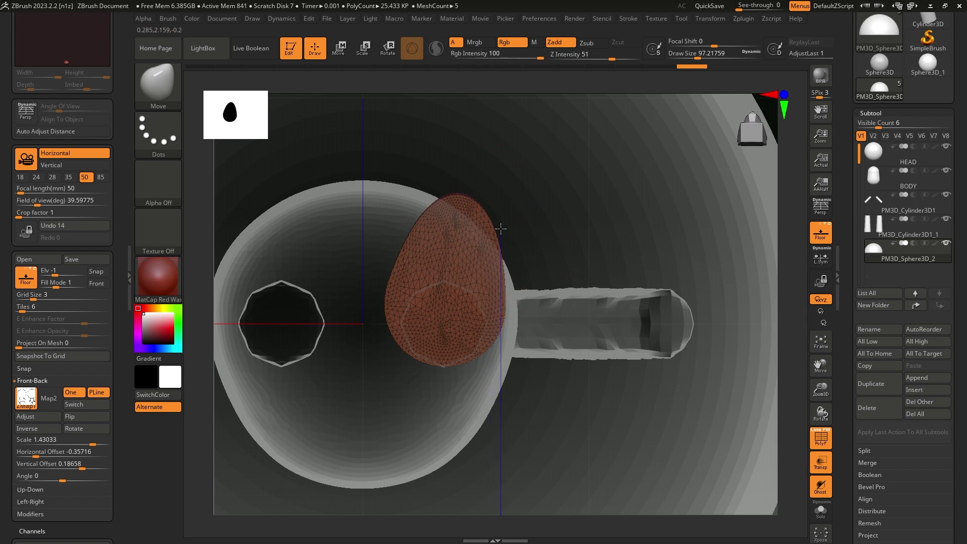
mouse_move(405, 227)
mouse_down()
mouse_move(380, 294)
mouse_move(410, 288)
mouse_up()
drag(507, 289, 500, 294)
drag(491, 342, 487, 344)
drag(503, 297, 499, 298)
- Flatten and refine the foot's upper profile from the side, reduce the draw size to about 59, and turn off transparency
right_drag(400, 280, 395, 330)
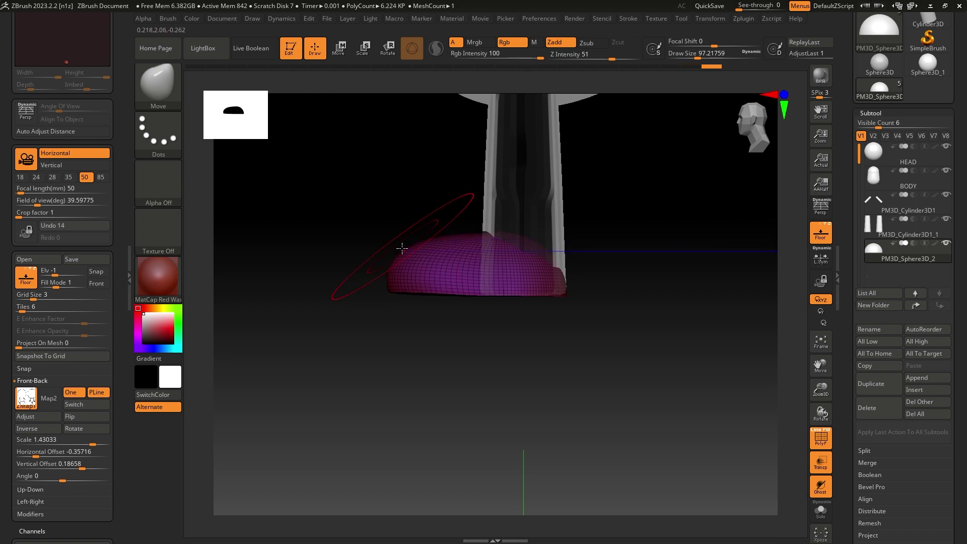
right_click(419, 245)
drag(419, 245, 413, 245)
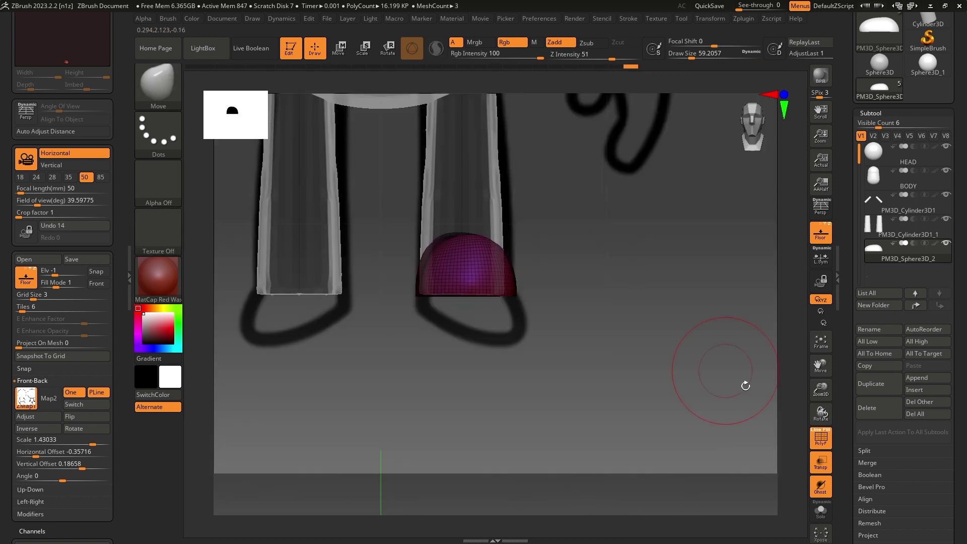
key(shift)
drag(622, 357, 540, 288)
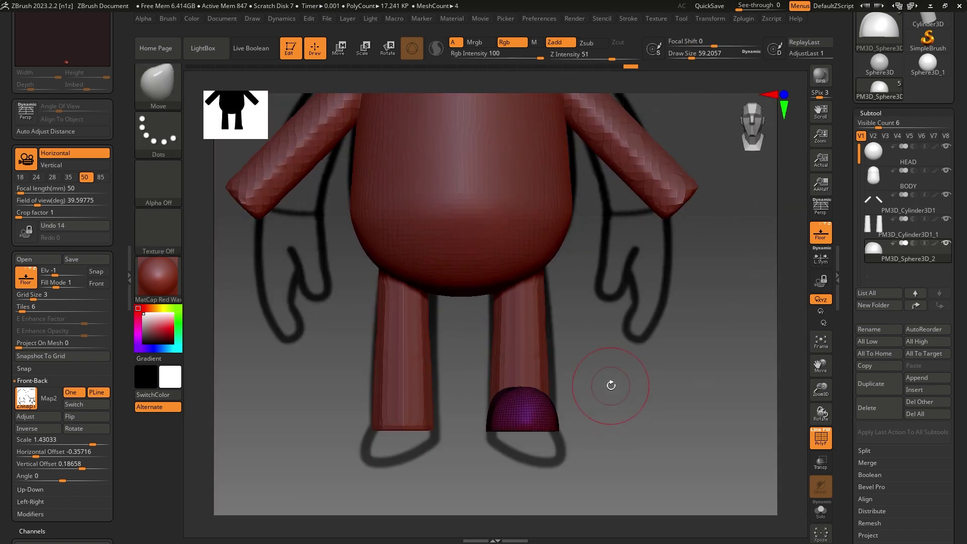
- Rotate the foot slightly about its vertical axis so the toe points outward
drag(611, 385, 521, 387)
click(363, 48)
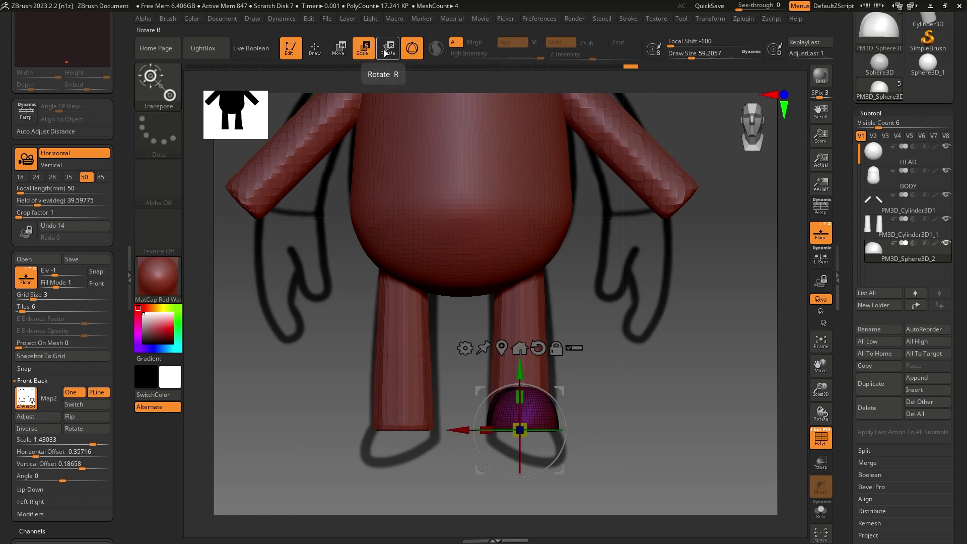
key(r)
drag(542, 430, 609, 420)
click(314, 48)
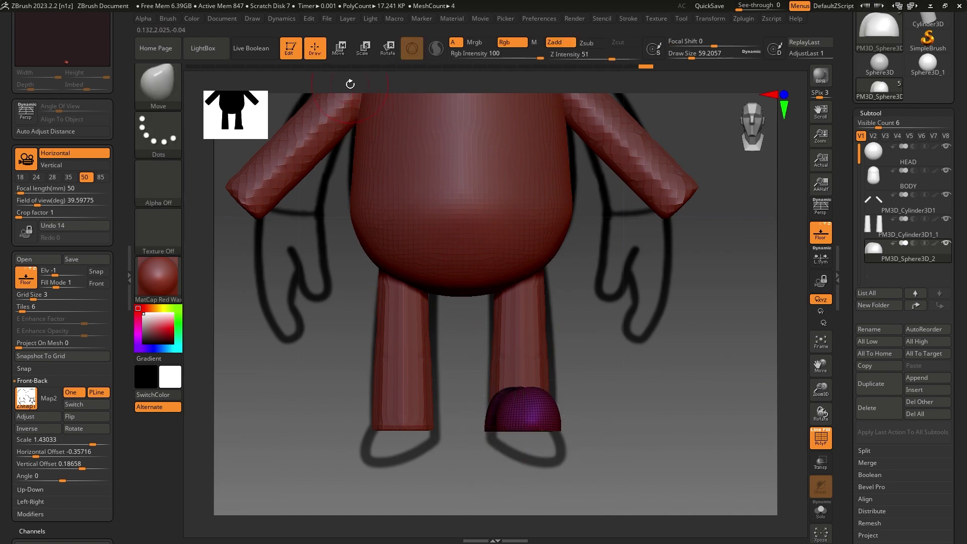
- Mirror the finished foot onto the opposite leg with Mirror And Weld
click(337, 49)
scroll(873, 318, down, 10)
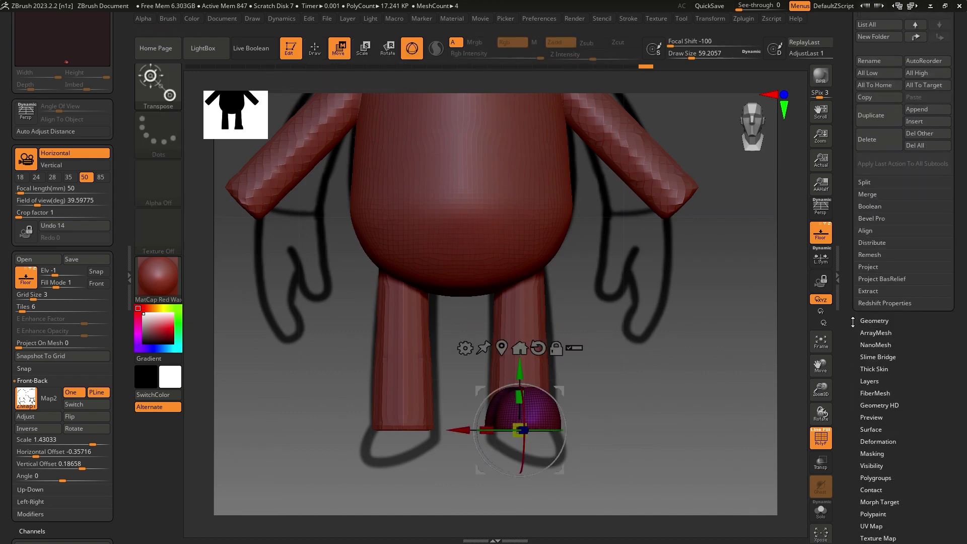
scroll(890, 248, down, 5)
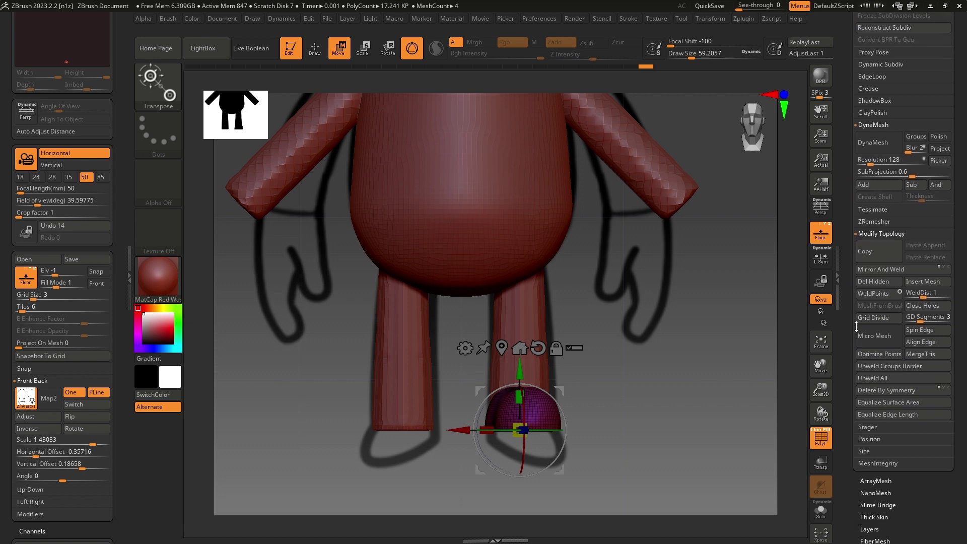
click(901, 280)
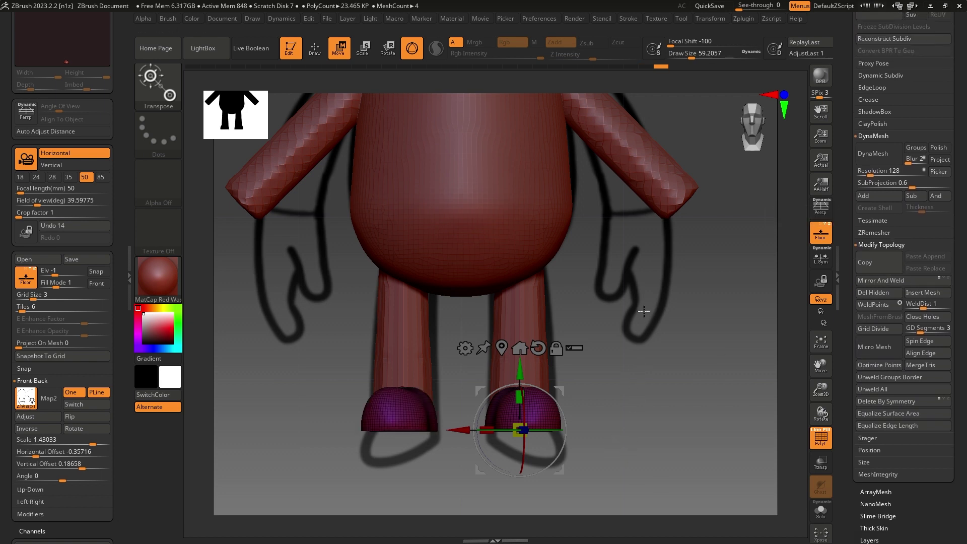
- Duplicate the head sphere and place the copy at the end of the subtool list
alt+drag(615, 296, 591, 314)
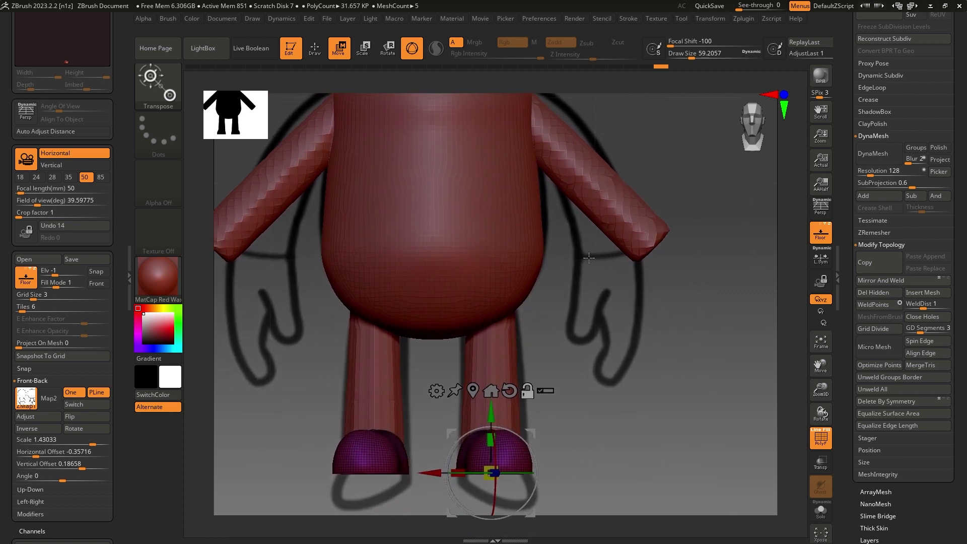
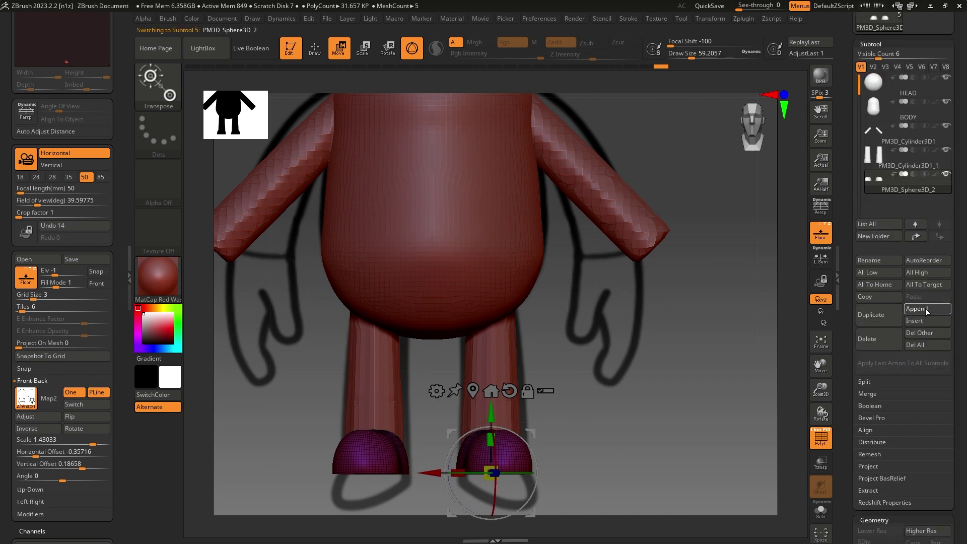
click(926, 309)
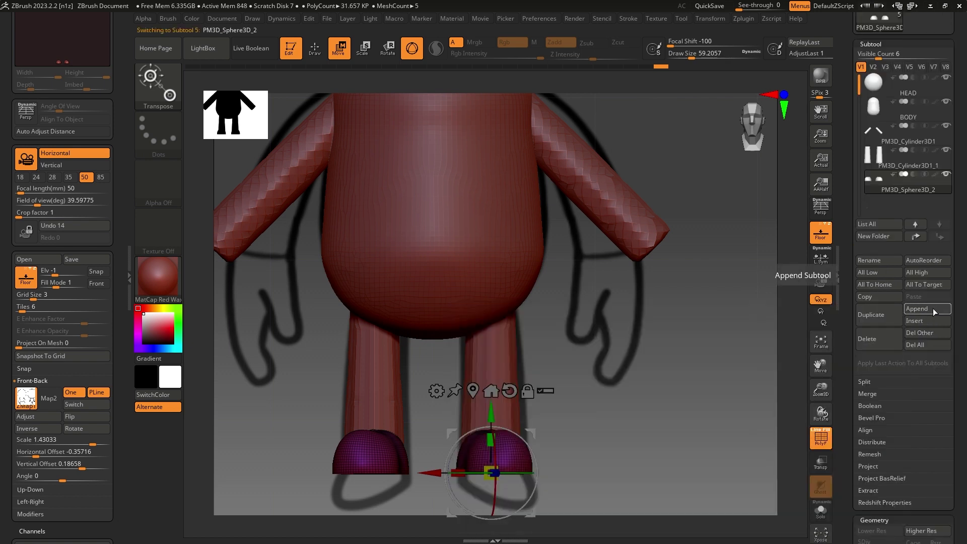
click(872, 84)
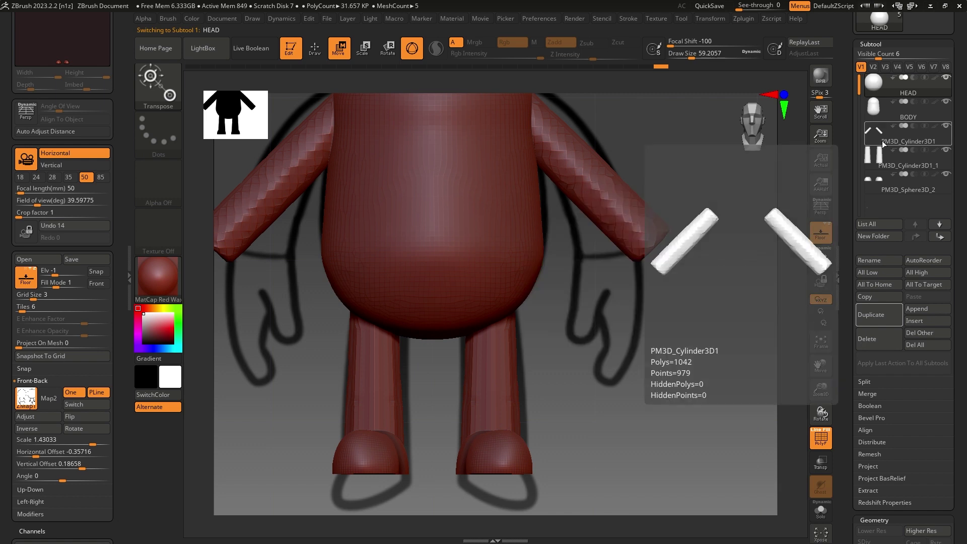
click(878, 321)
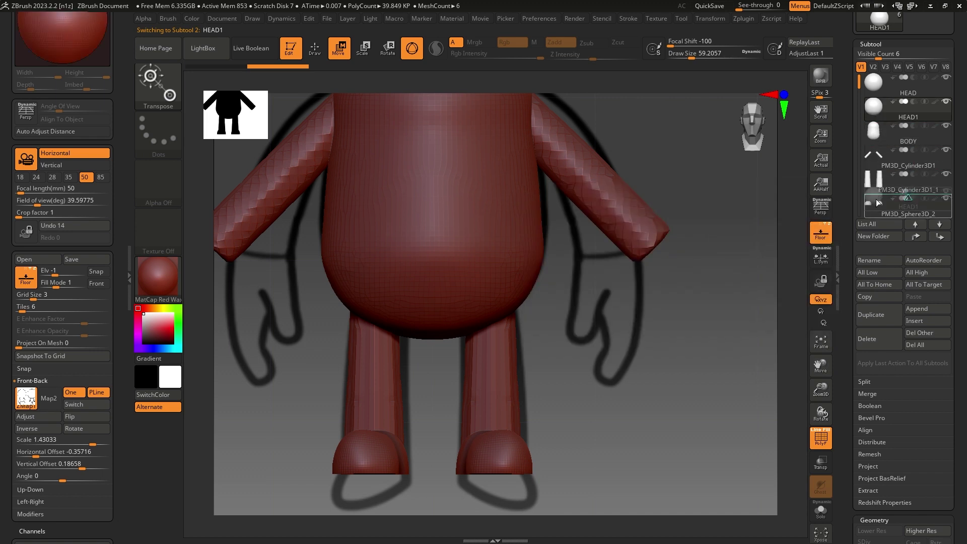
drag(877, 194, 878, 191)
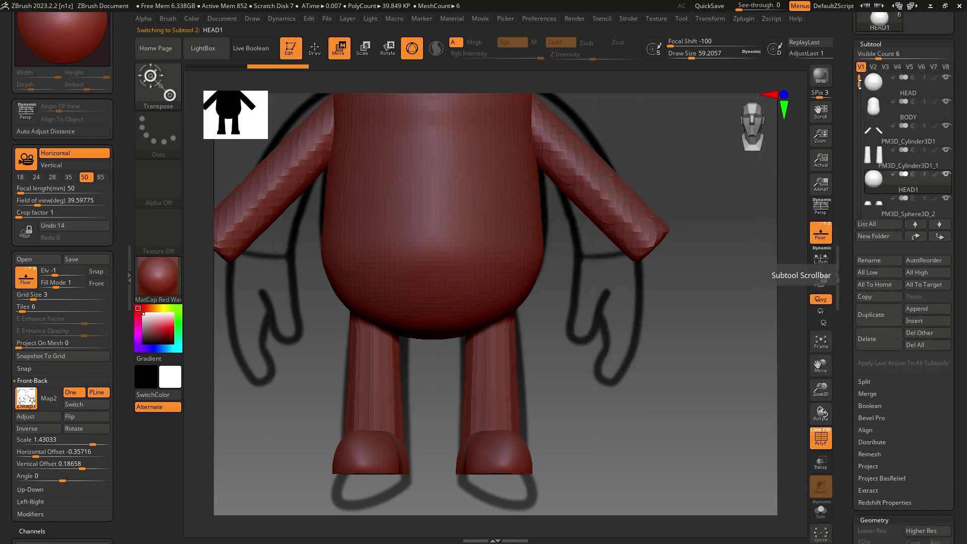
scroll(864, 121, down, 1)
drag(873, 155, 871, 198)
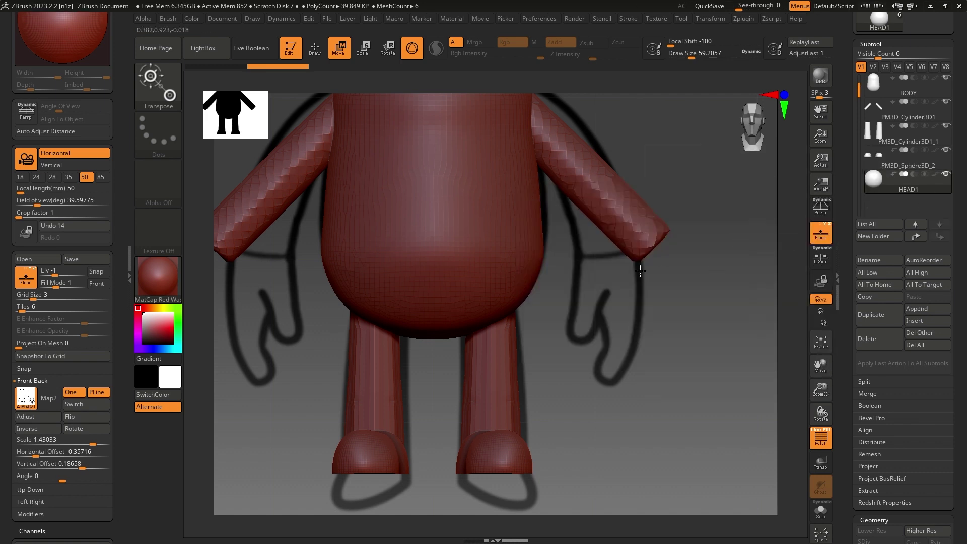
- Move the duplicated sphere out of the head and scale it down to palm size over the reference hand below the arm
alt+drag(670, 297, 608, 478)
drag(476, 99, 477, 332)
alt+drag(701, 420, 691, 269)
drag(470, 239, 439, 254)
drag(466, 176, 467, 238)
drag(401, 300, 516, 299)
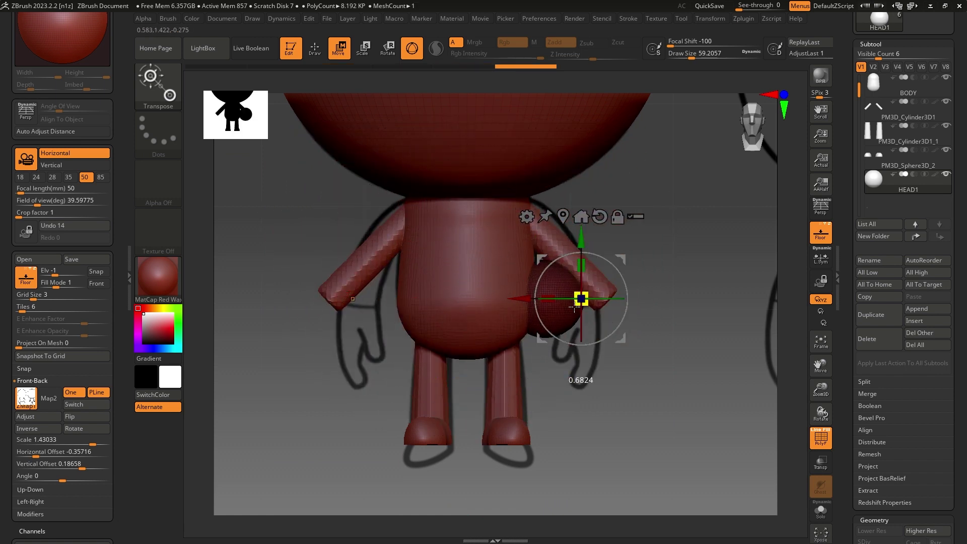
drag(573, 308, 594, 295)
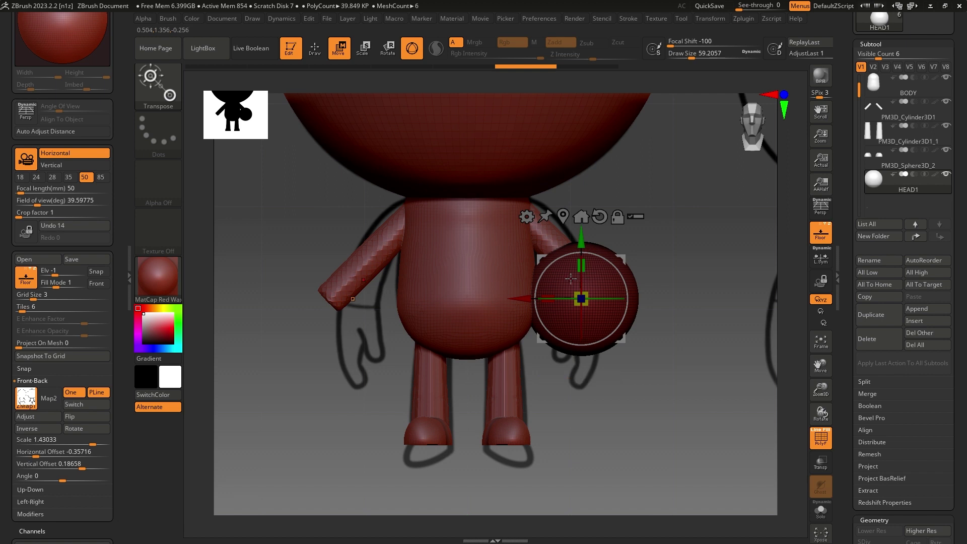
mouse_move(586, 292)
mouse_down()
mouse_move(573, 302)
mouse_move(583, 291)
mouse_up()
drag(581, 234, 540, 291)
scroll(584, 260, up, 5)
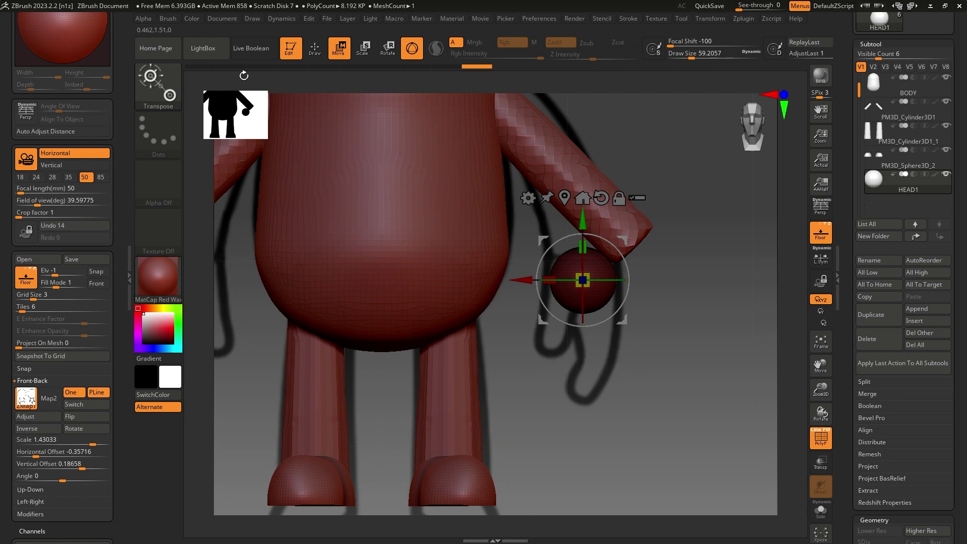
- Stretch the hand sphere downward along the reference palm with the Move brush, using draw sizes of about 90 and 59
click(315, 47)
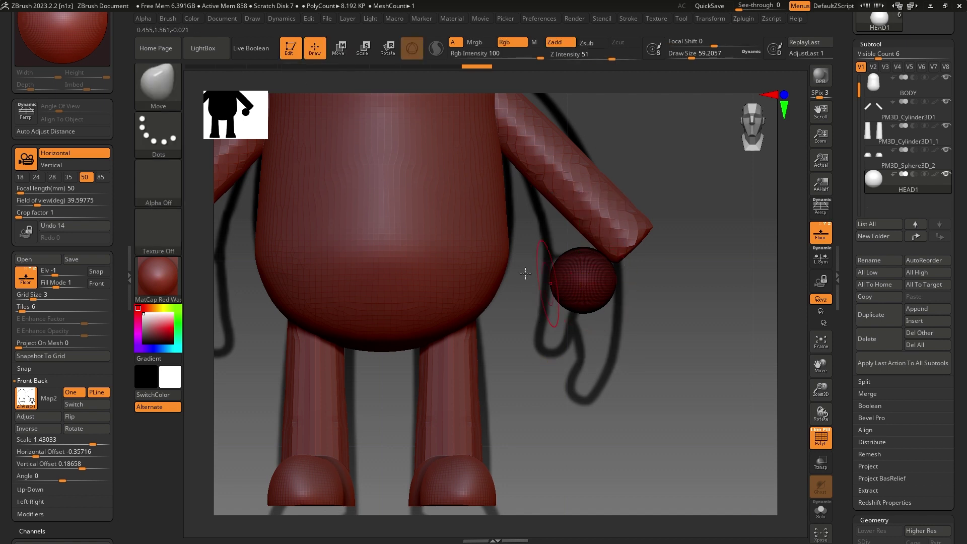
key(space)
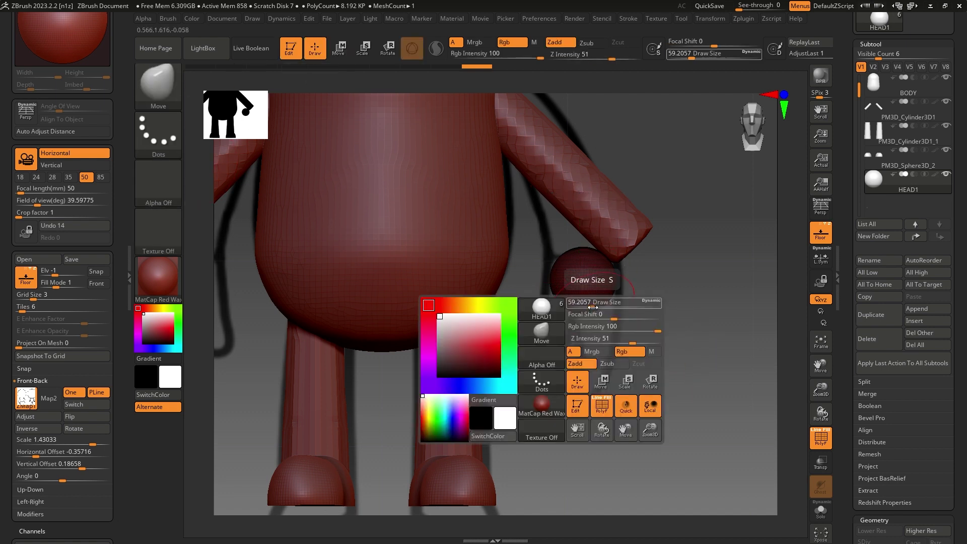
drag(593, 306, 599, 308)
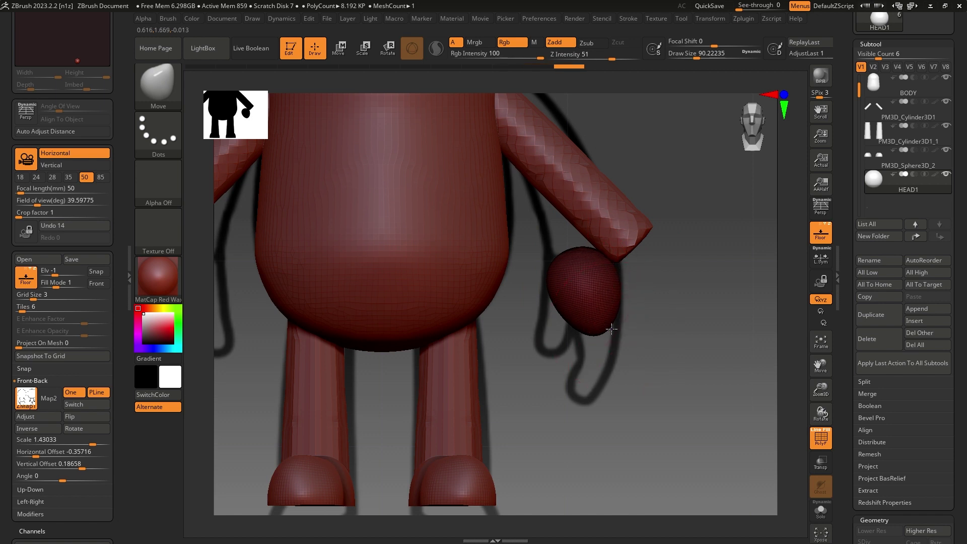
key(space)
drag(610, 333, 599, 335)
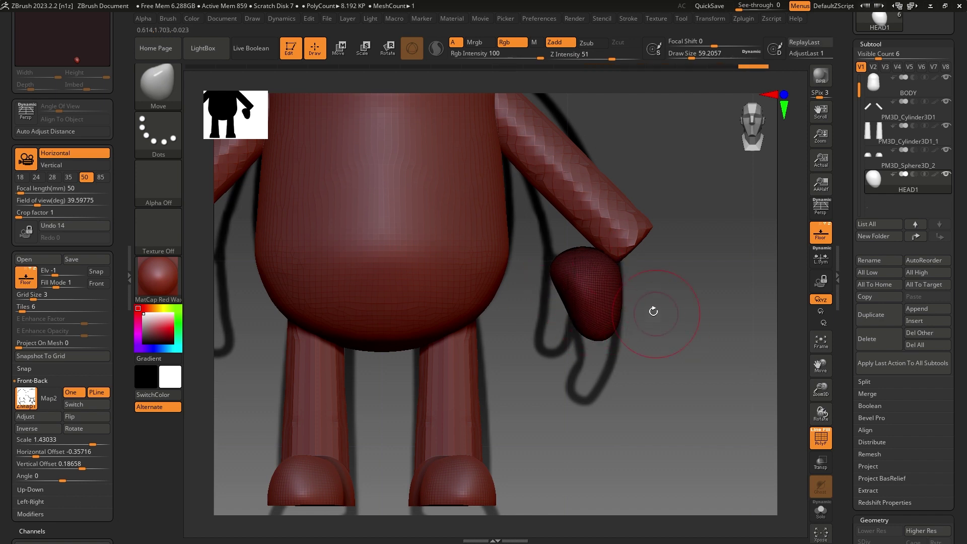
- Refine the palm's outline from the side and front with the Move brush
shift+right_drag(581, 248, 660, 320)
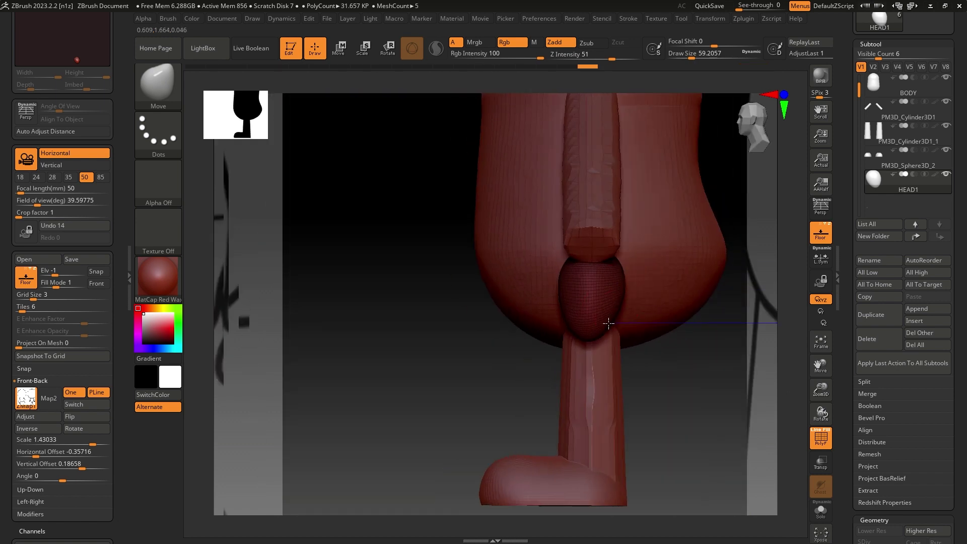
shift+right_drag(620, 274, 656, 287)
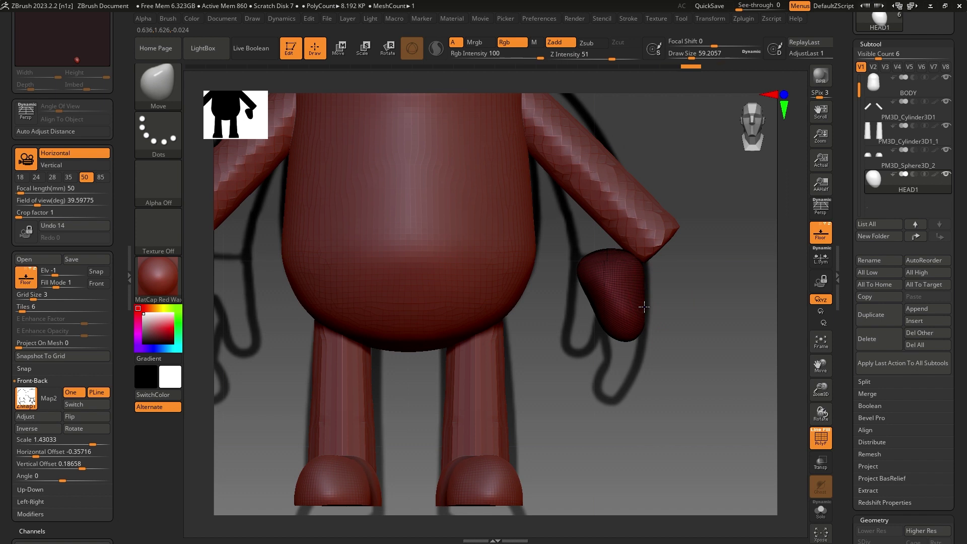
right_drag(639, 330, 679, 310)
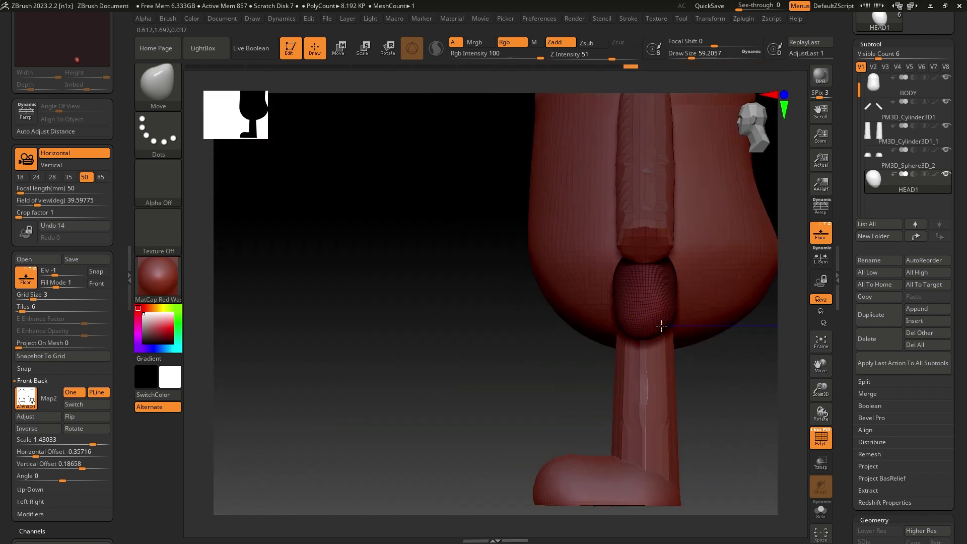
shift+right_drag(698, 342, 669, 302)
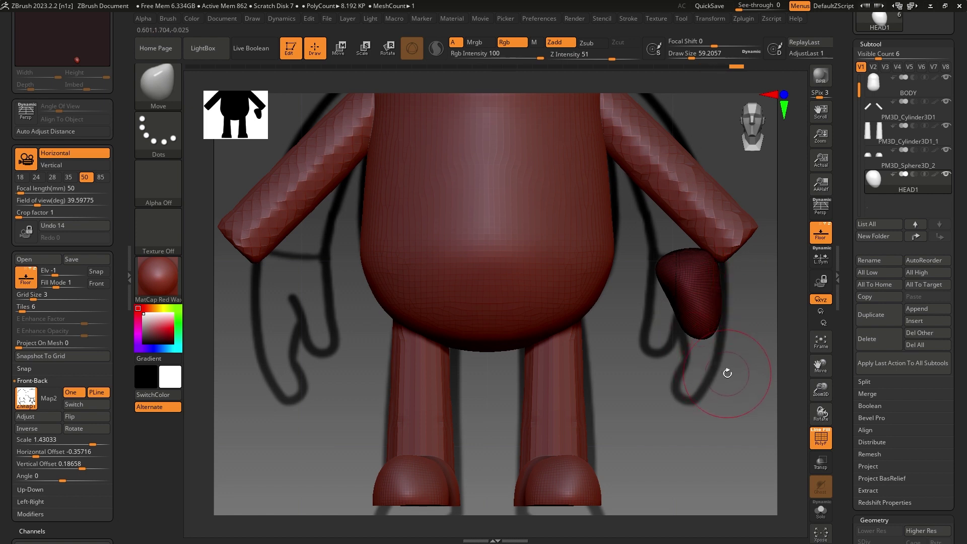
alt+drag(726, 367, 682, 344)
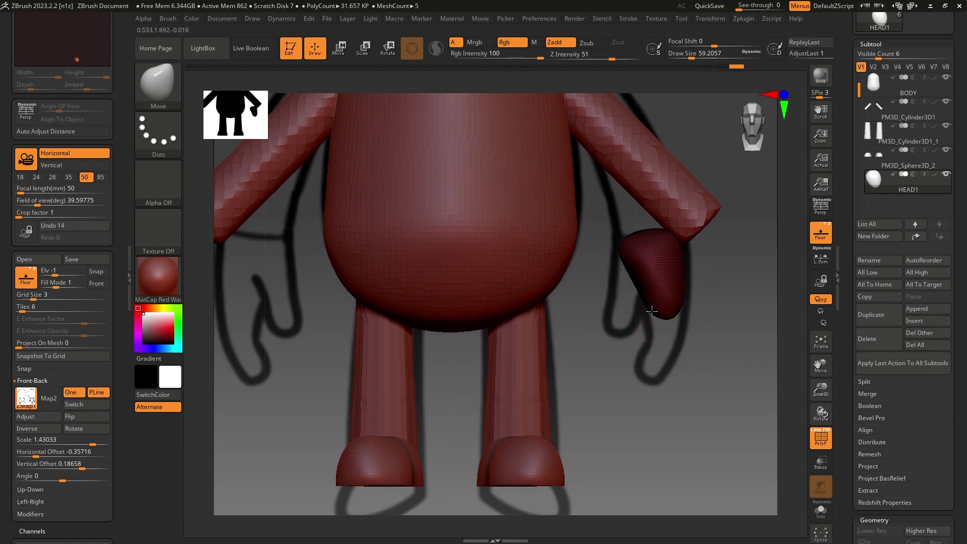
alt+drag(705, 310, 695, 352)
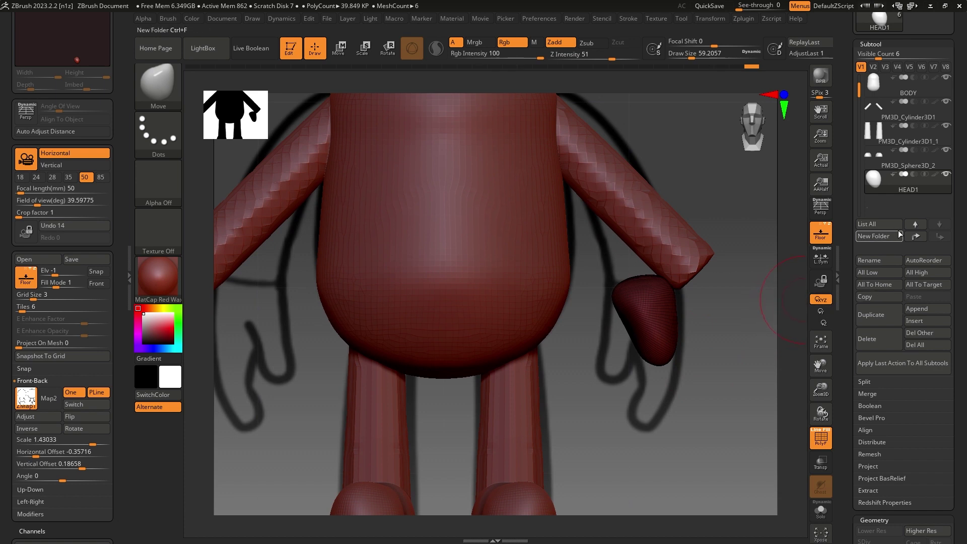
- Append a Cylinder3D as a new subtool and make it the active one
click(923, 309)
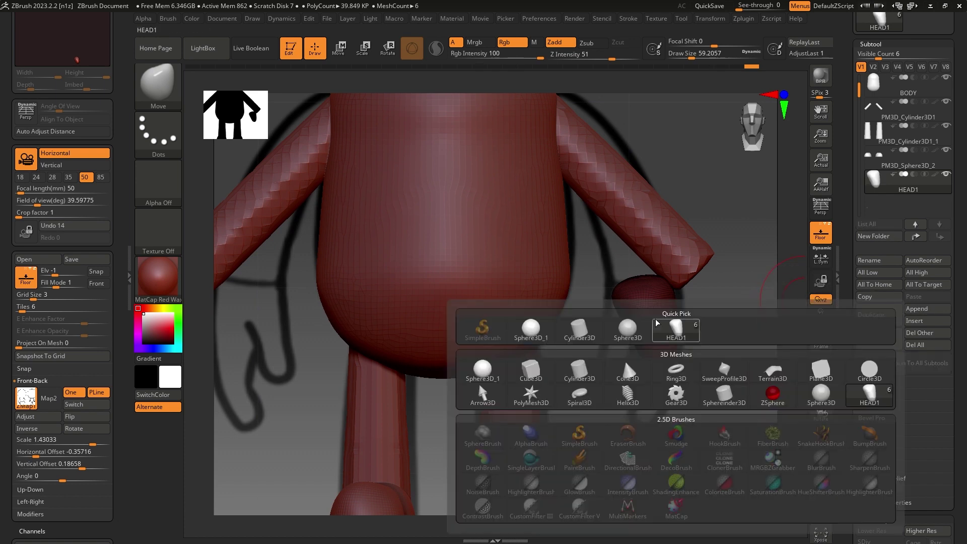
mouse_move(587, 332)
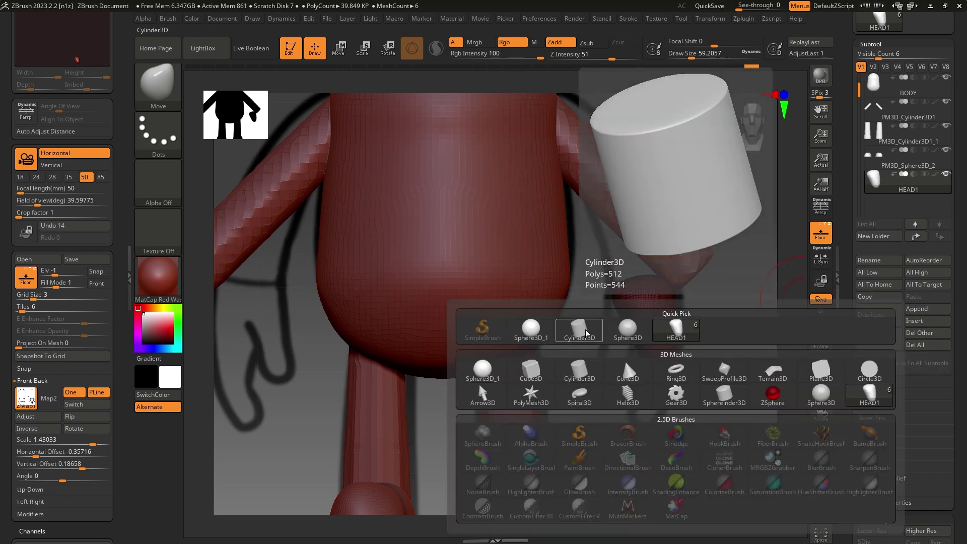
click(587, 333)
key(Down)
alt+drag(766, 216, 601, 317)
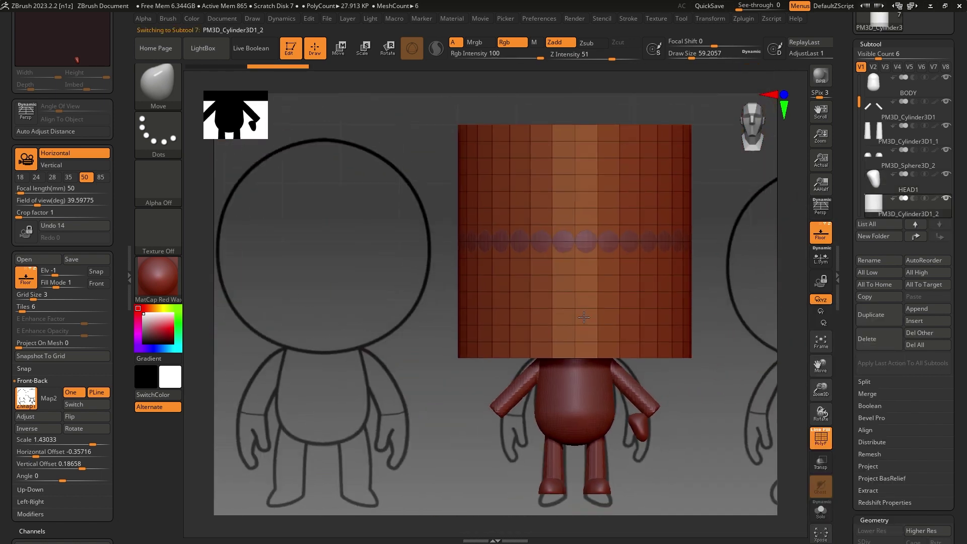
- Shrink the appended cylinder and move it next to the body by the hand
key(w)
drag(576, 206, 576, 344)
drag(576, 384, 505, 422)
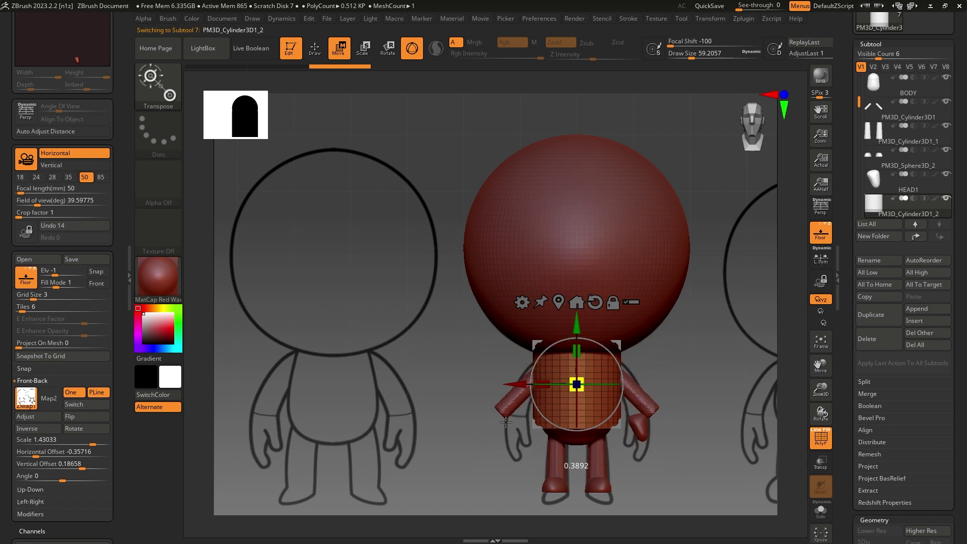
drag(577, 385, 669, 375)
- Reinitialize the cylinder as a low-poly QCyl Y with X, Y and Z resolution 2
drag(954, 471, 954, 395)
click(872, 379)
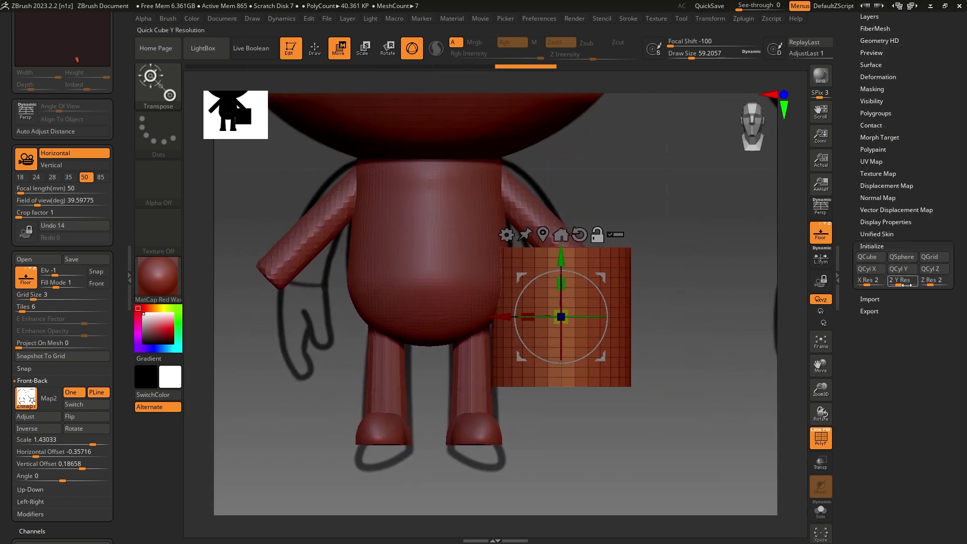
click(903, 269)
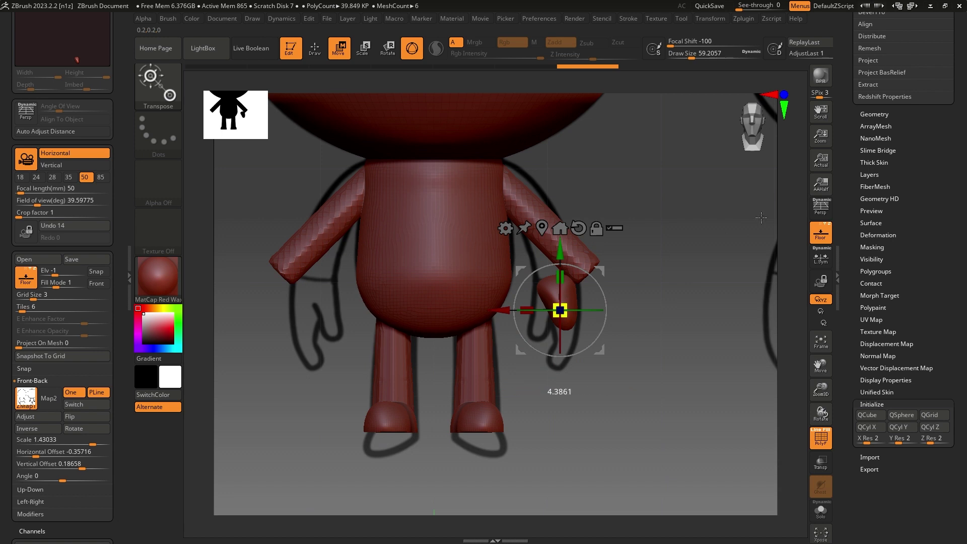
- Undo the stray scaling, turn on transparency and position the gizmo on the low-poly cylinder inside the head
drag(570, 323, 577, 332)
key(shift+f)
key(ctrl+z)
key(shift+f)
mouse_move(637, 207)
alt+right_down()
mouse_move(674, 402)
mouse_move(675, 390)
mouse_move(641, 403)
alt+right_up()
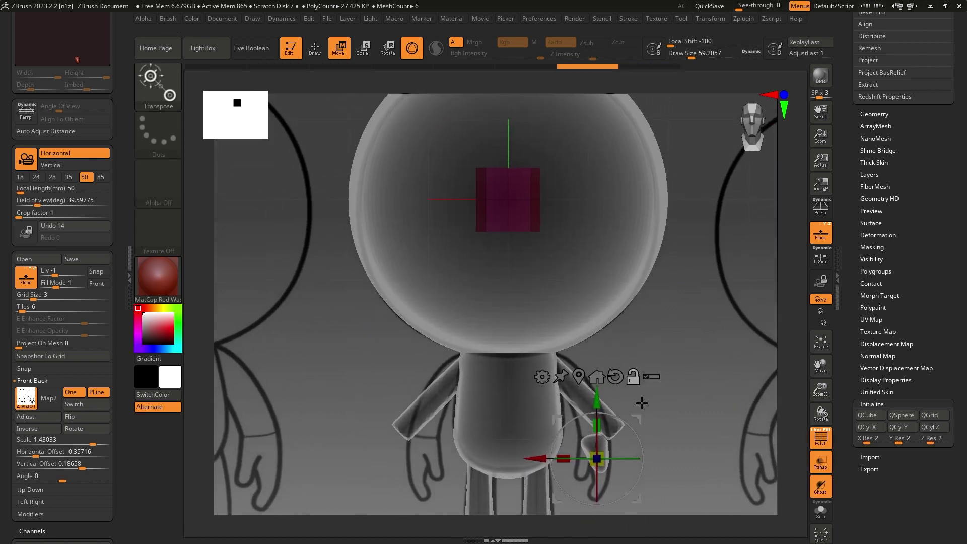
click(594, 183)
click(509, 190)
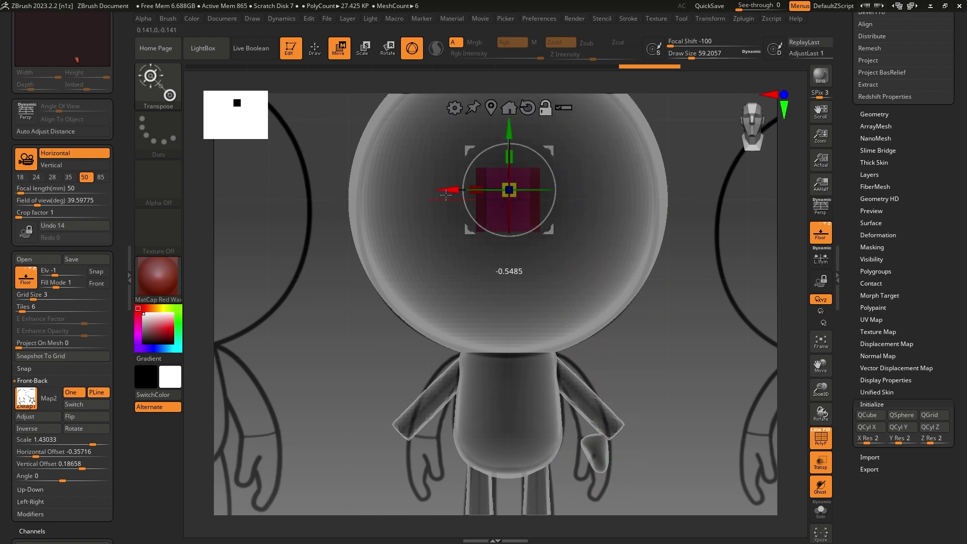
- Move the low-poly cylinder down to the hand and scale it to finger width at the palm's lower end
ctrl+drag(511, 124, 509, 375)
alt+right_drag(624, 484, 633, 332)
drag(423, 291, 554, 291)
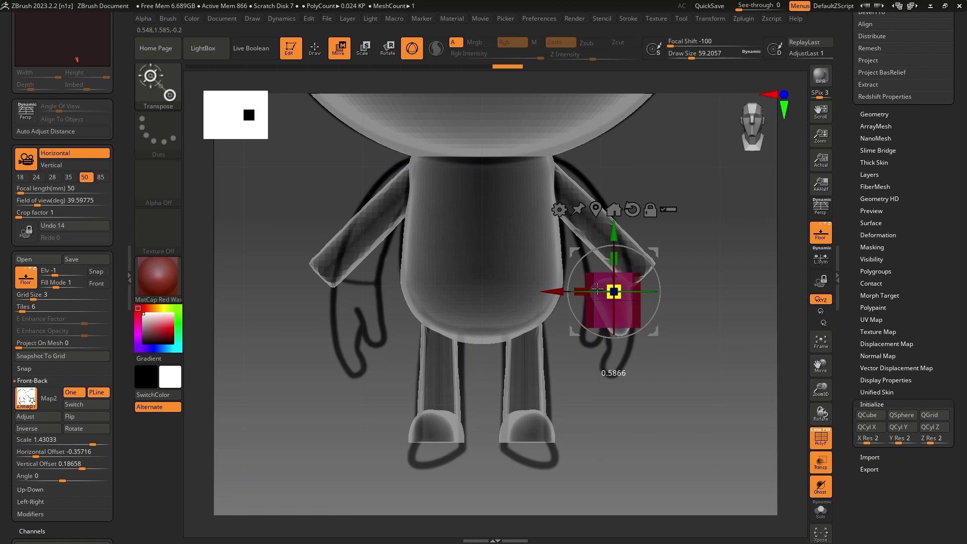
alt+drag(674, 379, 635, 347)
drag(571, 194, 571, 258)
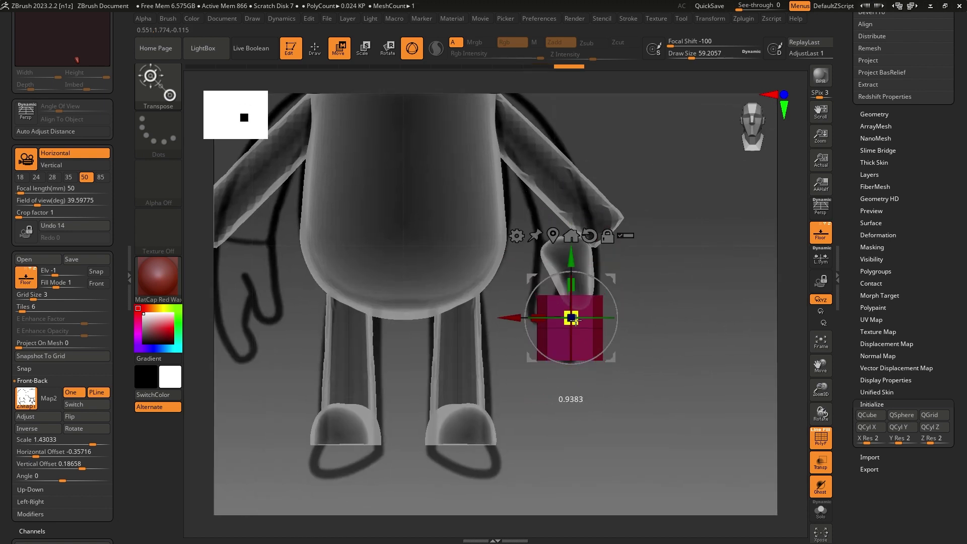
drag(554, 312, 559, 312)
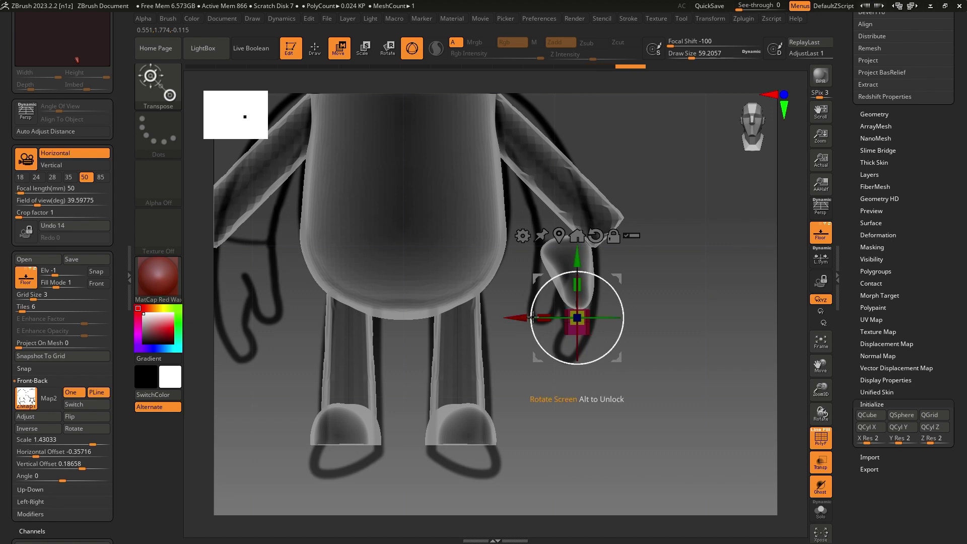
drag(573, 270, 577, 252)
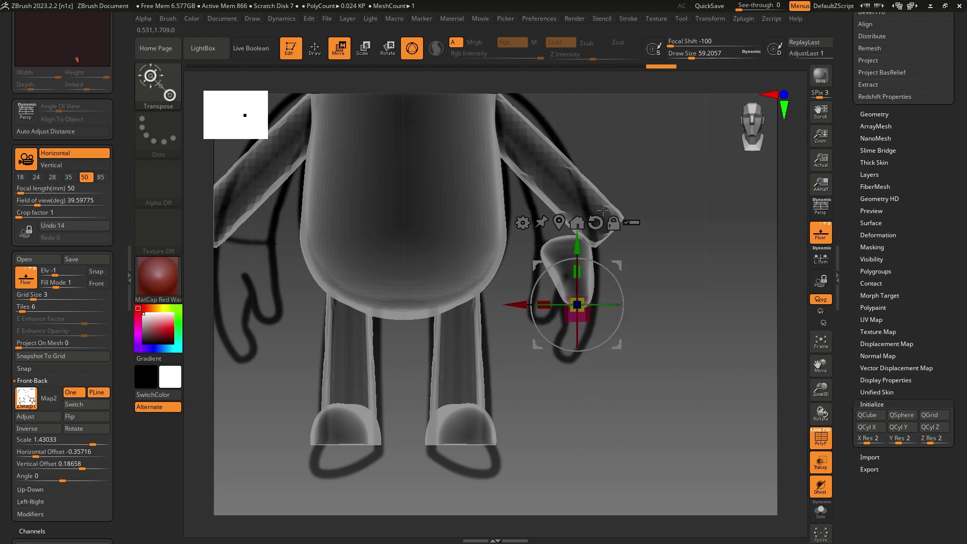
- Turn off transparency, then slim and lengthen the cylinder into a finger below the palm, checking it from the side and front
click(821, 463)
drag(674, 347, 738, 353)
drag(577, 271, 597, 210)
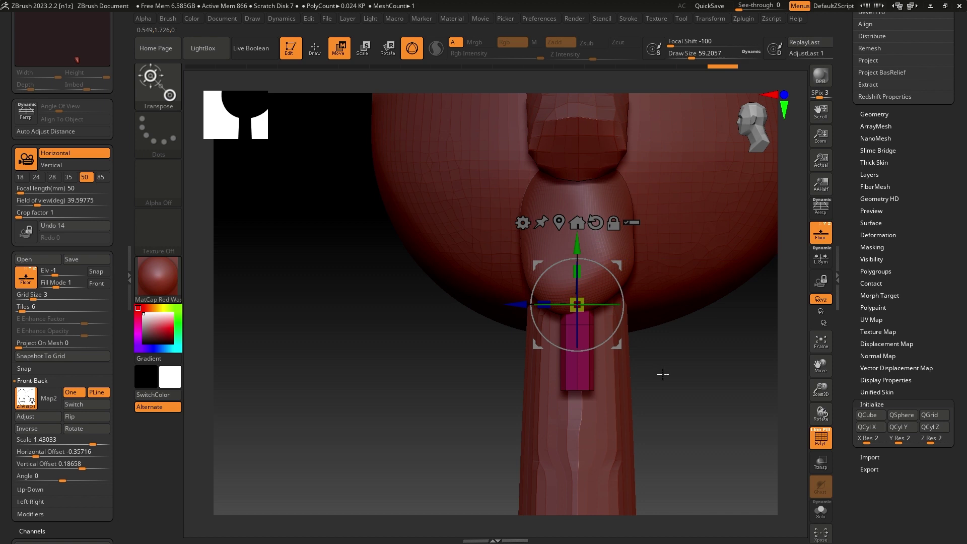
drag(658, 371, 639, 371)
drag(577, 304, 634, 369)
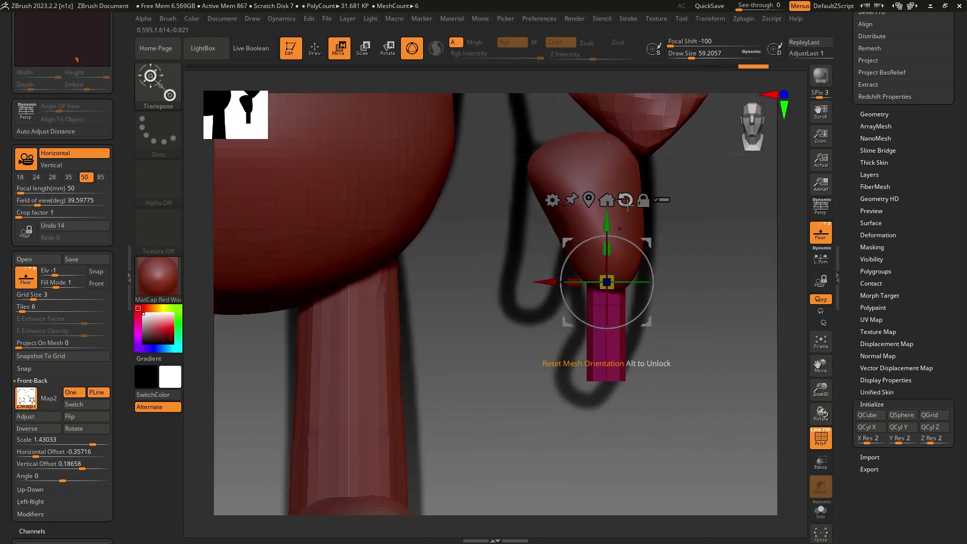
- Apply a Bend Curve deformer to the finger cylinder and shape its curve points so the finger follows the bend in the reference
click(552, 200)
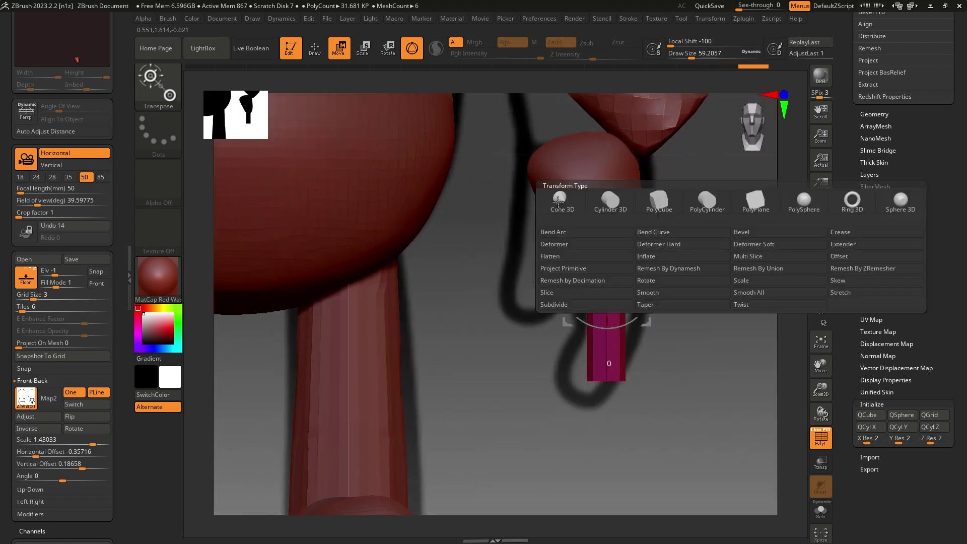
click(712, 236)
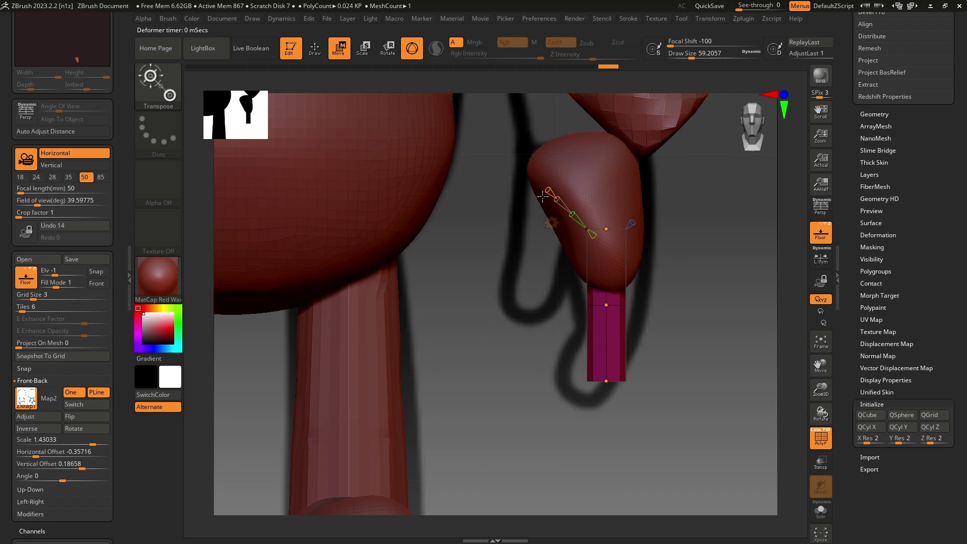
drag(606, 305, 624, 339)
drag(608, 378, 581, 393)
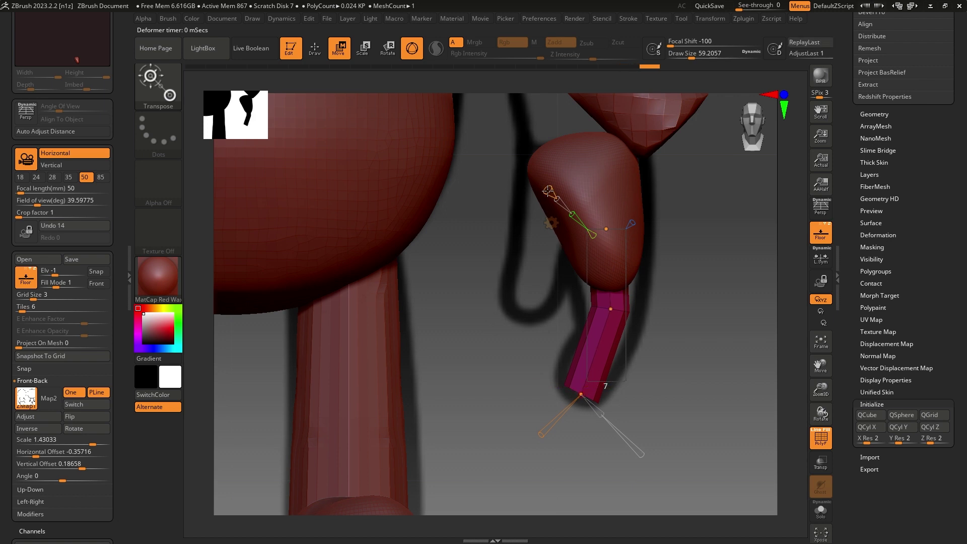
drag(581, 393, 600, 350)
drag(580, 392, 618, 303)
click(607, 229)
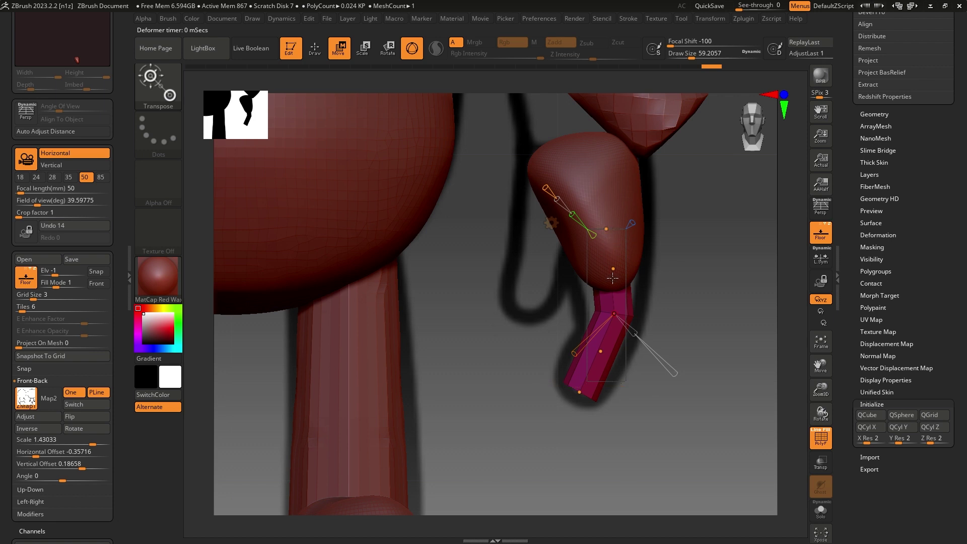
drag(613, 269, 626, 278)
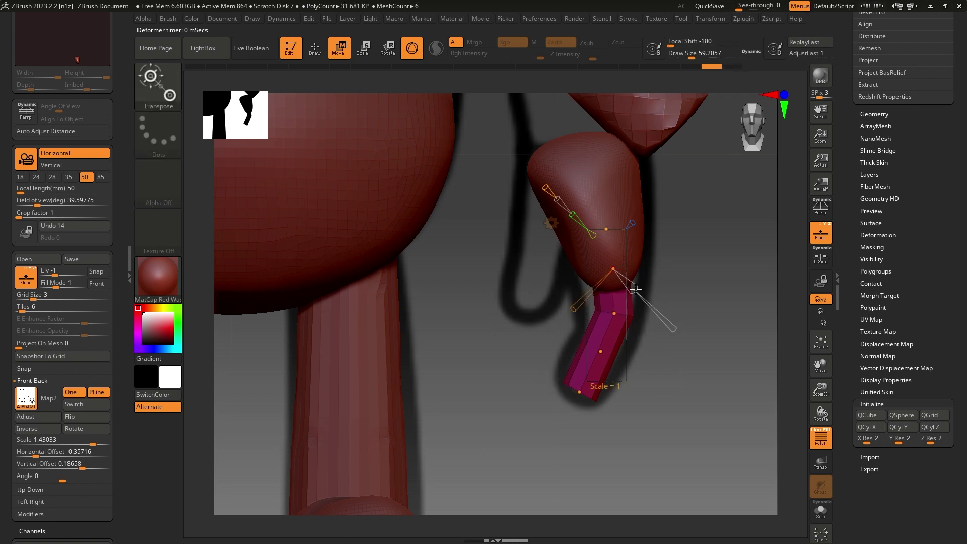
- Adjust the bend's curve resolution, return to Gizmo 3D and nudge the bent finger up toward the palm
key(ctrl+z)
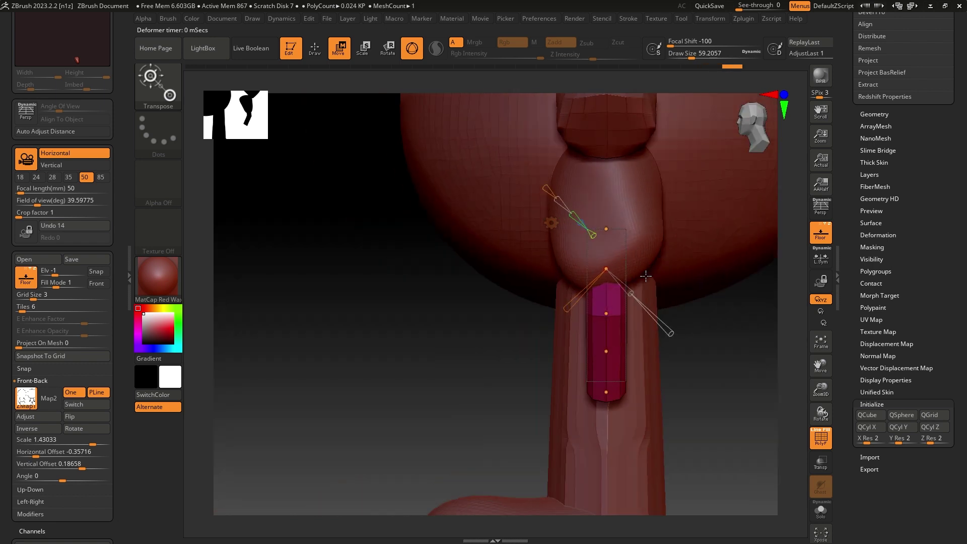
key(ctrl+shift+z)
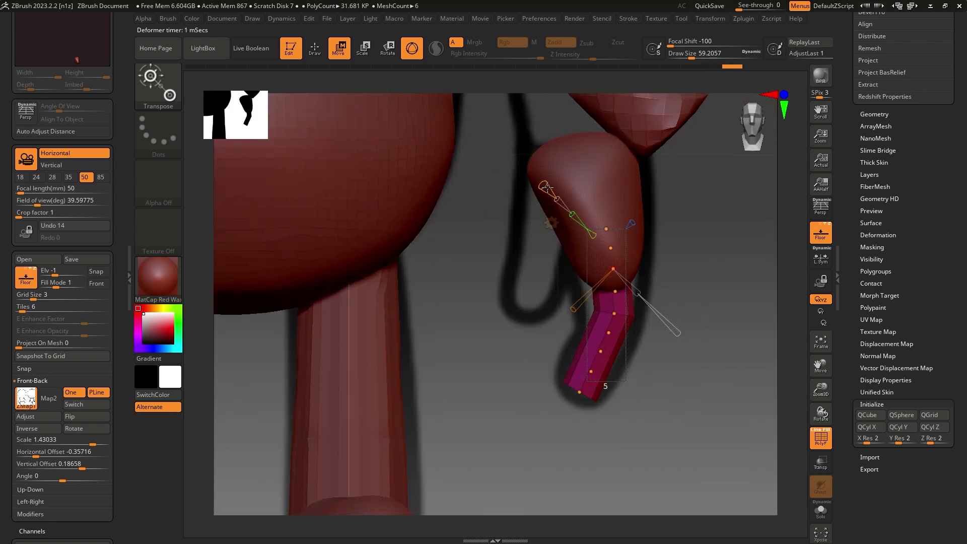
drag(705, 352, 646, 292)
click(552, 223)
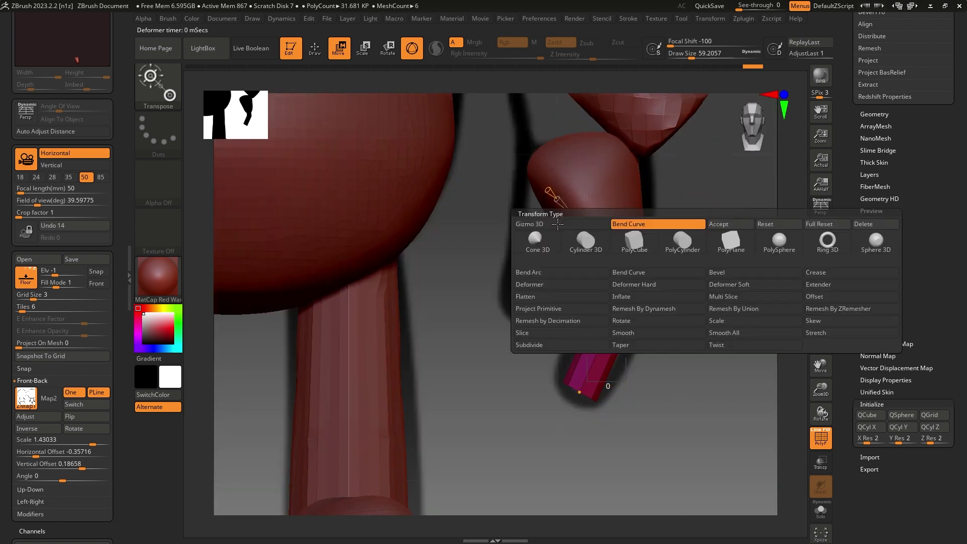
click(538, 224)
drag(608, 247, 607, 241)
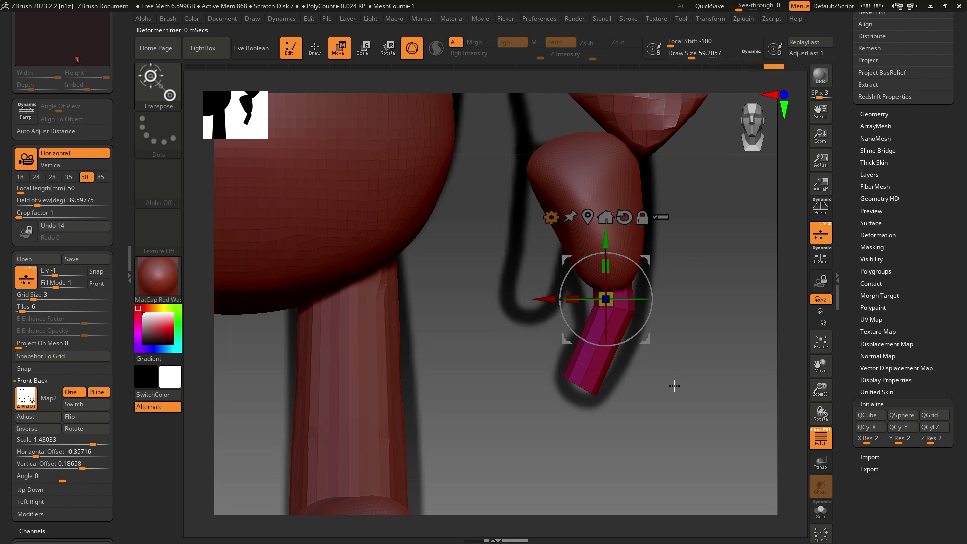
- Convert the bent finger to DynaMesh at resolution 128
drag(664, 377, 604, 364)
drag(674, 355, 707, 352)
mouse_move(857, 335)
mouse_down()
mouse_move(855, 418)
mouse_move(863, 329)
mouse_up()
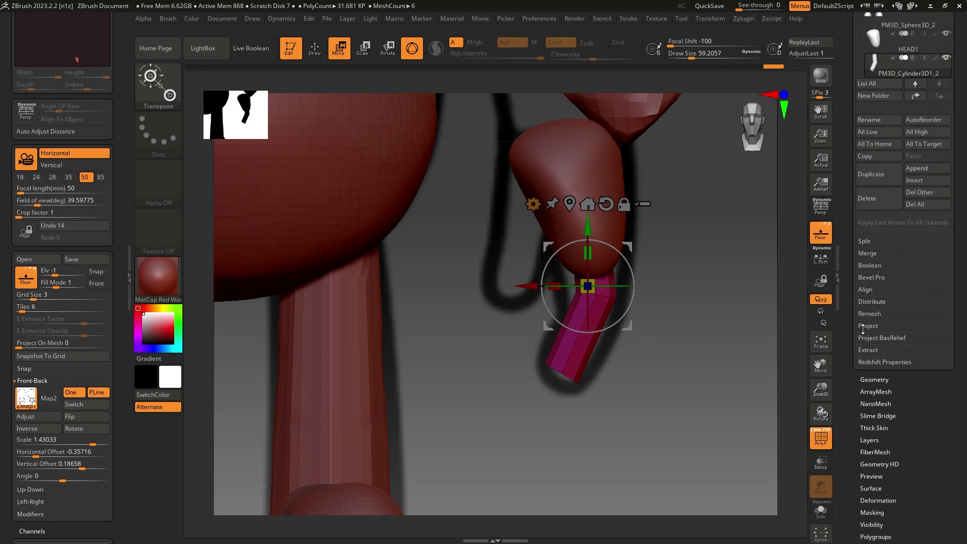
click(883, 384)
scroll(887, 302, up, 1)
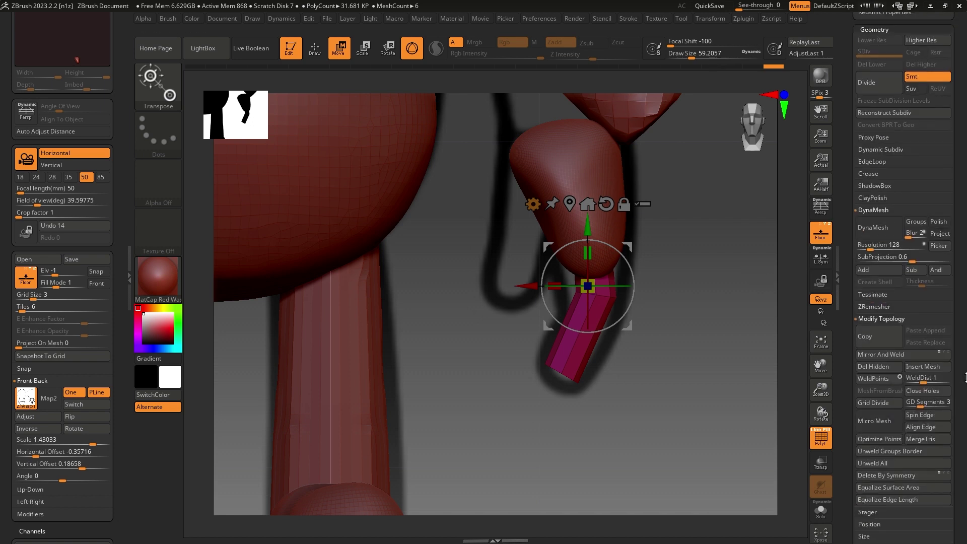
click(869, 249)
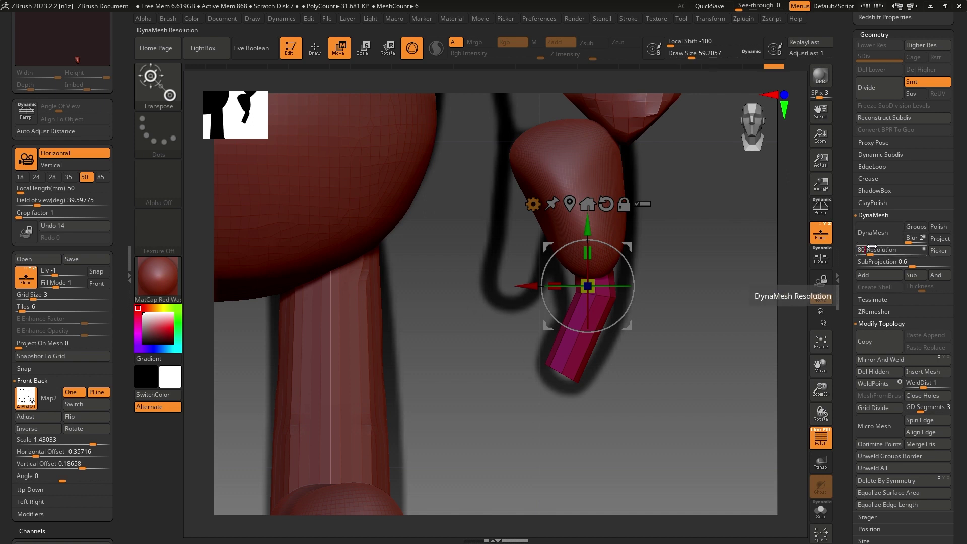
click(879, 232)
drag(665, 388, 682, 357)
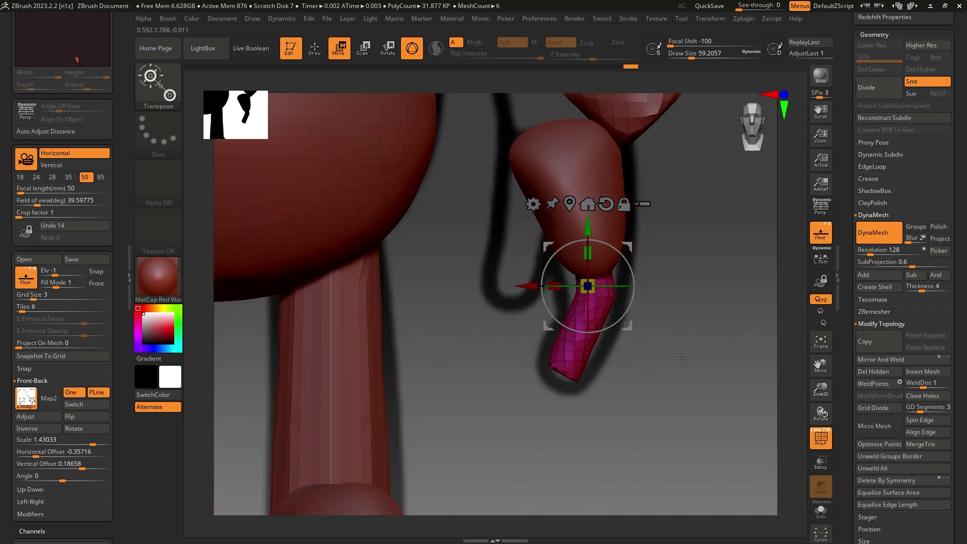
- Mask the finger's lower part with the MaskPen brush, then invert the mask so that the upper part is protected
key(q)
key(b)
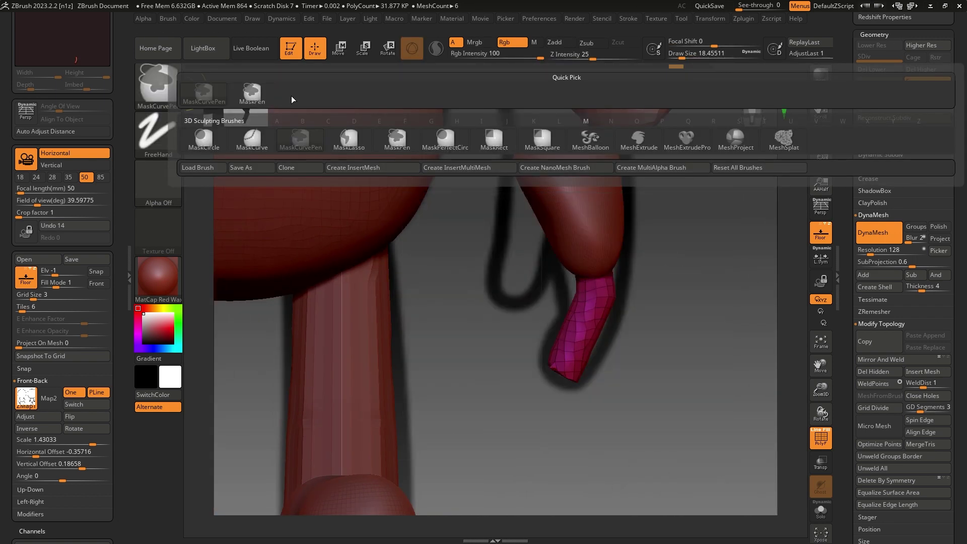
key(p)
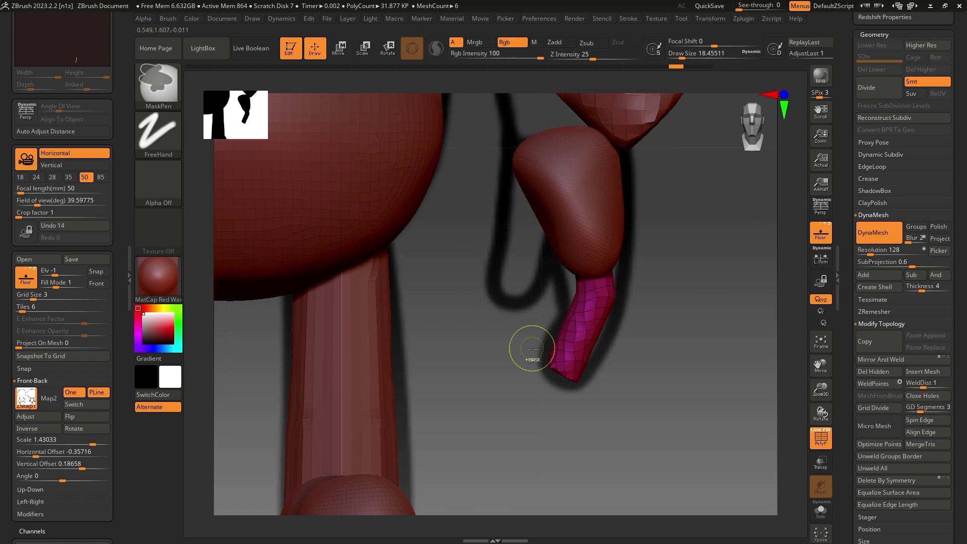
ctrl+drag(557, 349, 581, 359)
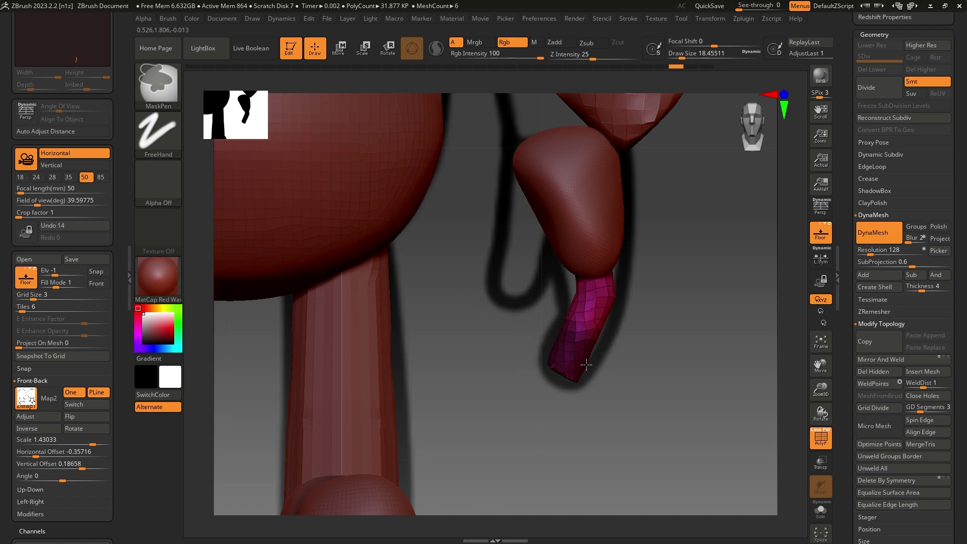
key(b)
key(m)
key(v)
mouse_move(649, 371)
mouse_down()
mouse_move(551, 377)
mouse_move(553, 368)
mouse_up()
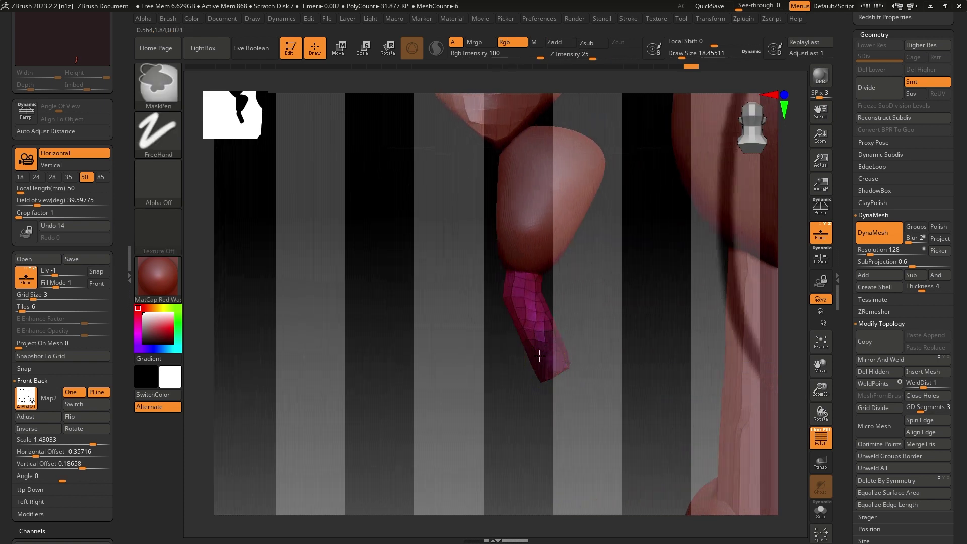
mouse_move(445, 356)
mouse_down()
mouse_move(544, 367)
mouse_move(559, 359)
mouse_up()
key(ctrl)
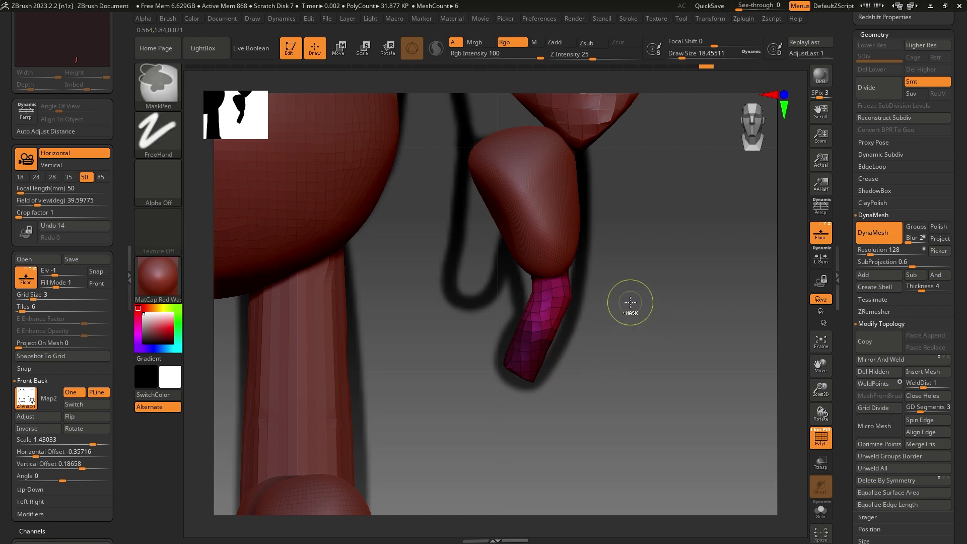
ctrl+click(619, 279)
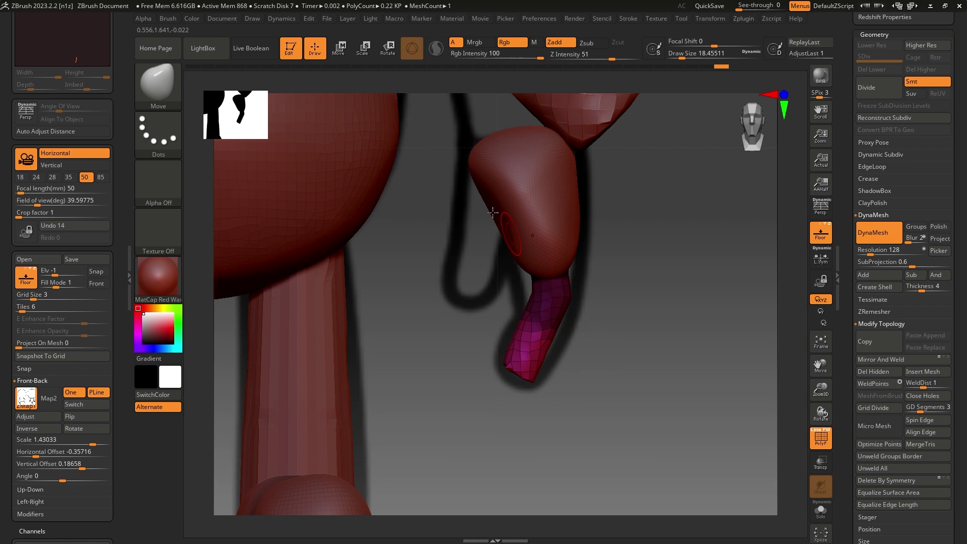
- Reposition the gizmo on the finger's lower segment and rotate the unmasked part inward to match the reference
click(383, 54)
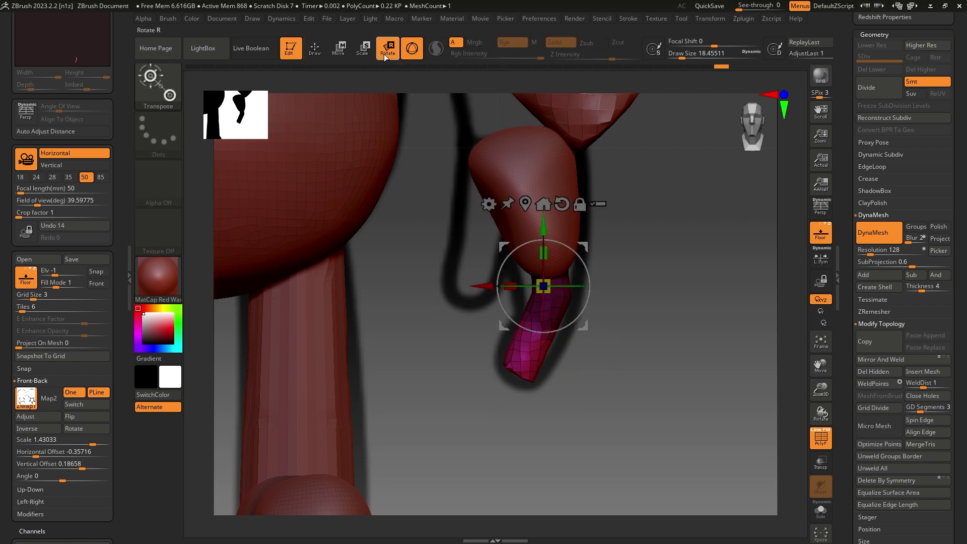
click(580, 204)
drag(543, 224, 544, 269)
drag(483, 331, 477, 330)
drag(536, 273, 536, 274)
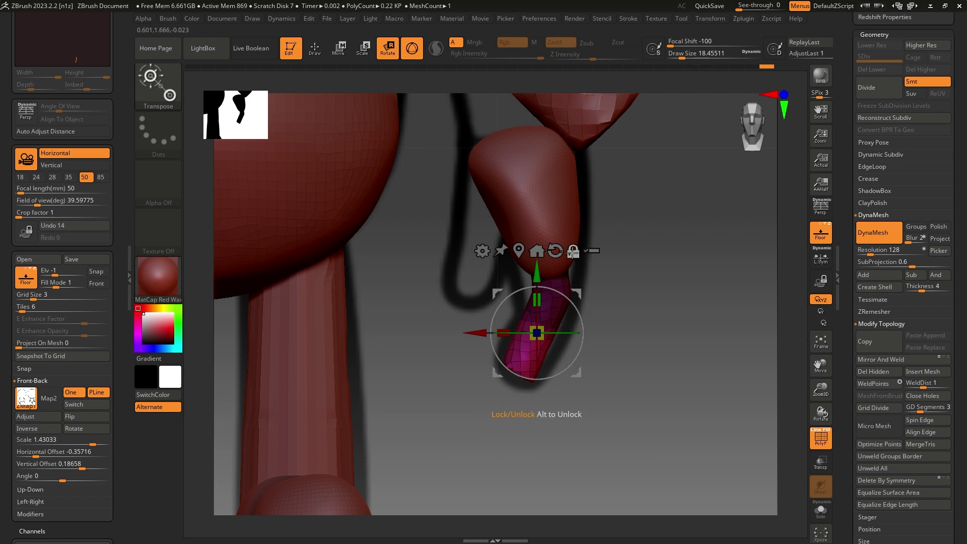
mouse_move(574, 305)
mouse_down()
mouse_move(575, 321)
mouse_move(575, 312)
mouse_up()
drag(547, 274, 547, 277)
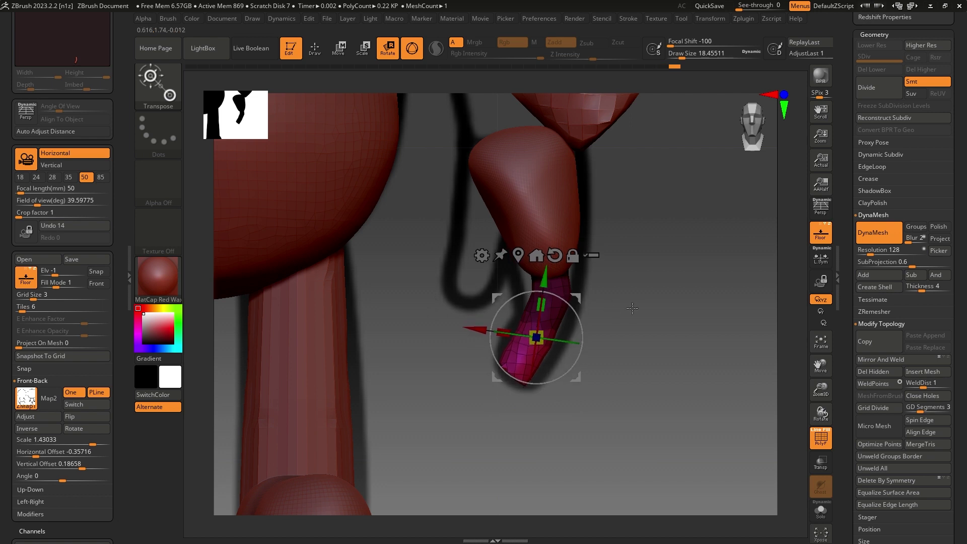
- Clear the finger's mask and switch to the Move gizmo in the side view of the hand
click(314, 49)
drag(672, 377, 548, 346)
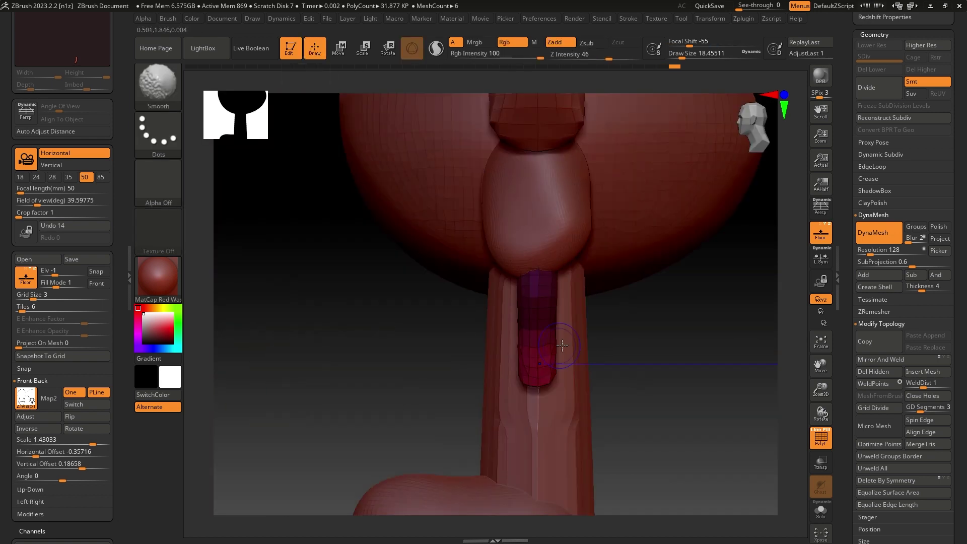
click(348, 45)
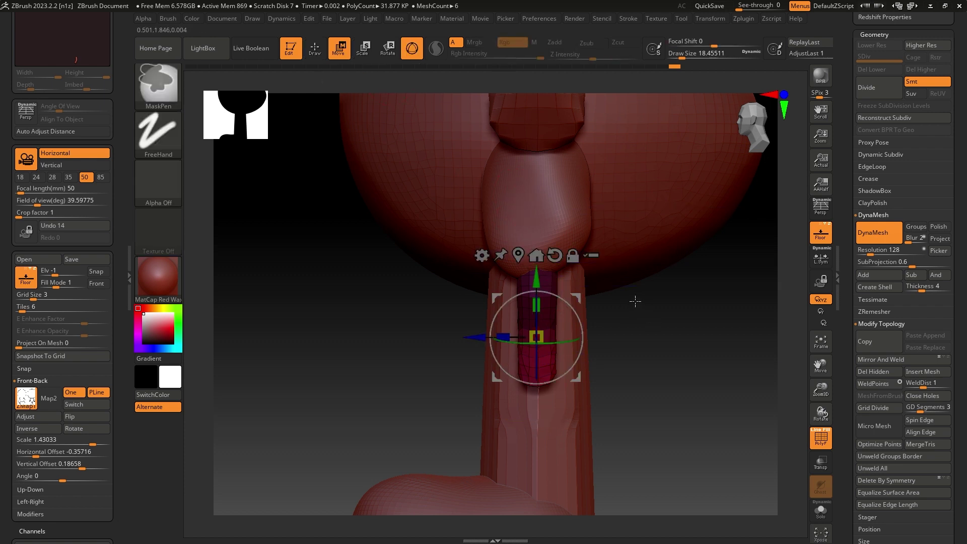
ctrl+drag(634, 302, 669, 363)
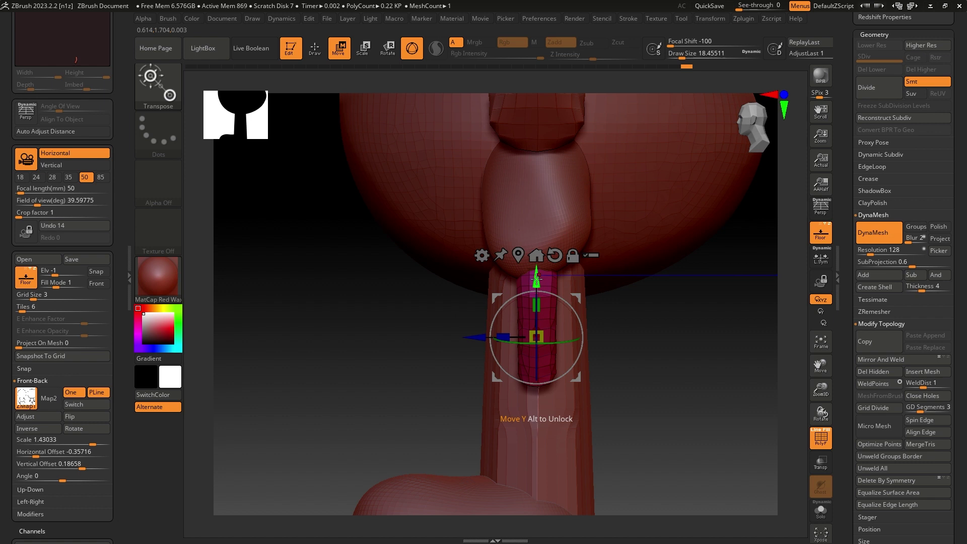
- Raise the finger into the palm, shift it to the palm's front edge and tilt it slightly
drag(536, 282, 536, 275)
drag(482, 333, 470, 334)
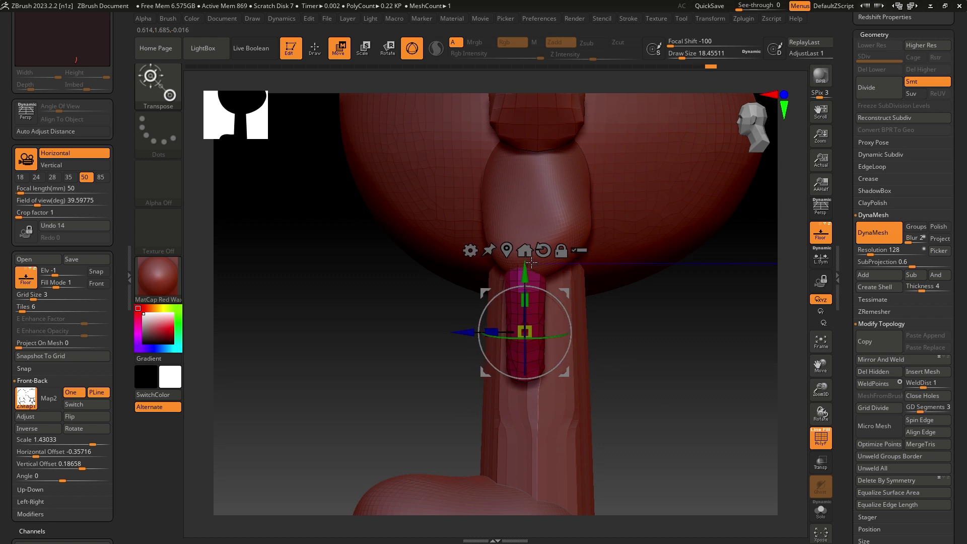
drag(524, 274, 524, 270)
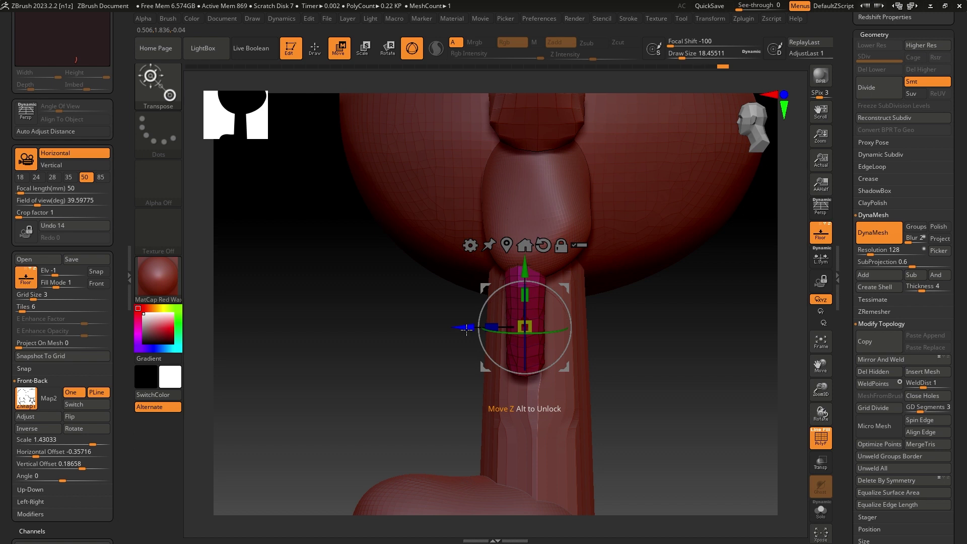
drag(466, 329, 401, 328)
drag(406, 278, 525, 296)
drag(456, 320, 453, 323)
- Duplicate the finger, place the copy beside it under the palm's rear edge, and tilt and scale the copy slightly smaller
scroll(950, 332, up, 5)
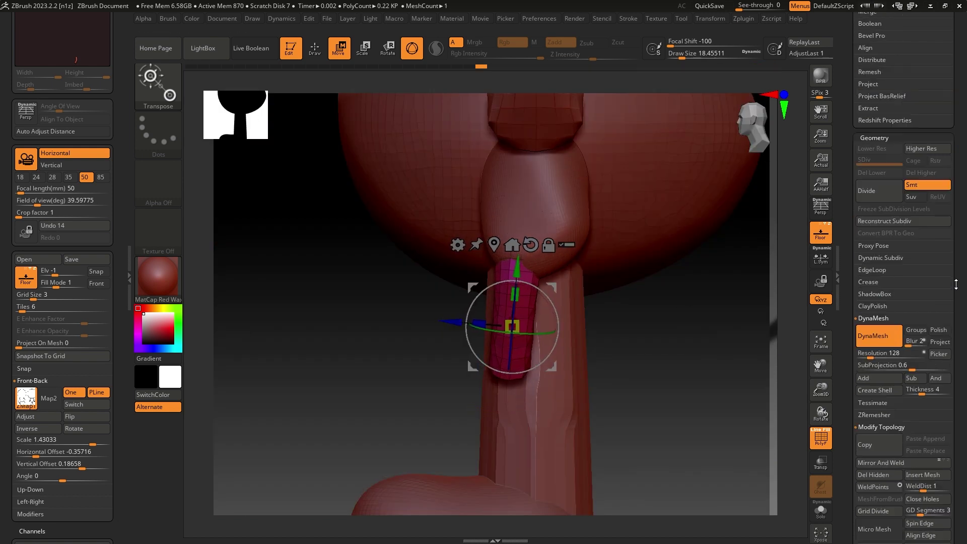
scroll(951, 332, up, 5)
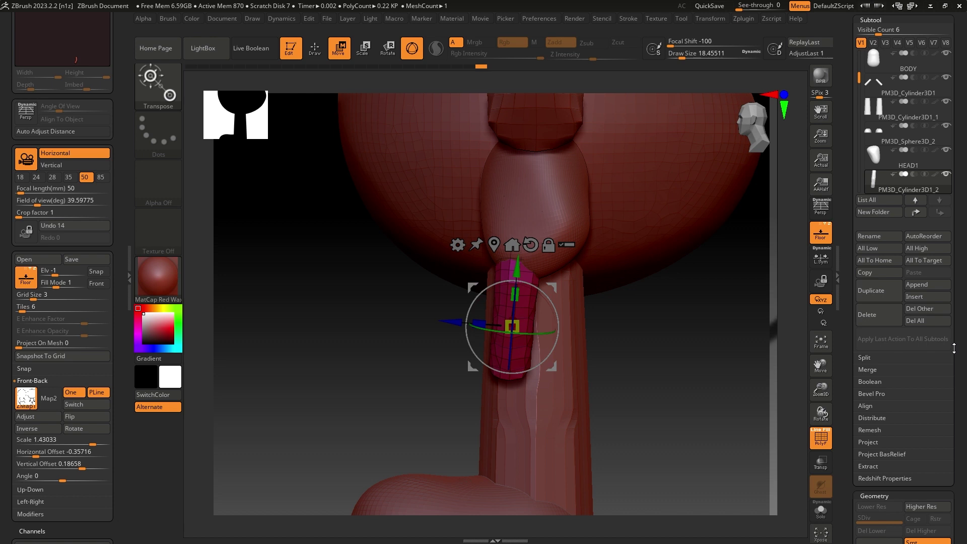
click(886, 289)
drag(447, 322, 493, 333)
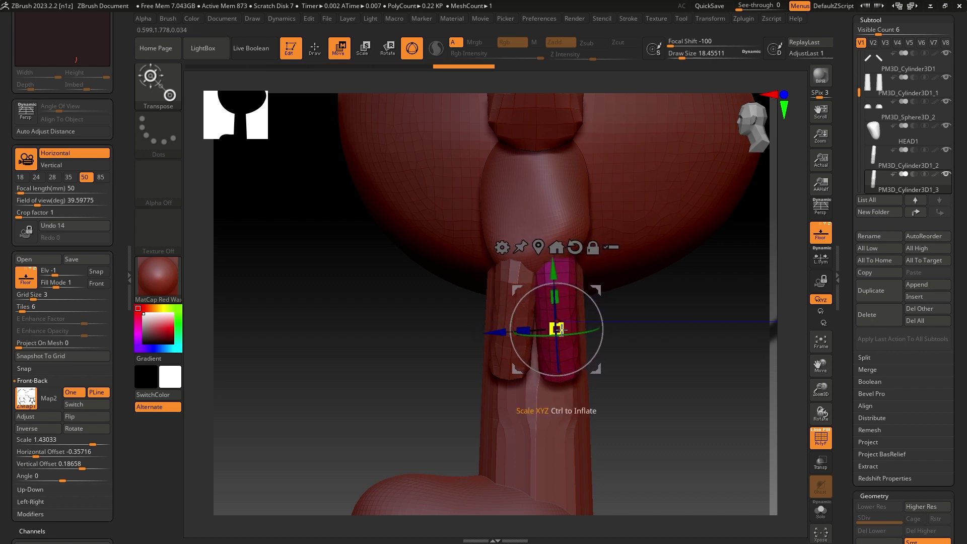
drag(555, 294, 393, 317)
drag(499, 330, 504, 284)
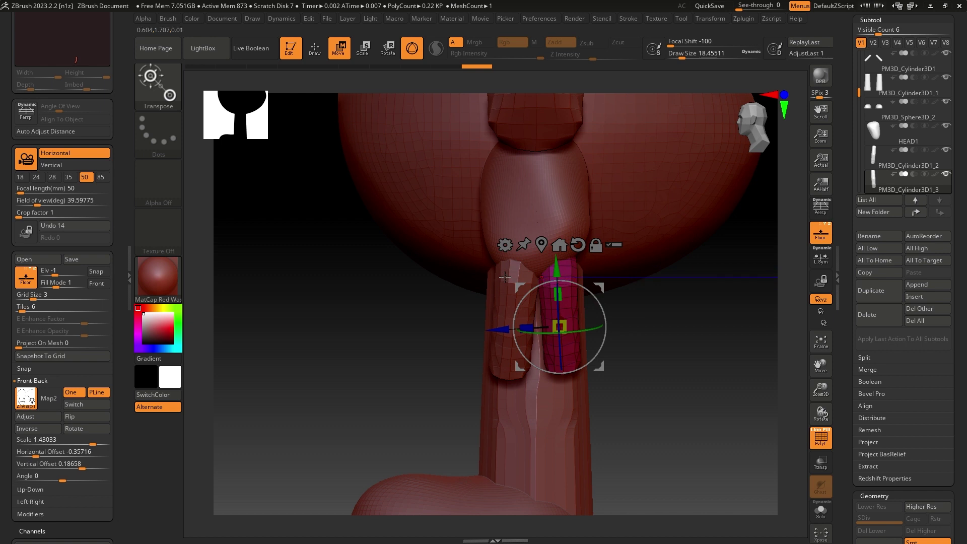
- Select the front finger and rotate it slightly to straighten it in the side view
alt+click(505, 277)
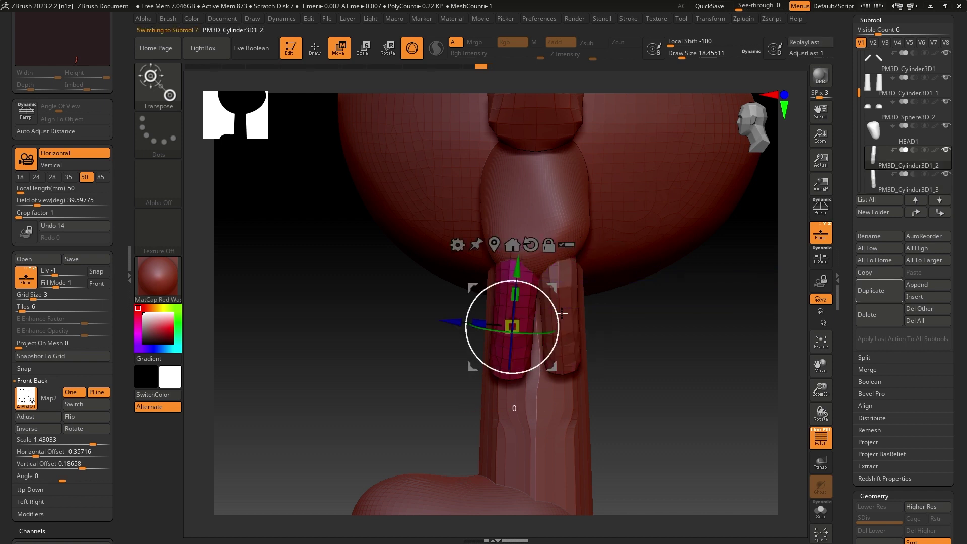
drag(562, 314, 561, 311)
drag(628, 319, 638, 296)
shift+drag(674, 274, 615, 328)
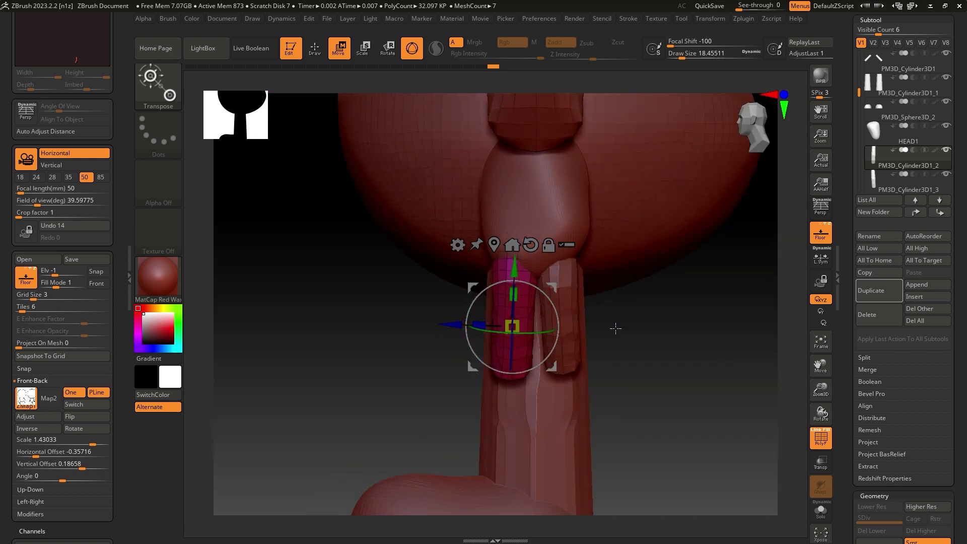
- Duplicate the rear finger and place the copy beyond the palm's rear edge, tilted outward
alt+click(559, 326)
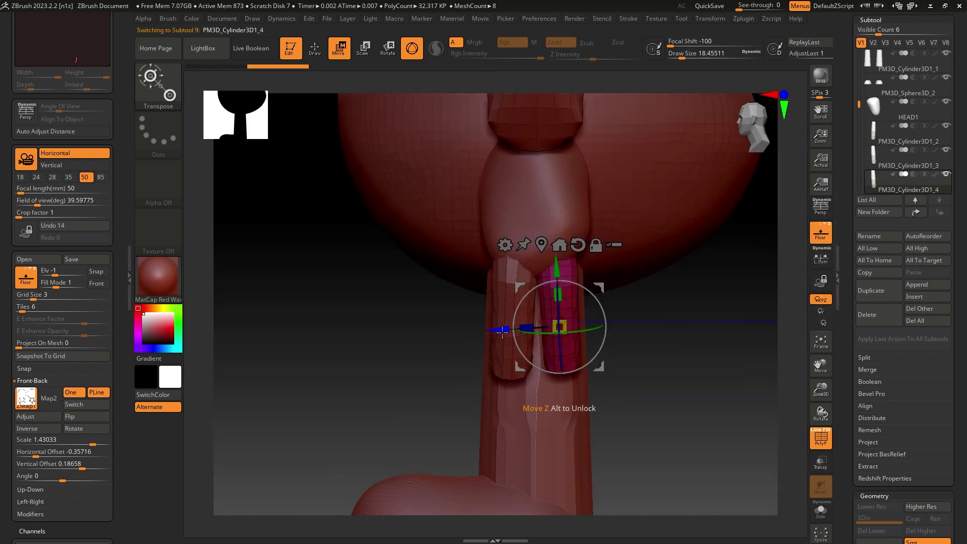
drag(500, 327, 535, 326)
drag(613, 284, 602, 291)
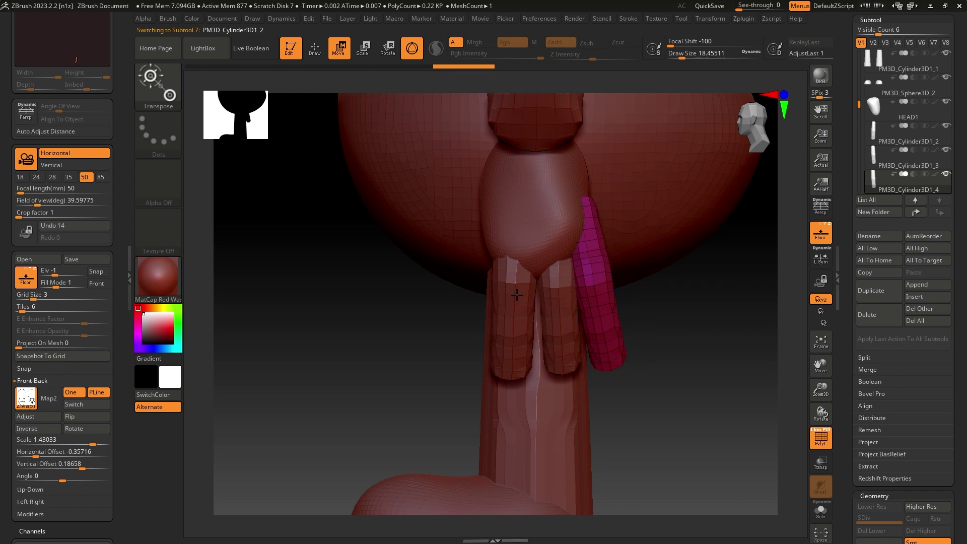
- Select the front finger, shift it past the palm's front edge and tilt it outward
alt+click(533, 296)
drag(533, 296, 535, 299)
drag(440, 322, 436, 321)
mouse_move(650, 322)
mouse_down()
mouse_move(730, 322)
mouse_move(650, 322)
mouse_up()
key(q)
- Center and straighten the middle finger under the palm, and shift the rear finger inward and slightly up to even the spacing
alt+click(549, 304)
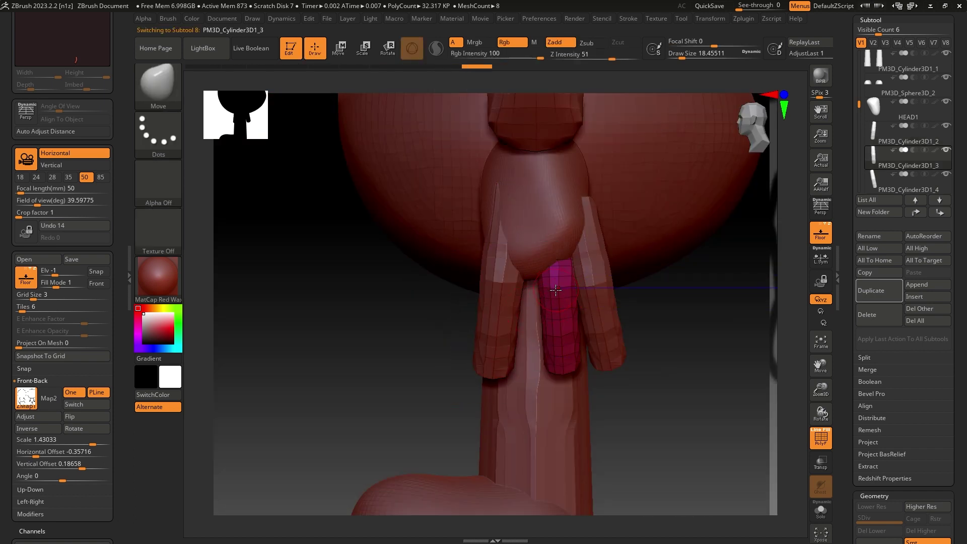
key(w)
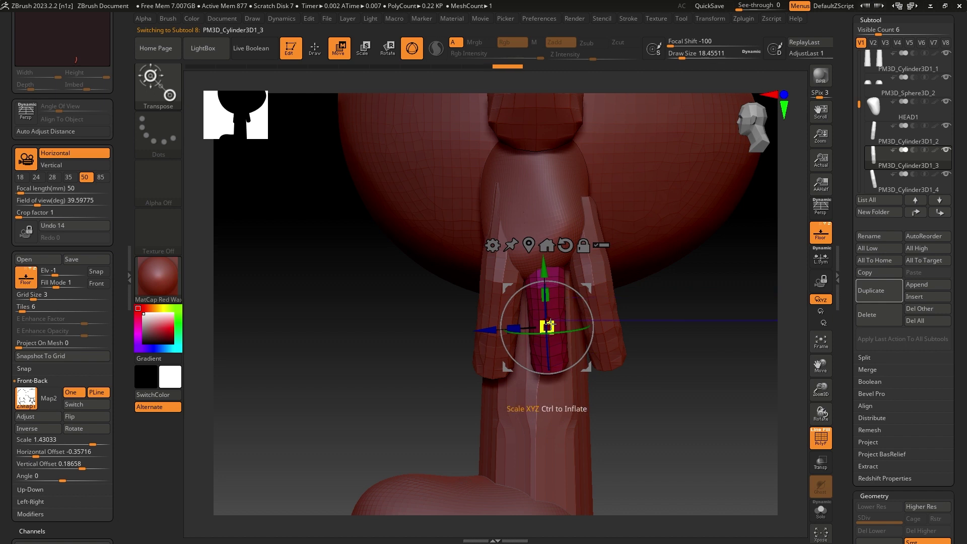
alt+click(609, 290)
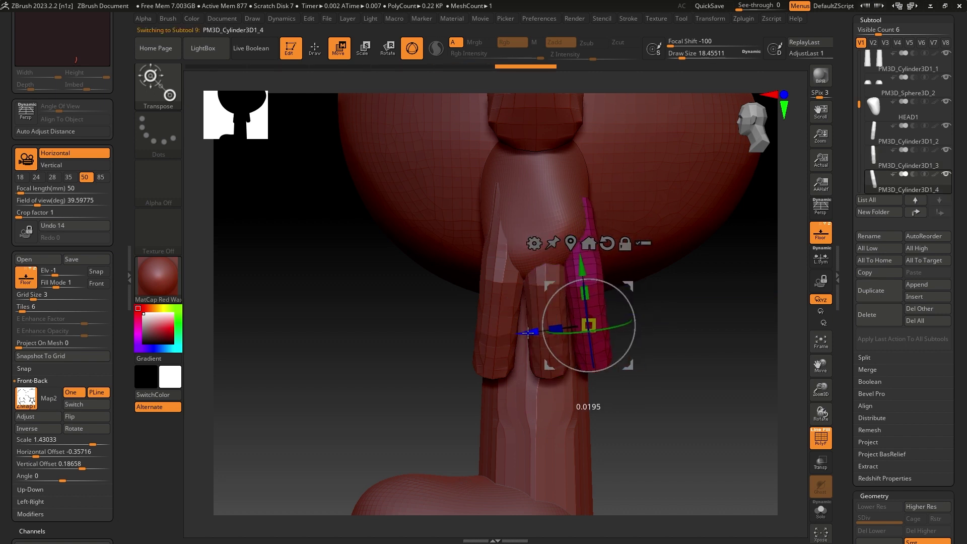
alt+click(539, 363)
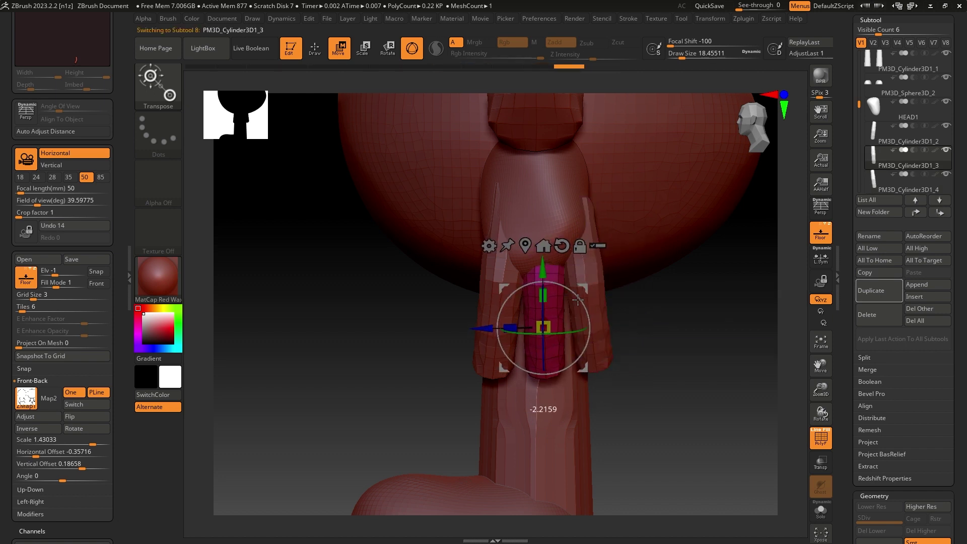
alt+click(491, 312)
drag(530, 312, 380, 287)
alt+click(583, 259)
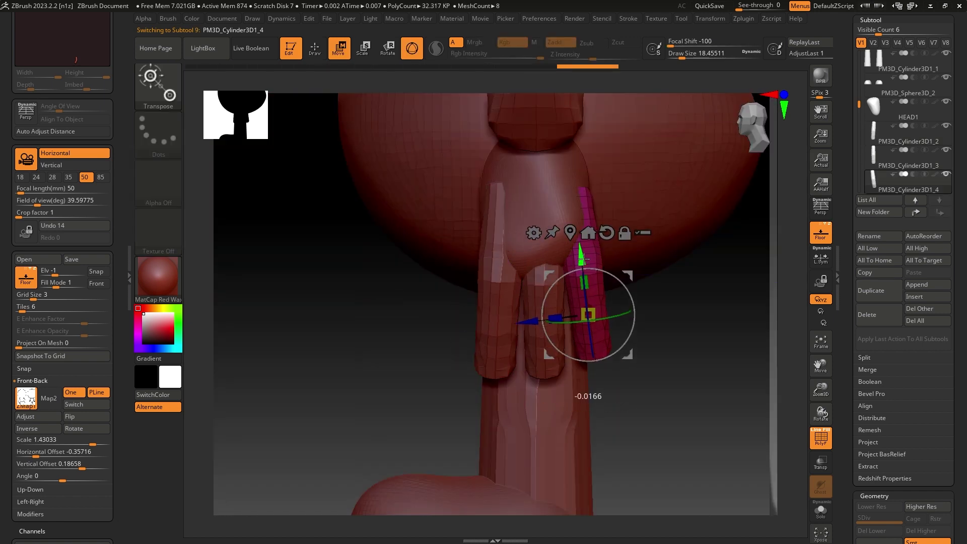
- Select the palm and smooth and widen its lower sides over the outer fingers in the side view
alt+click(574, 201)
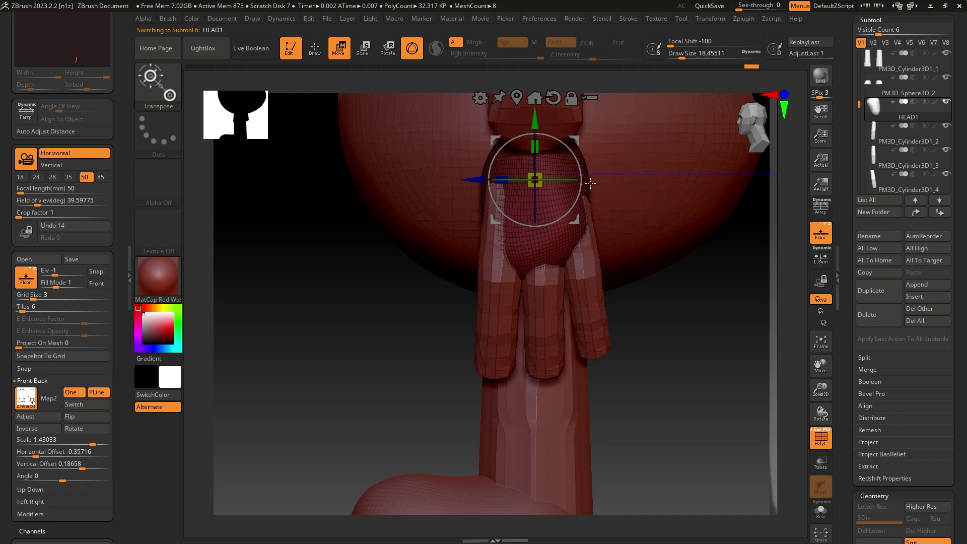
key(q)
key(space)
mouse_move(628, 216)
mouse_down()
mouse_move(555, 244)
mouse_move(633, 216)
mouse_up()
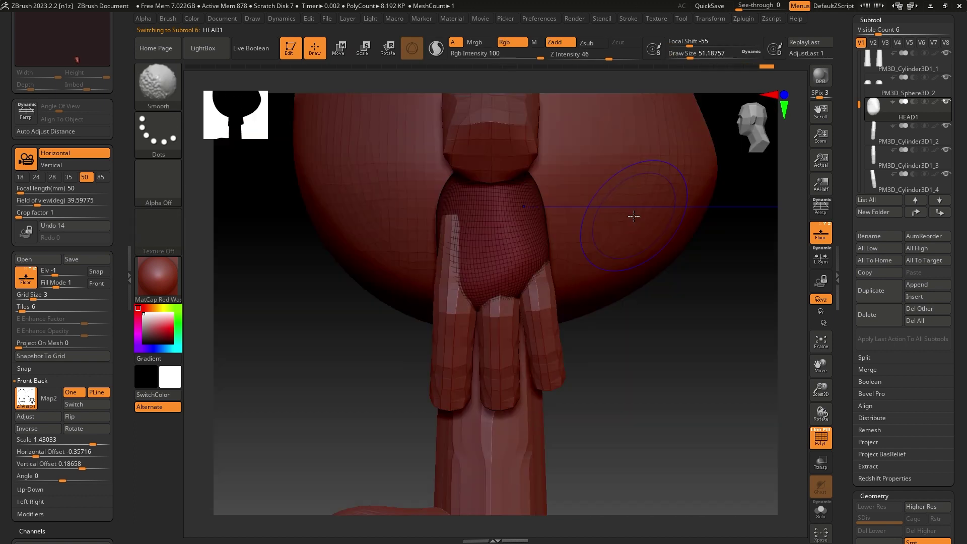
mouse_move(319, 356)
mouse_down()
mouse_move(458, 236)
mouse_move(601, 338)
mouse_move(544, 352)
mouse_up()
- Reshape the palm's lower edge around the finger bases with a smaller Move brush, working from several angles
key(space)
click(531, 300)
drag(627, 252, 508, 302)
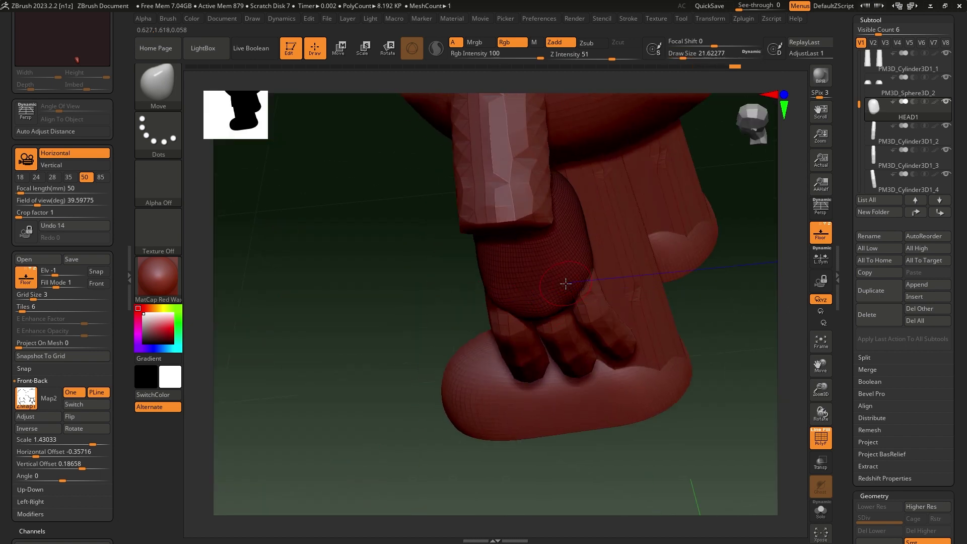
shift+drag(586, 276, 542, 280)
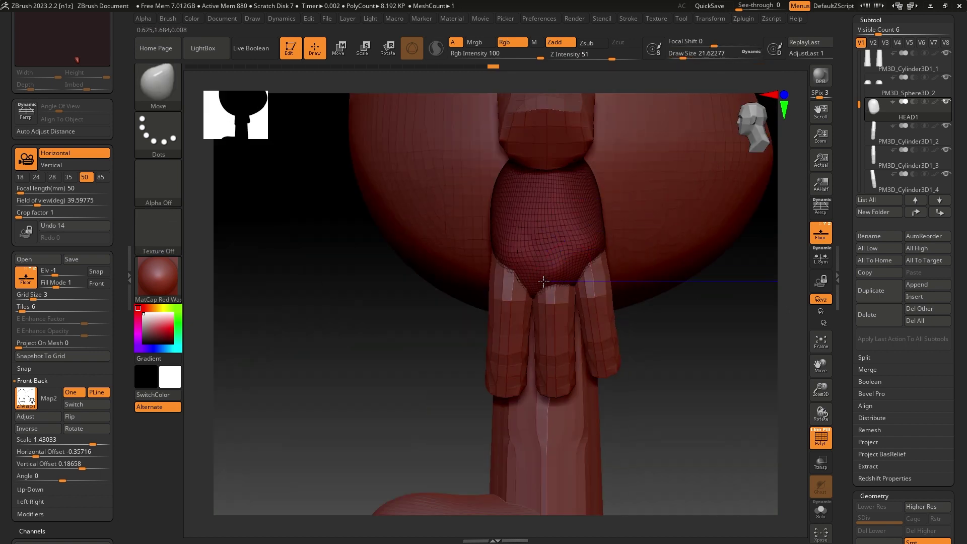
key(space)
click(584, 264)
drag(578, 253, 731, 338)
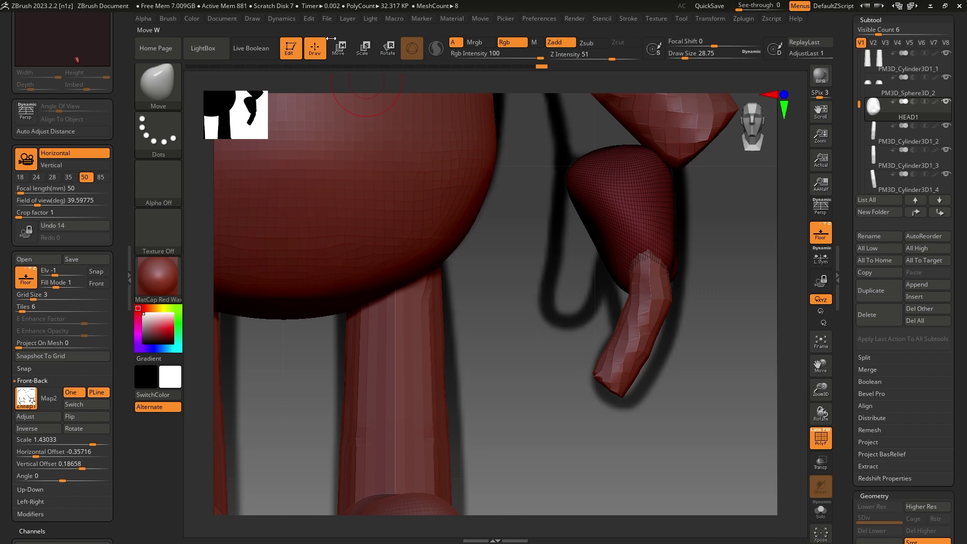
- Duplicate the front finger and place a slightly enlarged copy on the palm's inner side as a thumb
key(w)
alt+click(613, 320)
mouse_move(613, 320)
mouse_down()
mouse_move(574, 338)
mouse_move(520, 336)
mouse_move(600, 252)
mouse_move(604, 259)
mouse_move(579, 274)
mouse_up()
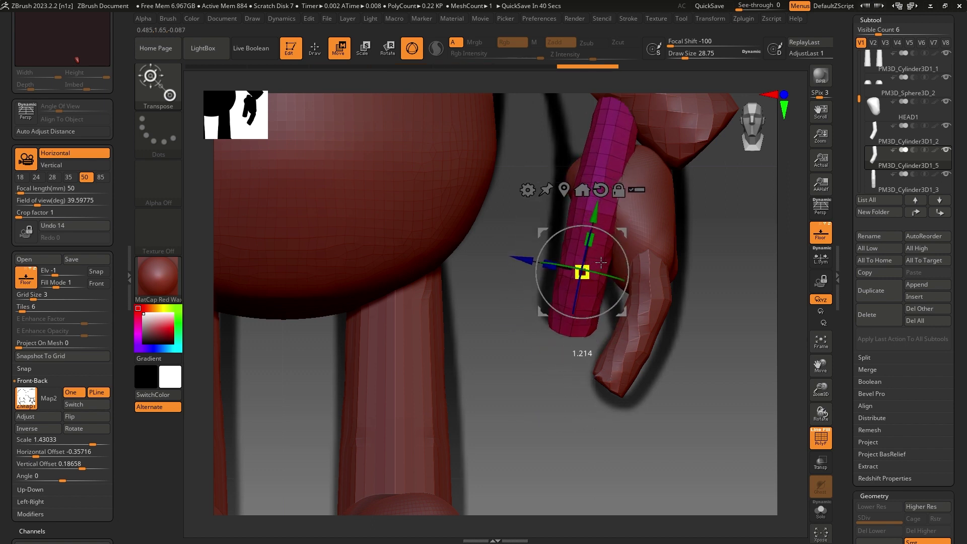
- Shorten the thumb by slicing off its upper part with the TrimCurve brush
key(q)
mouse_move(678, 283)
mouse_down()
mouse_move(726, 229)
mouse_move(704, 229)
mouse_move(700, 302)
mouse_up()
key(ctrl+shift)
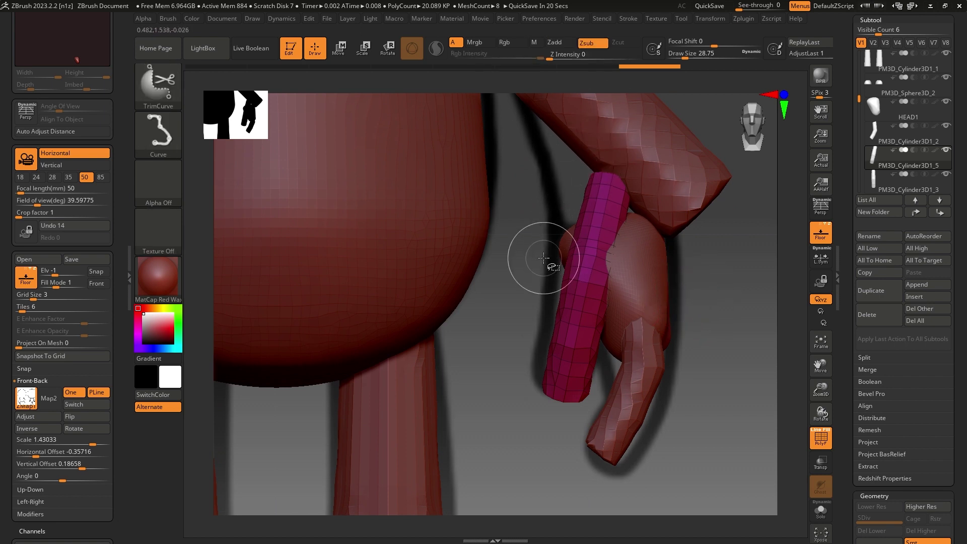
ctrl+shift+drag(669, 265, 669, 265)
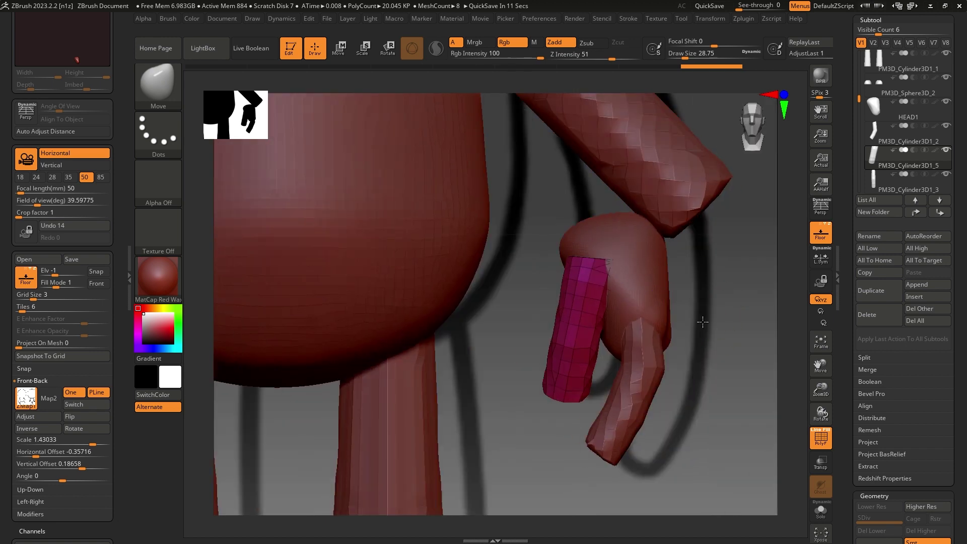
- Tilt the thumb outward in the side view and move it against the palm's inner front edge
drag(731, 333, 674, 326)
click(338, 49)
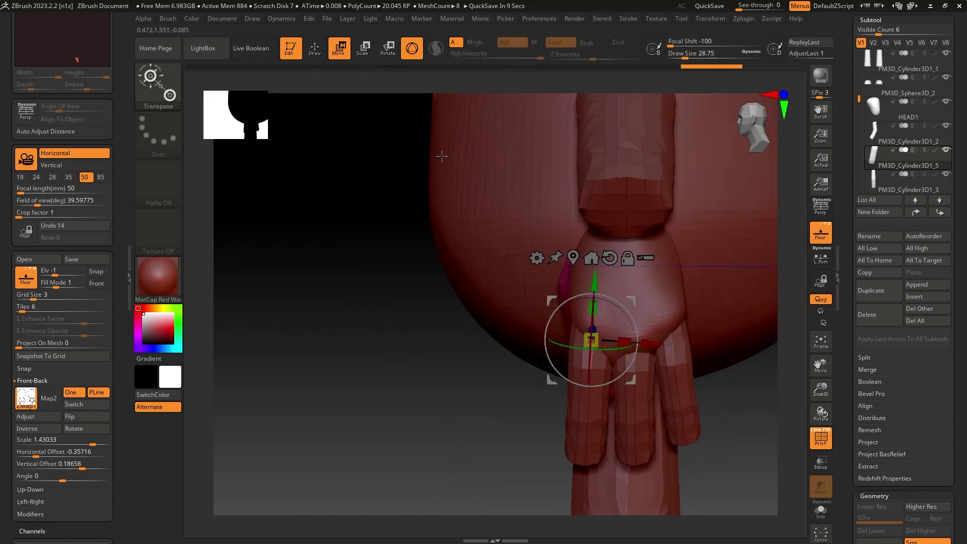
drag(621, 303, 646, 359)
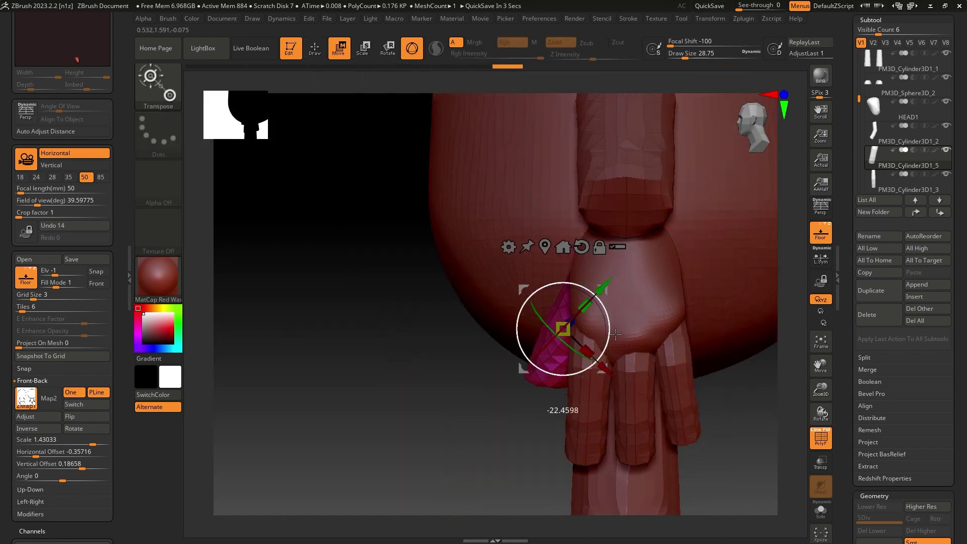
drag(619, 443, 560, 326)
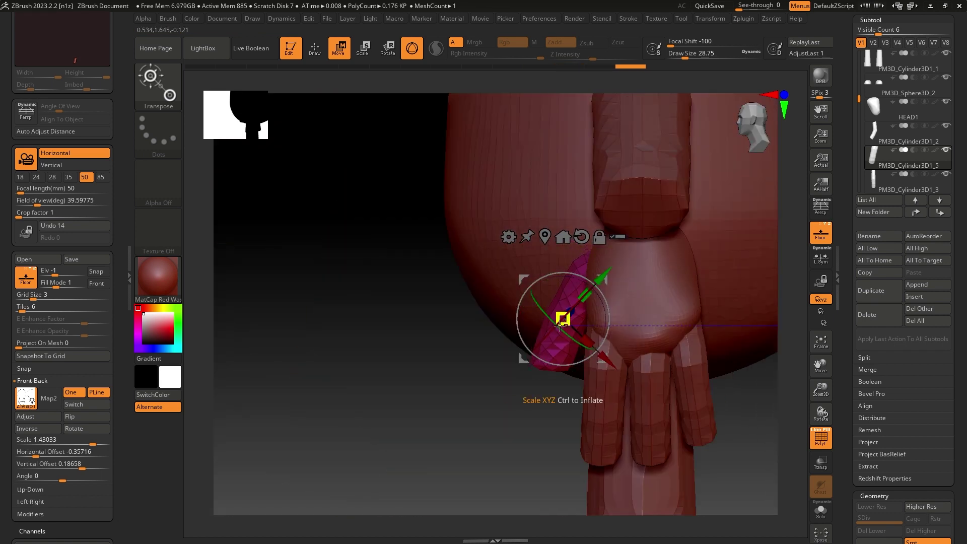
drag(604, 275, 546, 316)
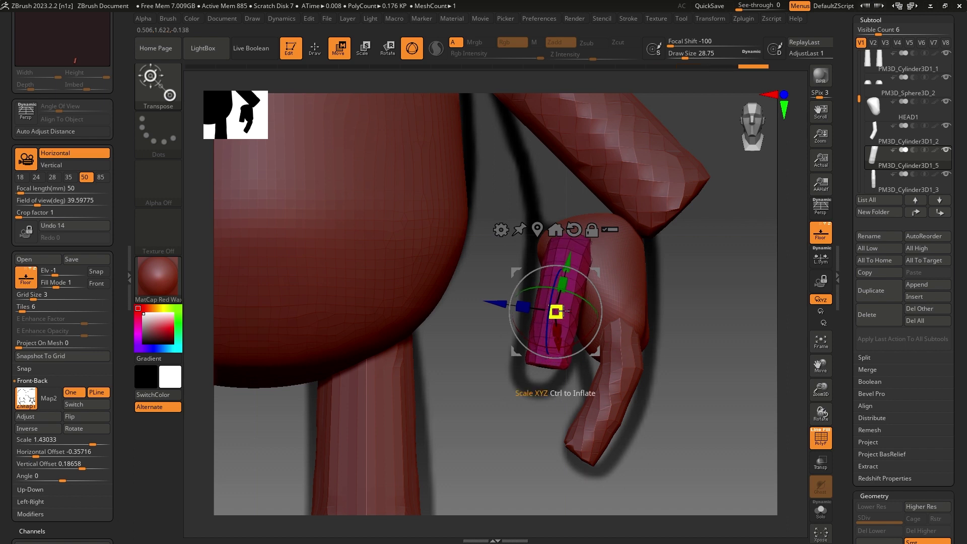
mouse_move(619, 347)
mouse_down()
mouse_move(728, 375)
mouse_move(740, 347)
mouse_move(670, 312)
mouse_move(730, 343)
mouse_move(611, 260)
mouse_up()
- Select the palm, display the other parts as transparent, and enlarge the Move brush to shape the palm toward the thumb
key(q)
alt+click(612, 259)
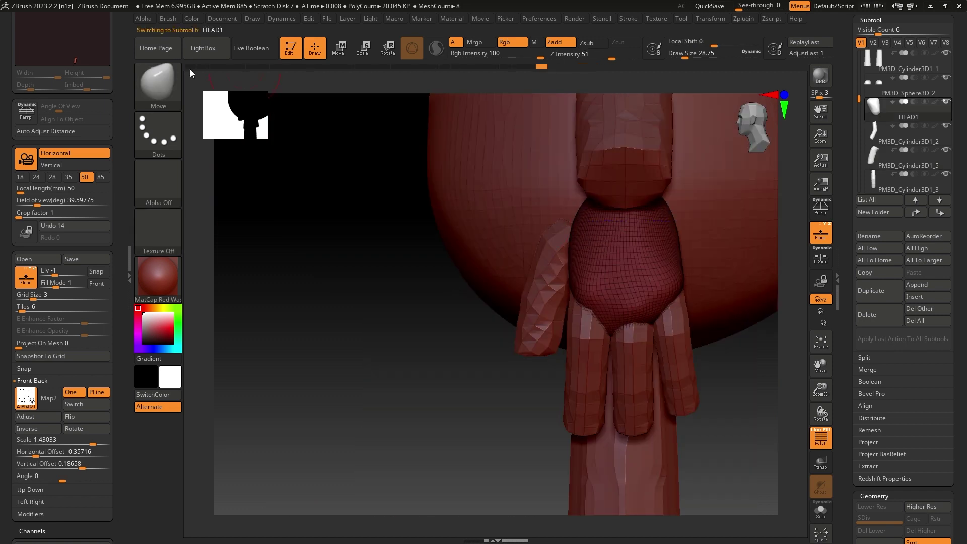
right_drag(566, 267, 462, 276)
key(t)
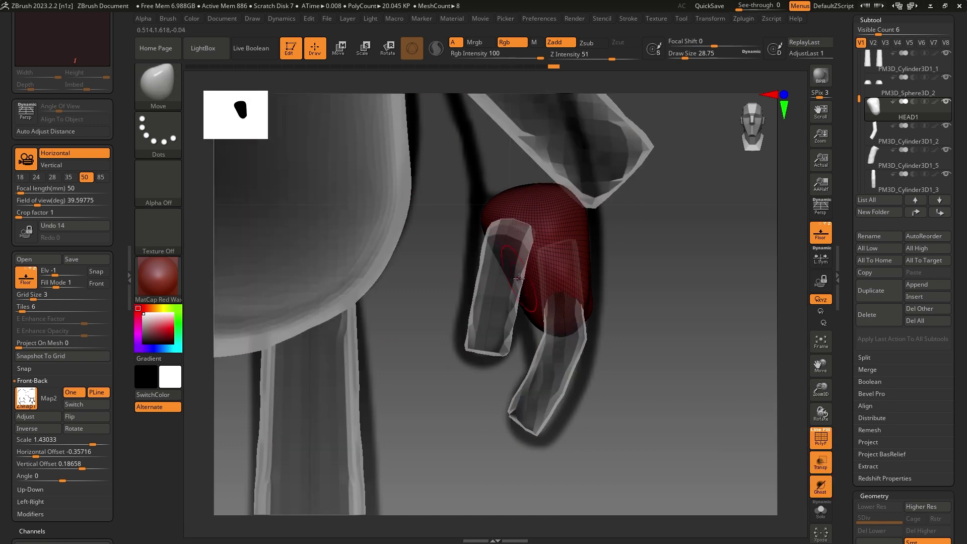
key(space)
key(space)
drag(524, 302, 503, 302)
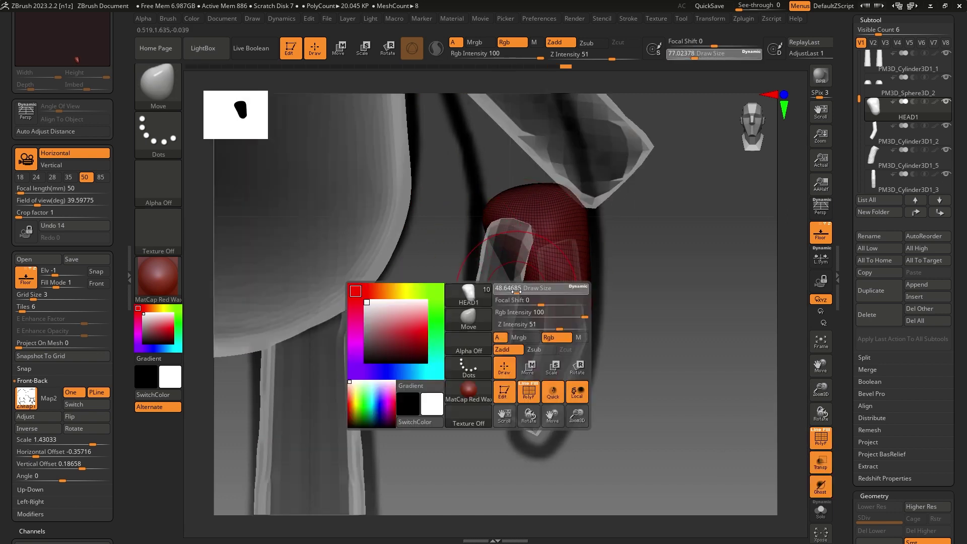
- Set the brush size to about 33 and mold and smooth the palm around the thumb's base
right_drag(622, 260, 619, 304)
key(space)
drag(509, 231, 504, 236)
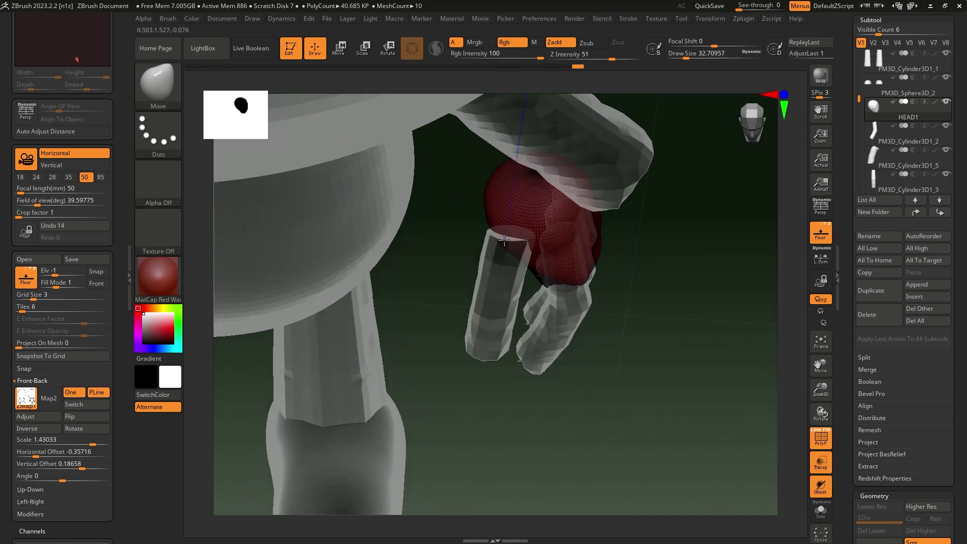
right_drag(516, 251, 564, 209)
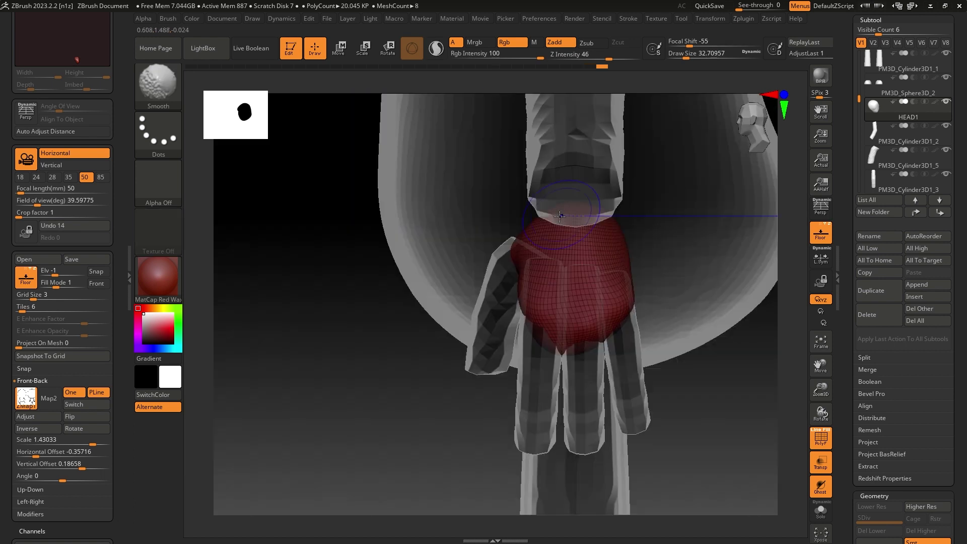
right_drag(501, 251, 550, 289)
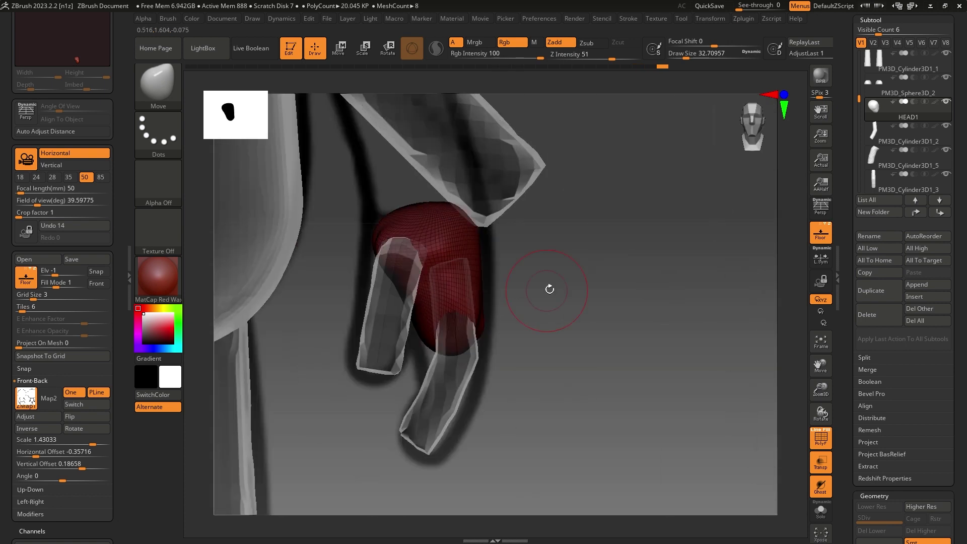
- Select the thumb and adjust its fit against the palm with the wireframe and transparent displays turned off
click(820, 439)
alt+click(402, 300)
key(w)
right_drag(329, 310, 652, 325)
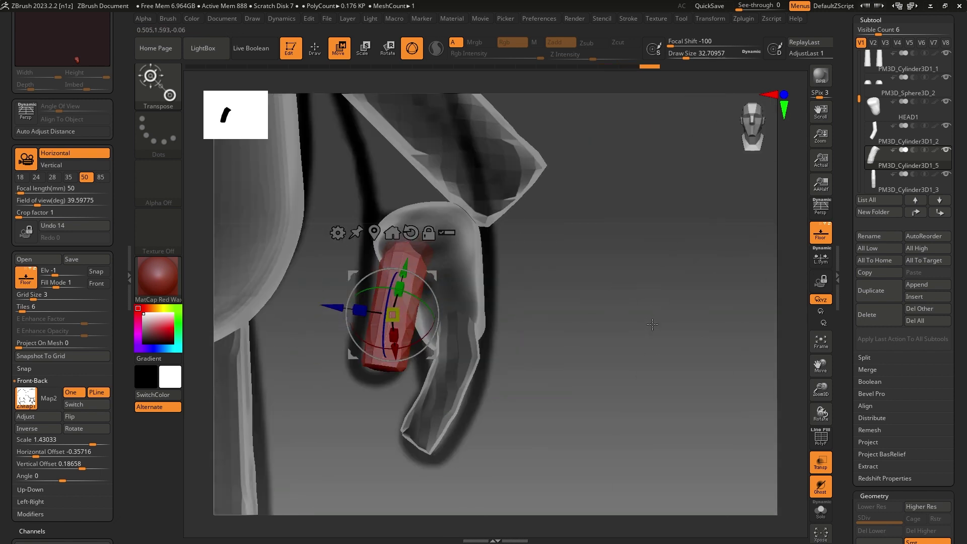
click(820, 462)
- Select the palm and smooth and pull its surface over the thumb's base, reducing the brush size to about 41
right_drag(558, 322, 456, 247)
alt+click(456, 247)
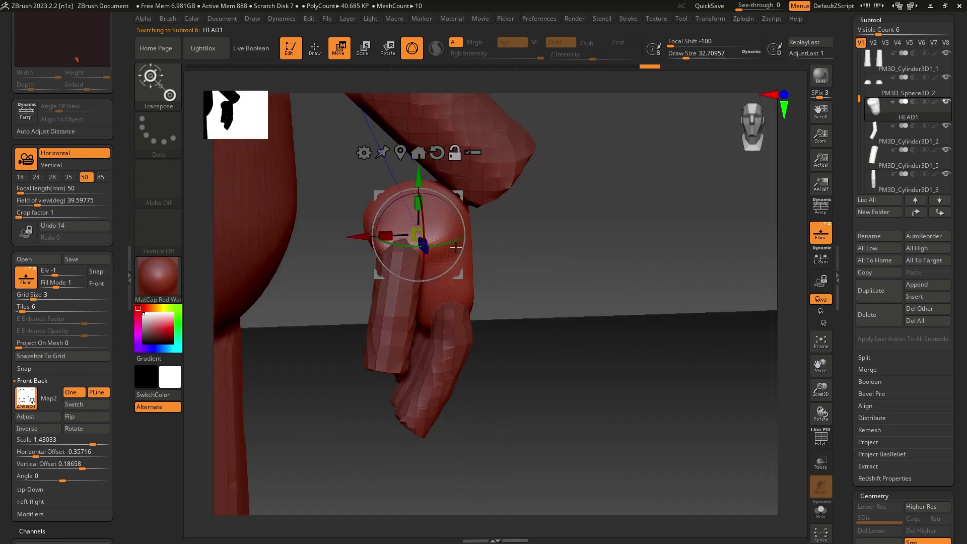
key(q)
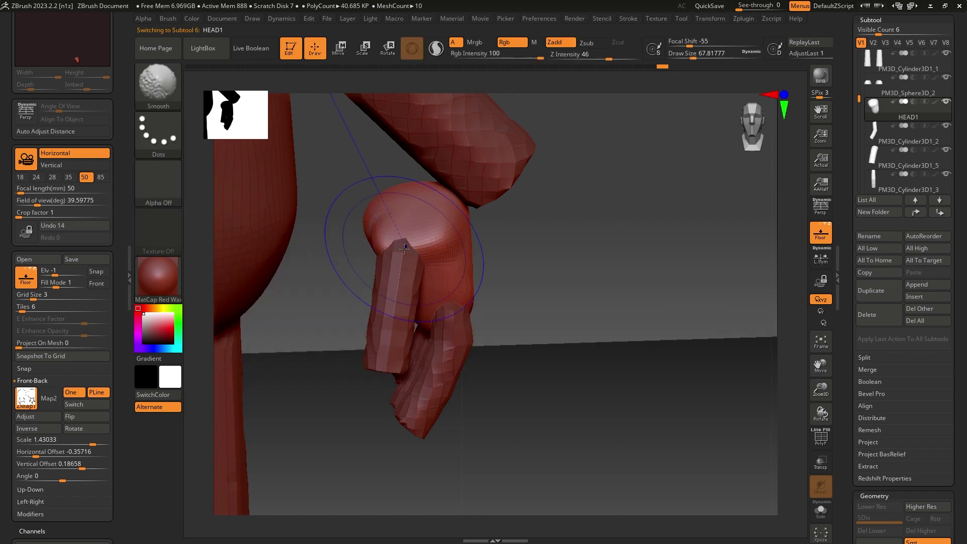
mouse_move(312, 259)
right_down()
mouse_move(429, 257)
mouse_move(384, 266)
right_up()
right_drag(486, 267, 491, 282)
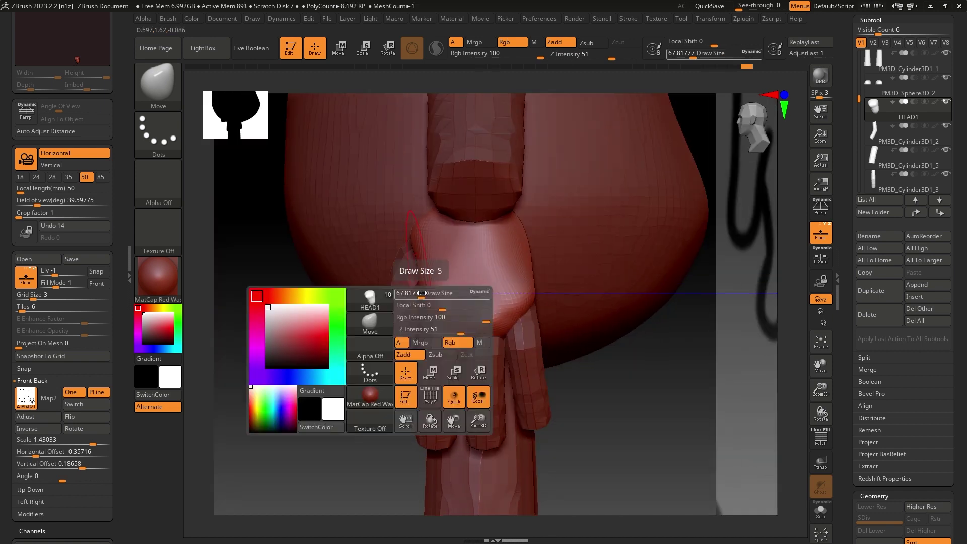
drag(425, 296, 417, 297)
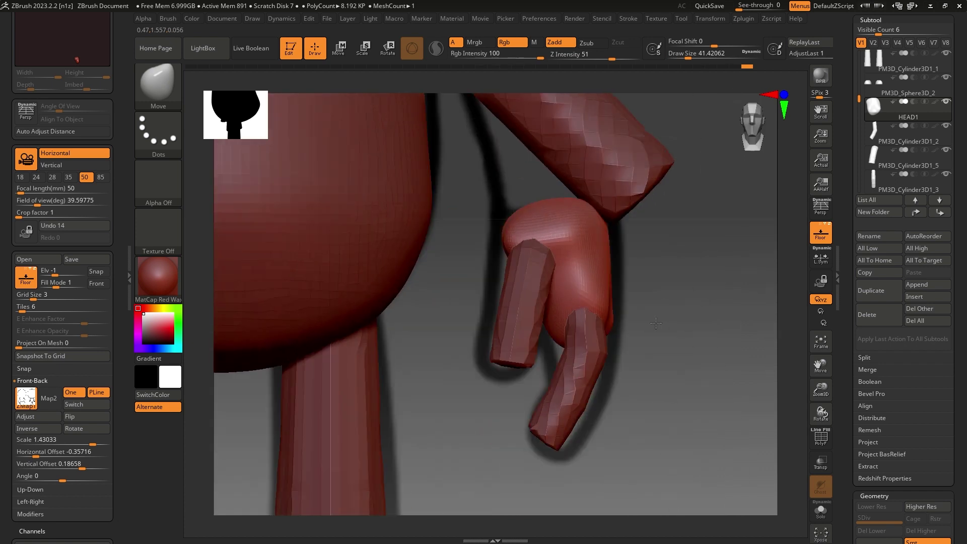
- Select the thumb and shift it slightly away from the fingers, keeping its base against the palm
key(w)
click(518, 302)
drag(459, 303, 469, 301)
drag(565, 329, 656, 306)
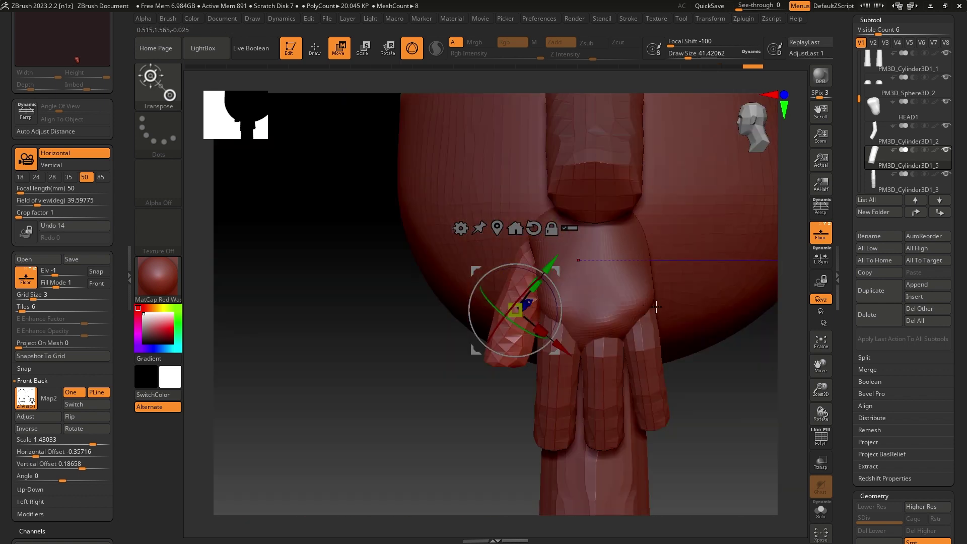
drag(368, 355, 684, 336)
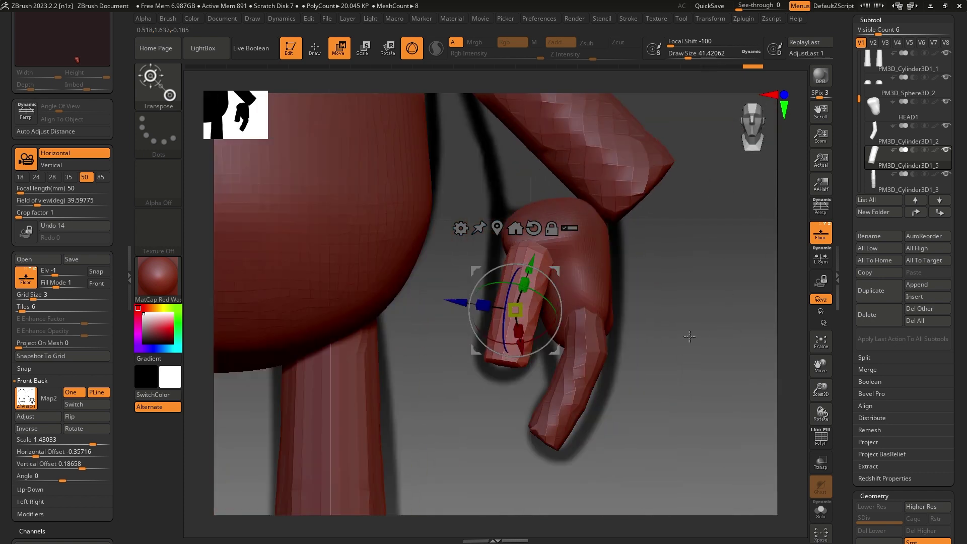
- Select the palm and refine its lower edge around the finger bases, reducing the Move brush size to about 23
alt+click(598, 272)
mouse_move(598, 272)
mouse_down()
mouse_move(592, 324)
mouse_move(579, 322)
mouse_move(570, 336)
mouse_up()
key(q)
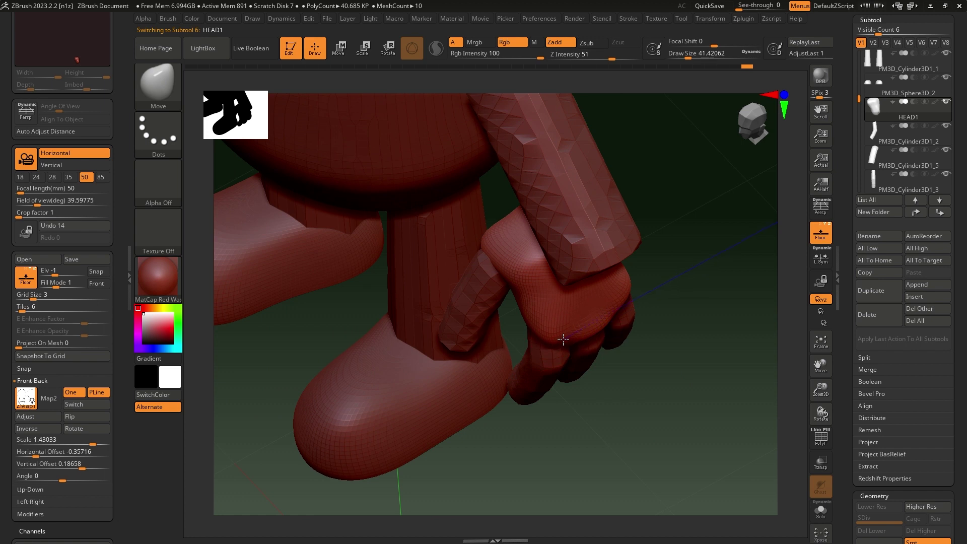
shift+drag(660, 367, 647, 297)
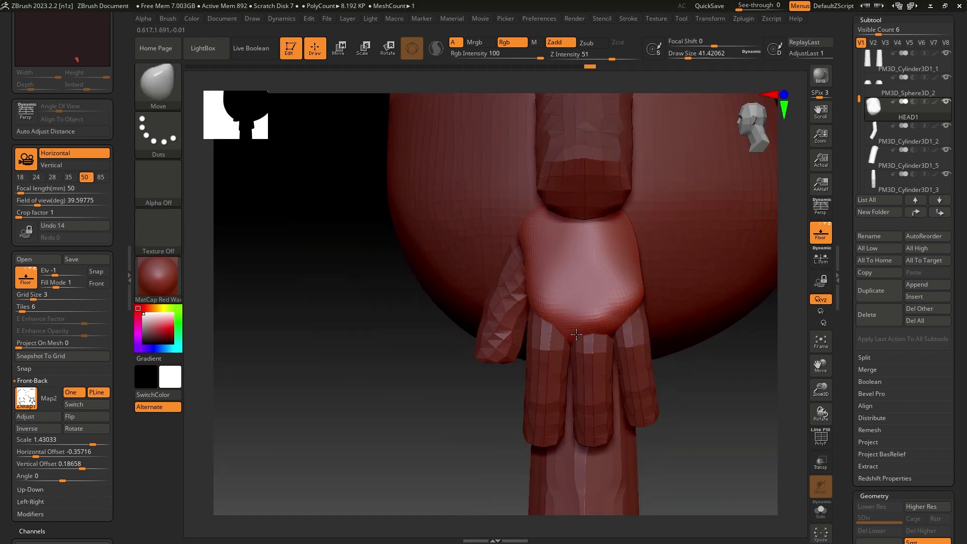
key(space)
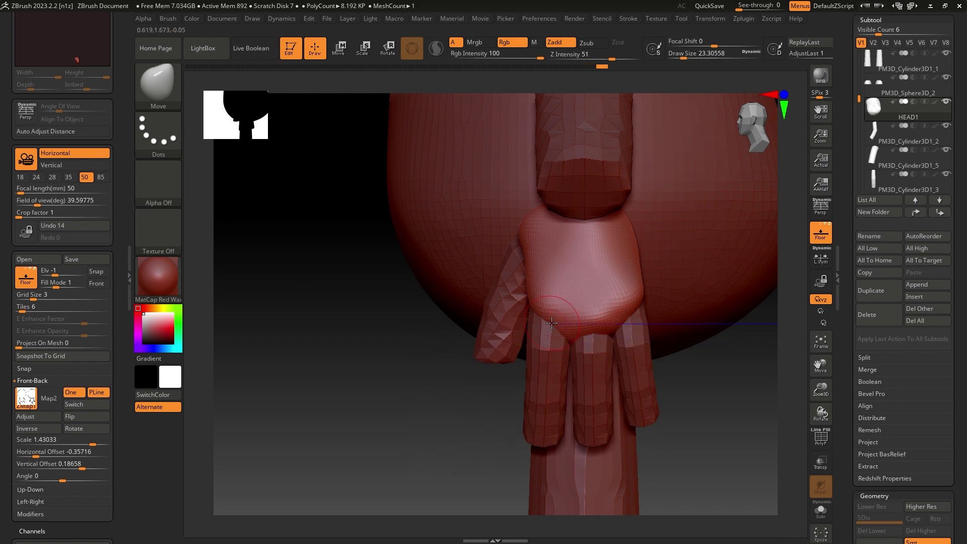
mouse_move(647, 316)
mouse_down()
mouse_move(559, 307)
mouse_move(509, 322)
mouse_move(483, 297)
mouse_move(451, 337)
mouse_move(473, 327)
mouse_move(598, 396)
mouse_up()
- Enlarge the Move brush to about 39 and reshape the palm's lower edge over the finger bases, checking the overlap in transparent display
key(space)
key(bracketleft)
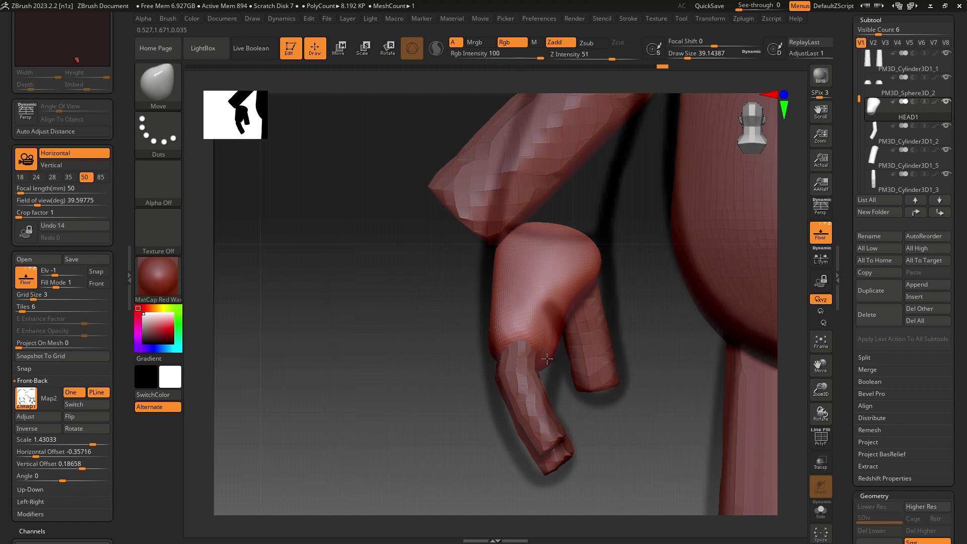
drag(607, 405, 617, 417)
click(821, 467)
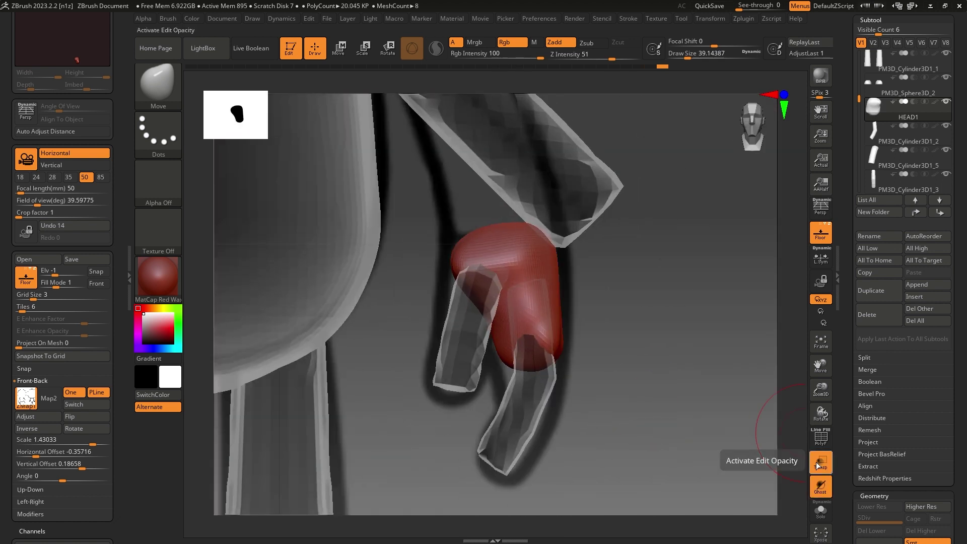
click(820, 462)
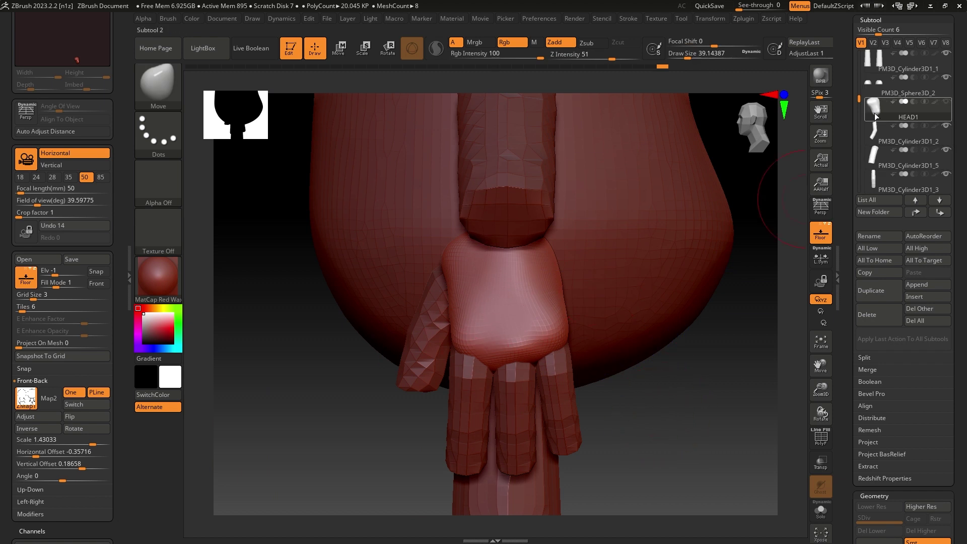
- Merge the palm subtool HEAD1 down with the finger subtool PM3D_Cylinder3D1_2 directly below it
drag(864, 129, 862, 108)
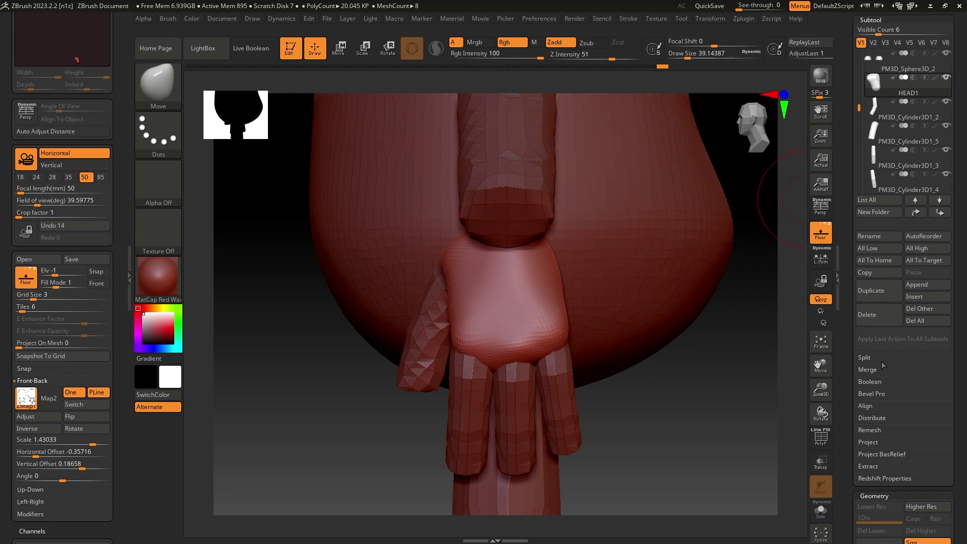
click(867, 370)
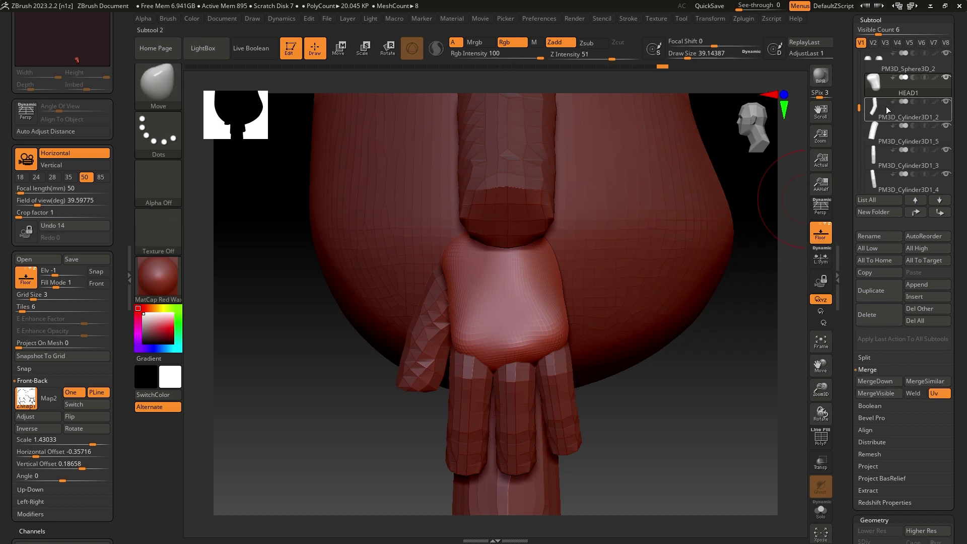
mouse_move(880, 90)
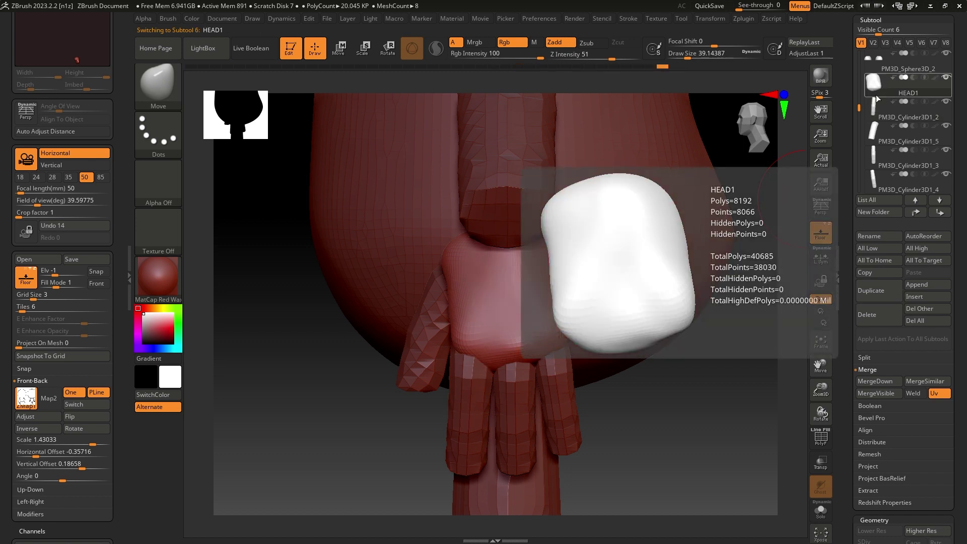
mouse_move(869, 115)
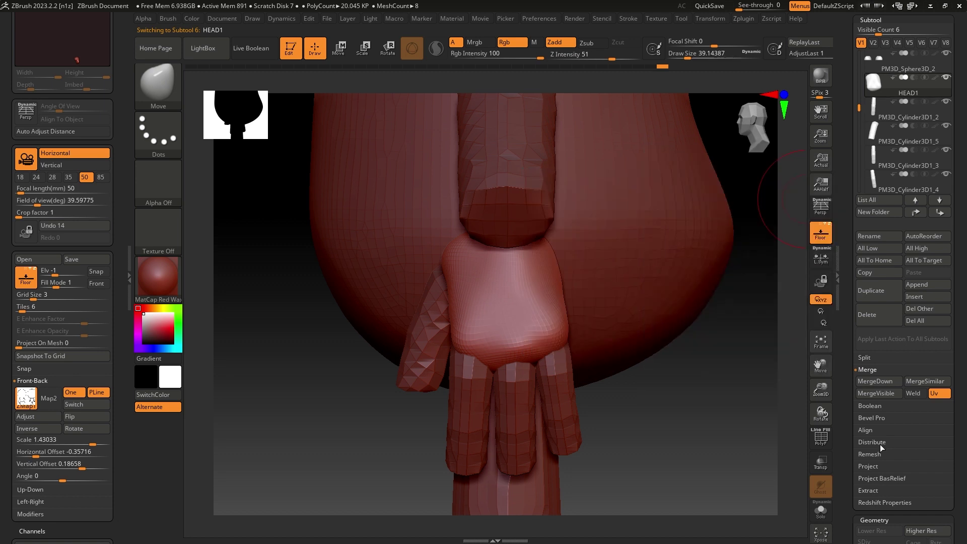
click(878, 381)
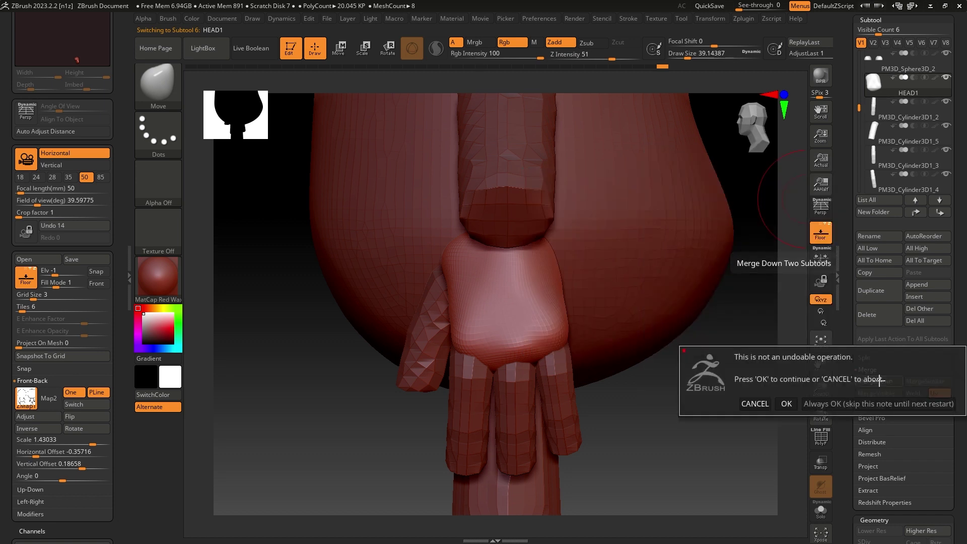
click(787, 404)
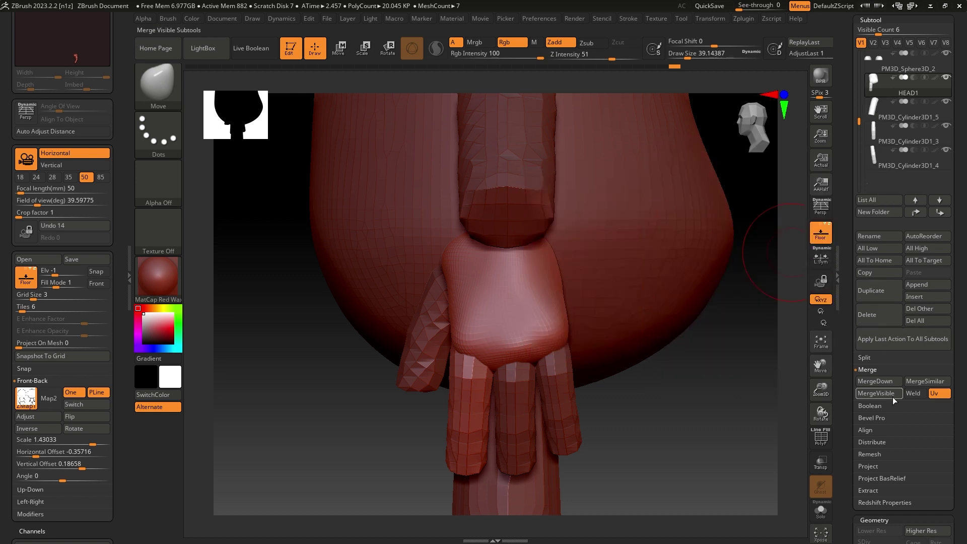
- Merge the thumb and the two remaining finger cylinders down into the palm, skipping the merge warning until the next restart
click(892, 383)
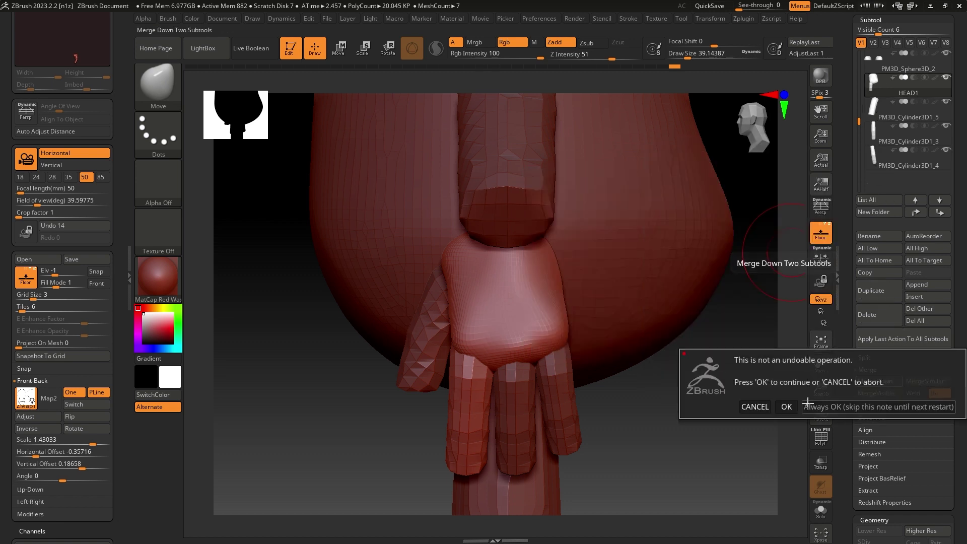
click(837, 407)
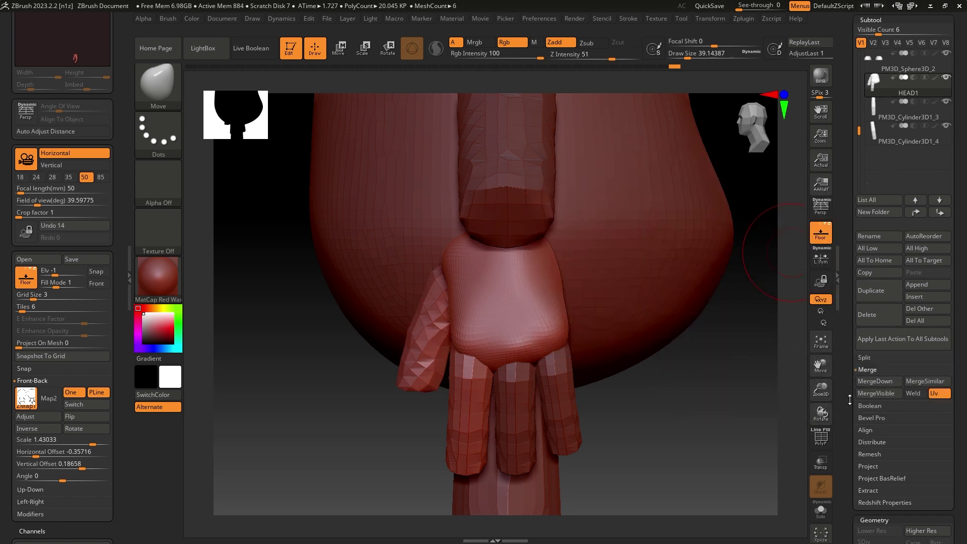
click(878, 381)
click(879, 381)
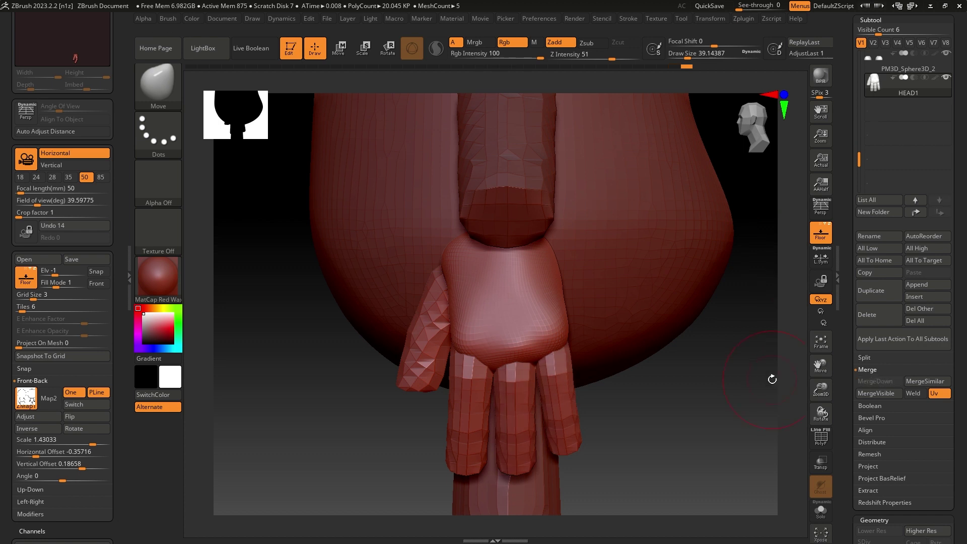
- Move and rotate the merged hand with the Transpose gizmo so its wrist meets the end of the angled arm
drag(642, 436, 687, 426)
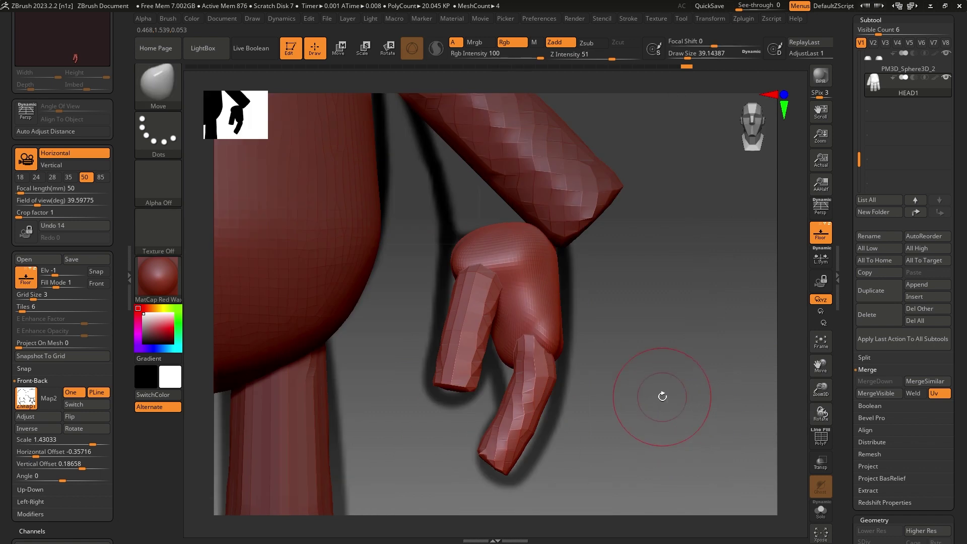
mouse_move(641, 349)
mouse_down()
mouse_move(675, 394)
mouse_move(591, 382)
mouse_move(623, 371)
mouse_move(630, 353)
mouse_up()
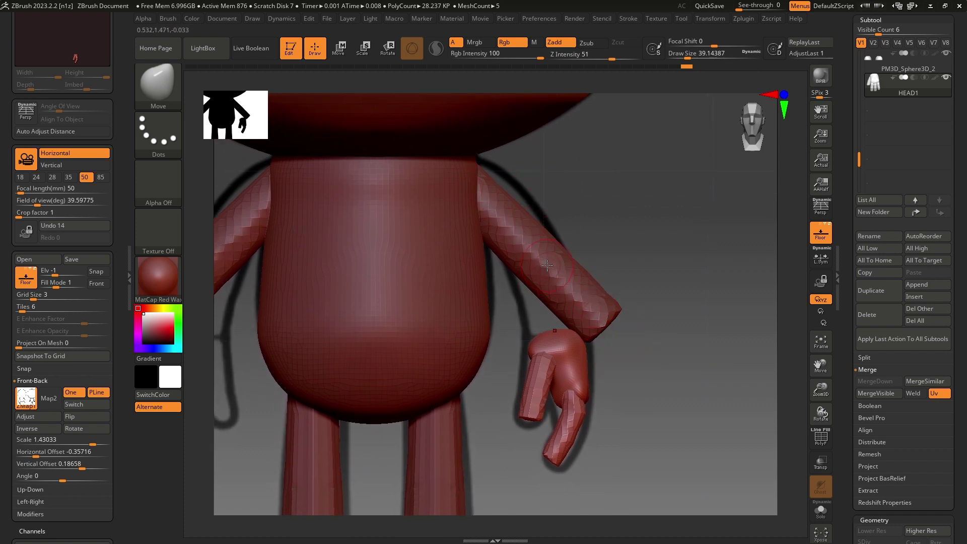
click(338, 50)
drag(598, 335, 484, 336)
drag(683, 334, 587, 342)
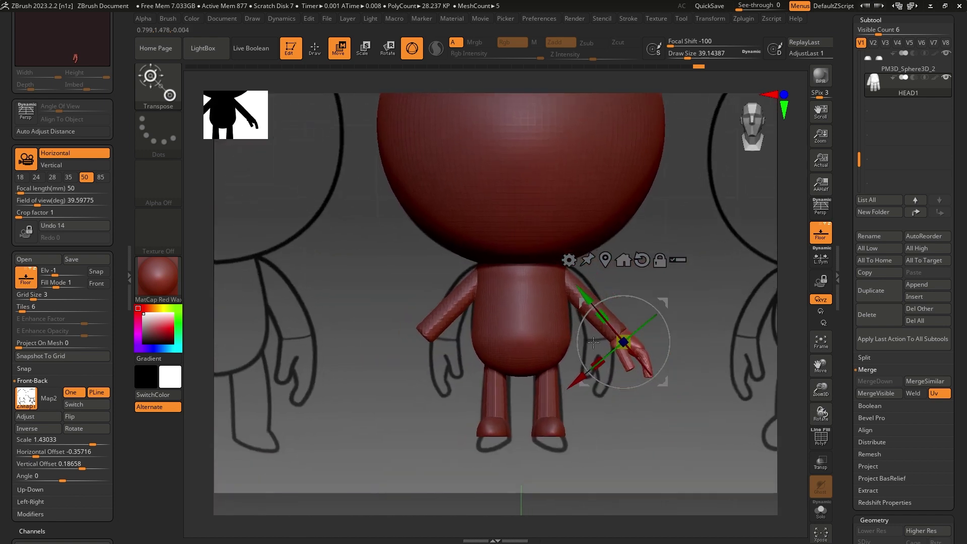
mouse_move(690, 337)
mouse_down()
mouse_move(627, 331)
mouse_move(690, 338)
mouse_up()
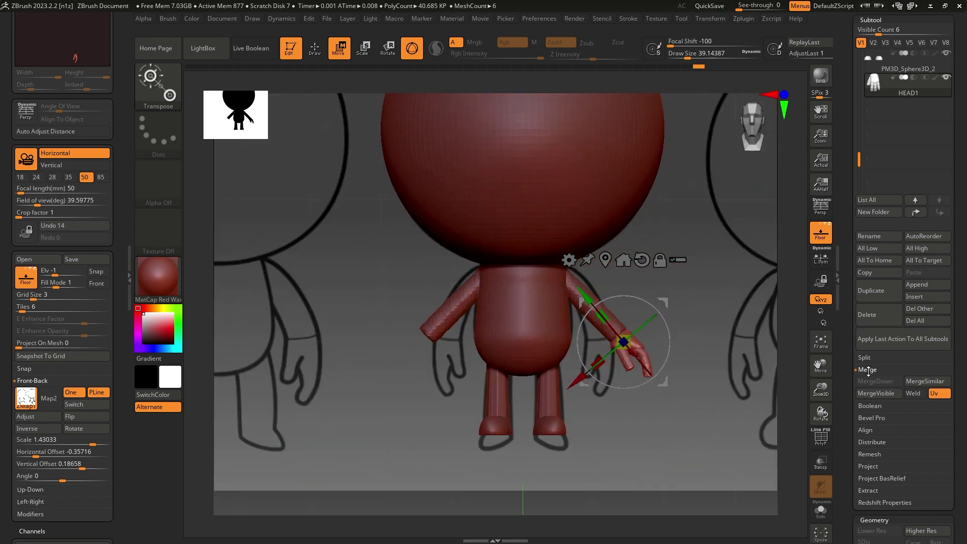
- Mirror and weld the hand to create its counterpart on the opposite arm
scroll(867, 298, down, 10)
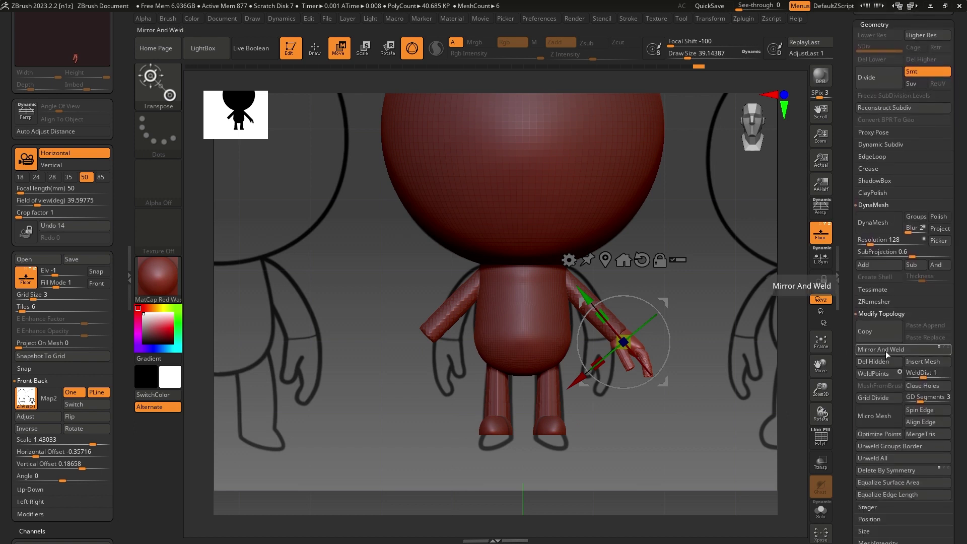
click(888, 350)
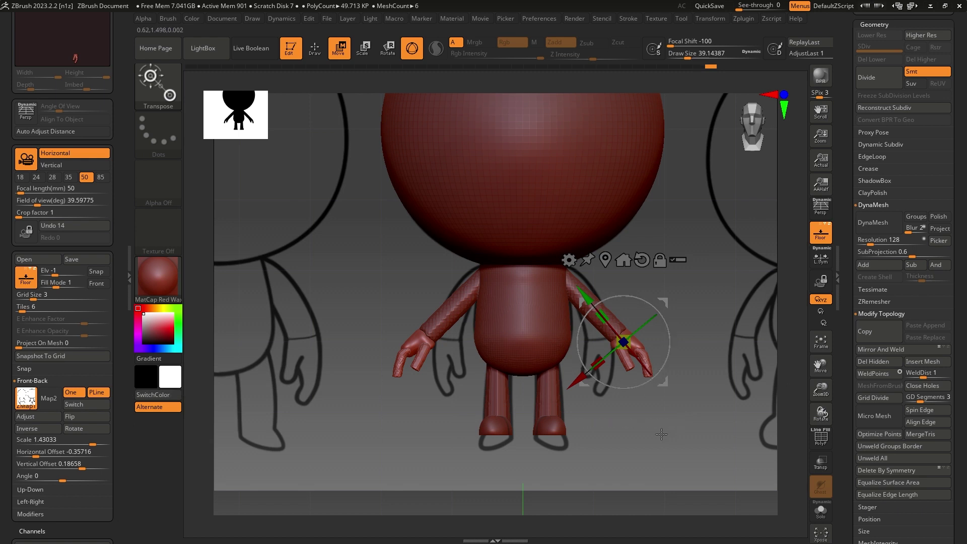
alt+drag(654, 448, 677, 468)
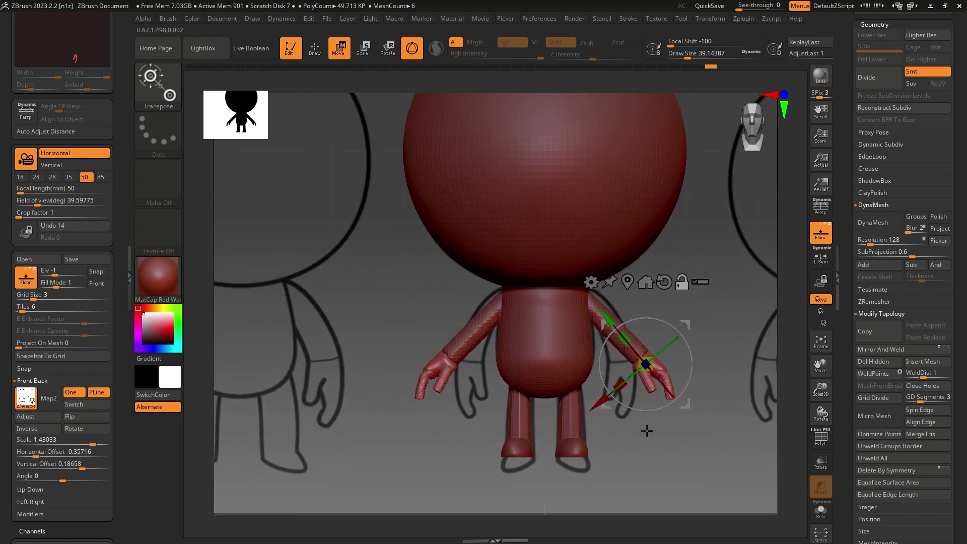
- Hide the floor grid and its reference drawing, and view the whole character from the front
click(829, 239)
drag(686, 441, 505, 356)
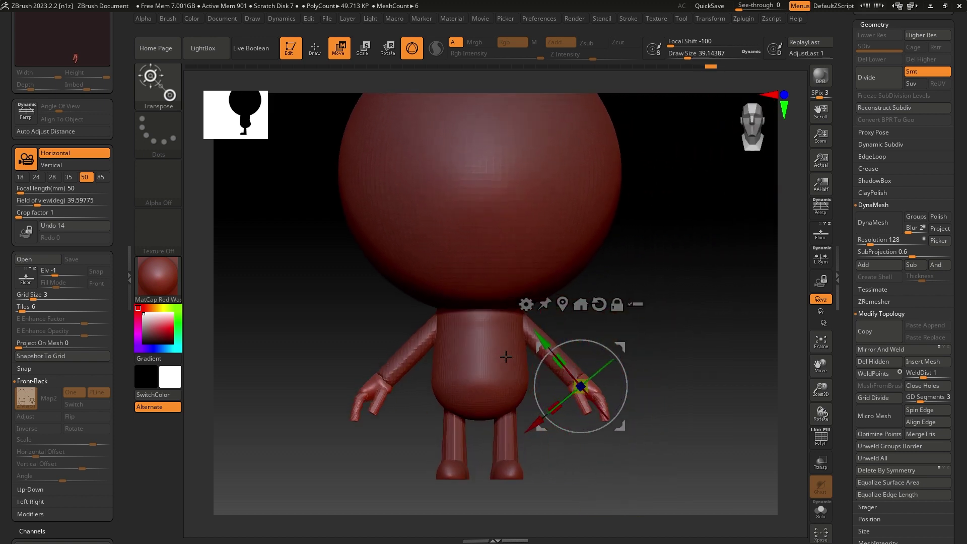
scroll(670, 380, down, 3)
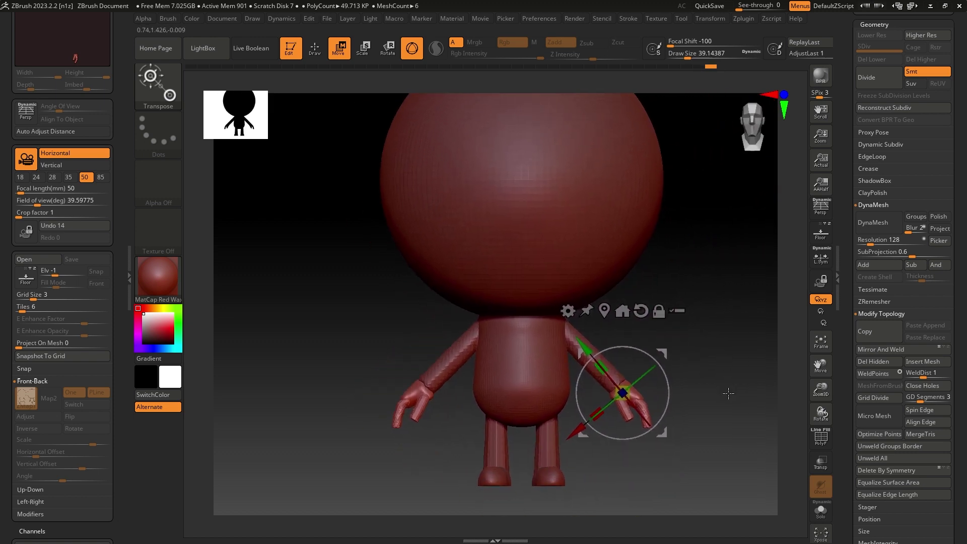
scroll(697, 392, down, 3)
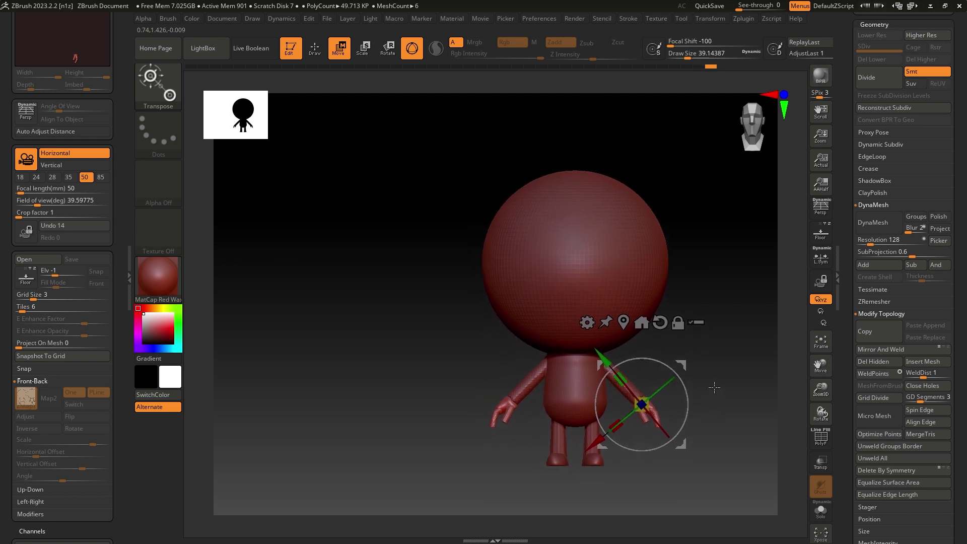
- Return to Draw mode with the Move brush and enlarge its draw size to about 104
click(313, 48)
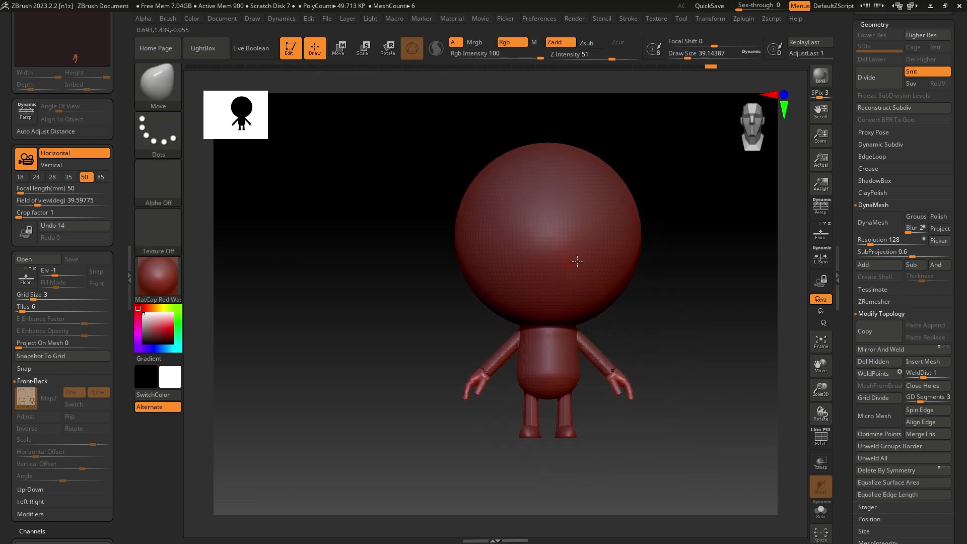
right_click(647, 329)
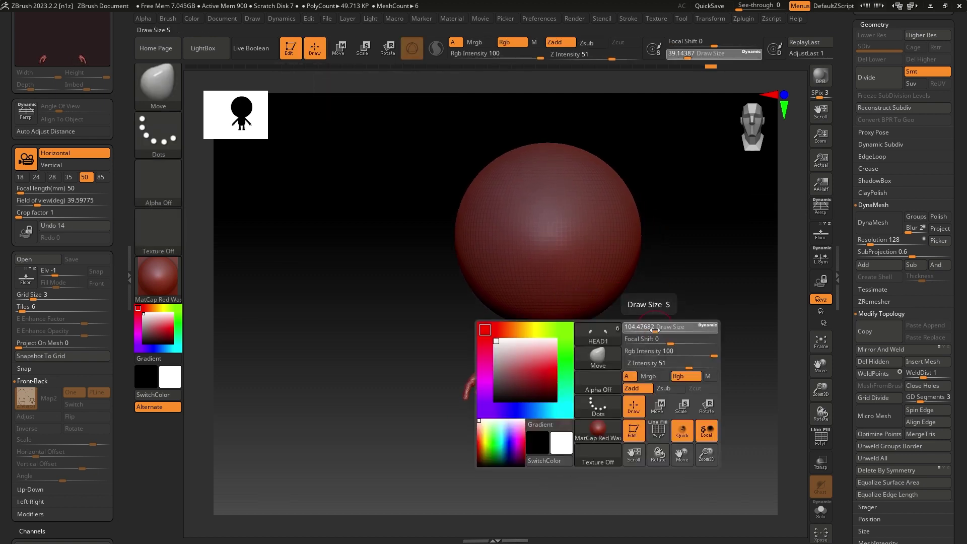